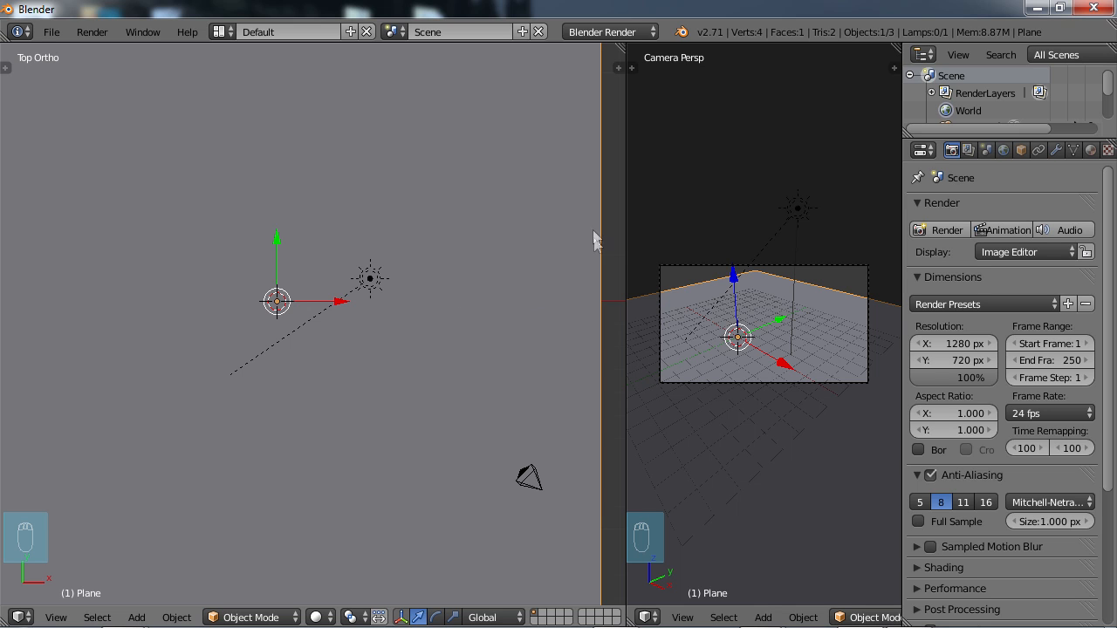
Step: Widen the main 3D viewport, deselect all objects, and switch it to the right orthographic view
left_click_drag(625, 243, 828, 245)
key("a")
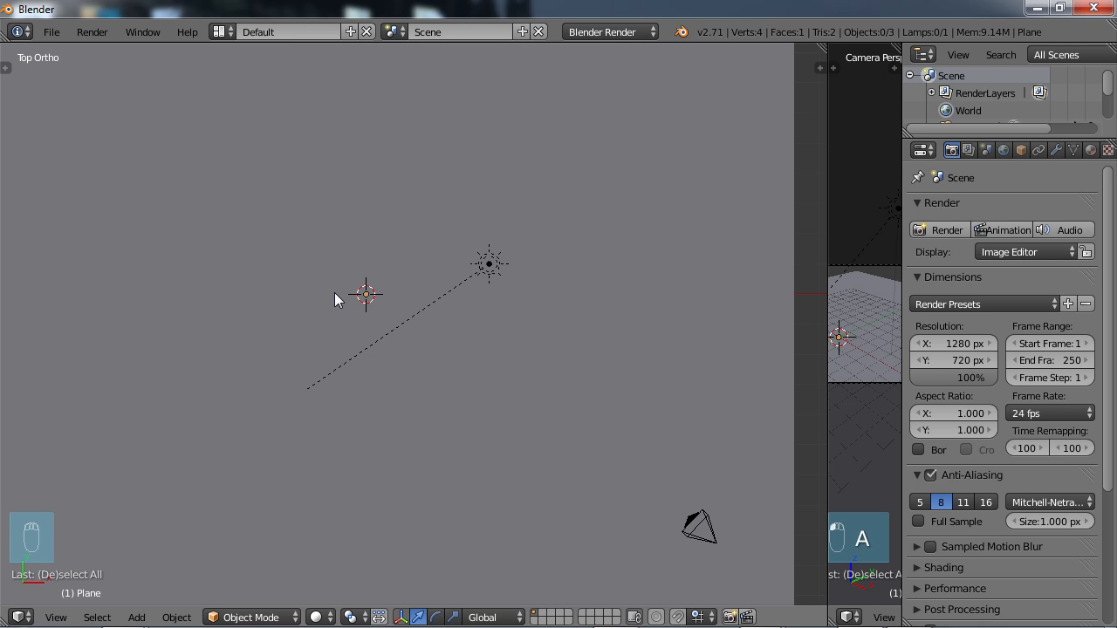
key("KP_3")
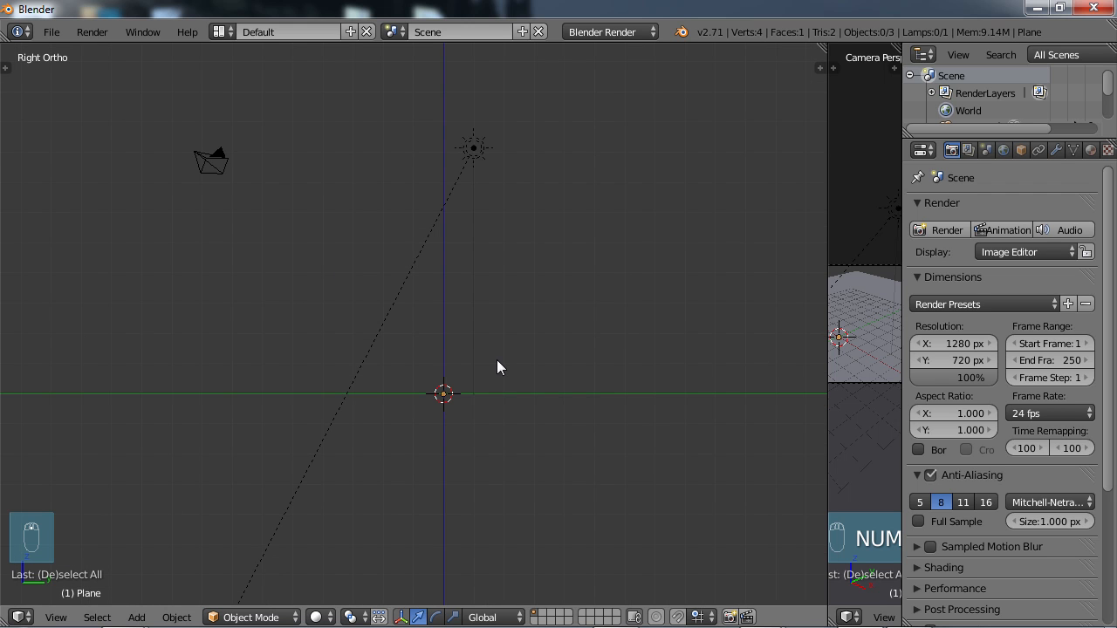
middle_click_drag(497, 366, 456, 378, "shift")
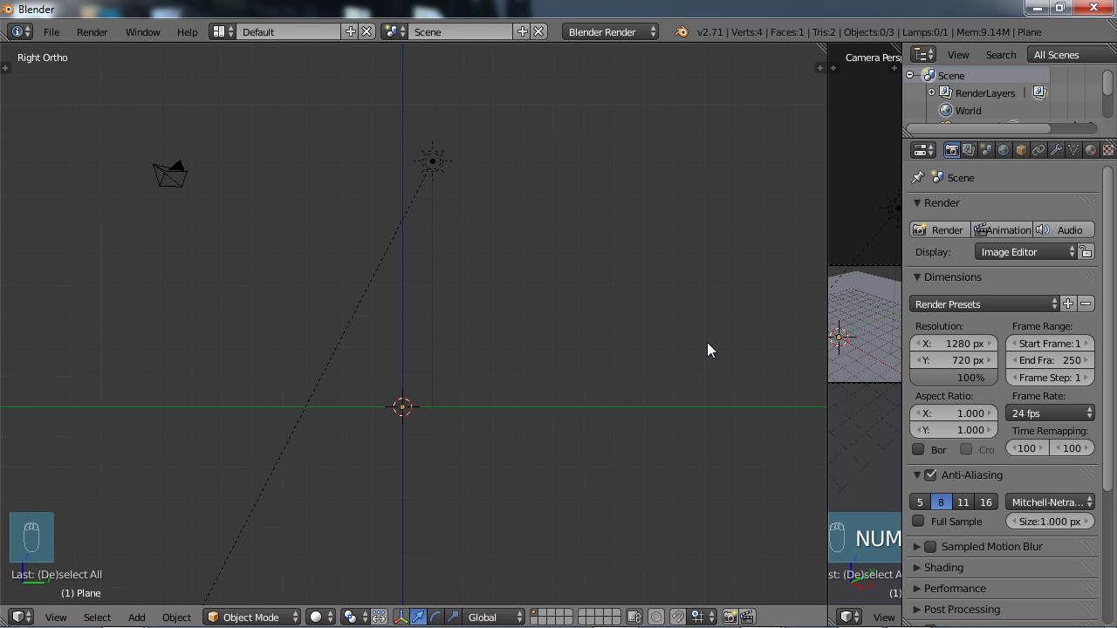
scroll(551, 319, "down", 1)
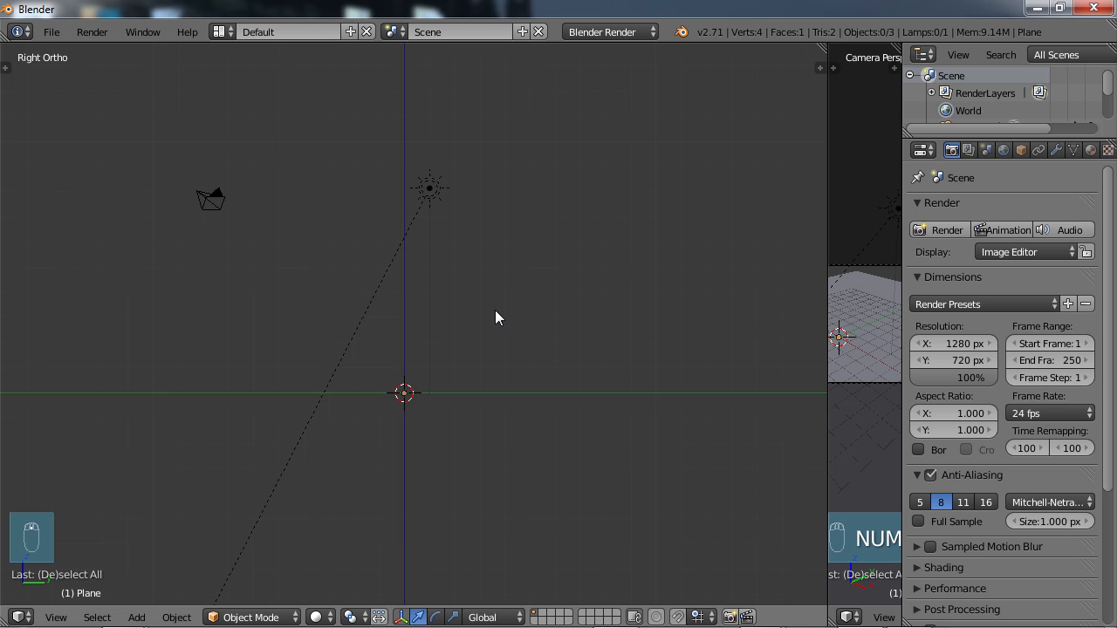
middle_click_drag(497, 316, 509, 347, "shift")
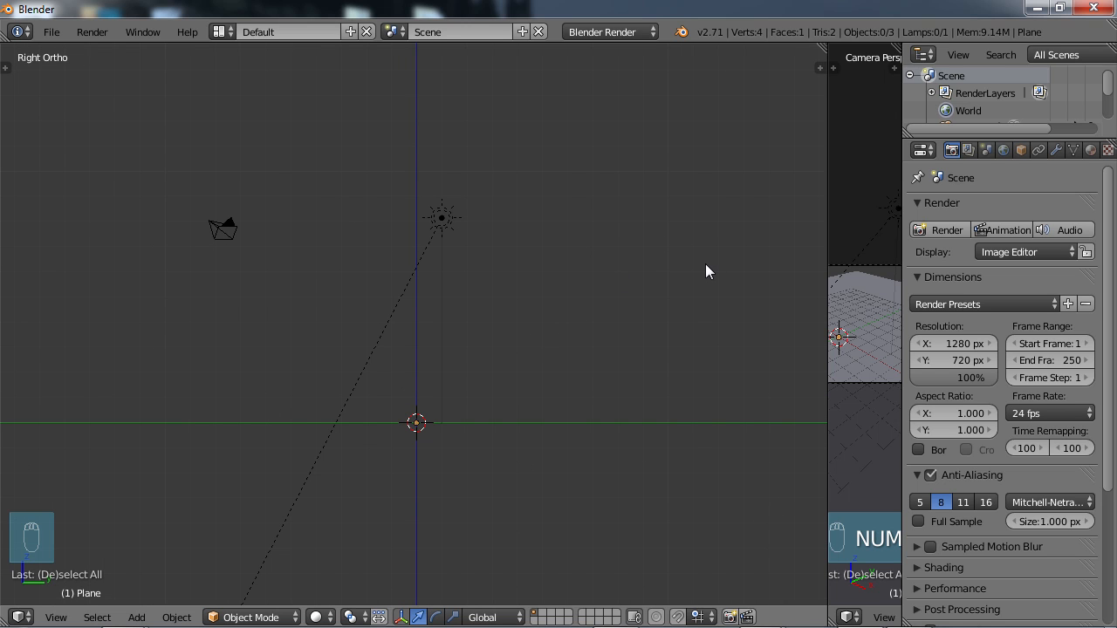
Step: Enable background images in the 3D viewport and add an image slot with its axis set to Right
key("n")
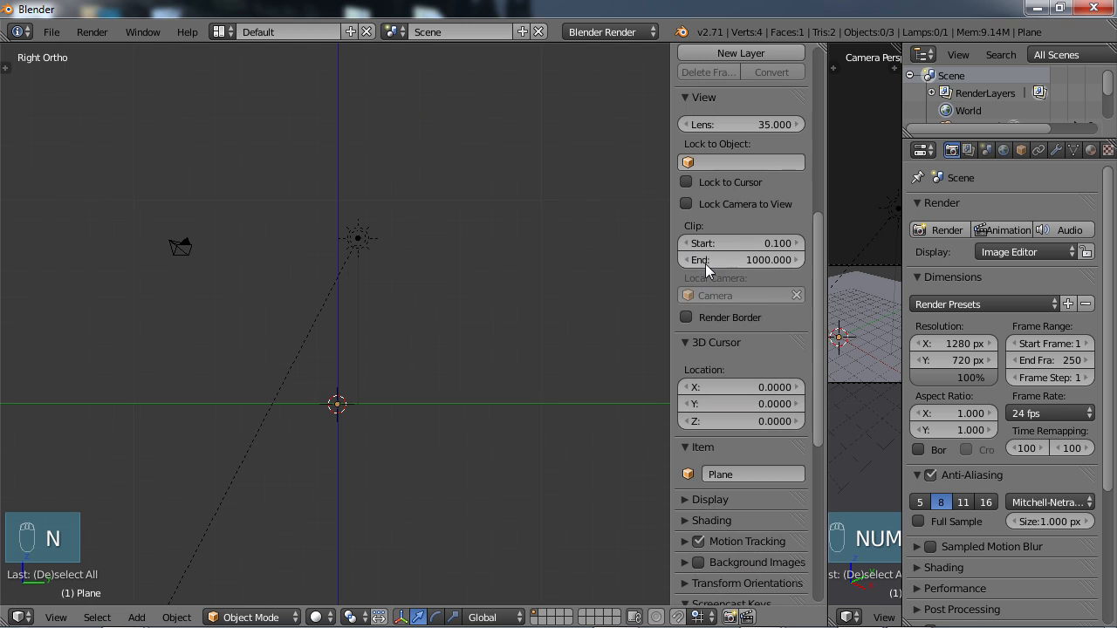
left_click_drag(816, 272, 813, 351)
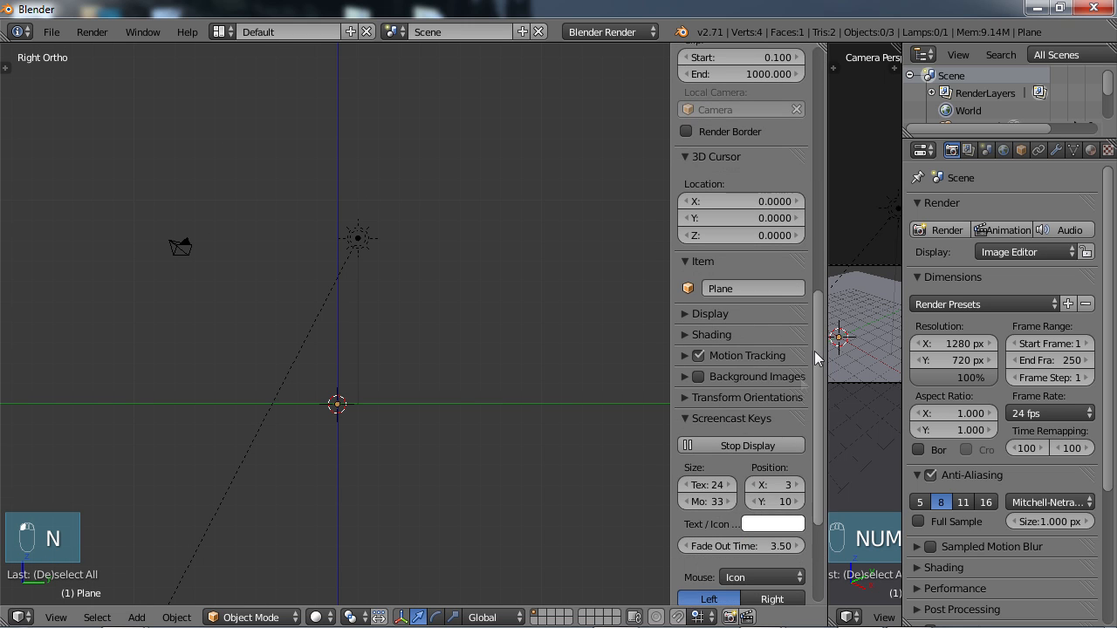
left_click(698, 376)
left_click(682, 377)
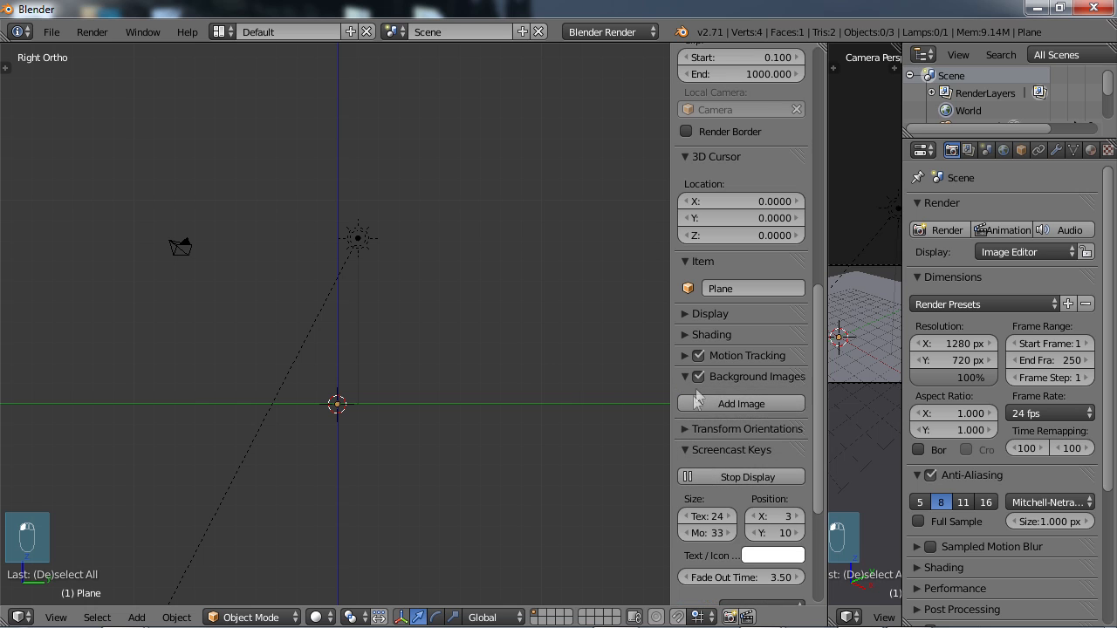
left_click(730, 405)
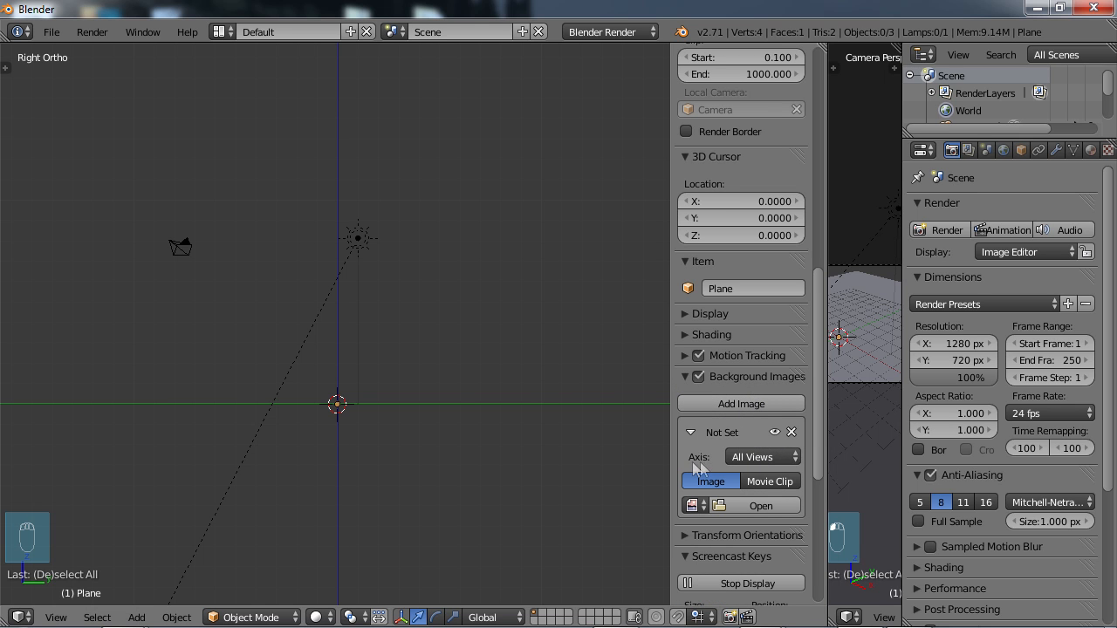
left_click(761, 457)
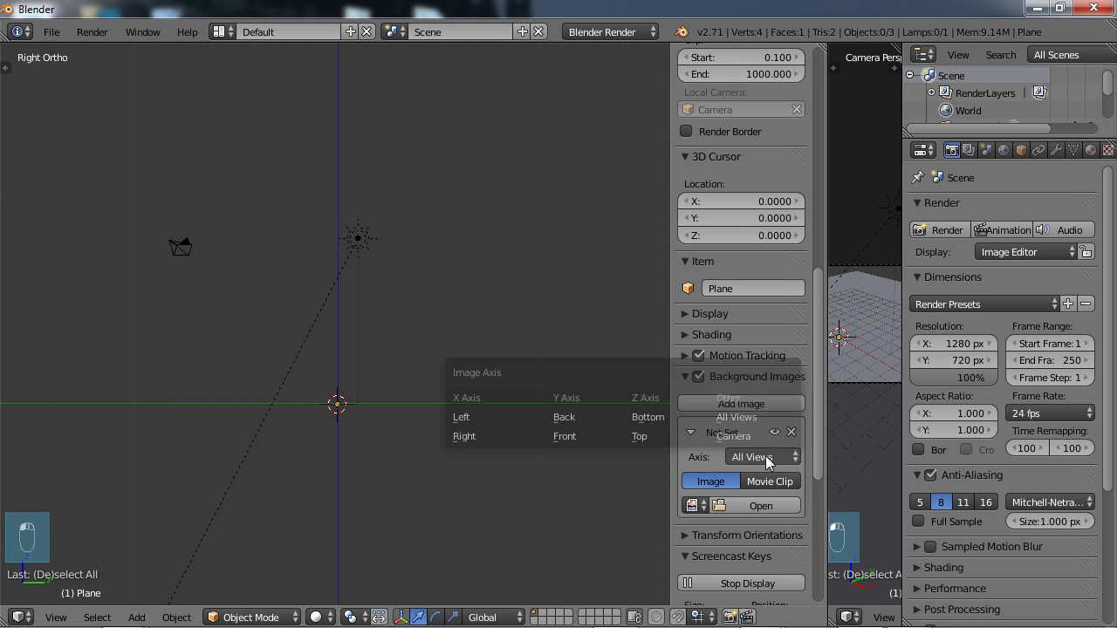
left_click(475, 437)
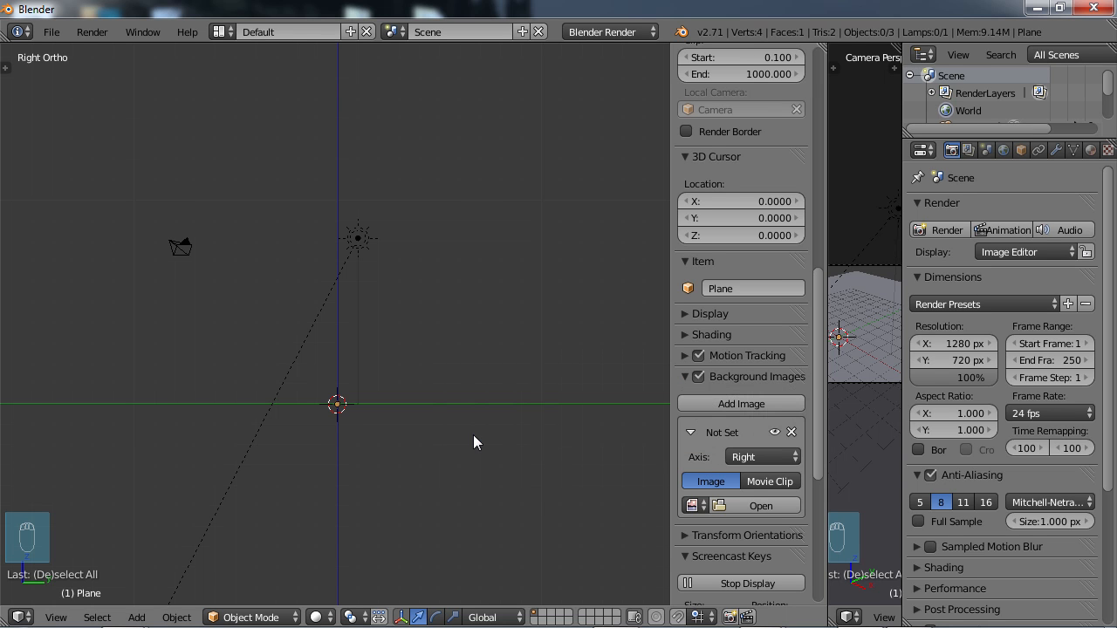
Step: Load miniCooper_right.jpg from the Lesson6\RefImages folder as the background image
left_click(760, 507)
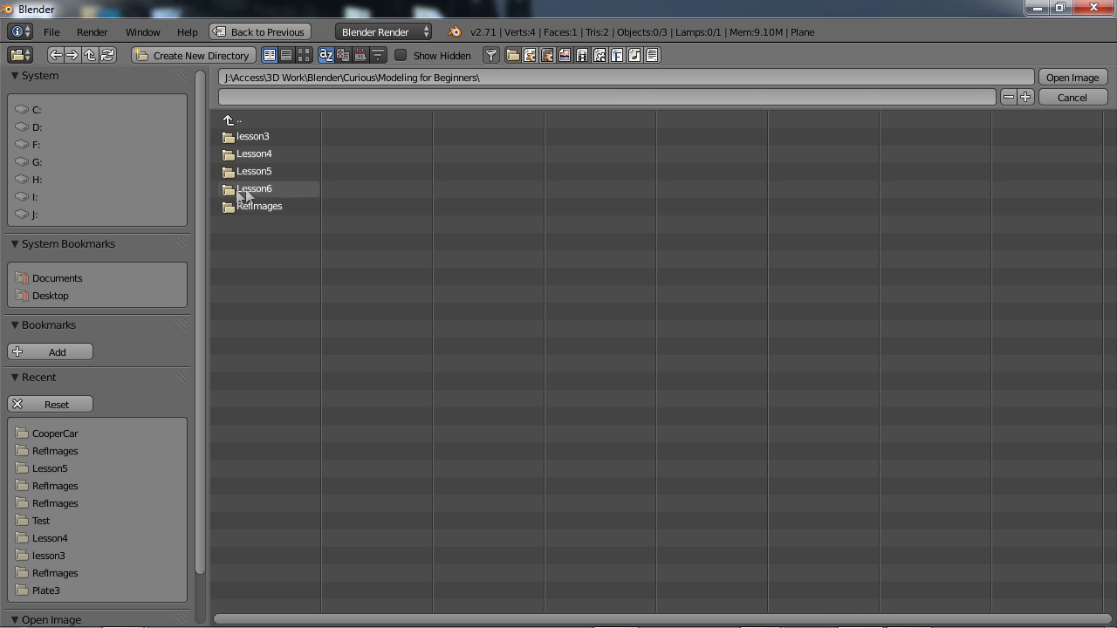
left_click(252, 188)
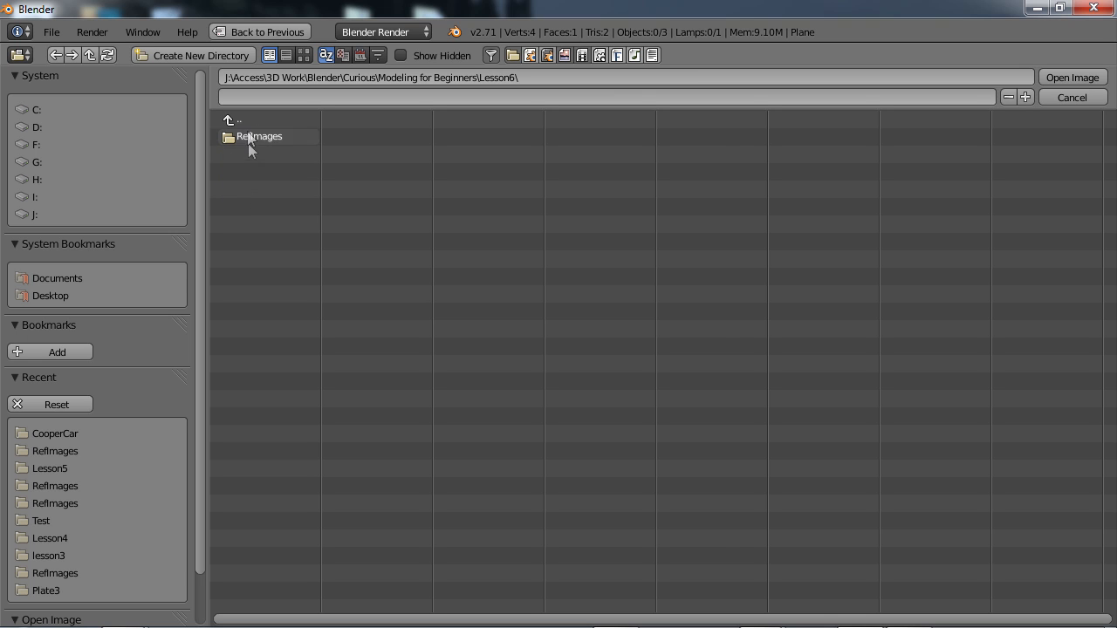
left_click(254, 138)
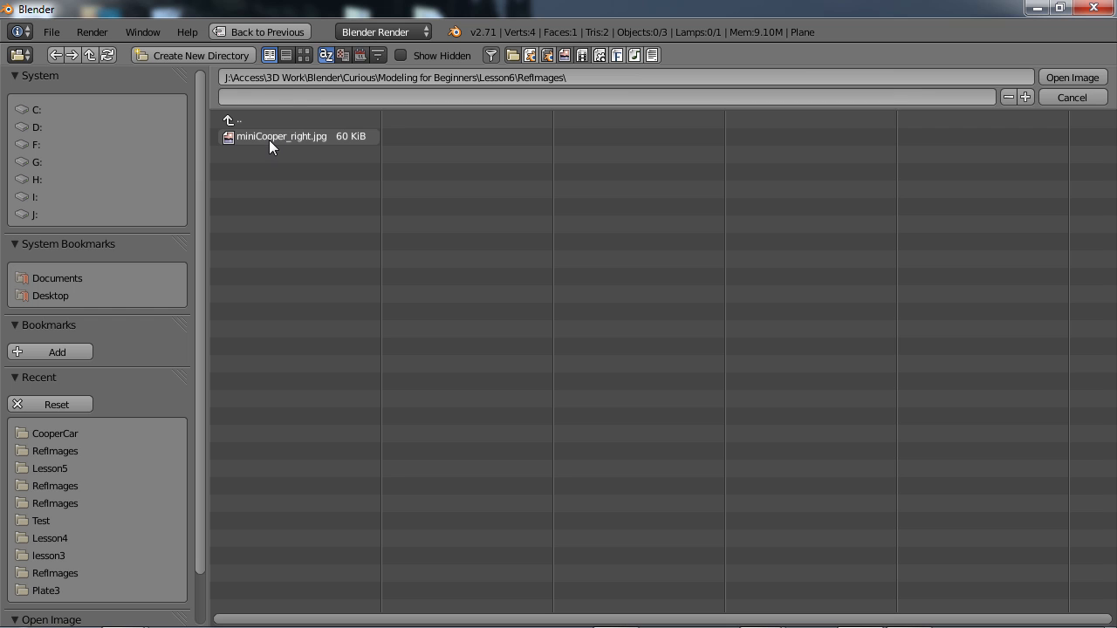
left_click(269, 140)
left_click(1062, 76)
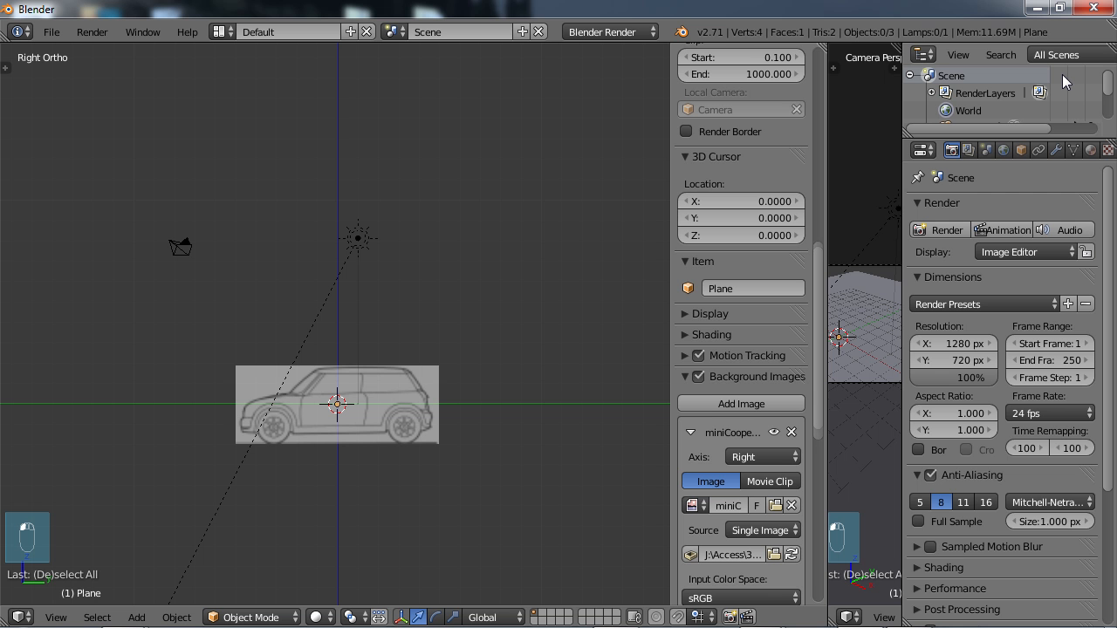
Step: Examine the car reference image up close and compare the right view in perspective and orthographic projection
scroll(363, 429, "up", 2)
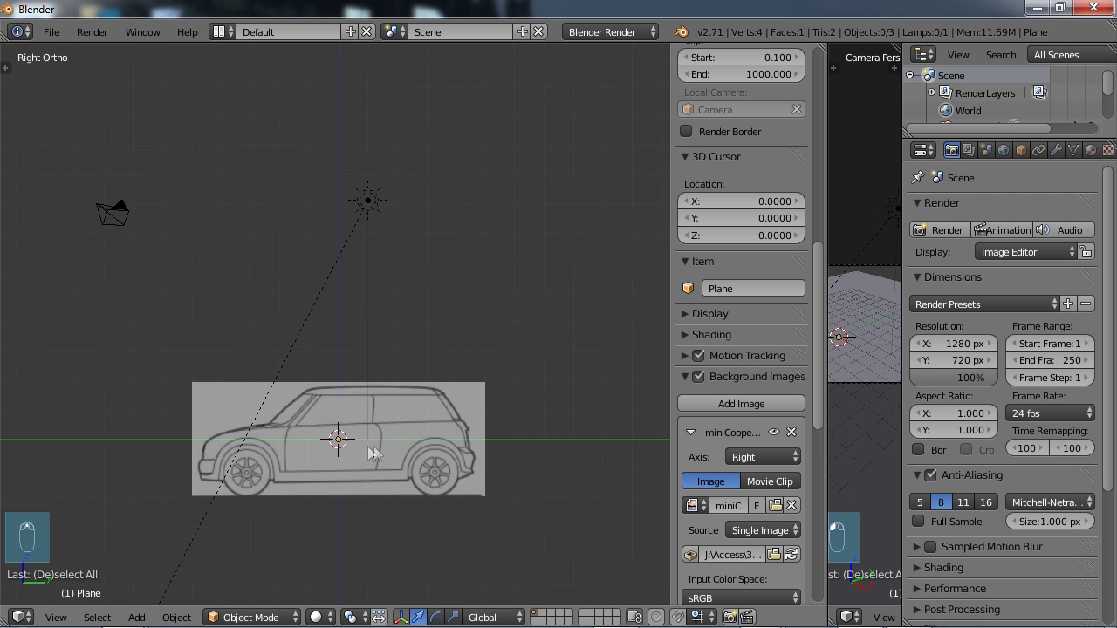
middle_click_drag(369, 469, 369, 363, "shift")
scroll(381, 332, "up", 3)
scroll(368, 363, "up", 1)
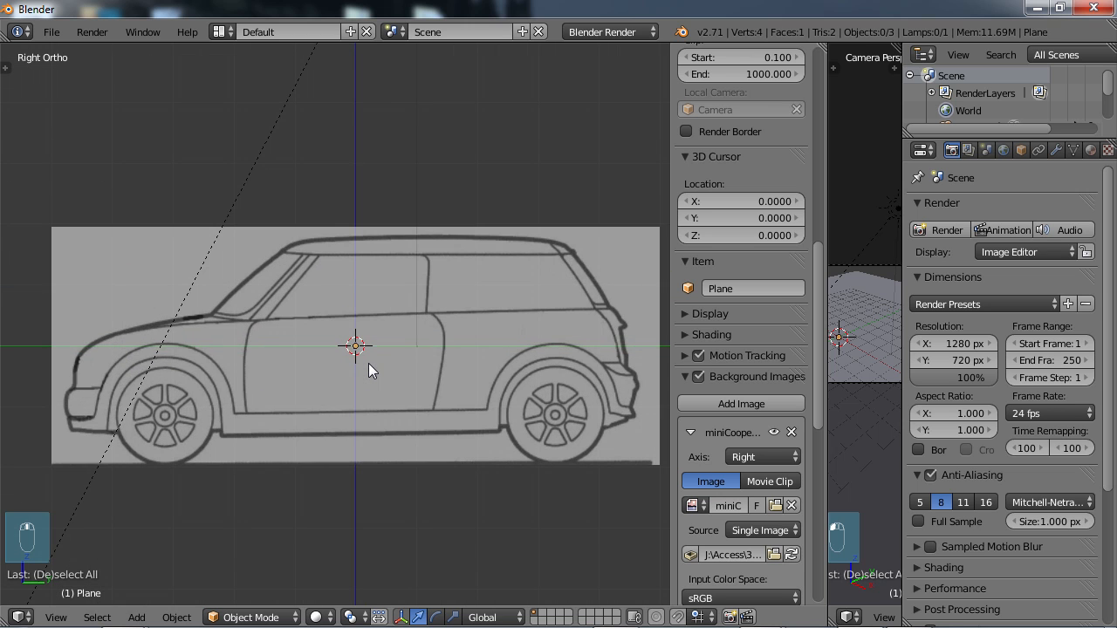
scroll(369, 363, "down", 1)
scroll(354, 342, "down", 1)
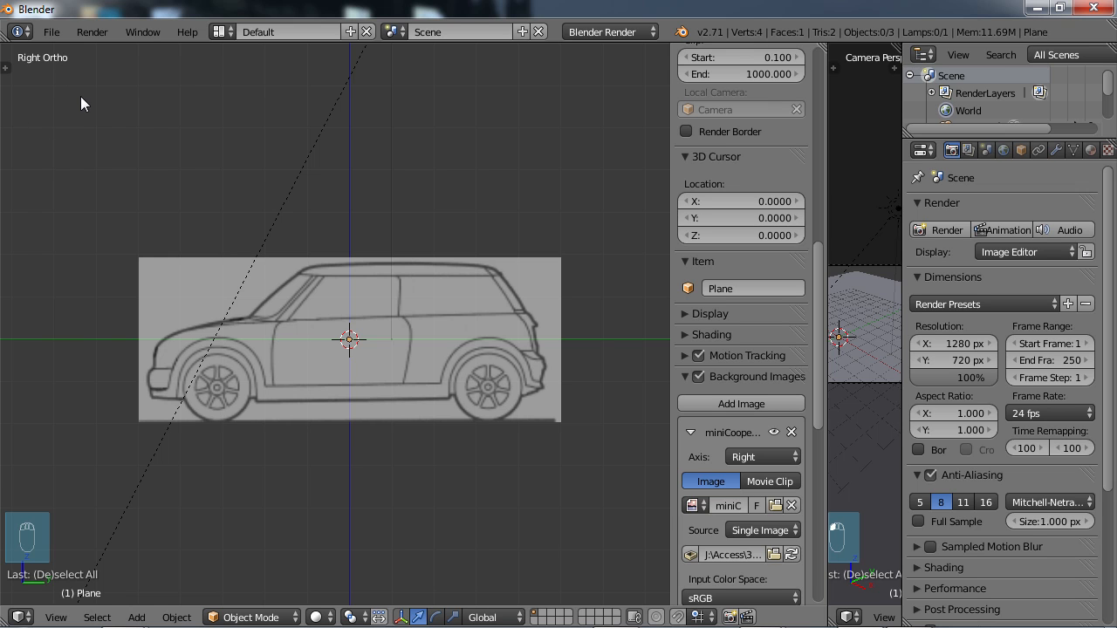
key("KP_5")
key("KP_5")
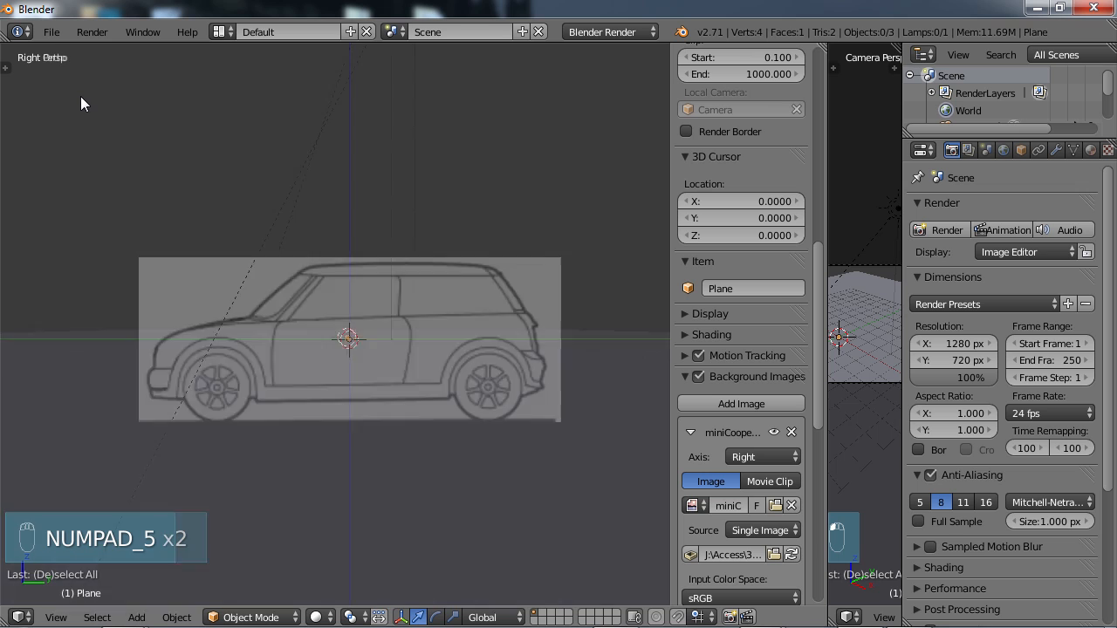
key("KP_5")
key("KP_5")
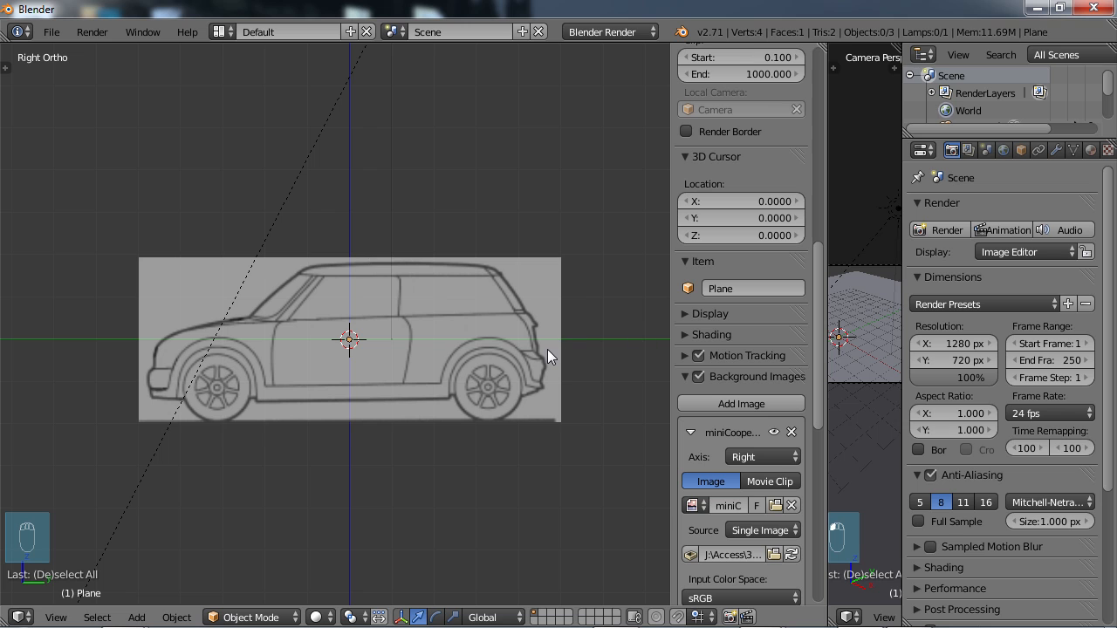
Step: Hide the viewport's properties region and maximize the right view with the car image in frame
key("n")
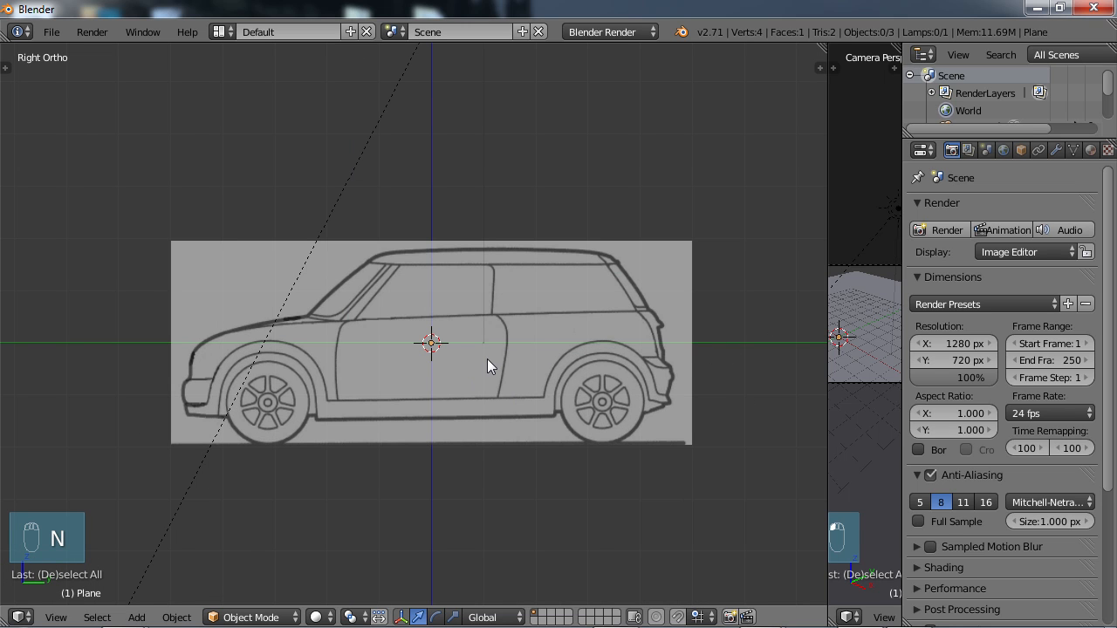
key("ctrl+Up")
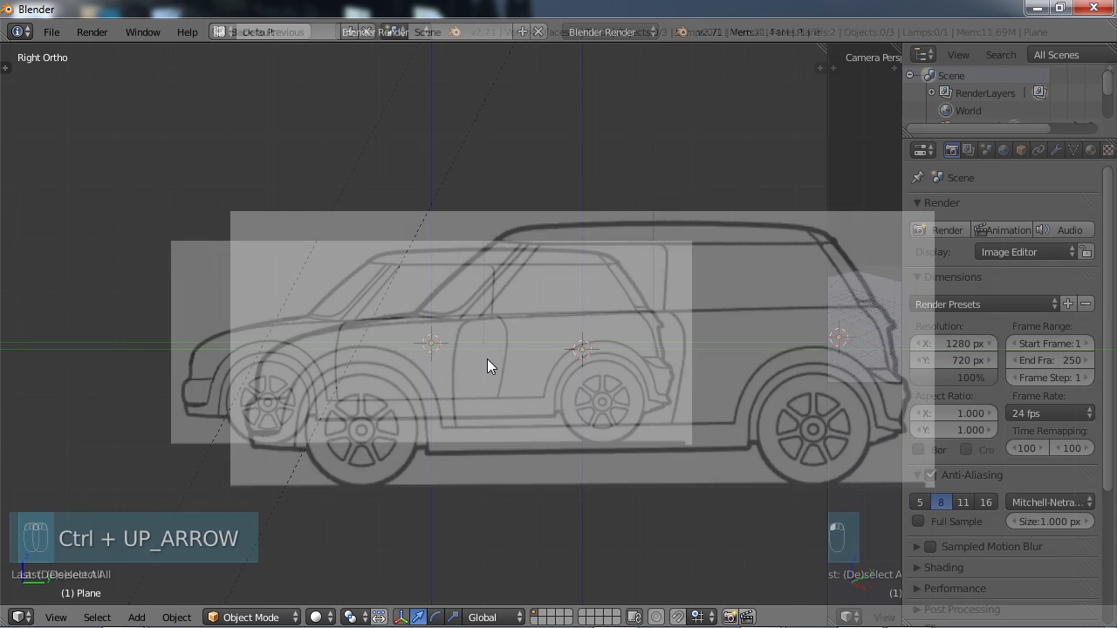
scroll(714, 363, "down", 1)
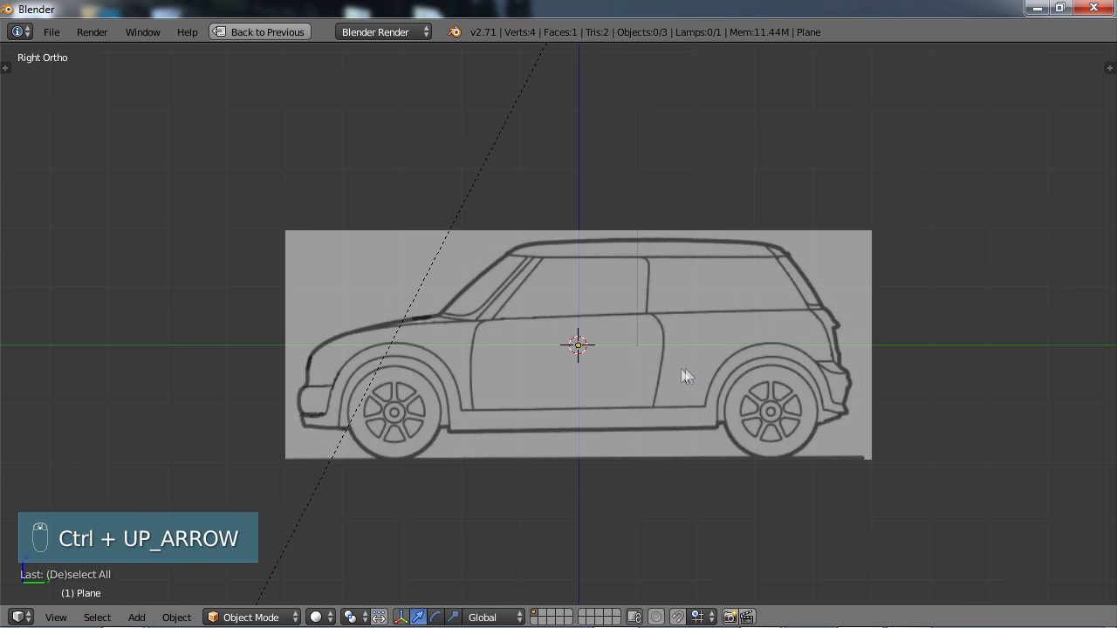
middle_click_drag(681, 379, 606, 329, "shift")
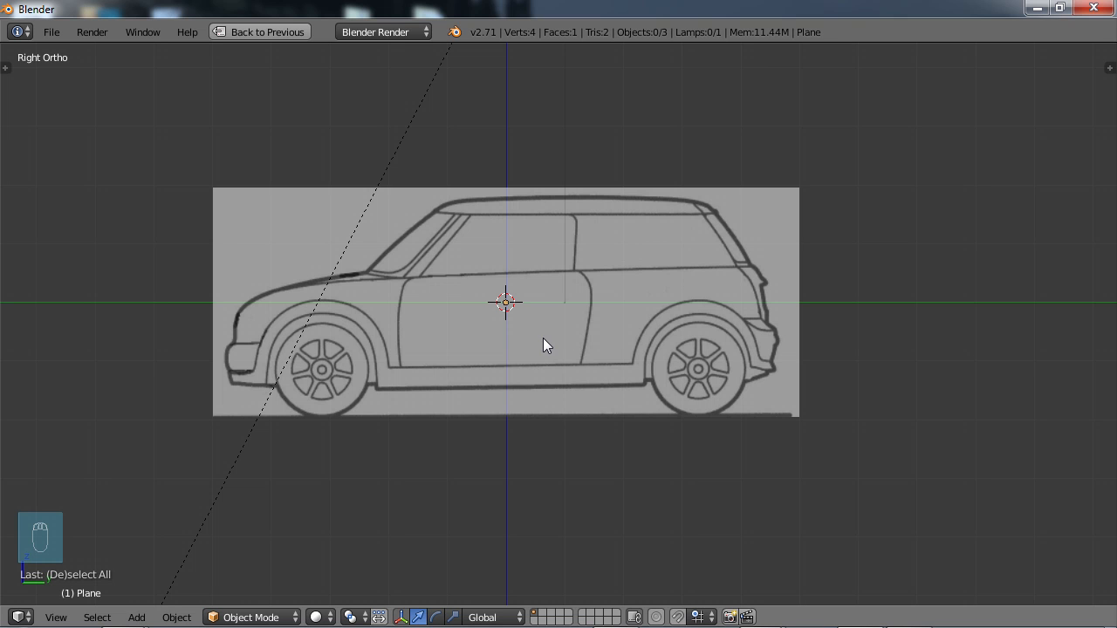
Step: Add a mesh cube at the 3D cursor and scale it up uniformly to roughly the car's height
key("shift+a")
mouse_move(539, 339)
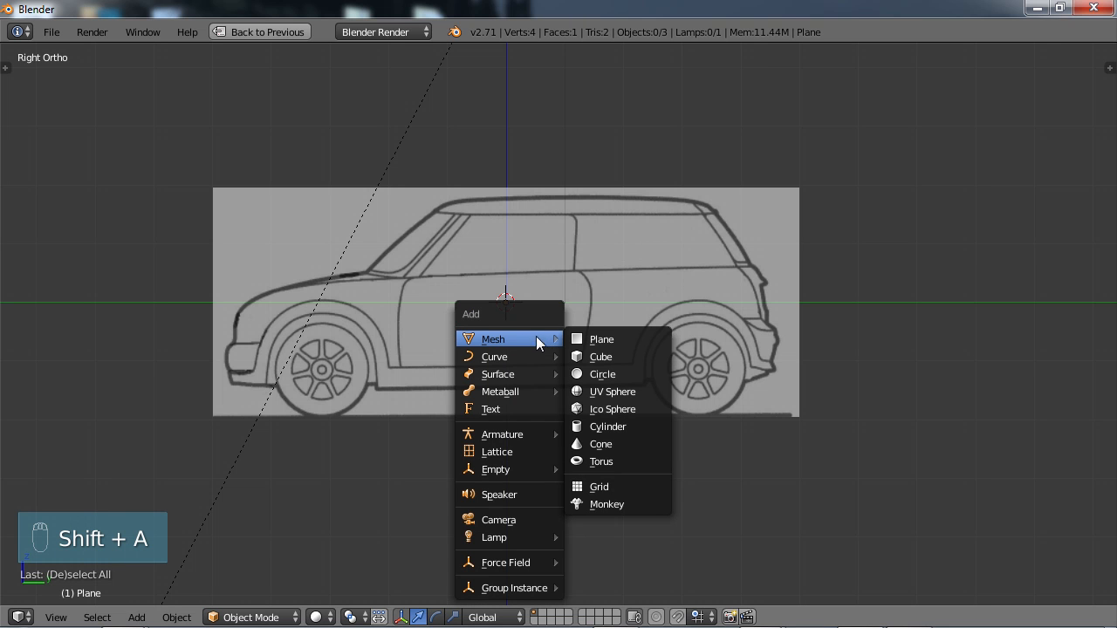
left_click(599, 357)
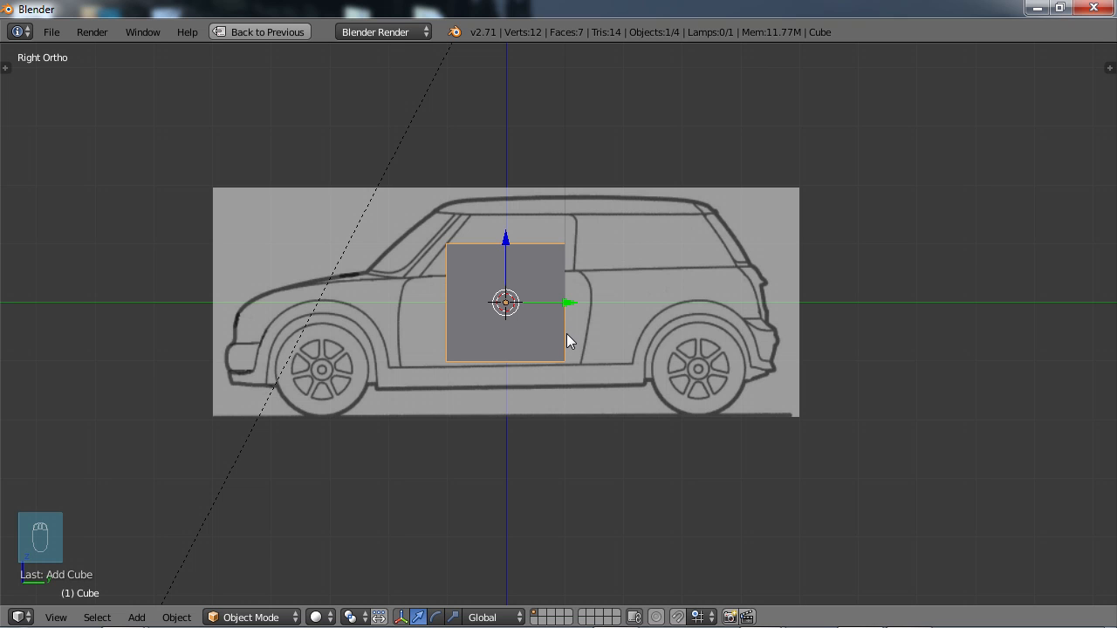
key("s")
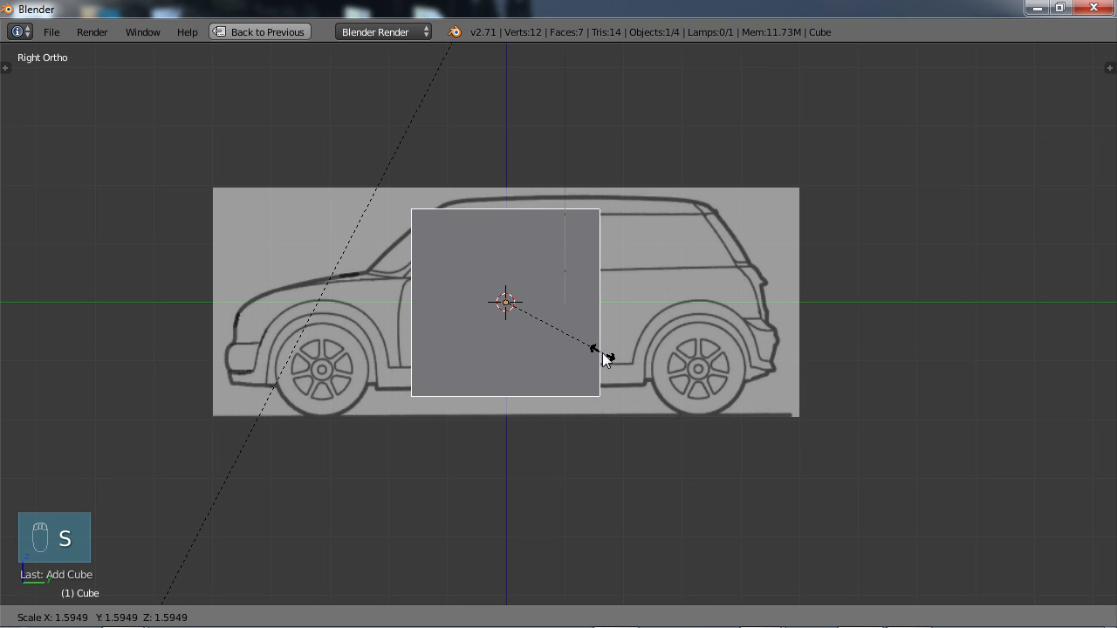
left_click(613, 373)
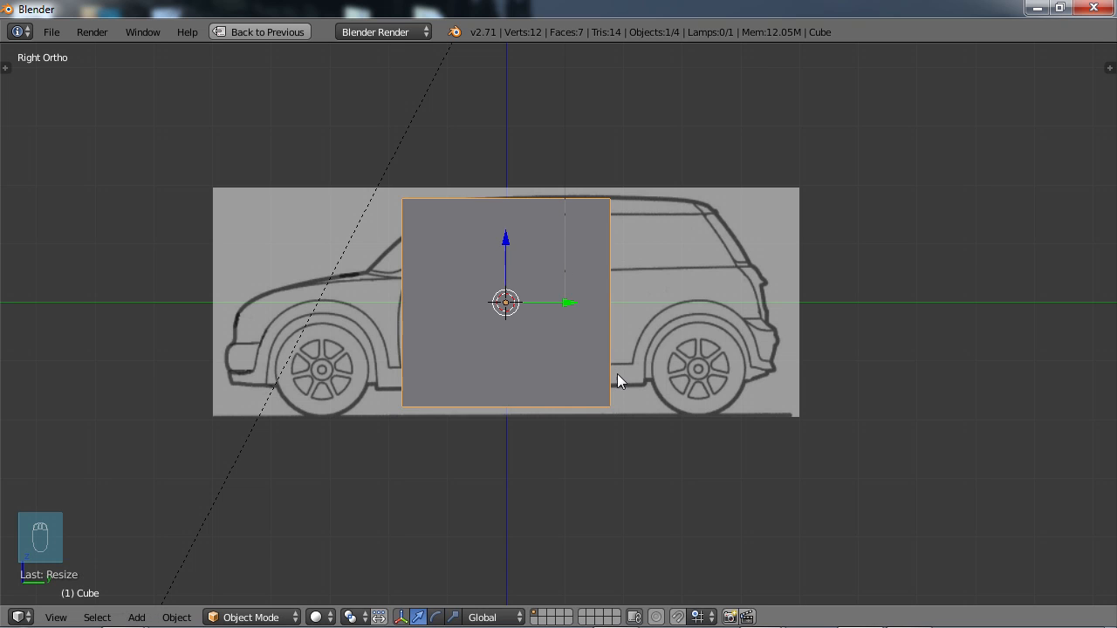
Step: Scale the cube along Y by about 2.7 to match the car's length, and display it in wireframe
key("s")
key("y")
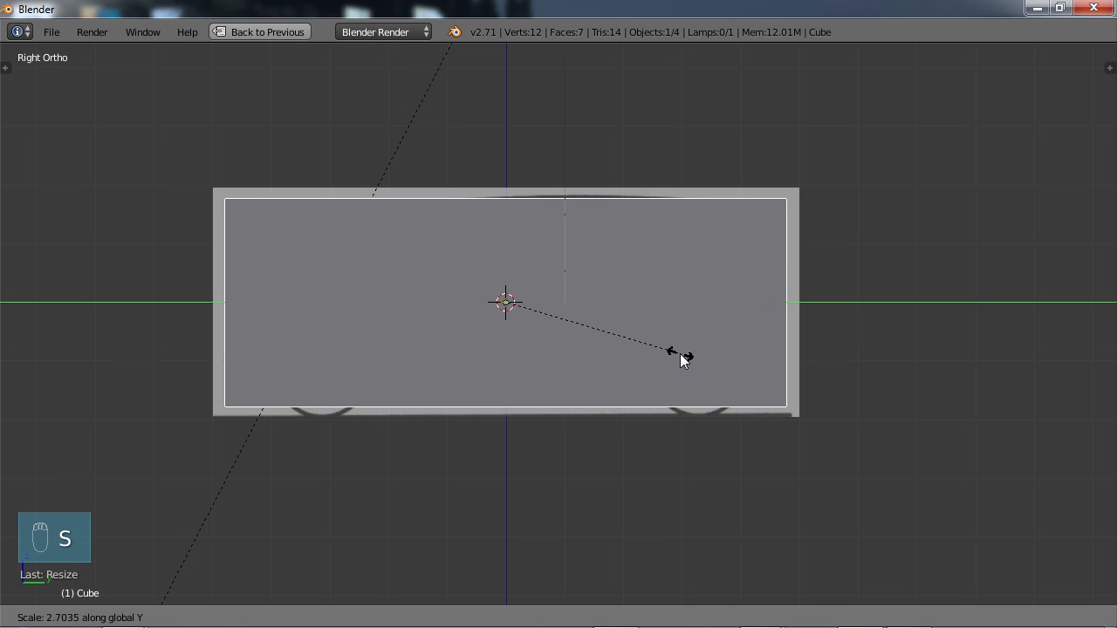
left_click(678, 356)
key("z")
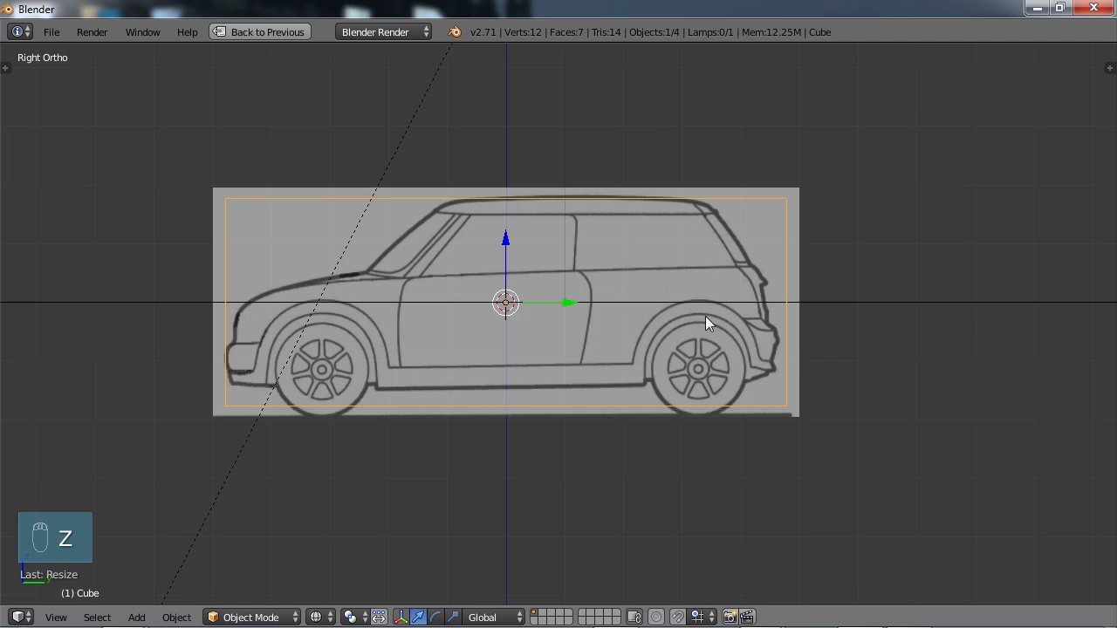
Step: Enter Edit Mode on the cube, deselect everything, and add a horizontal loop cut level with the front bumper's lower edge
scroll(698, 311, "down", 1)
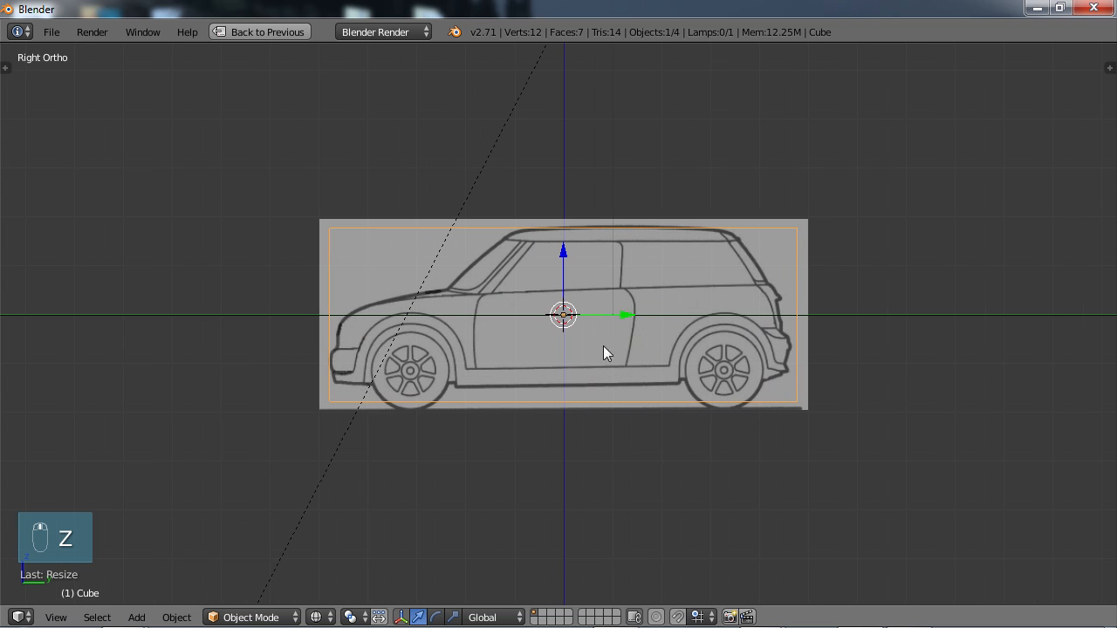
scroll(593, 328, "down", 1)
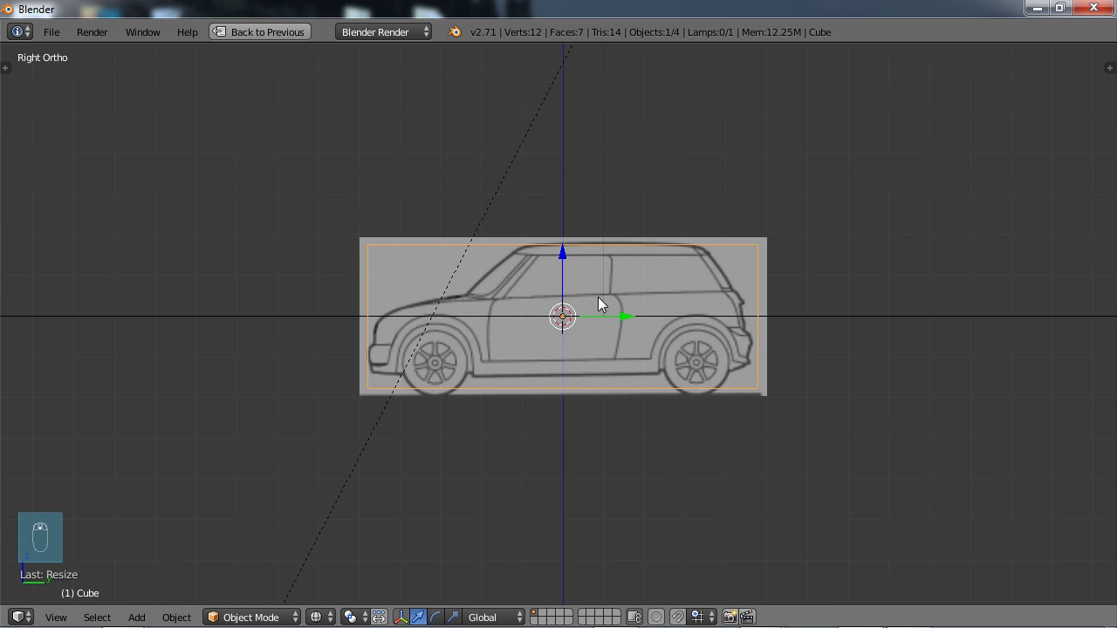
scroll(568, 343, "up", 2)
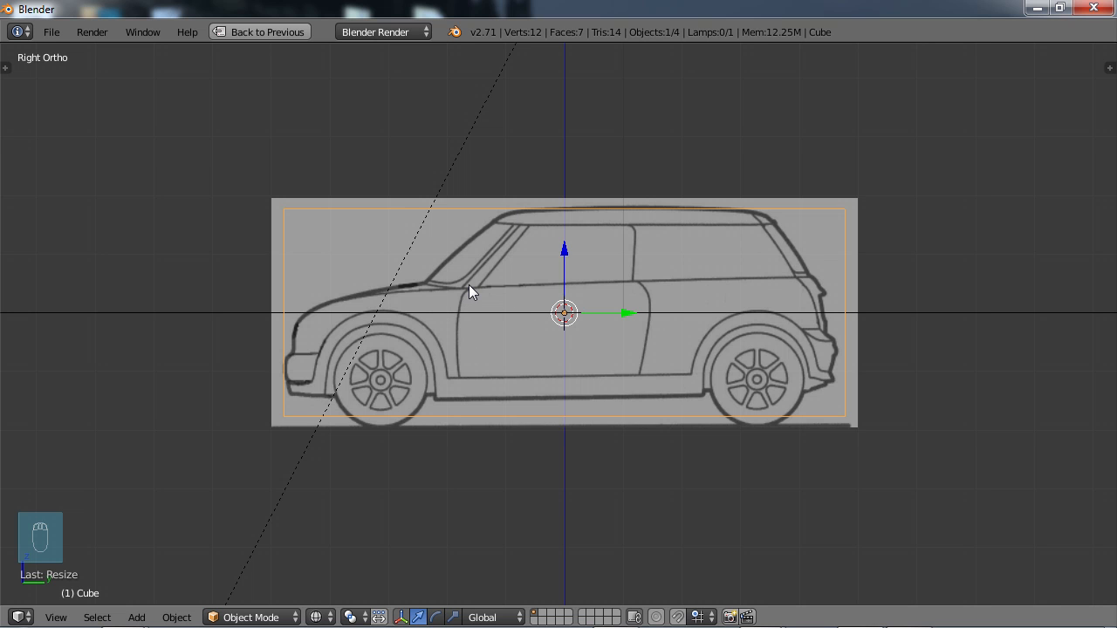
key("Tab")
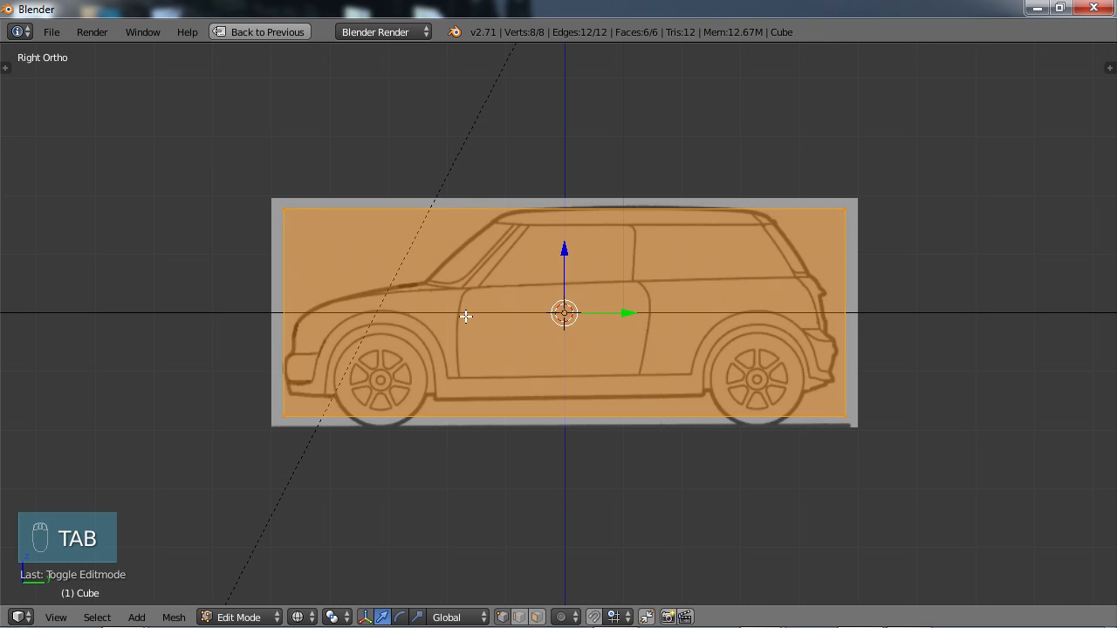
key("a")
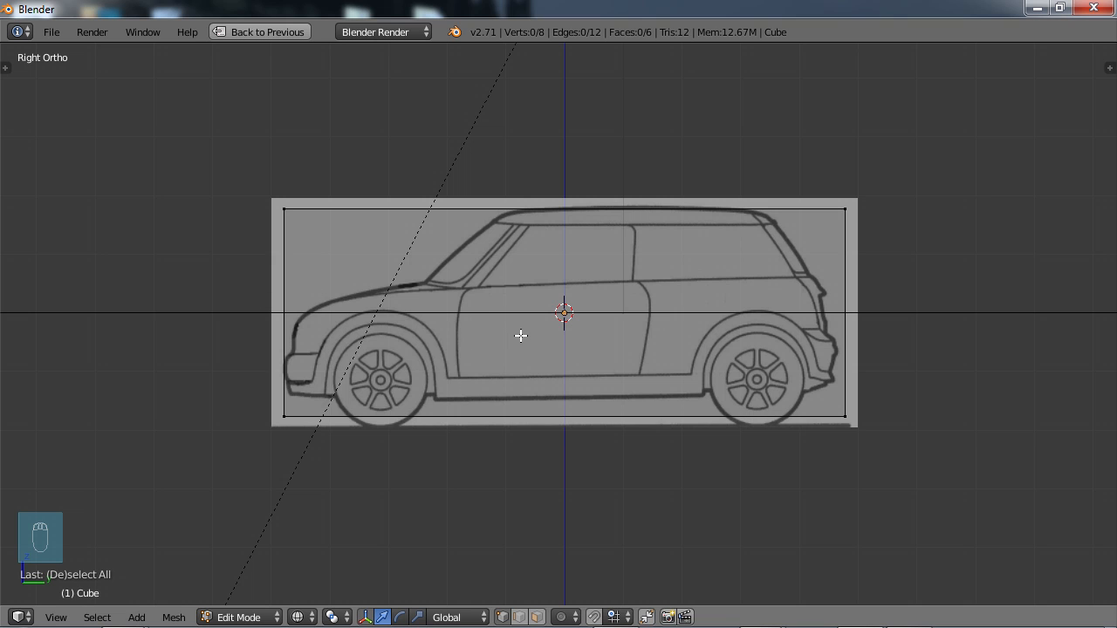
key("ctrl+r")
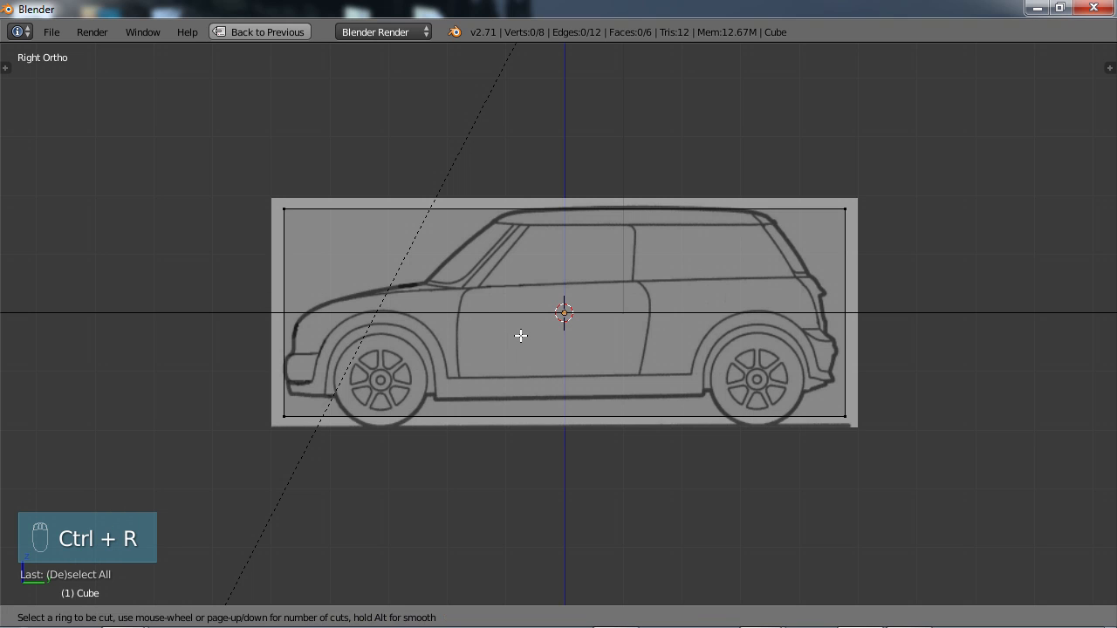
left_click(275, 319)
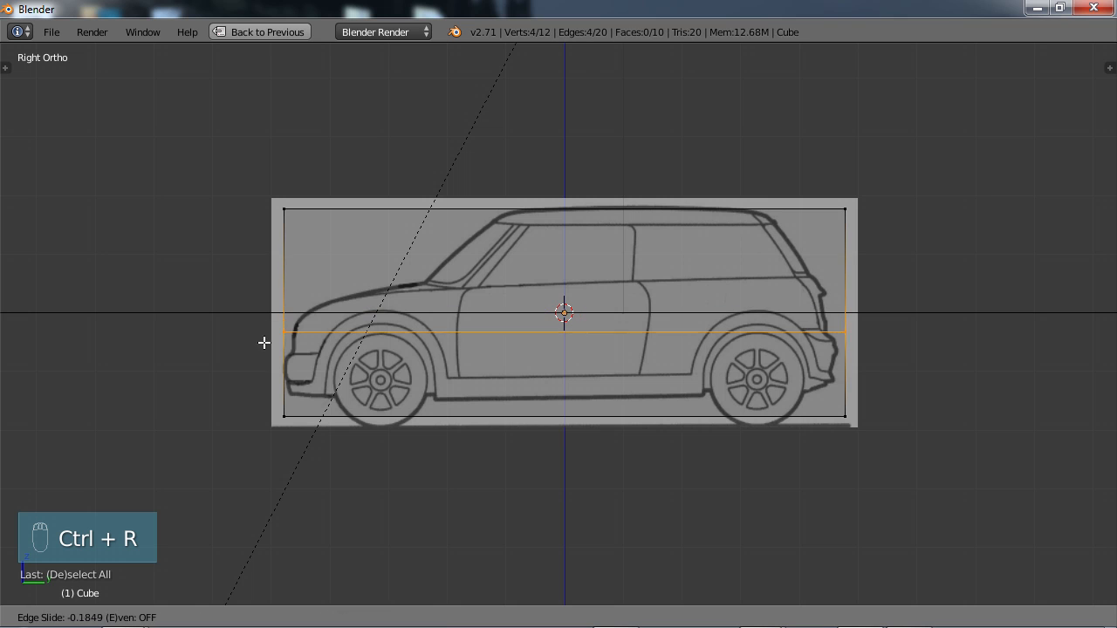
left_click(263, 389)
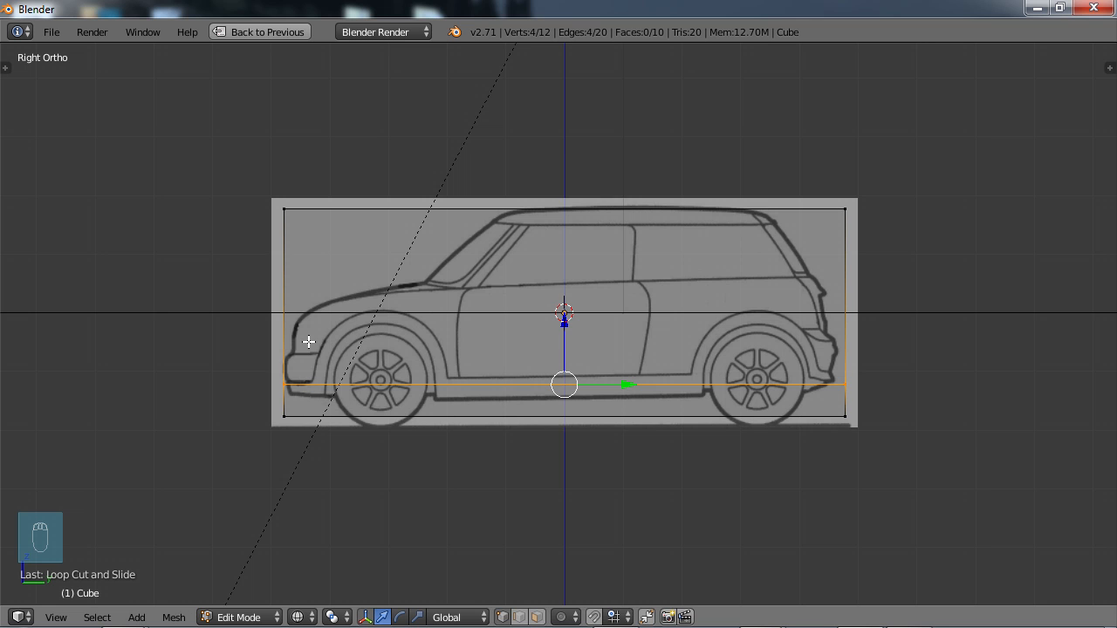
Step: Add two more horizontal loop cuts, one at the front bumper's upper edge and one at the top of the wheel arches
key("ctrl+r")
left_click(308, 342)
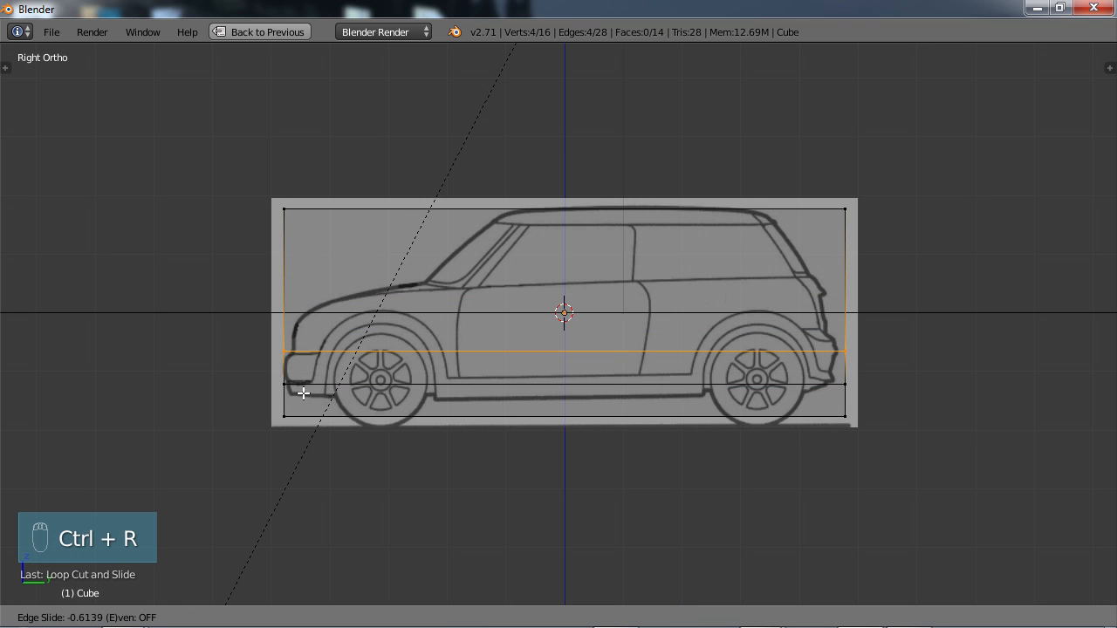
left_click(300, 391)
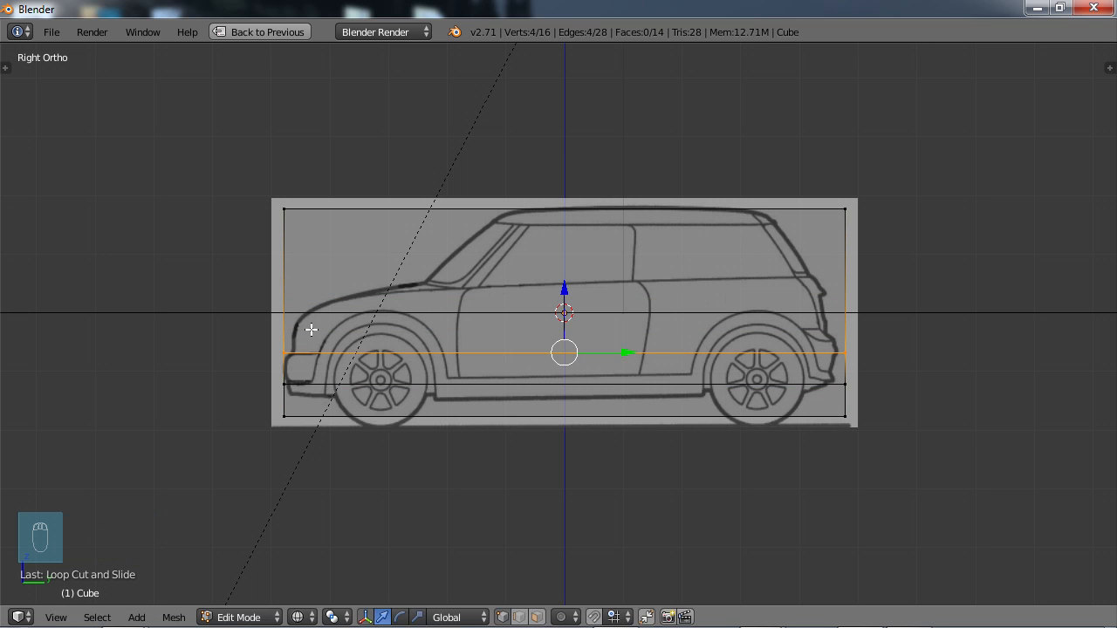
key("ctrl+z")
key("ctrl+r")
left_click(306, 312)
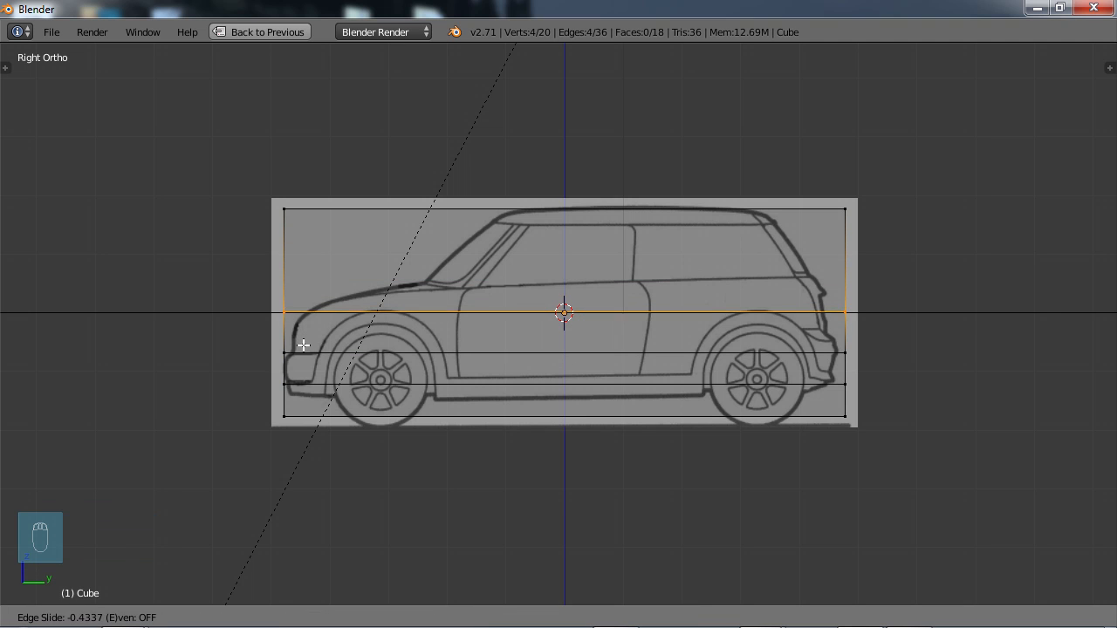
left_click(303, 344)
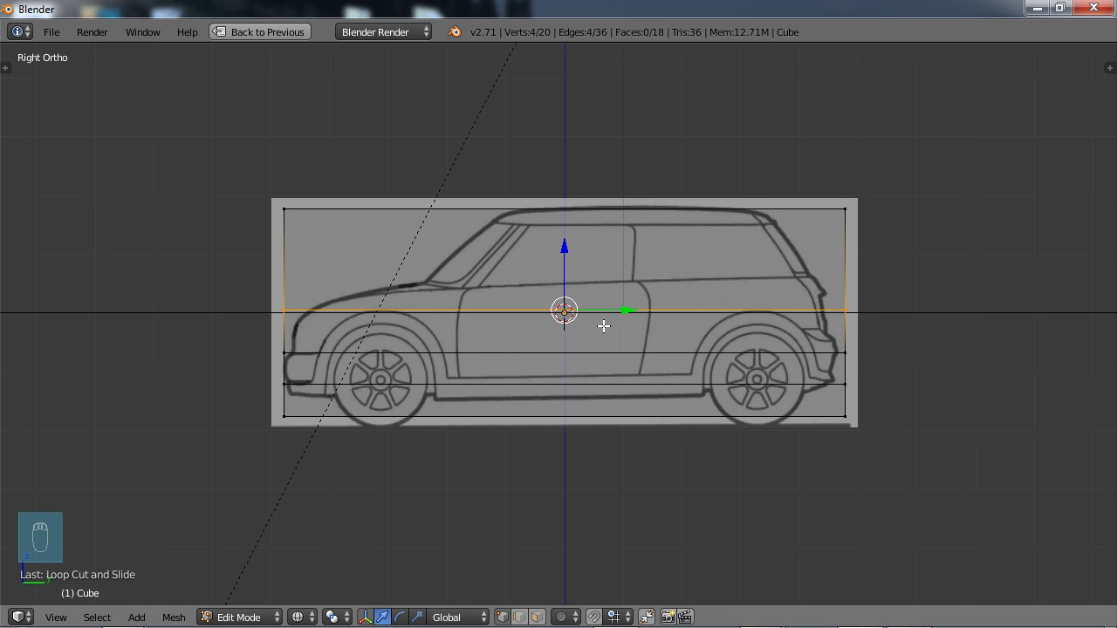
Step: Add two vertical loop cuts near the car's front, at the bumper's rear edge and at the front wheel's leading edge
key("ctrl+r")
left_click(550, 321)
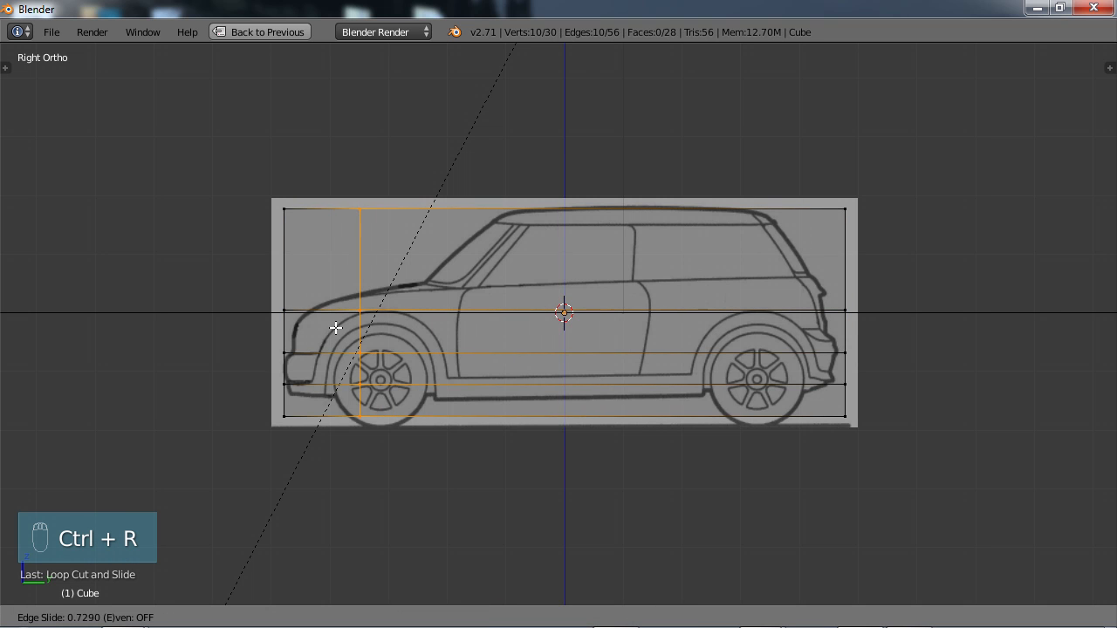
left_click(298, 330)
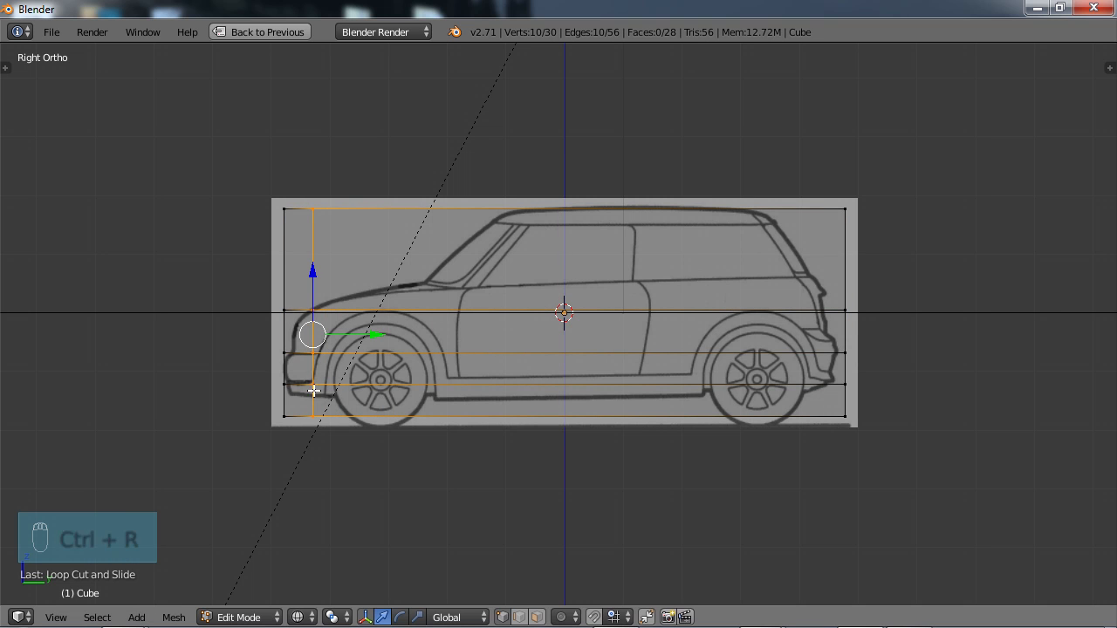
key("ctrl+r")
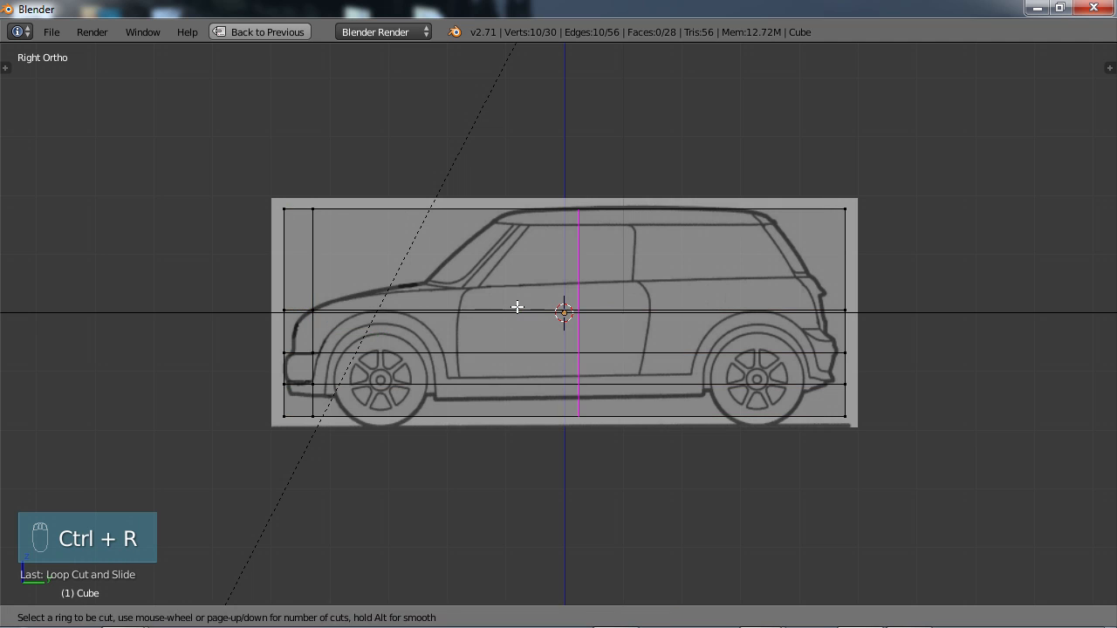
left_click(517, 307)
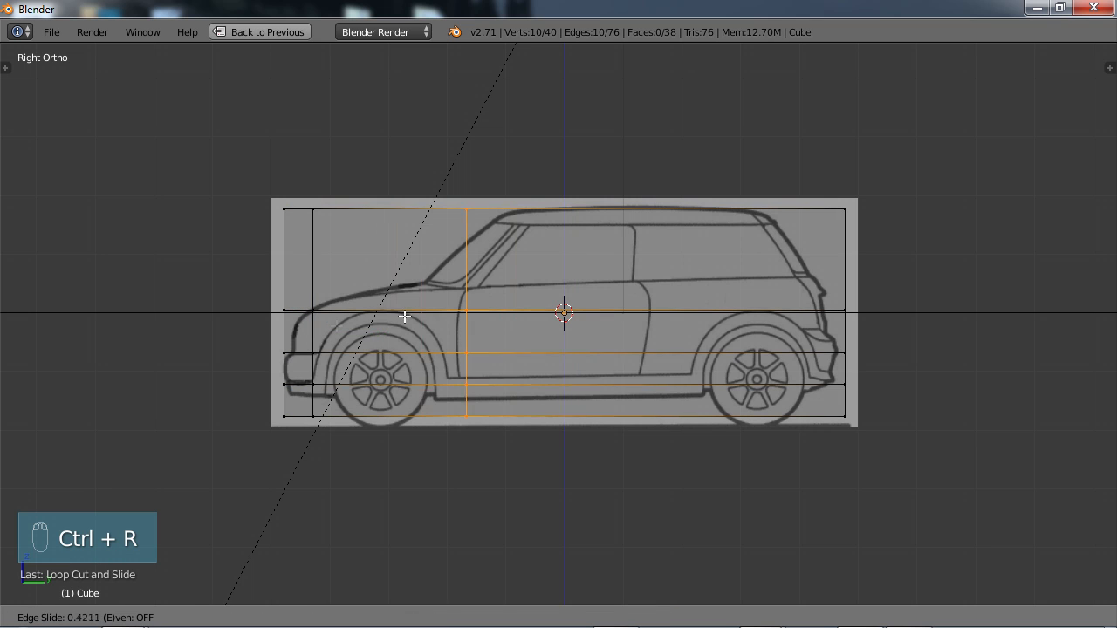
left_click(278, 326)
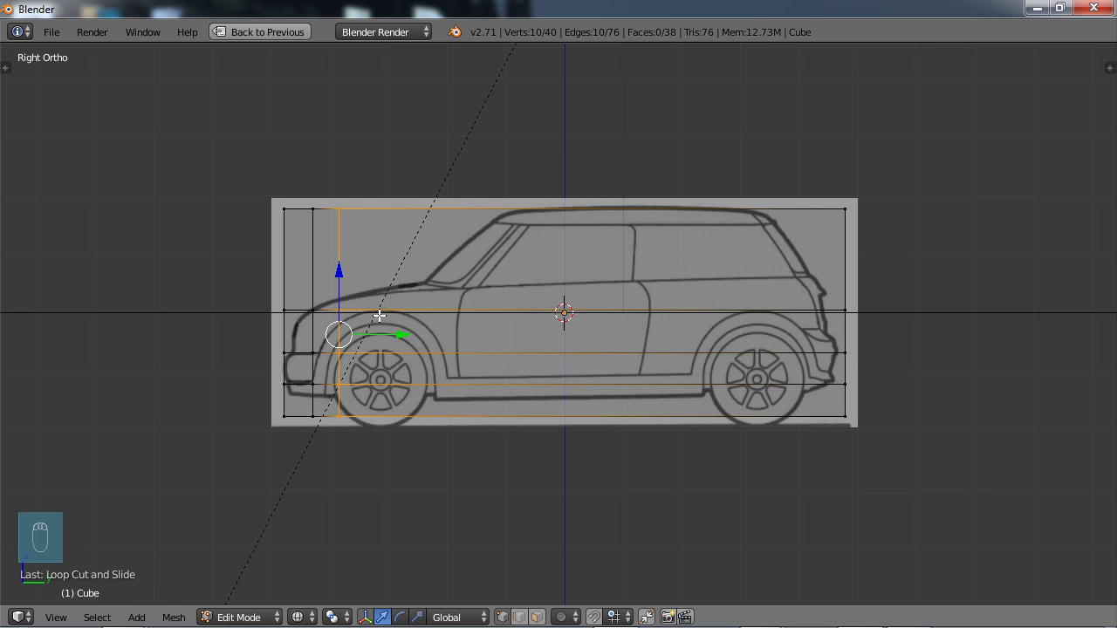
Step: Add two vertical loop cuts, one through the front wheel's centre and one at the base of the windshield
key("ctrl+r")
left_click(341, 324)
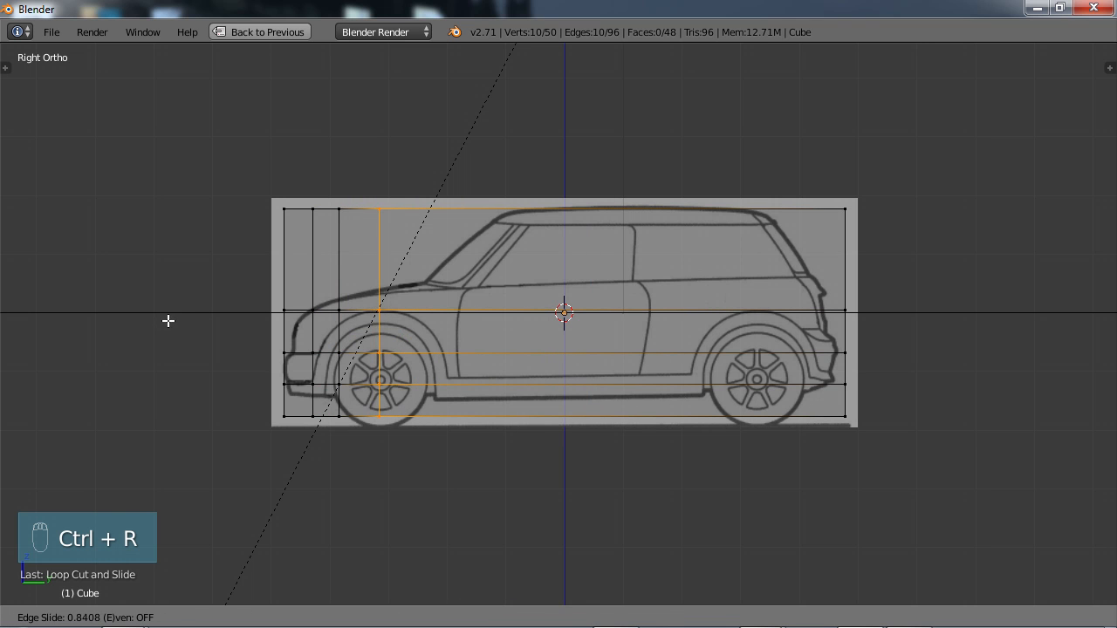
left_click(169, 322)
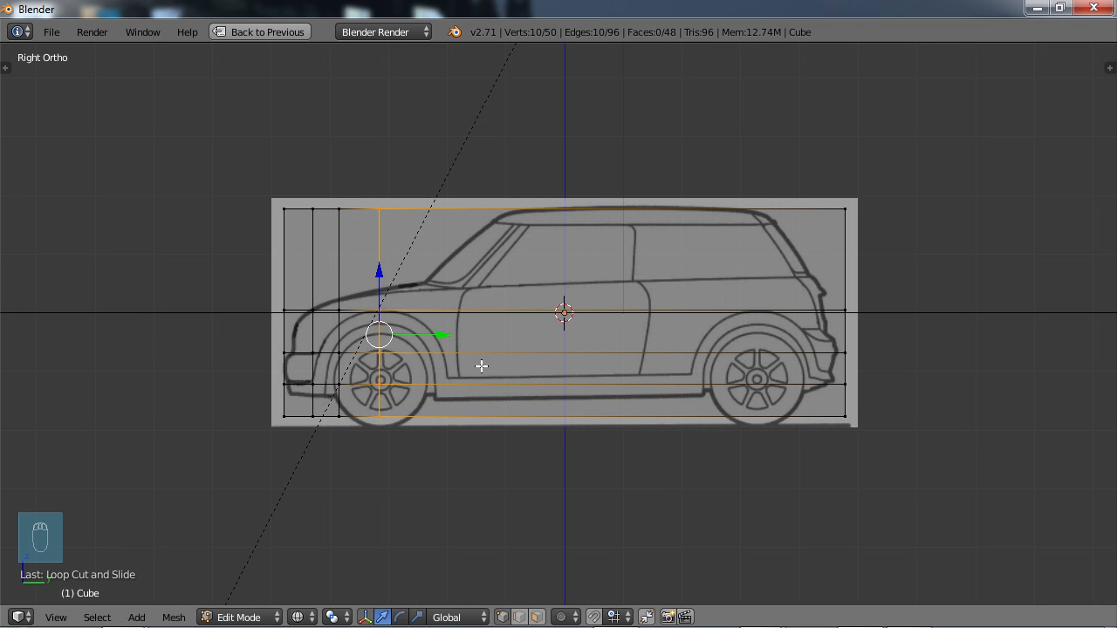
key("ctrl+r")
left_click(568, 348)
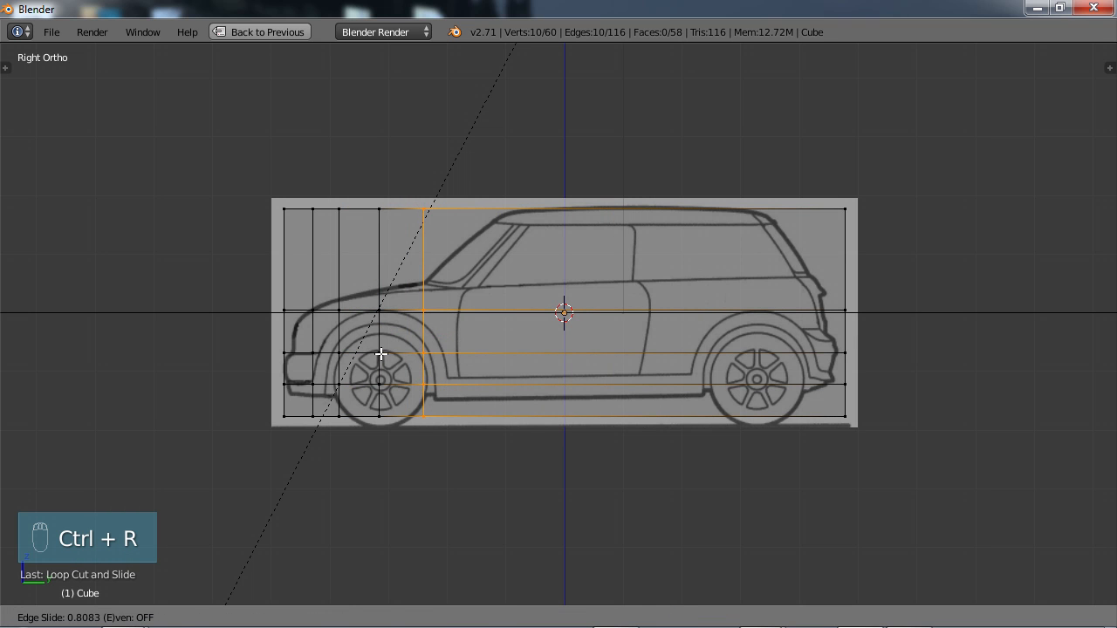
left_click(386, 352)
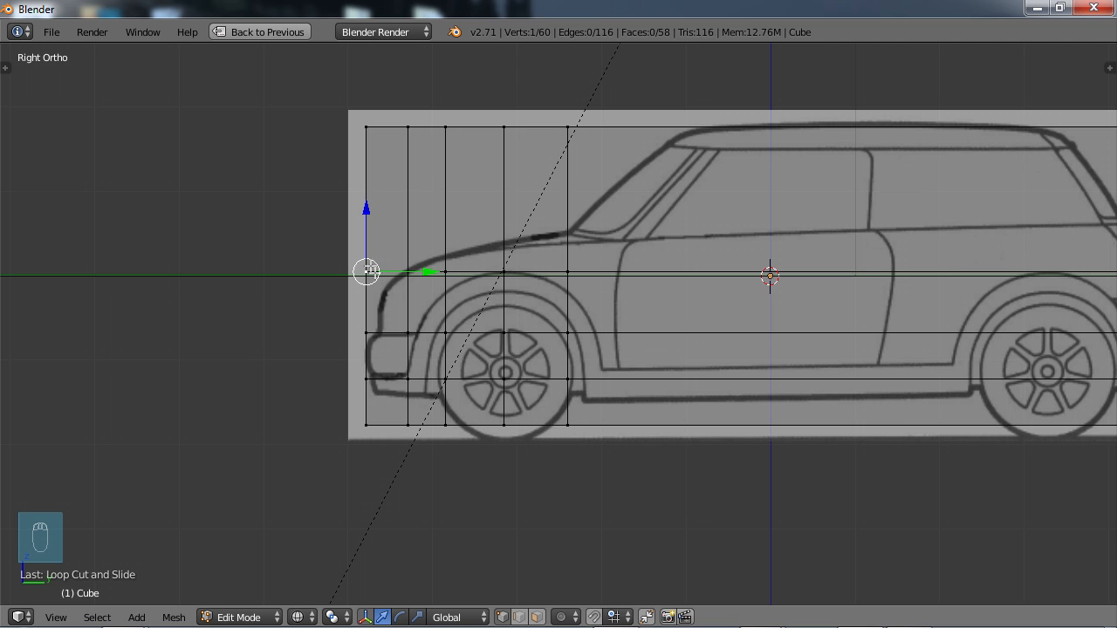
Step: Select both front vertices of the loop at wheel-arch height and move them in the right view onto the car's nose outline
key("b")
left_click_drag(341, 246, 391, 295)
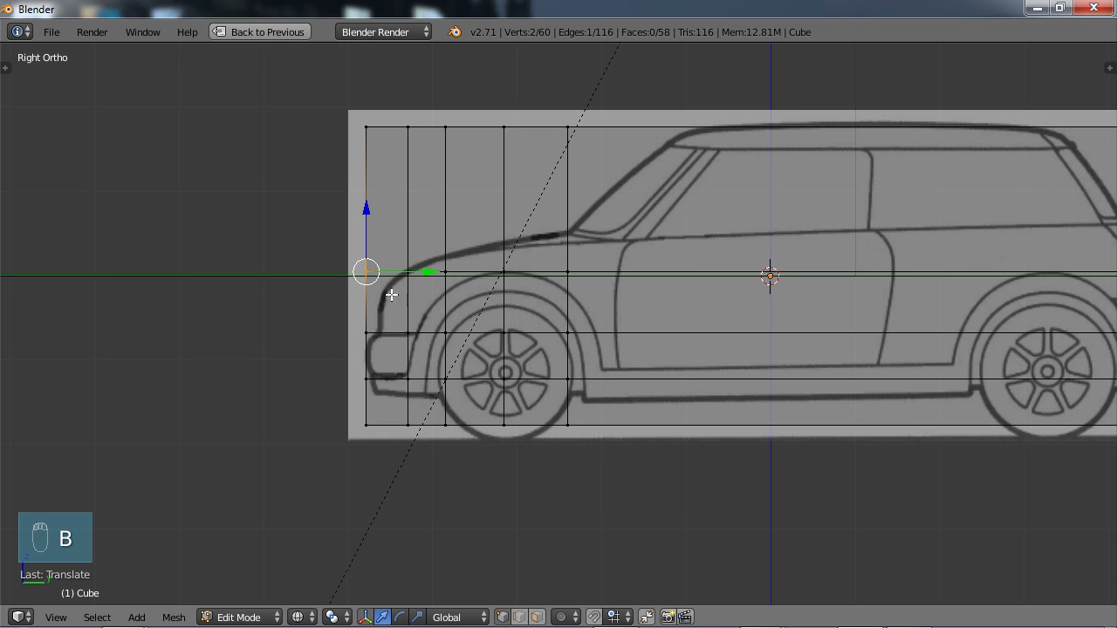
middle_click_drag(391, 294, 394, 322)
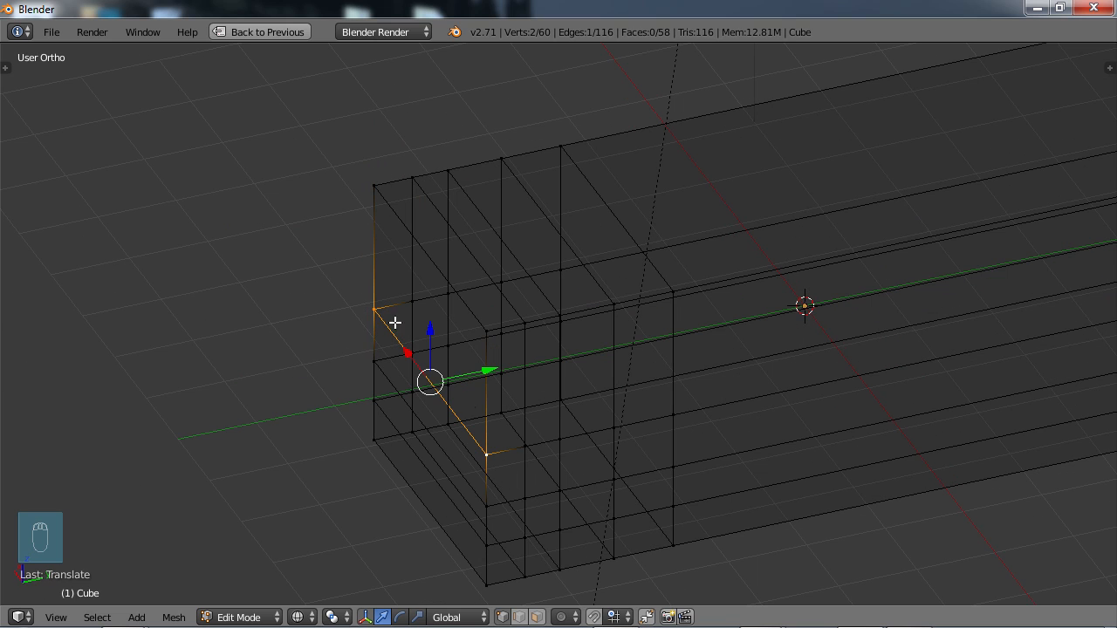
middle_click_drag(463, 409, 432, 375)
scroll(433, 375, "up", 1)
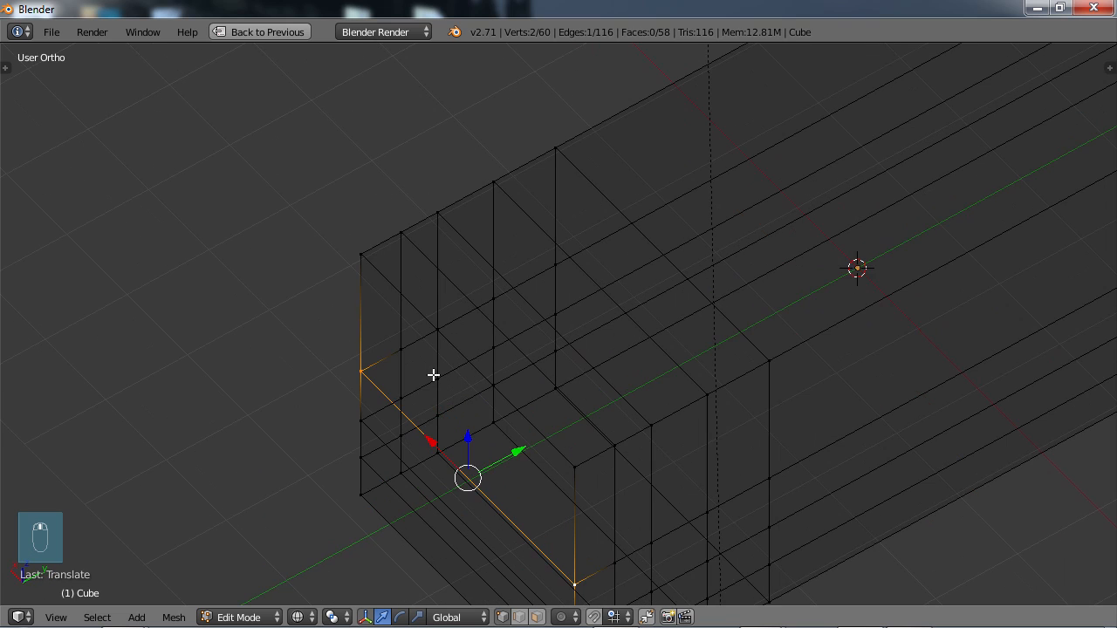
key("KP_3")
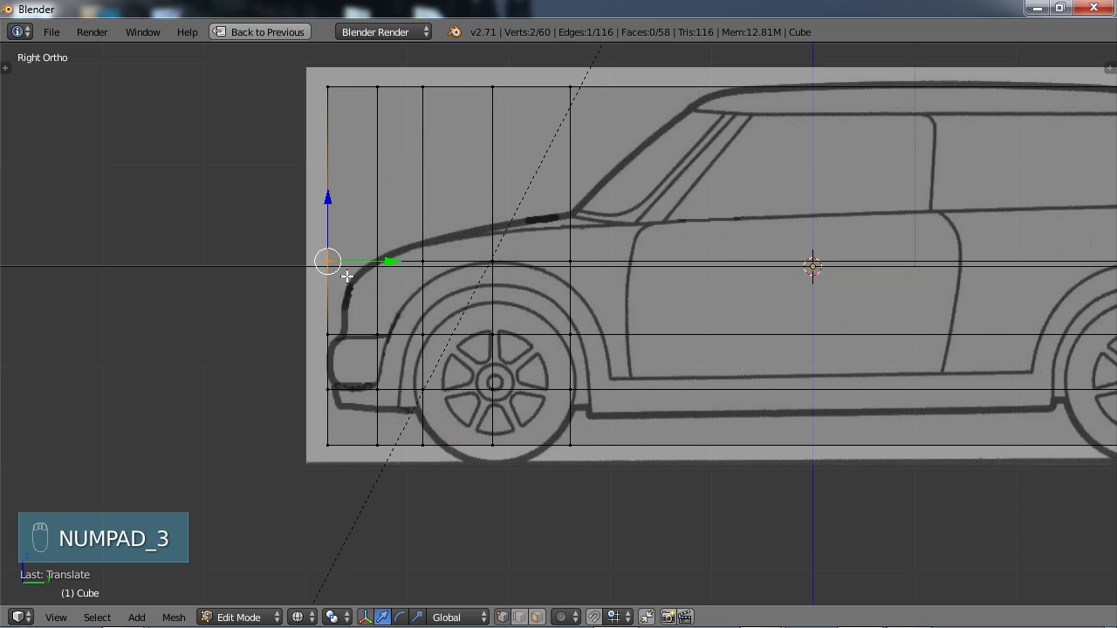
key("g")
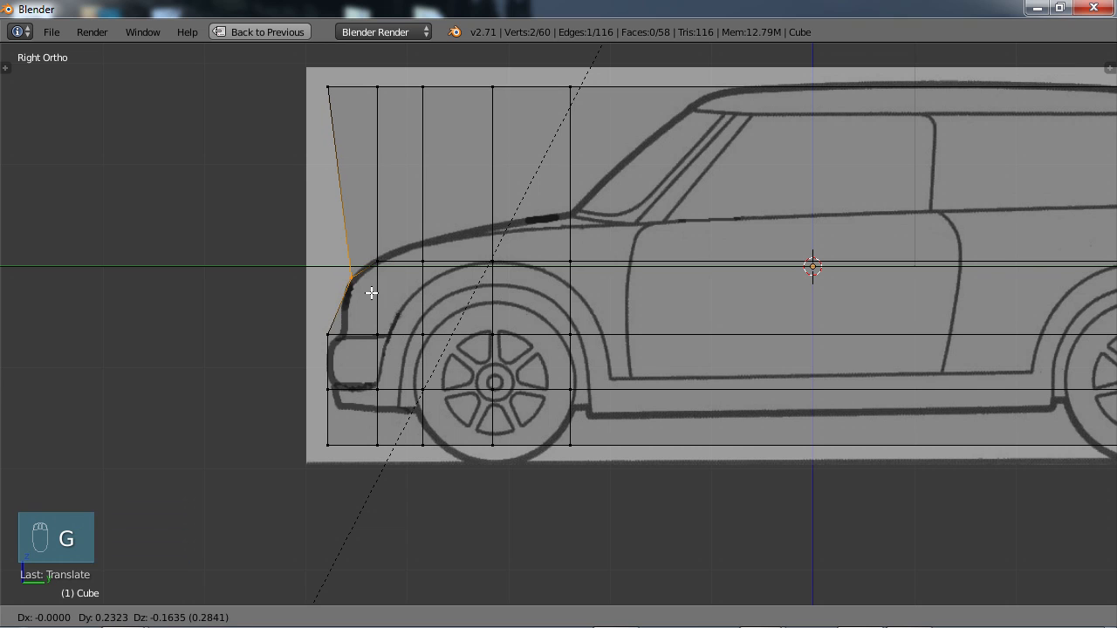
left_click(368, 302)
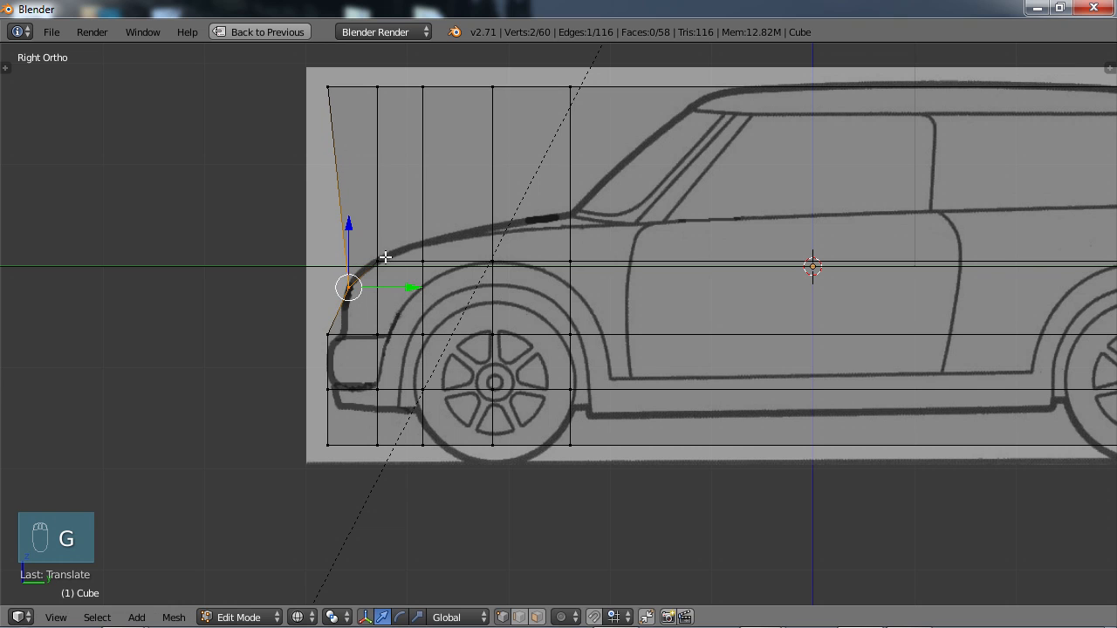
Step: Lower the next two vertex pairs behind the nose on the same loop, placing the second pair on the front wheel arch outline
key("b")
left_click_drag(370, 249, 399, 282)
key("g")
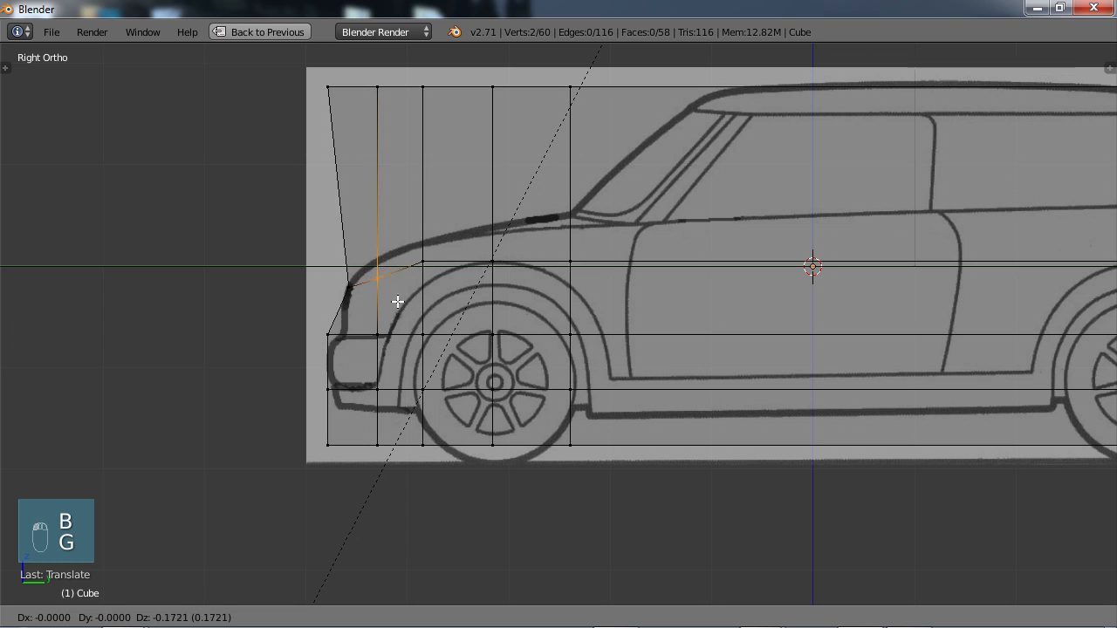
left_click(398, 307)
key("b")
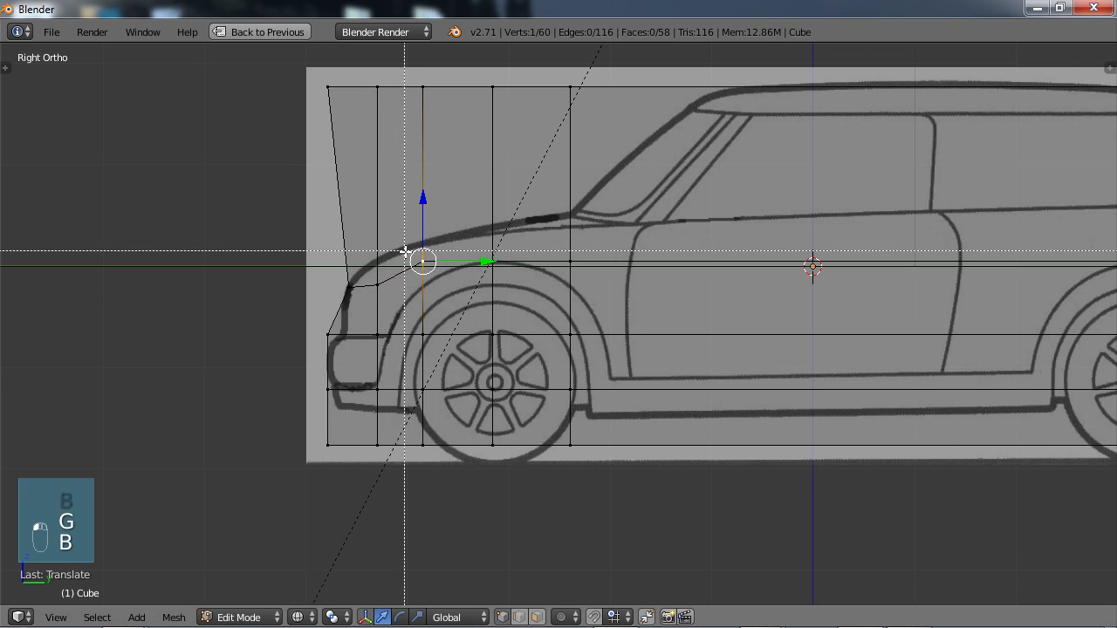
left_click_drag(415, 252, 431, 271)
key("g")
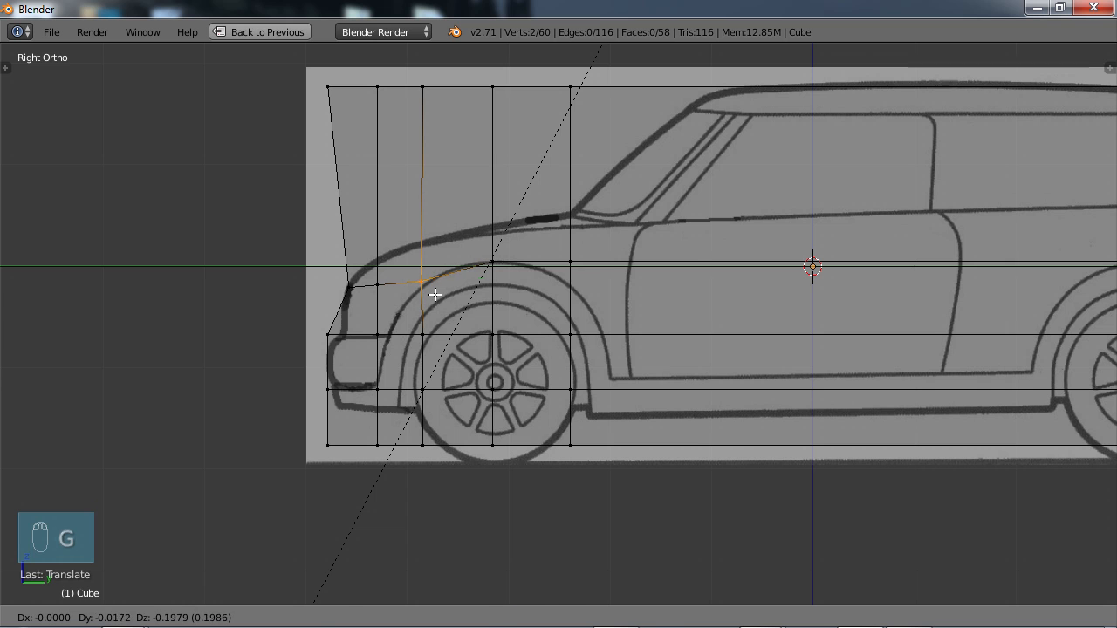
left_click(433, 294)
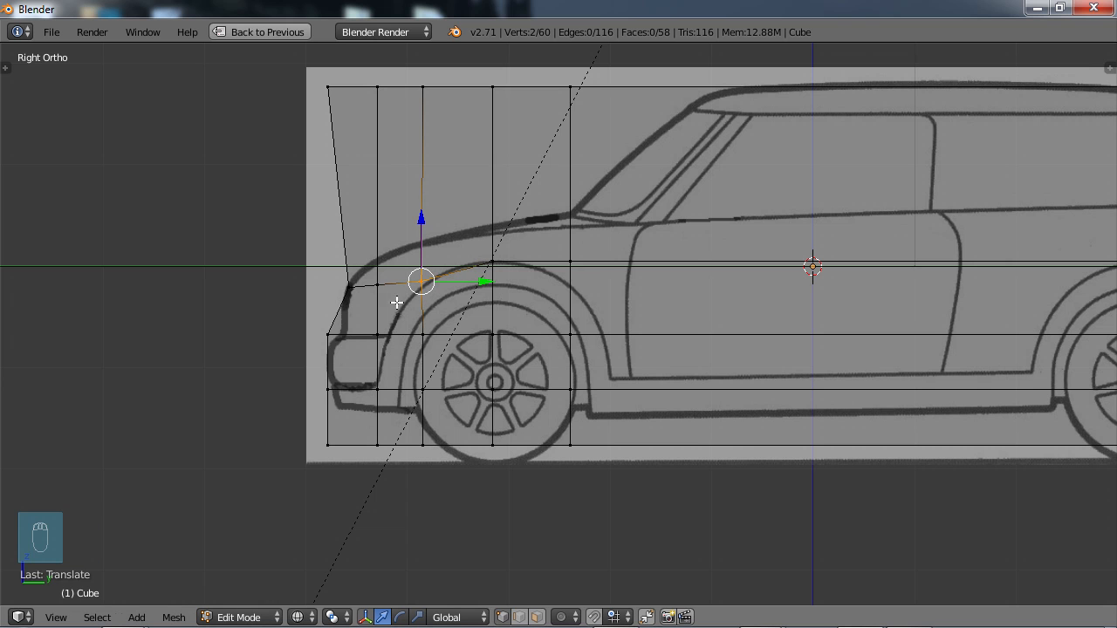
Step: Move the front vertex pair at the bumper's upper edge back slightly onto the bumper outline
right_click(335, 334)
key("b")
left_click_drag(316, 322, 351, 343)
key("g")
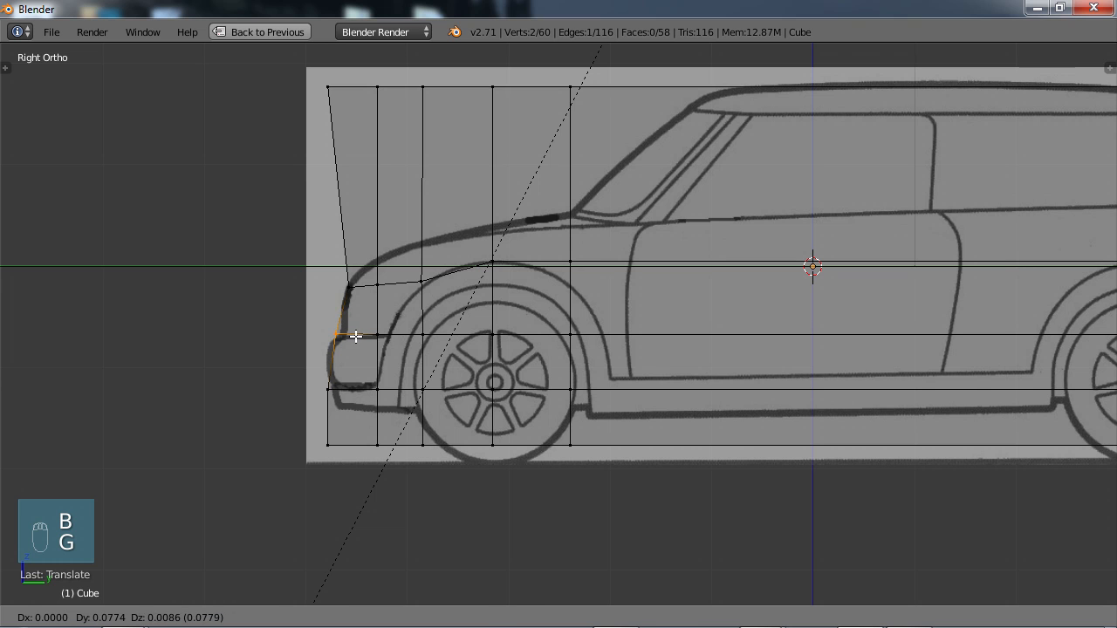
left_click(356, 337)
Step: Move the cube's top front vertex pair and the pair behind it down onto the front of the hood outline
right_click(335, 87)
key("b")
left_click_drag(321, 79, 352, 112)
key("g")
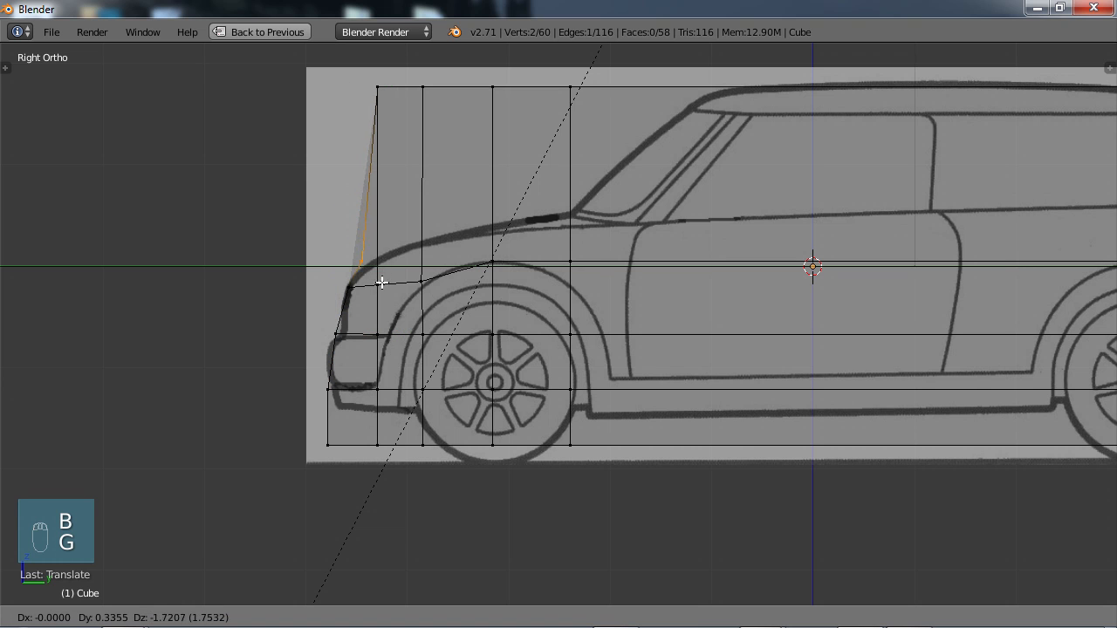
left_click(381, 284)
key("b")
left_click_drag(365, 75, 404, 113)
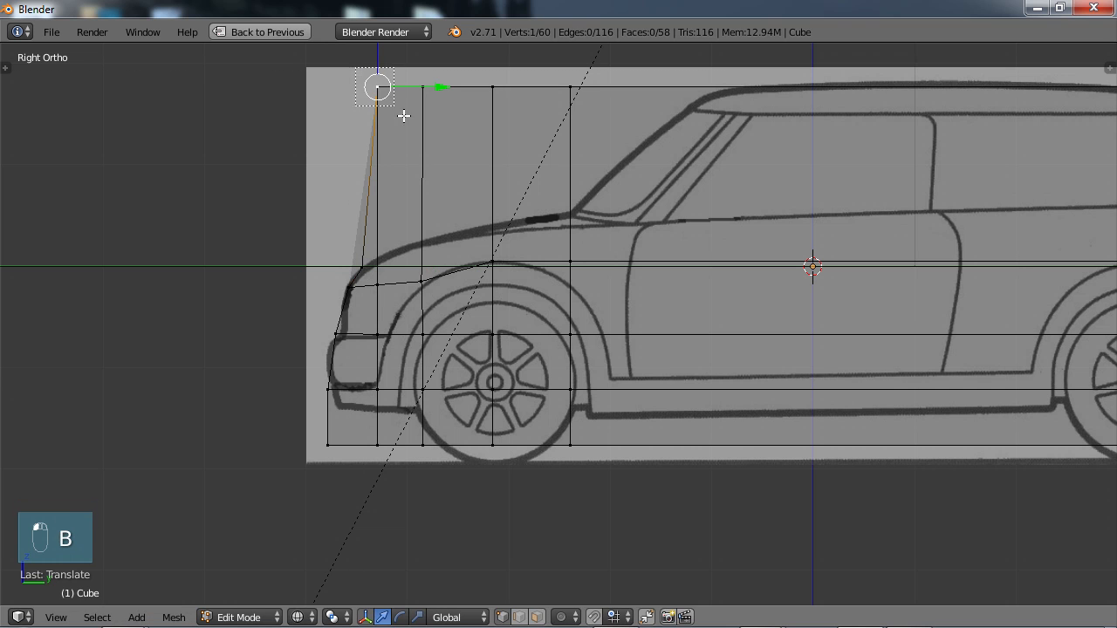
key("g")
left_click(419, 288)
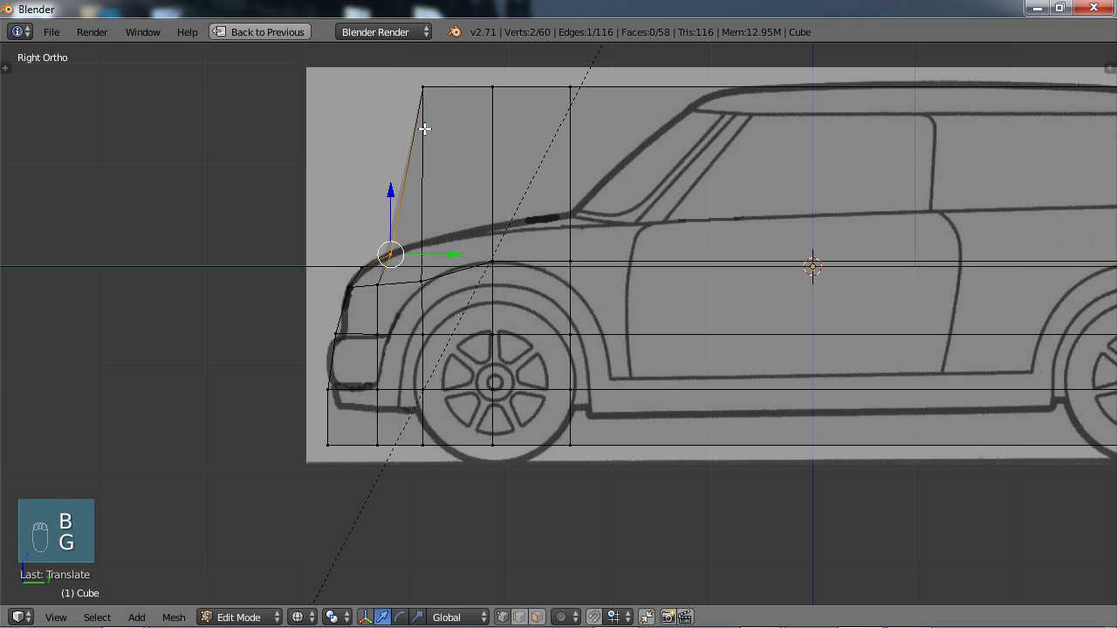
Step: Move the next two top vertex pairs behind the nose down onto the hood outline in the right view
right_click(421, 84)
key("b")
left_click_drag(400, 68, 451, 117)
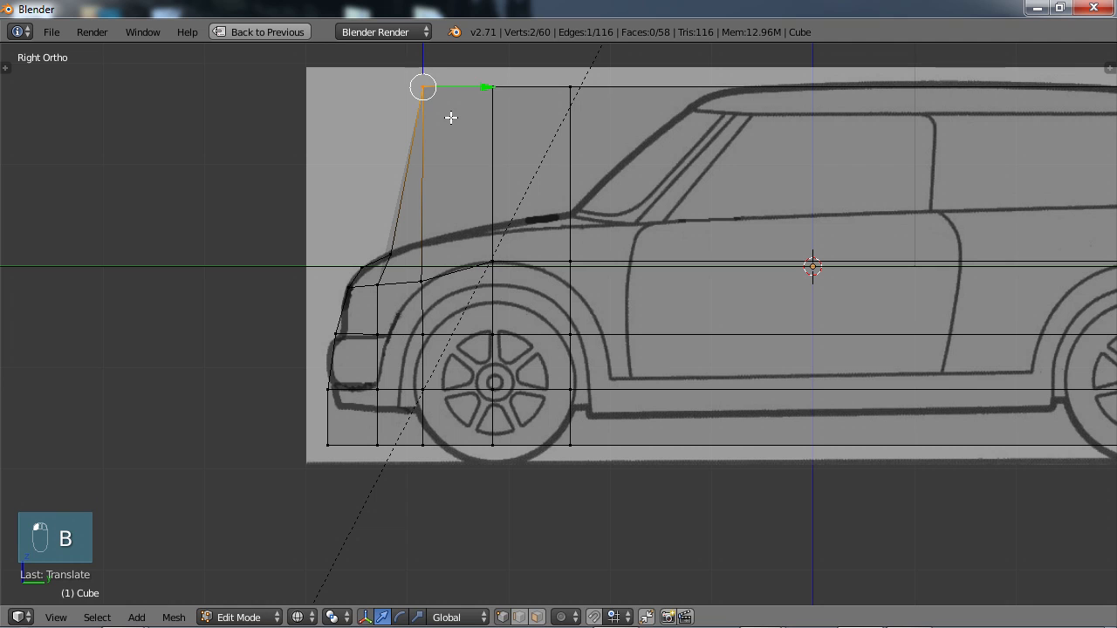
key("g")
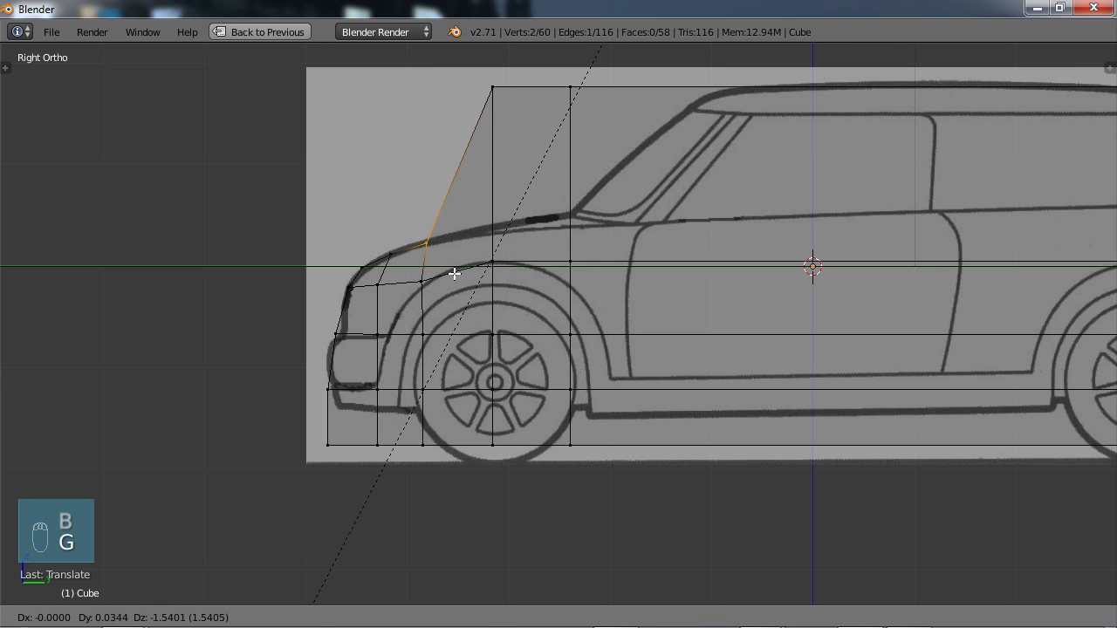
left_click(453, 273)
right_click(492, 87)
key("b")
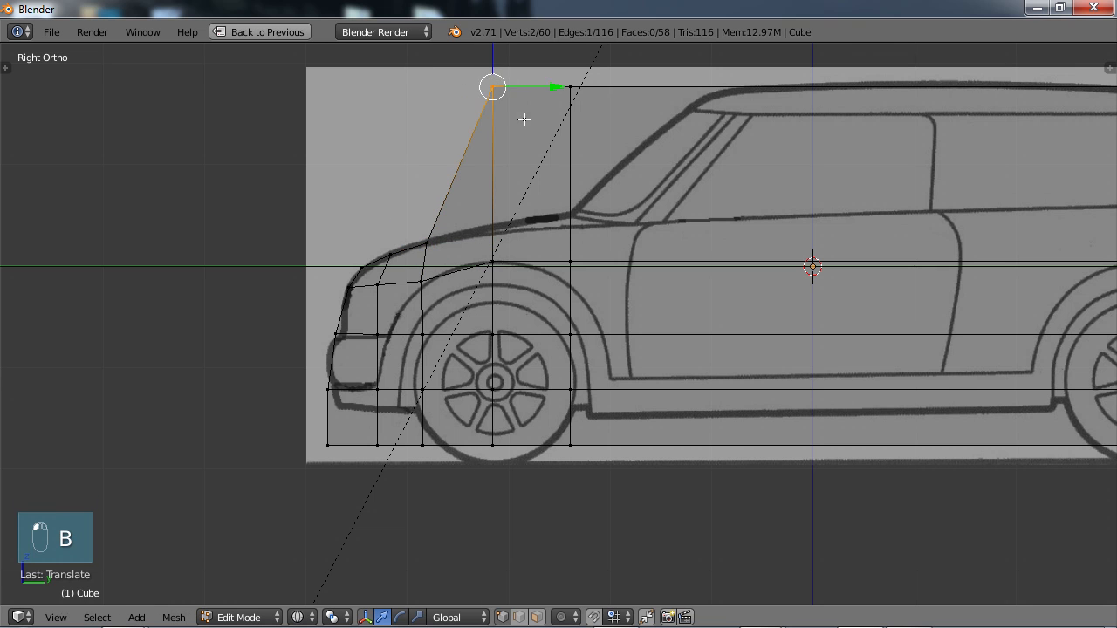
key("g")
left_click(514, 258)
Step: Select the foremost remaining top vertex pair and move it down to the base of the windshield on the reference
right_click(570, 87)
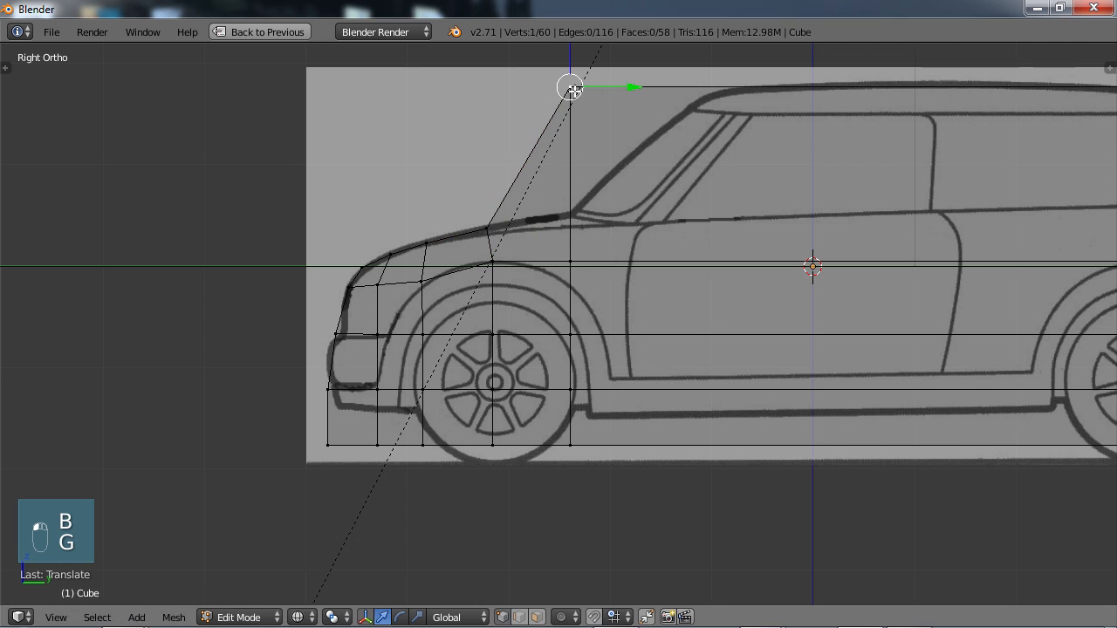
key("g")
key("g")
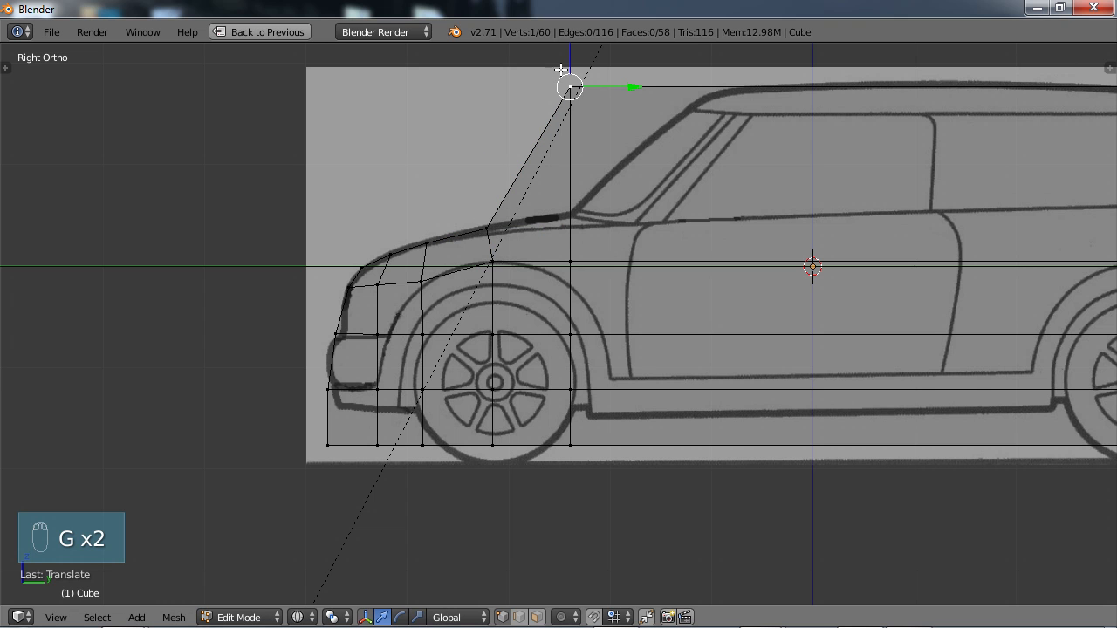
key("b")
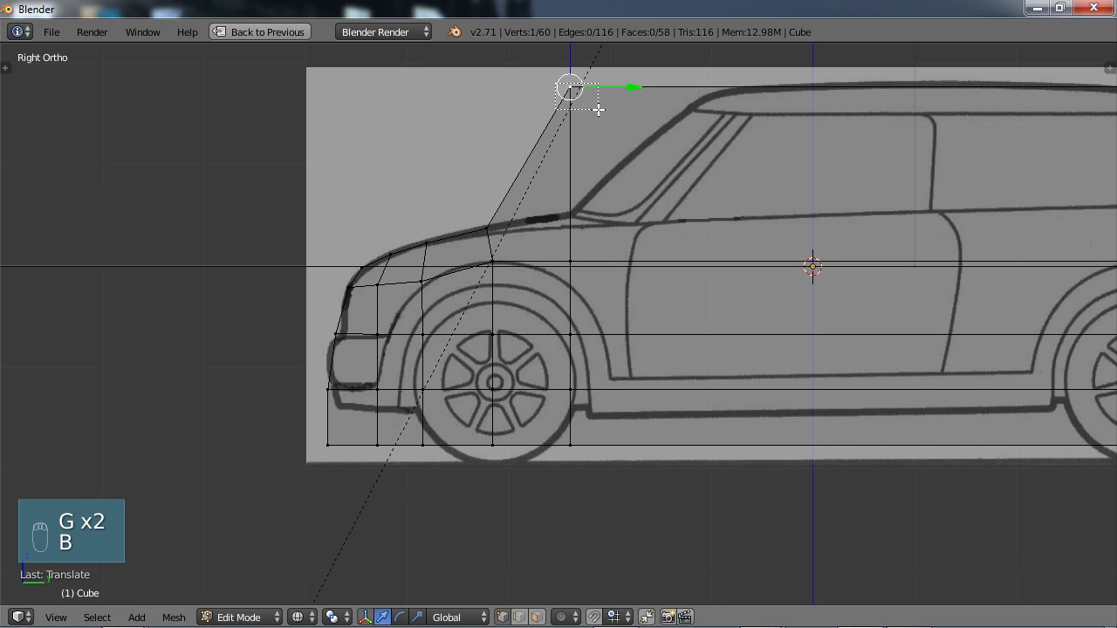
left_click_drag(558, 76, 581, 96)
key("g")
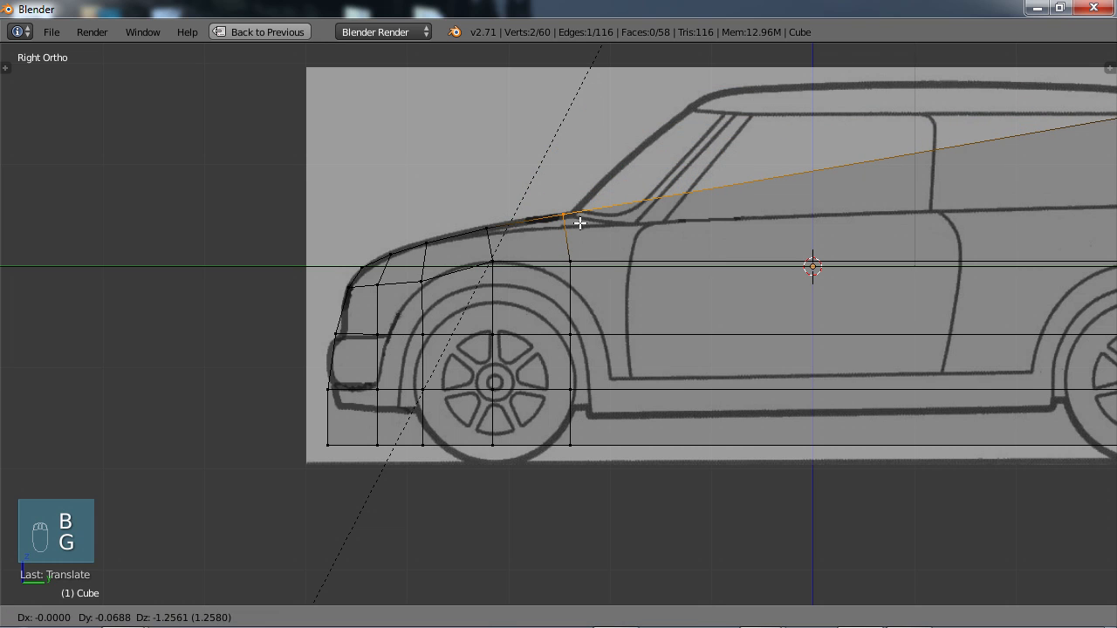
left_click(579, 219)
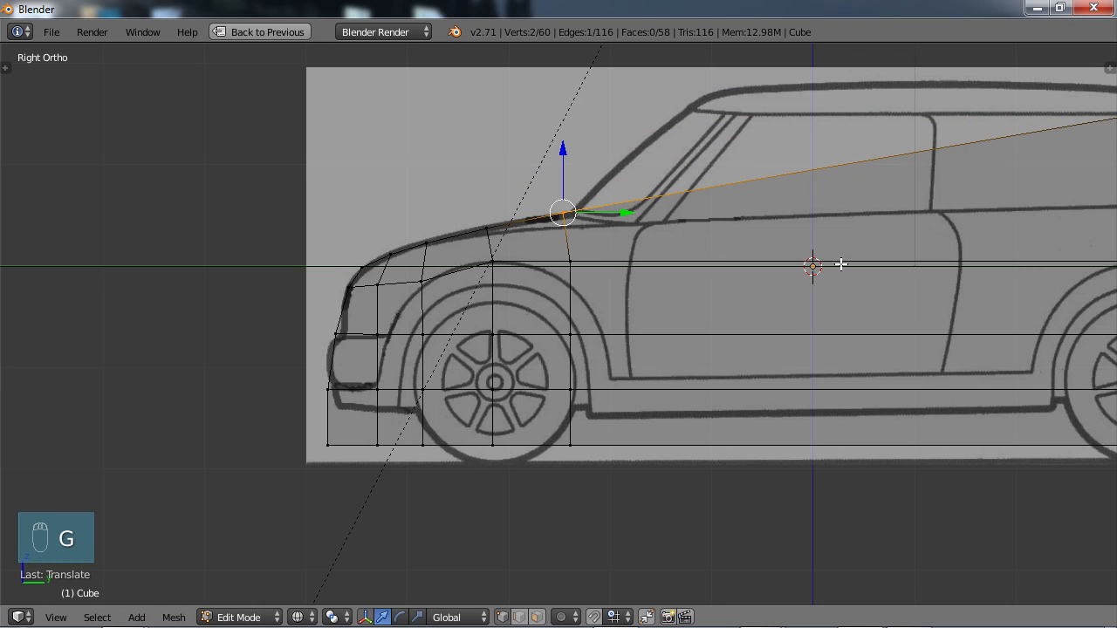
Step: Add a vertical loop cut to the undivided body section and slide it forward to just below the windshield's upper end
key("ctrl+r")
left_click(767, 321)
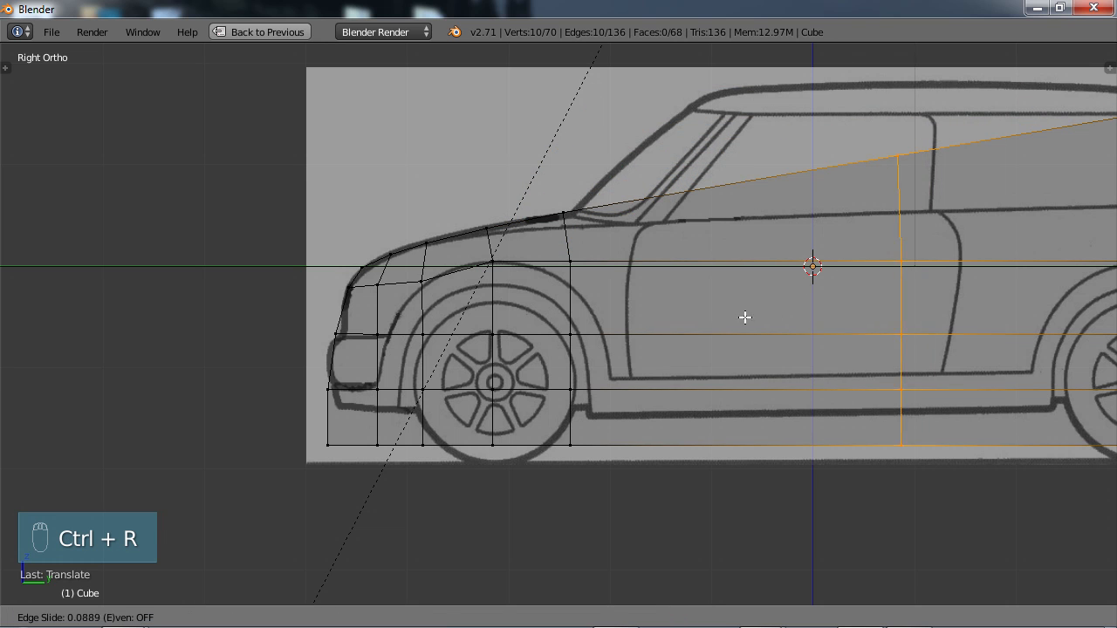
left_click(538, 311)
Step: Move the new loop's top vertex pair up onto the front corner of the roof outline
right_click(680, 195)
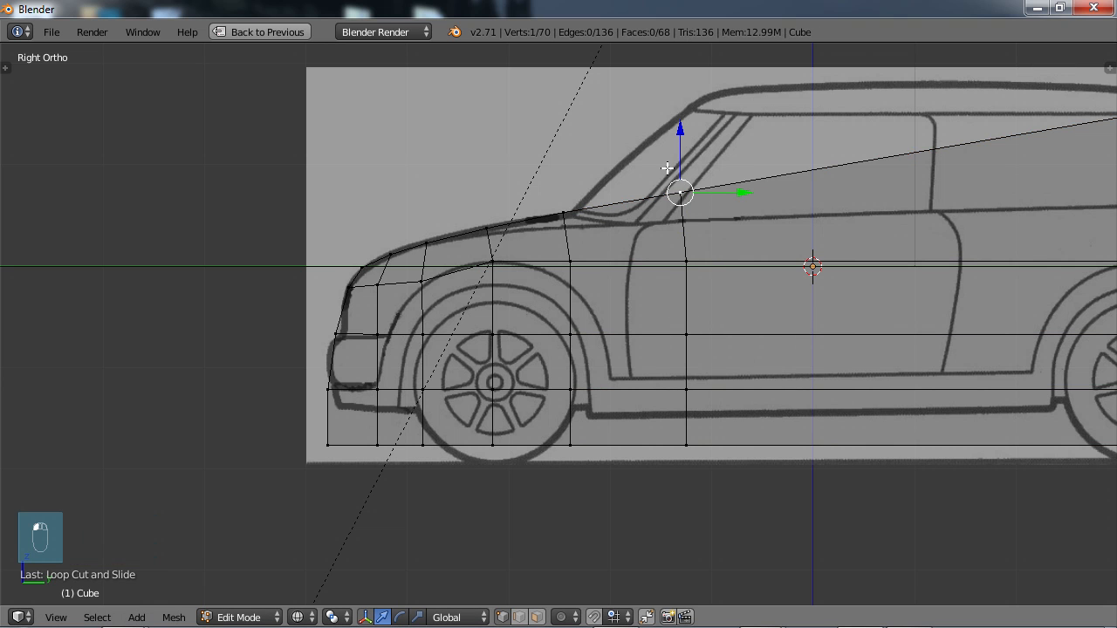
key("b")
left_click_drag(668, 170, 702, 210)
key("g")
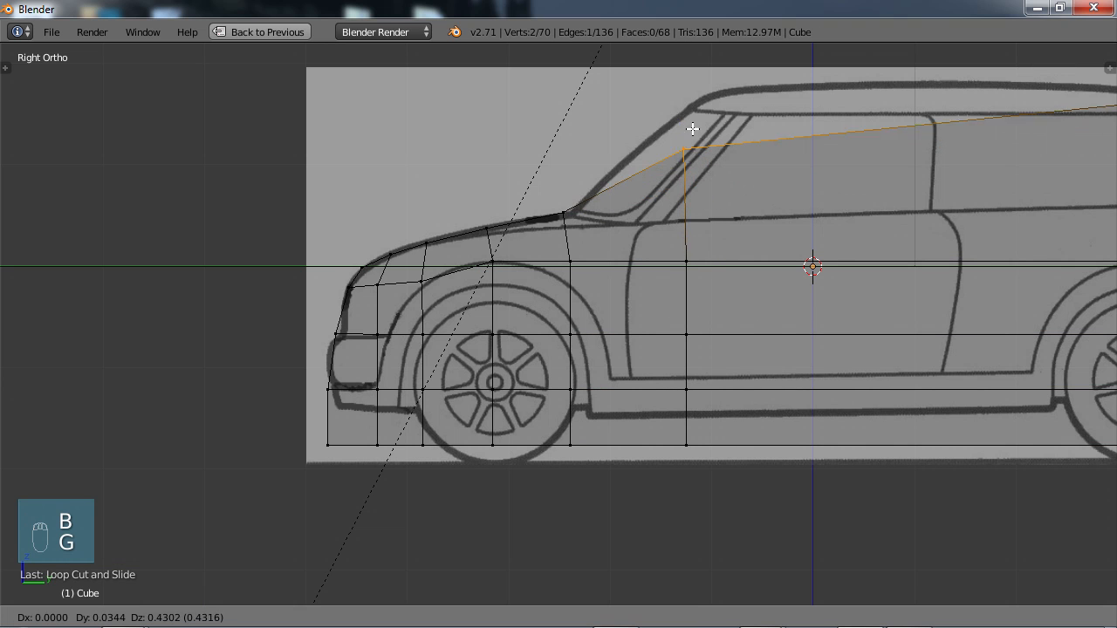
left_click(709, 88)
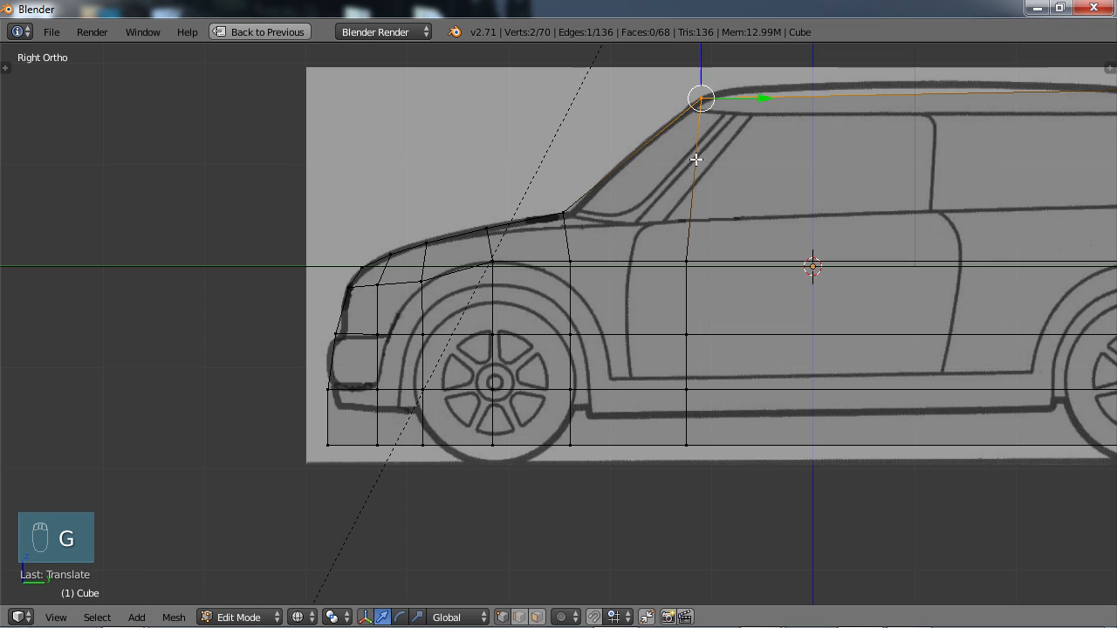
Step: Select the three bottom vertex pairs across the front wheel and raise them slightly
scroll(535, 331, "down", 2)
scroll(528, 388, "up", 1)
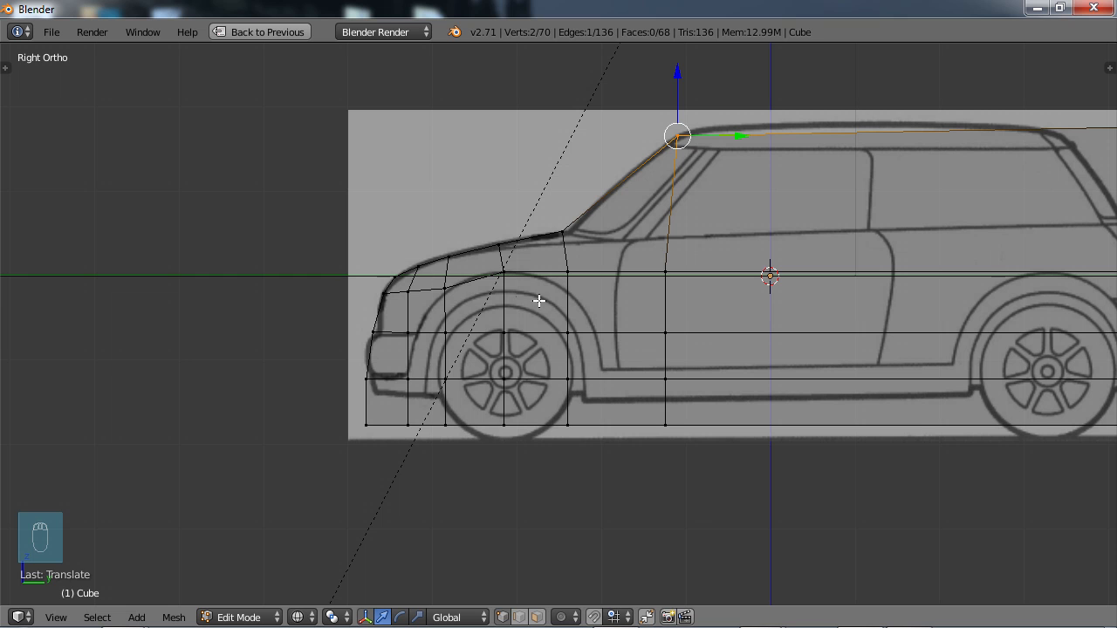
right_click(488, 429)
key("b")
left_click_drag(424, 406, 590, 442)
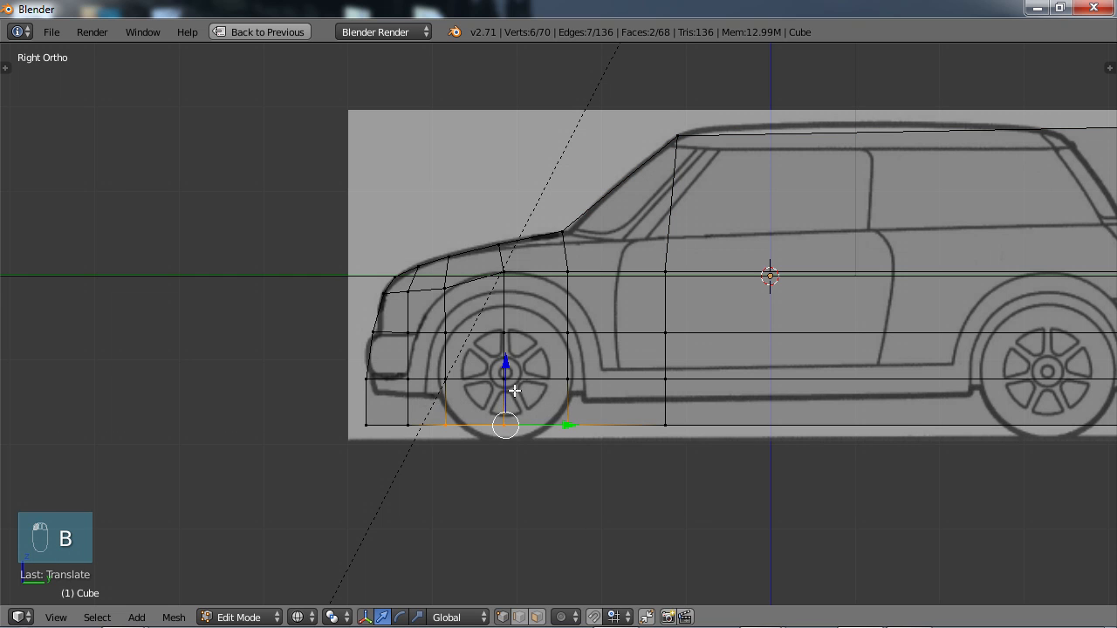
left_click_drag(515, 390, 439, 318)
Step: Raise the three vertex pairs level with the bumper's upper edge over the front wheel, then lower the outer two pairs to follow the arch curve
right_click(568, 332)
key("b")
left_click_drag(508, 296, 506, 252)
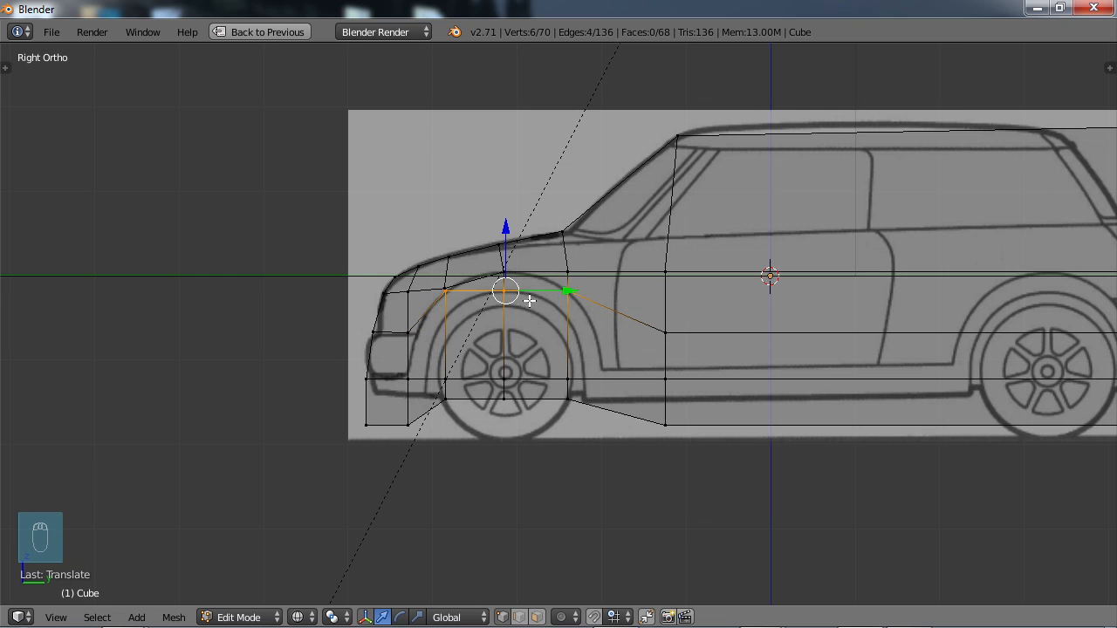
key("c")
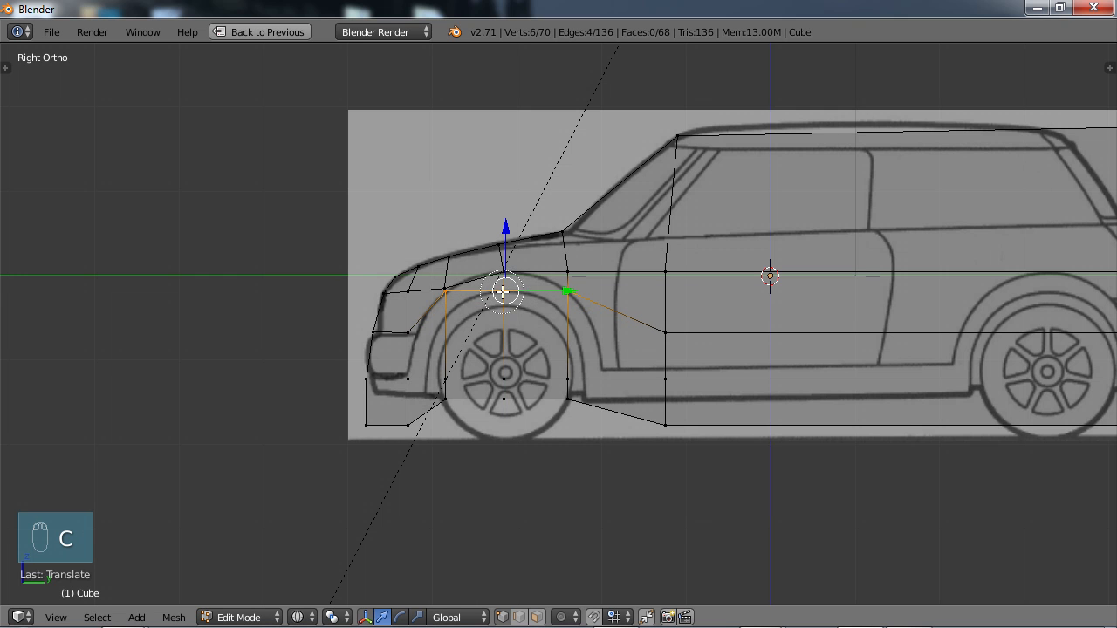
middle_click(502, 292)
right_click(502, 301)
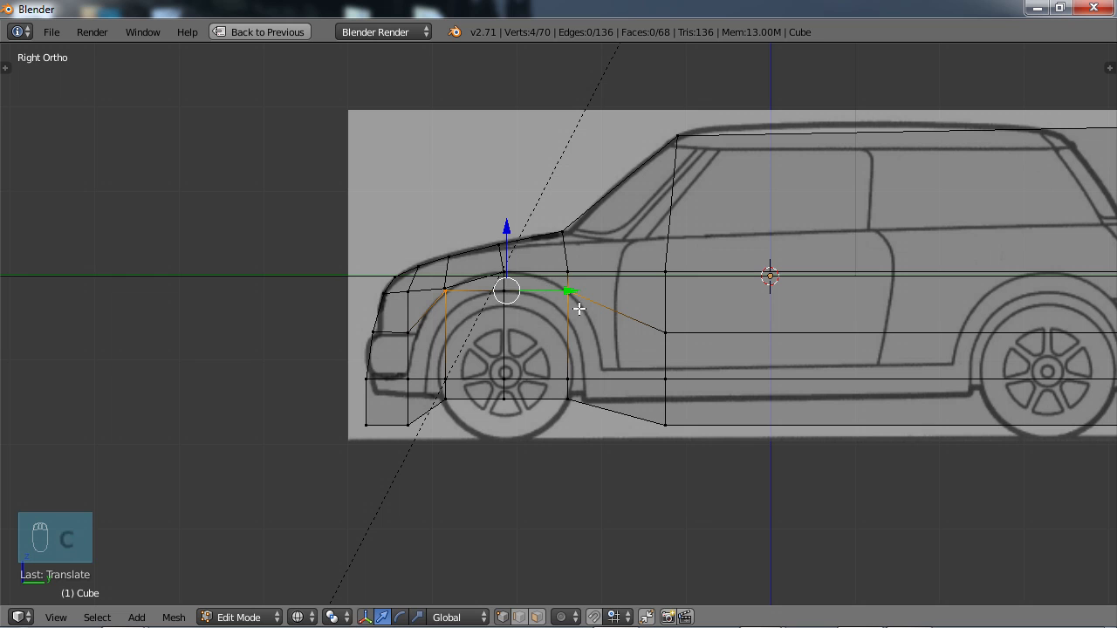
left_click_drag(504, 226, 502, 248)
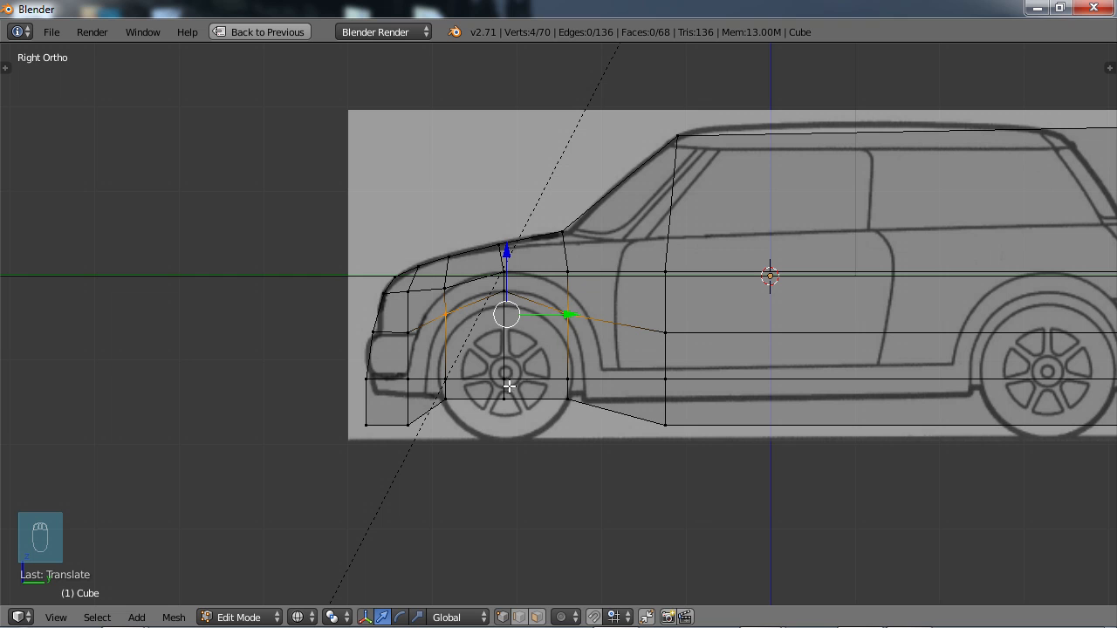
Step: Raise the three vertex pairs level with the bumper's lower edge to just below the wheel-arch curve
right_click(444, 379)
key("b")
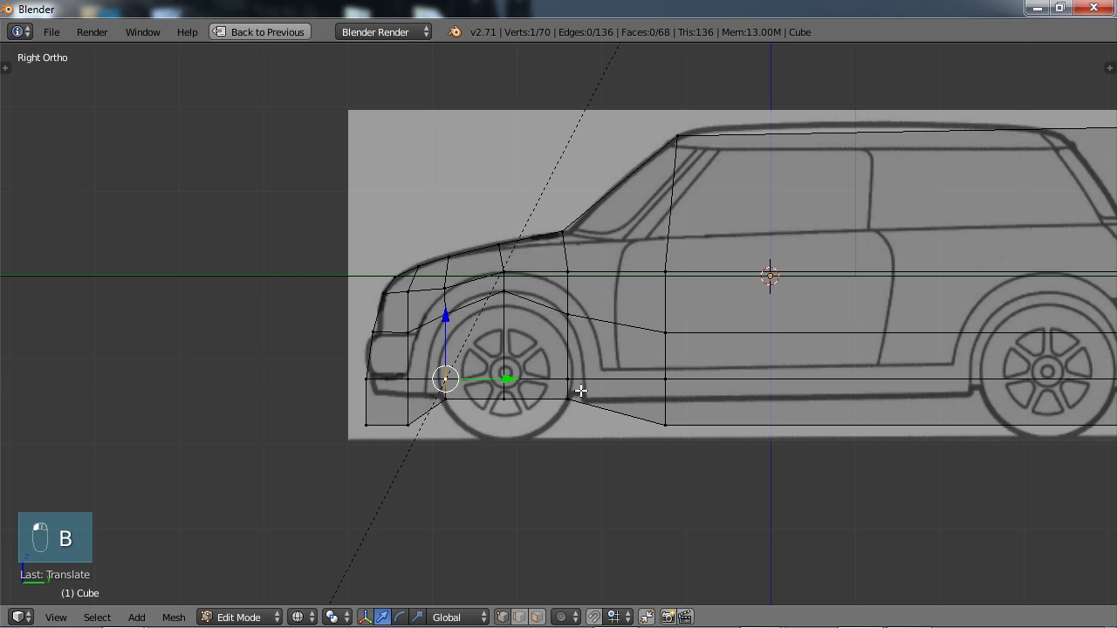
left_click_drag(581, 391, 432, 352)
left_click_drag(506, 337, 506, 276)
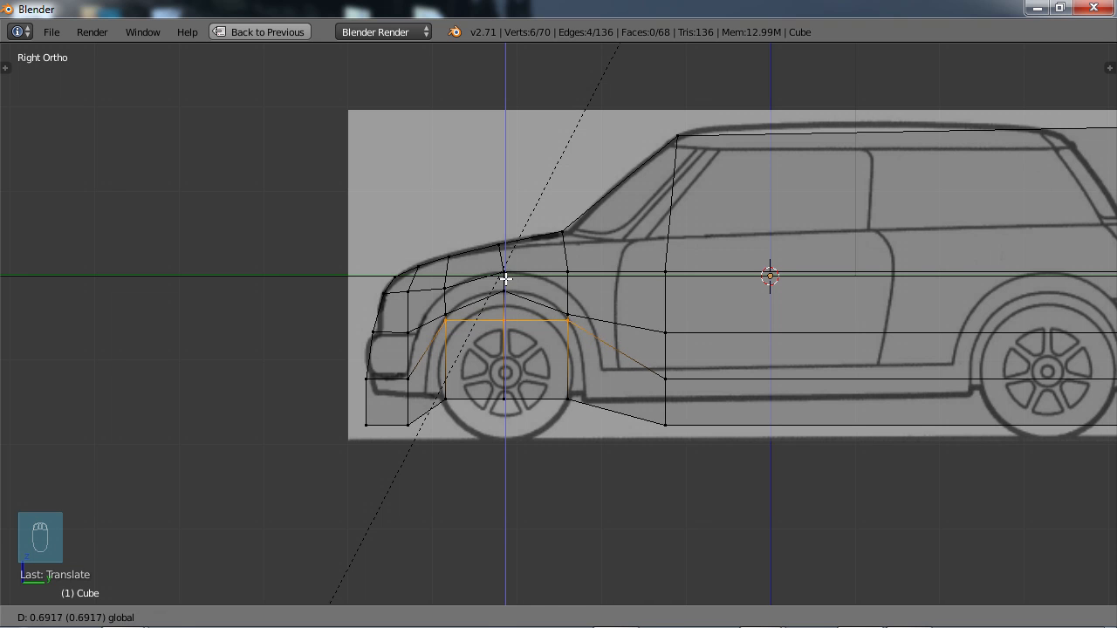
Step: Raise the three bottom vertex pairs across the front wheel to just below the row above, opening the wheel arch
right_click(505, 401)
key("b")
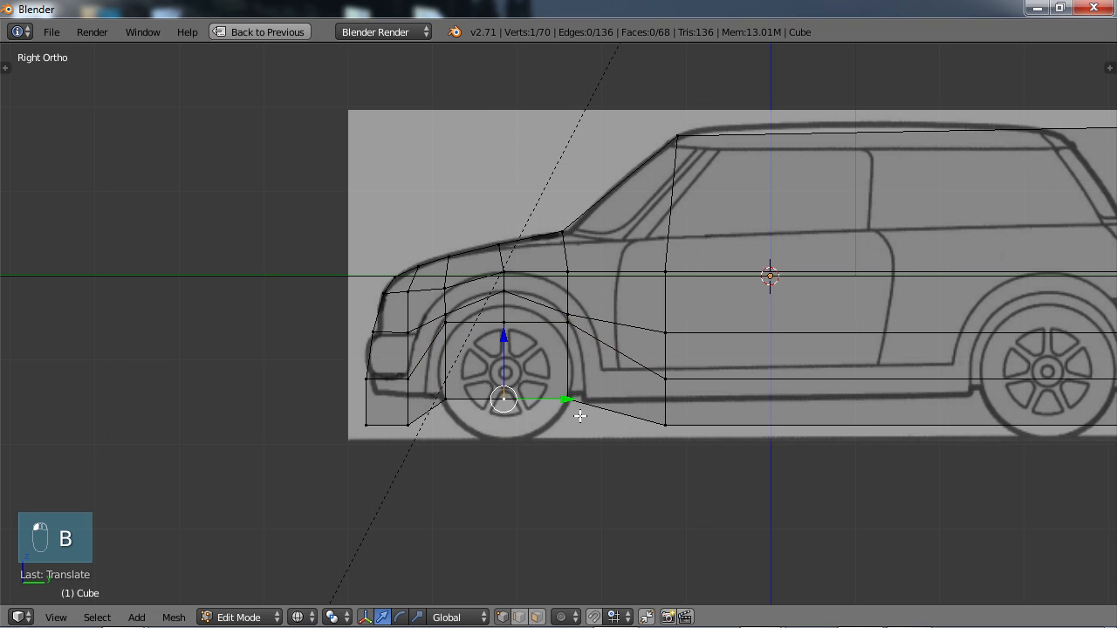
left_click_drag(580, 416, 439, 379)
left_click_drag(507, 351, 510, 300)
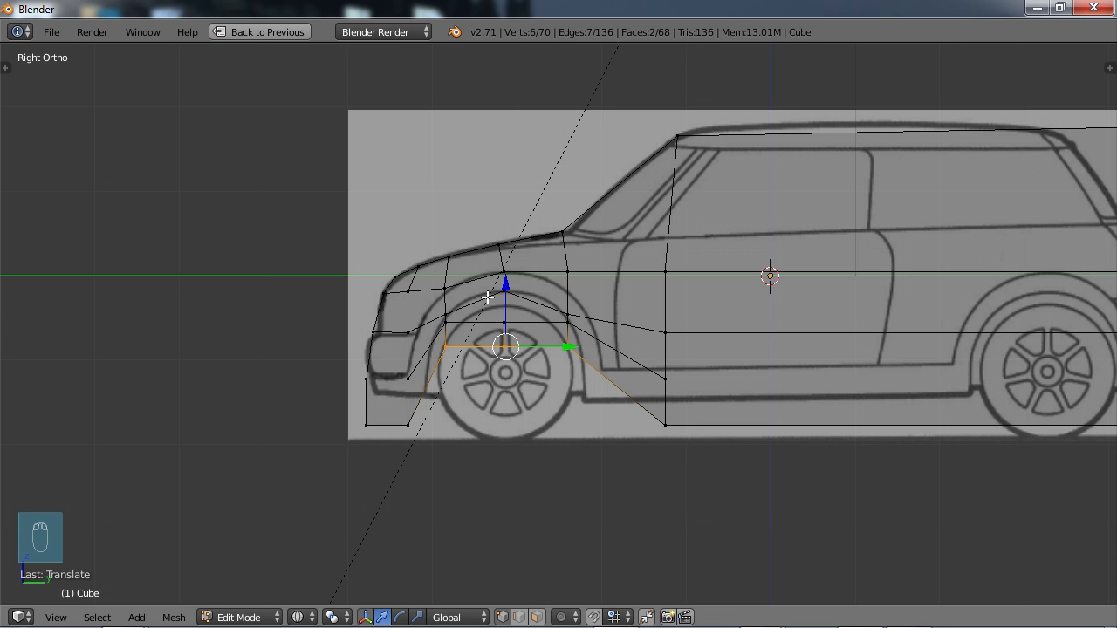
Step: Switch the viewport to solid shading and return the car body to Object Mode
scroll(560, 386, "down", 2)
mouse_move(553, 373)
middle_mouse_down()
mouse_move(634, 392)
mouse_move(564, 366)
mouse_move(571, 373)
middle_mouse_up()
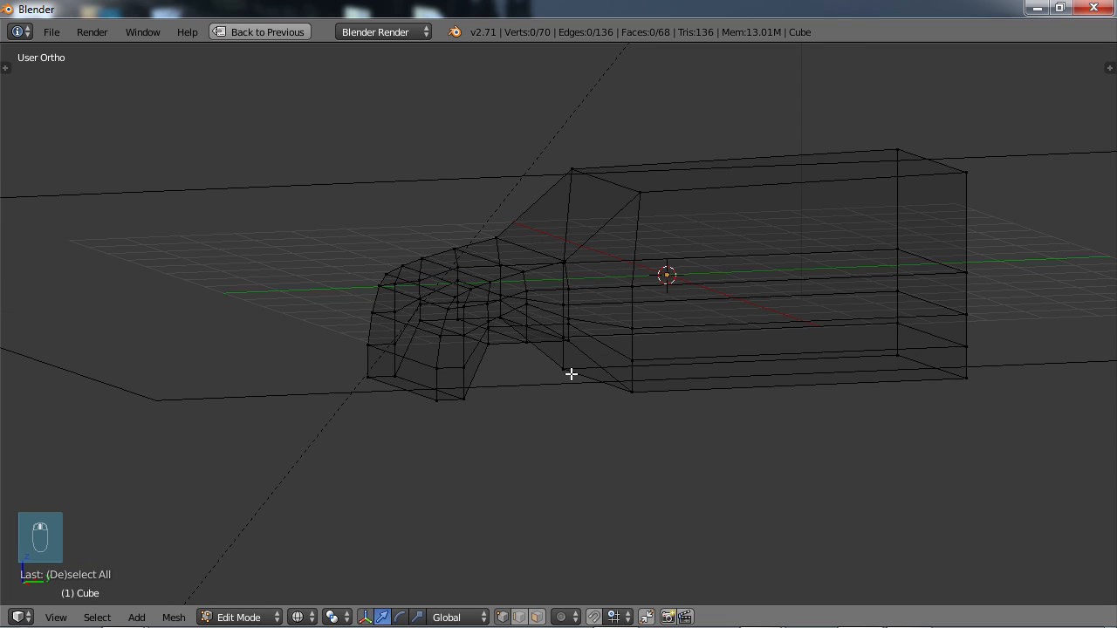
key("z")
middle_click_drag(563, 376, 479, 349)
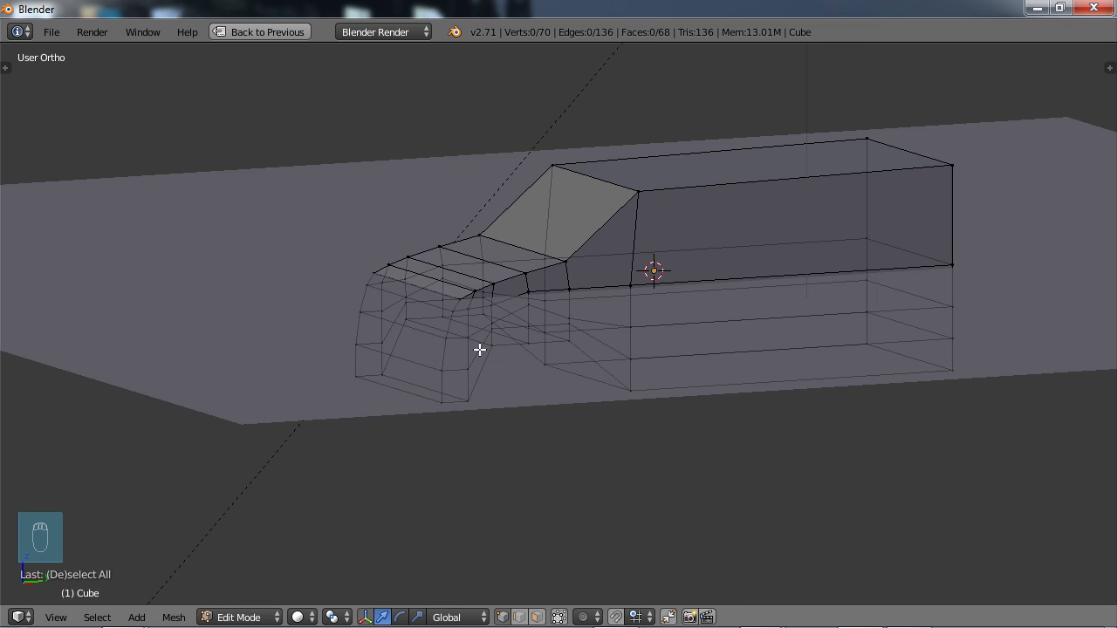
key("Tab")
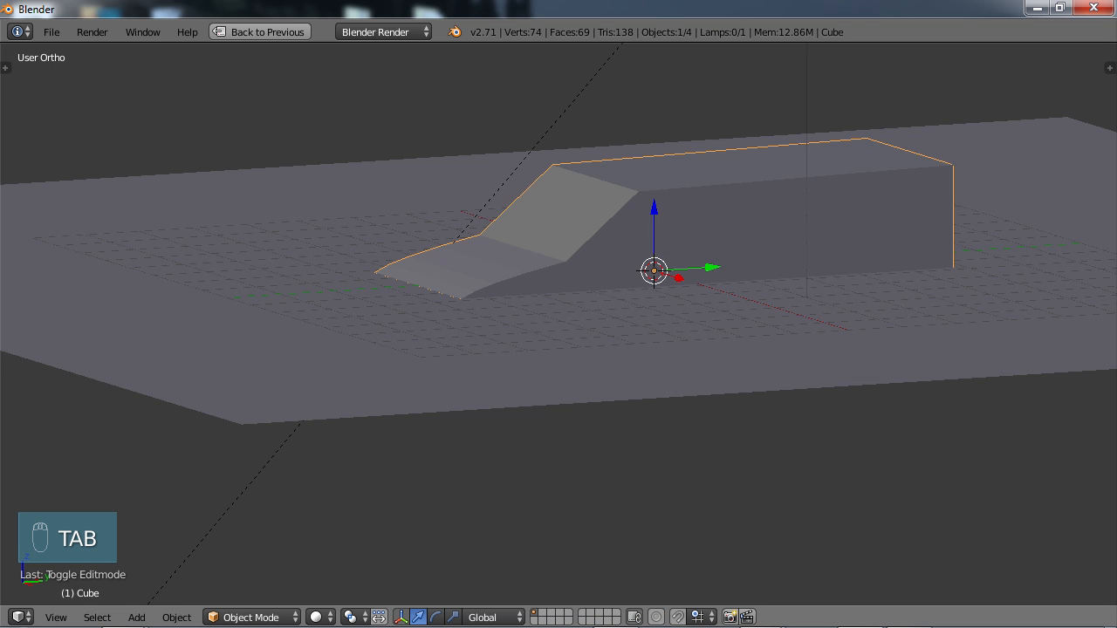
Step: Move the car body up along the Z axis so that it sits above the ground plane
scroll(480, 352, "down", 2)
middle_click_drag(530, 364, 628, 226)
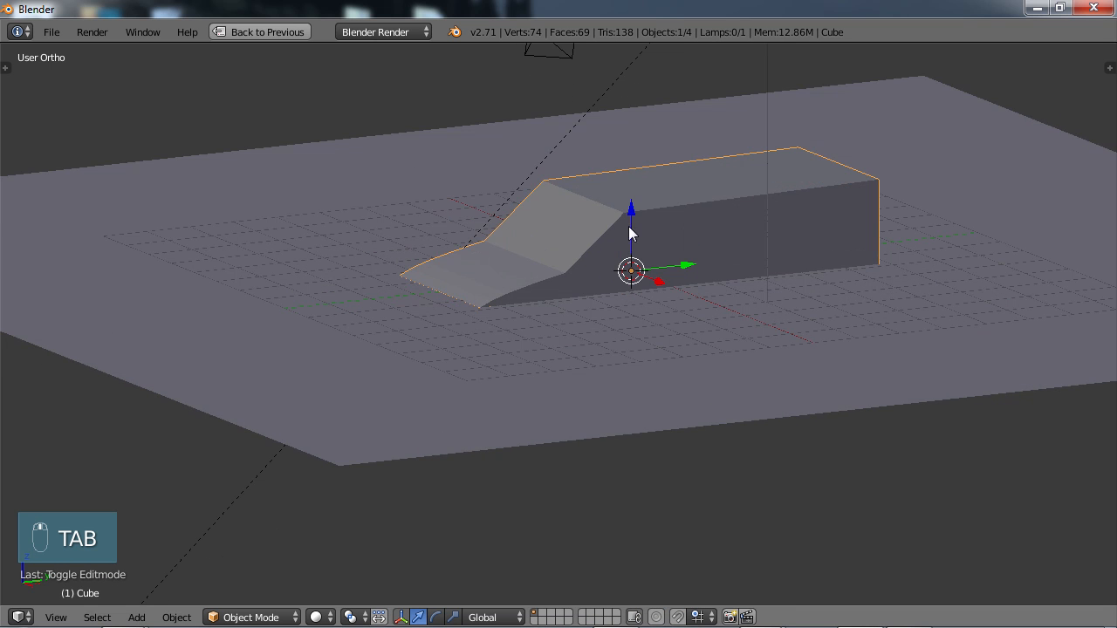
key("g")
key("z")
left_click(637, 115)
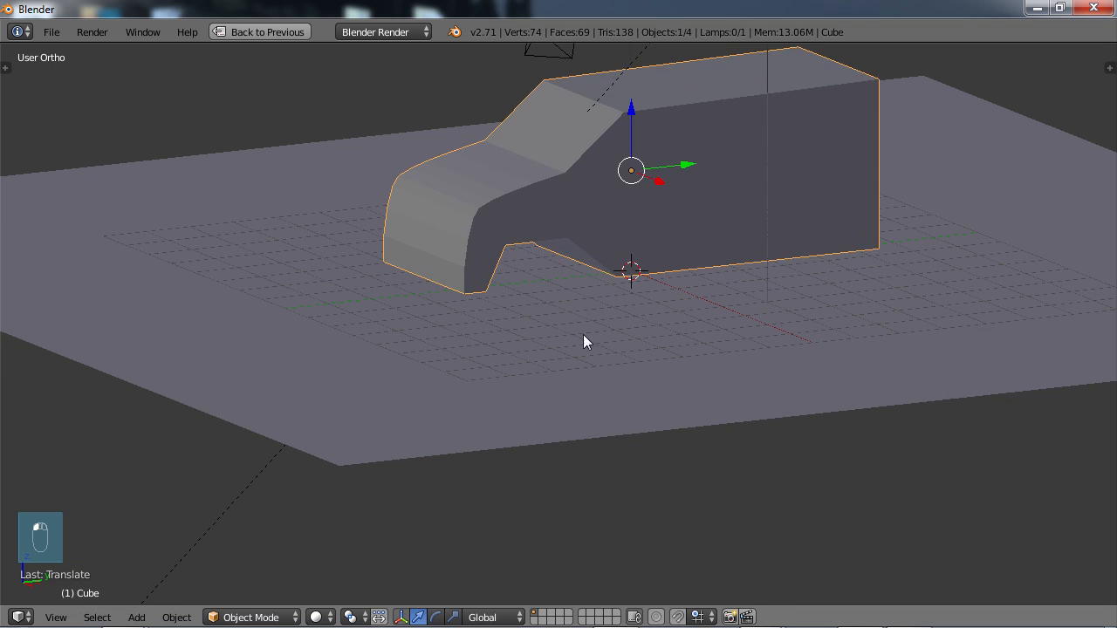
Step: Examine the shape of the car body's front end and wheel arch from the front and side
middle_click_drag(582, 334, 585, 175)
scroll(622, 319, "down", 1)
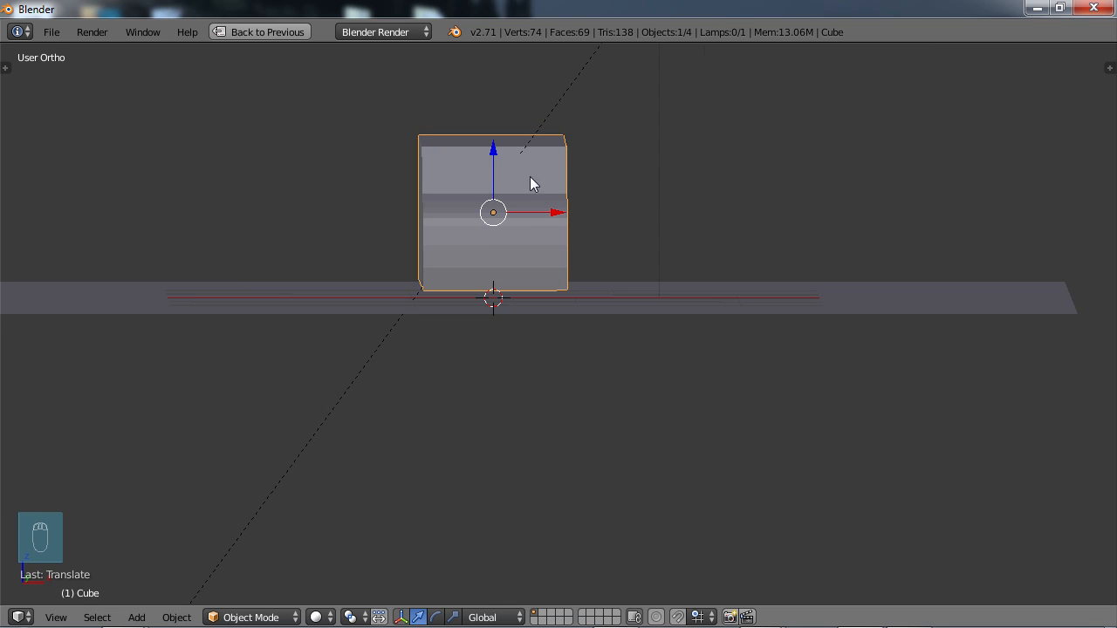
middle_click_drag(527, 238, 523, 251)
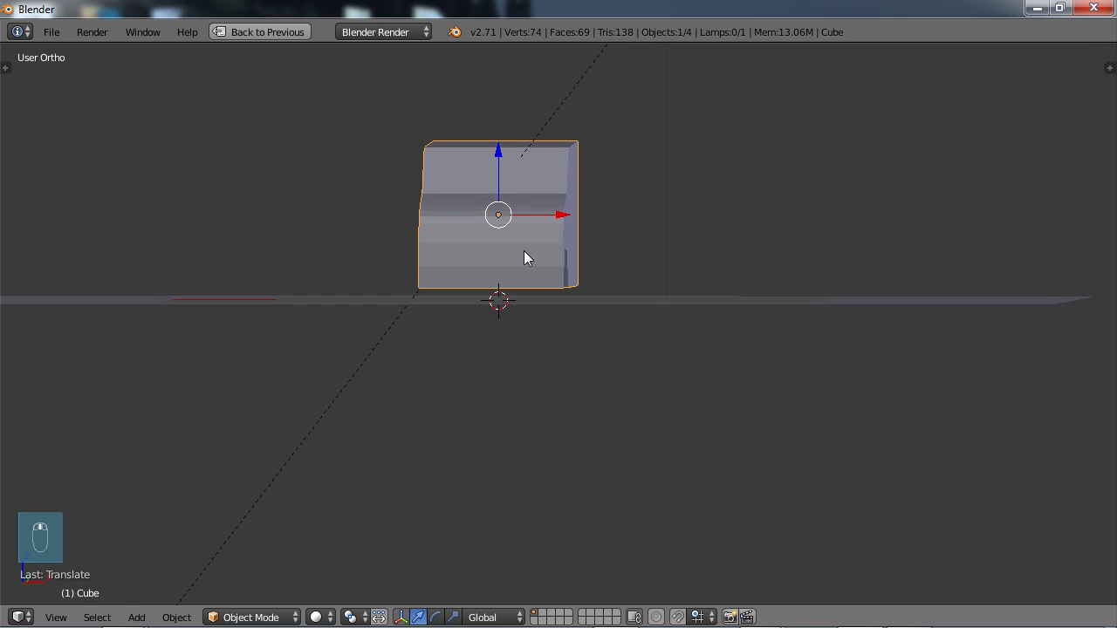
middle_click_drag(626, 253, 580, 242)
scroll(631, 195, "up", 2)
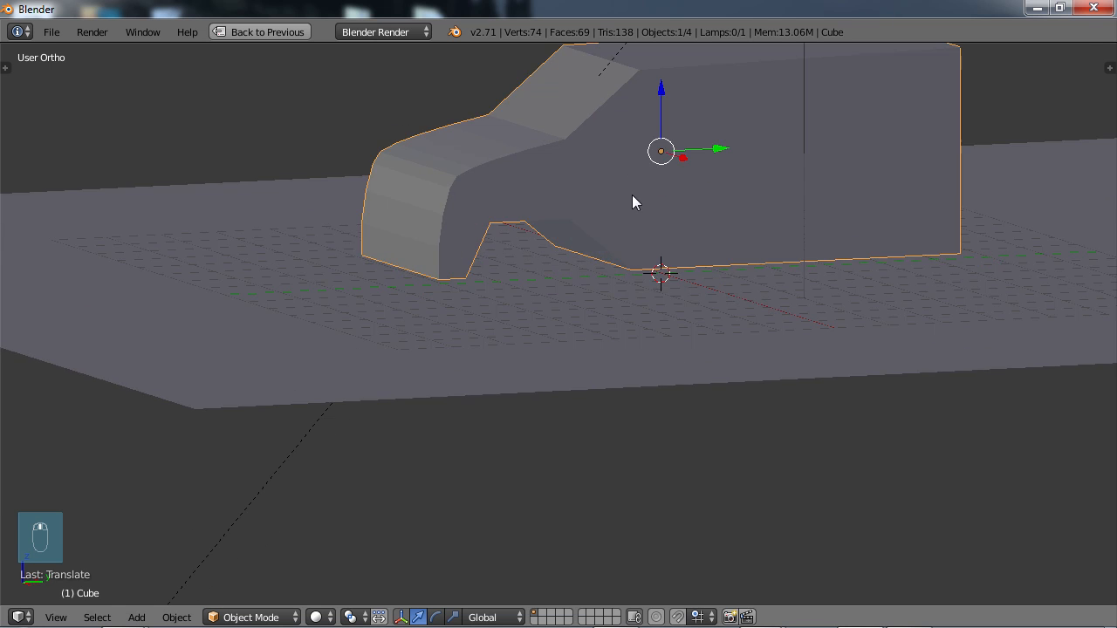
middle_click_drag(632, 195, 598, 330, "shift")
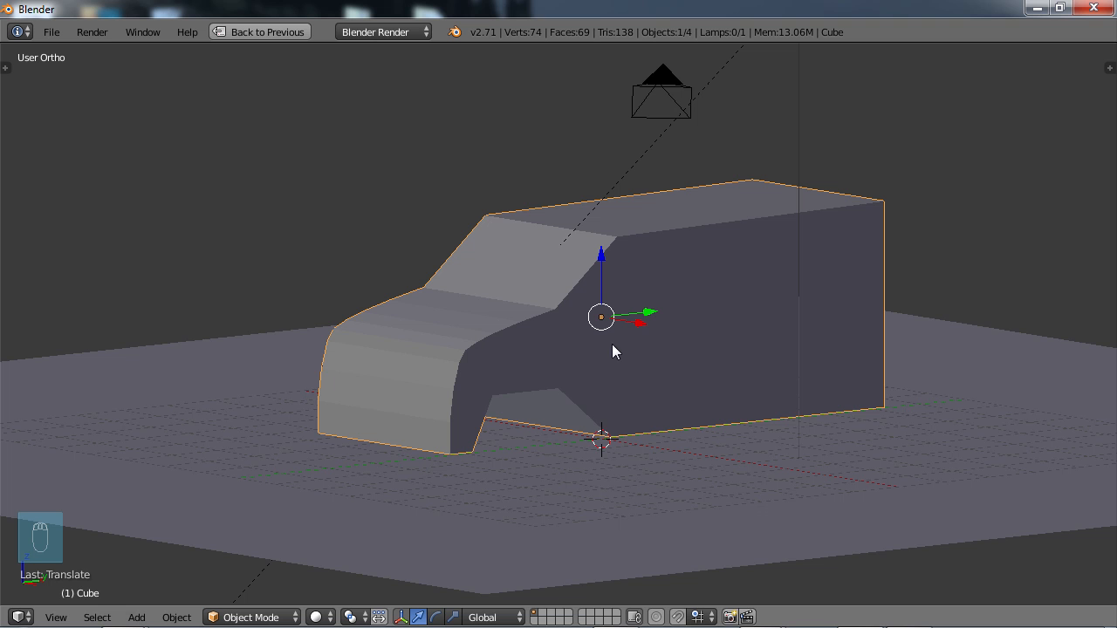
scroll(629, 367, "down", 1)
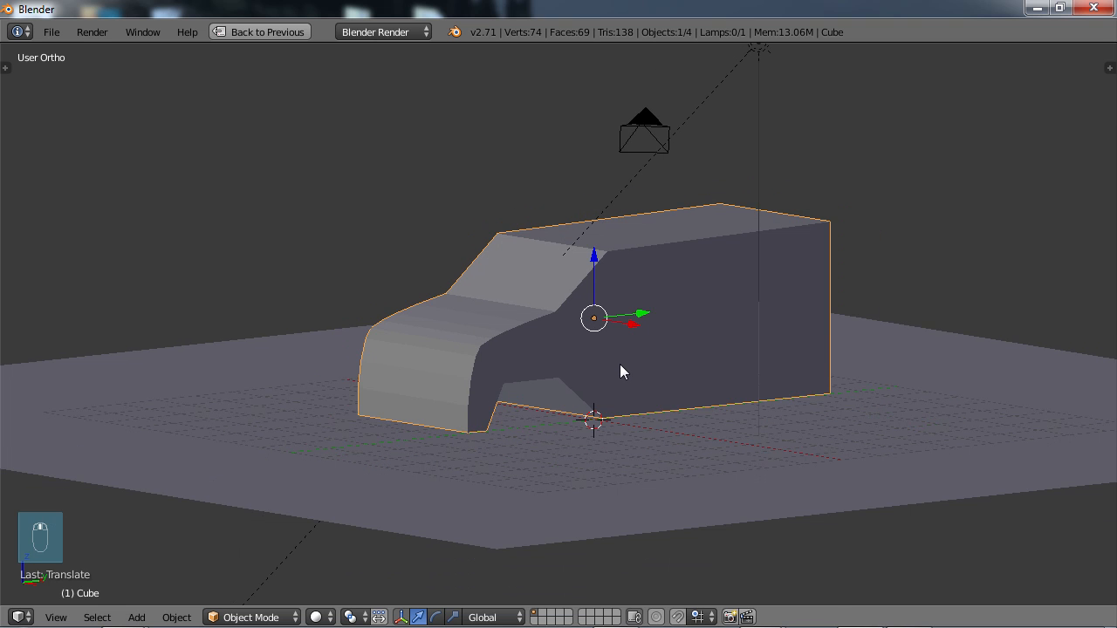
middle_click_drag(620, 371, 634, 388)
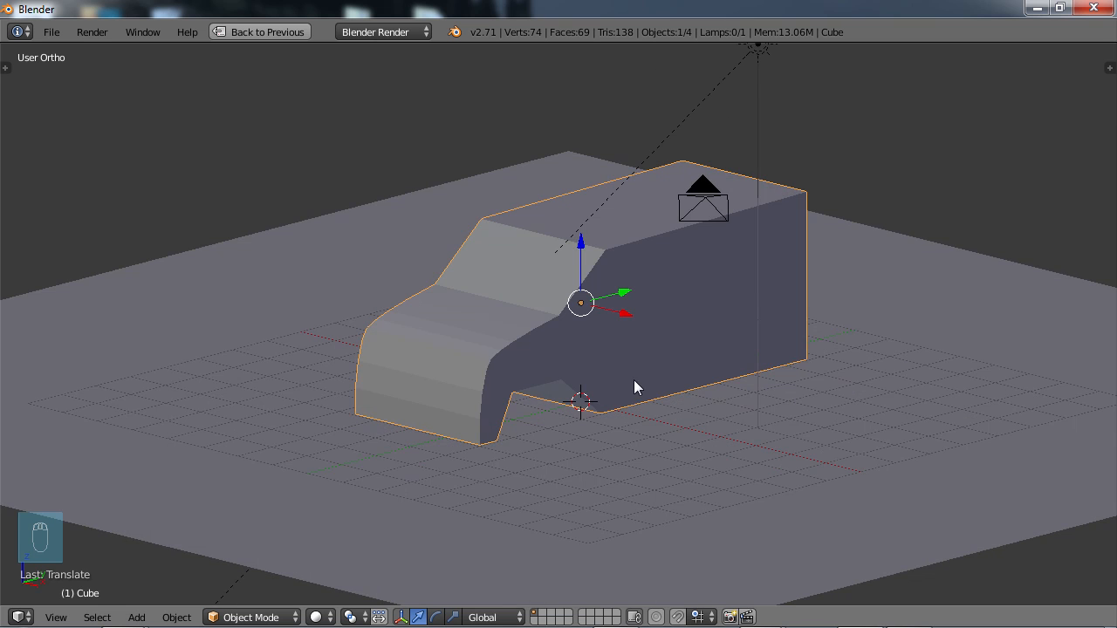
Step: Put the car body back into Edit Mode and view its mesh from the front
key("Tab")
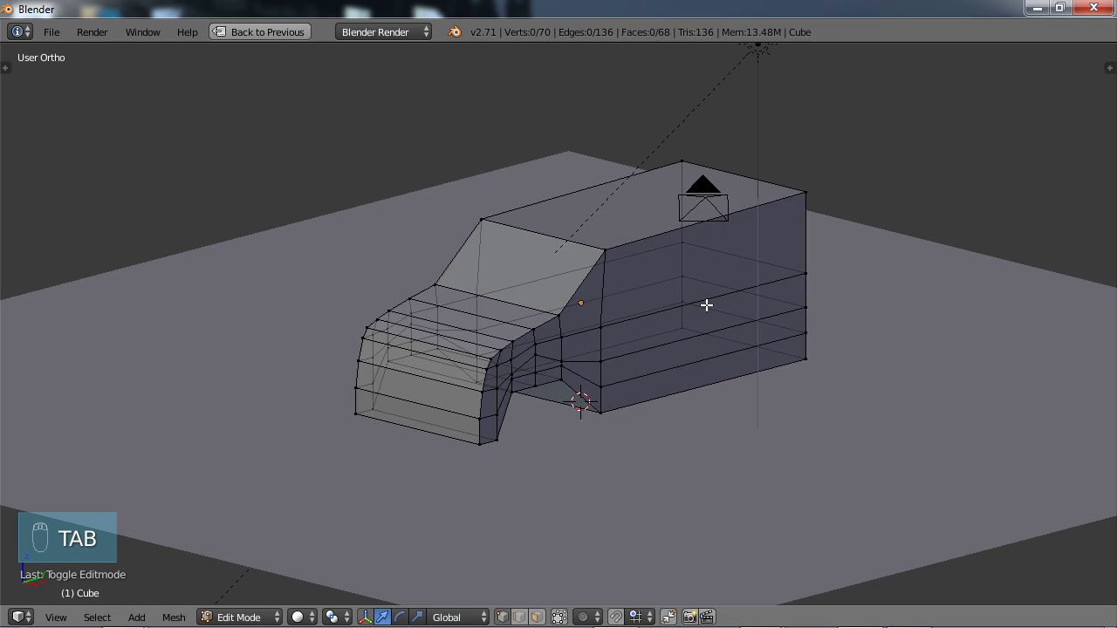
scroll(705, 305, "down", 1)
middle_click_drag(707, 304, 723, 336)
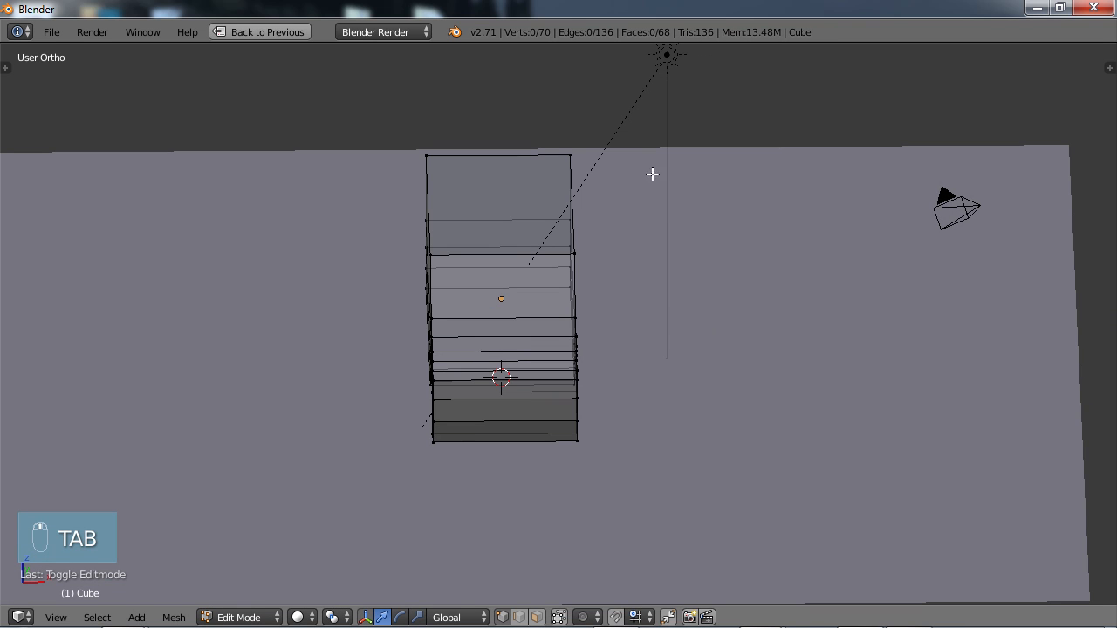
Step: Box-select all the vertices along one side of the car body and examine the side mesh from an angle
right_click(569, 155)
key("b")
left_click_drag(544, 120, 648, 511)
middle_click_drag(649, 511, 593, 444)
scroll(583, 441, "up", 3)
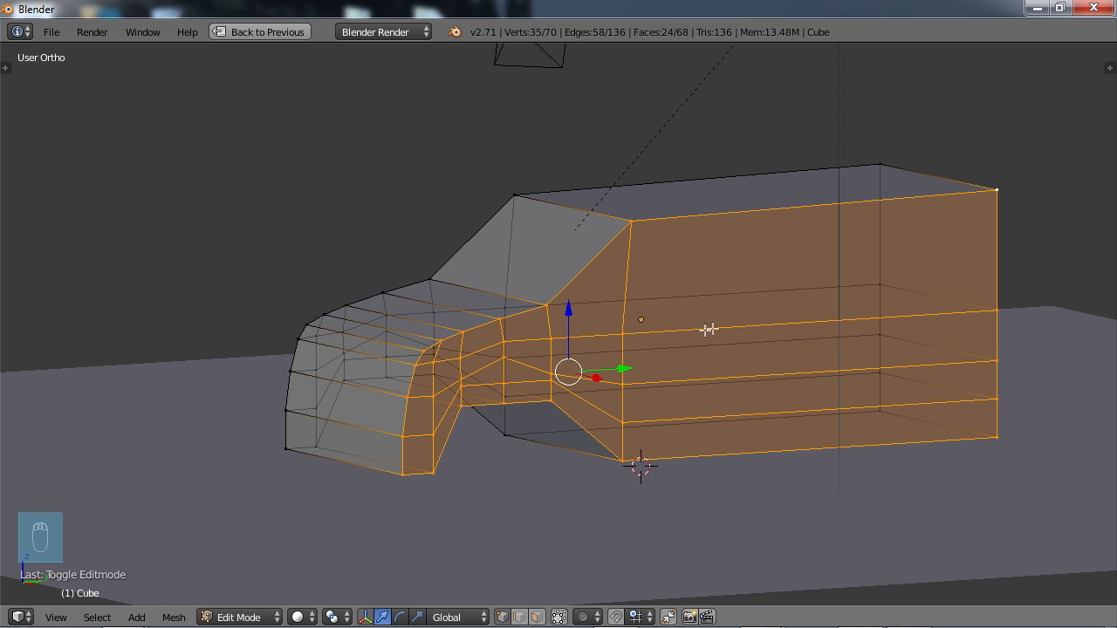
middle_click_drag(707, 326, 644, 365)
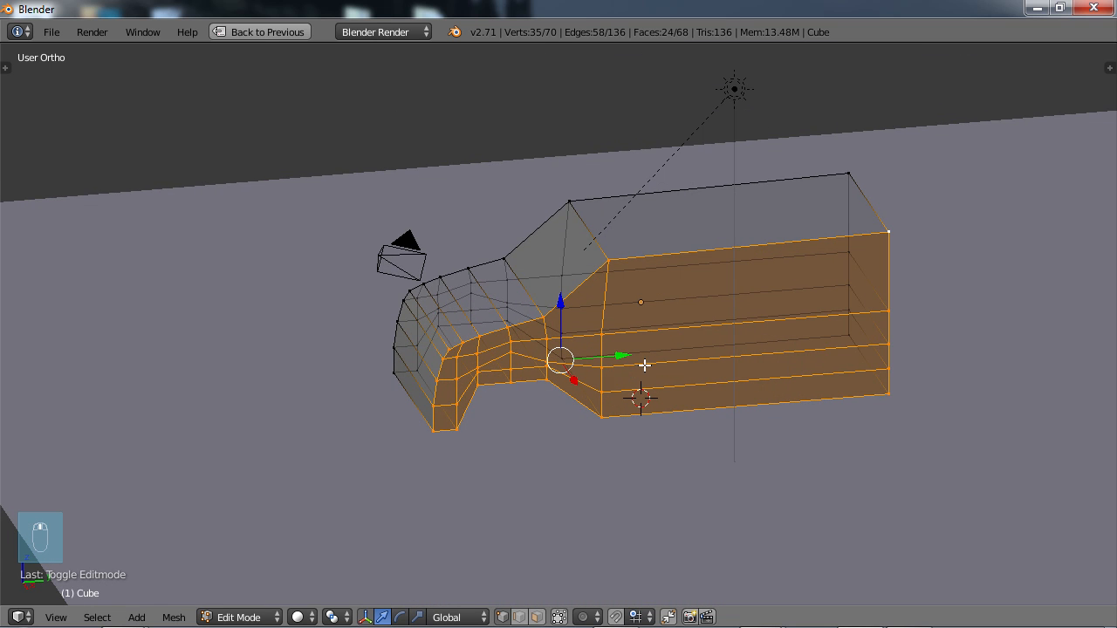
Step: Return the car body to Object Mode and delete it from the scene
key("Tab")
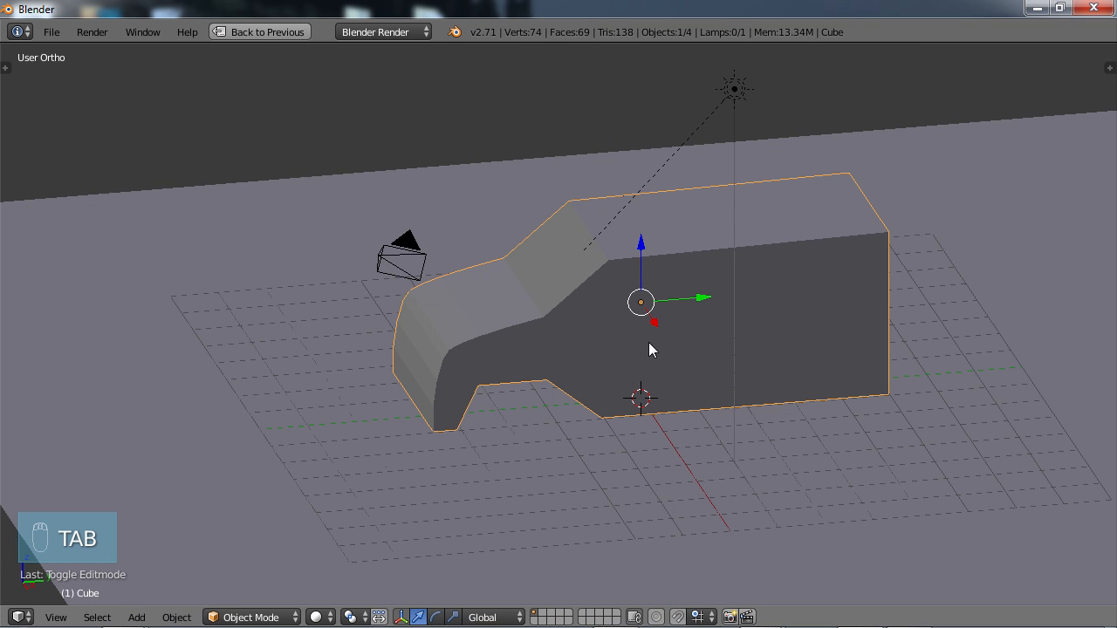
key("x")
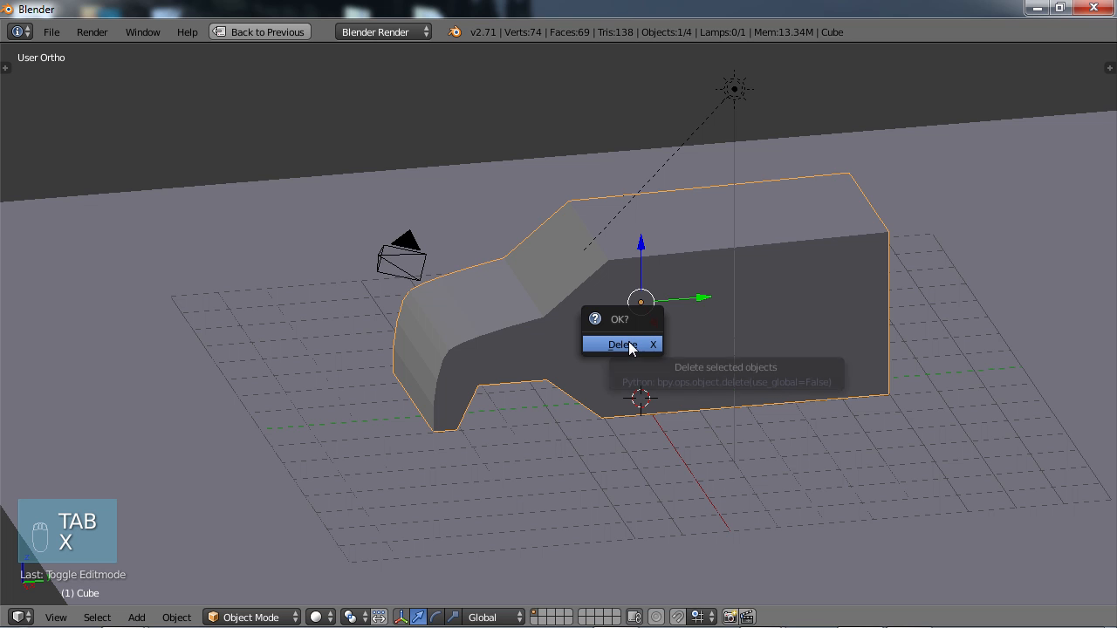
left_click(628, 345)
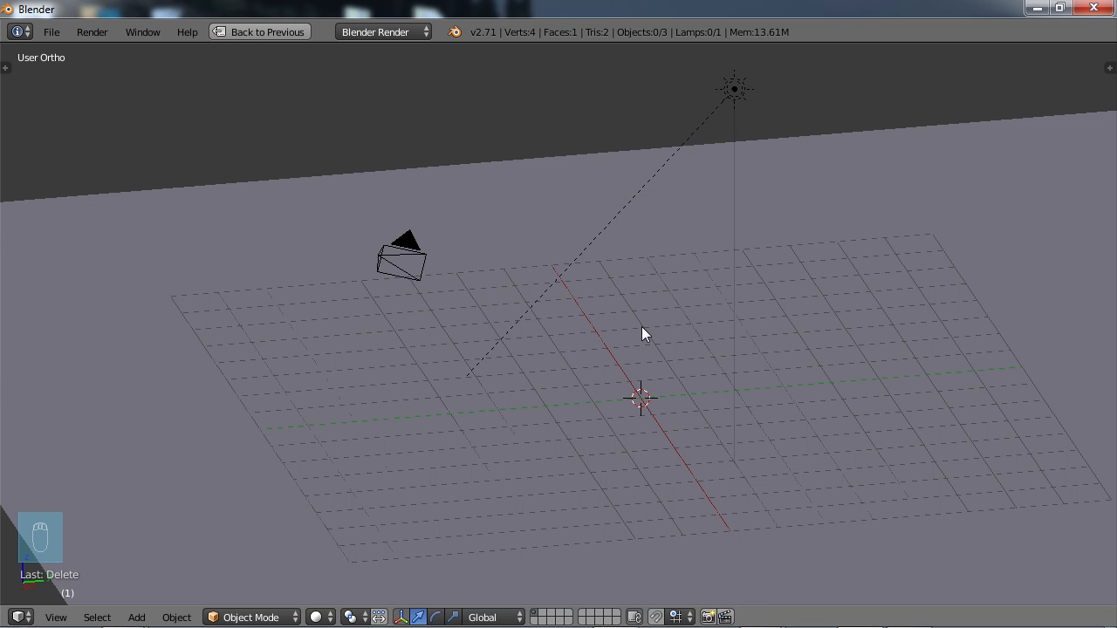
Step: Add a plane mesh in the right orthographic view over the Mini Cooper reference drawing
key("KP_3")
middle_click_drag(682, 429, 611, 321, "shift")
scroll(584, 262, "up", 2)
scroll(611, 321, "up", 1)
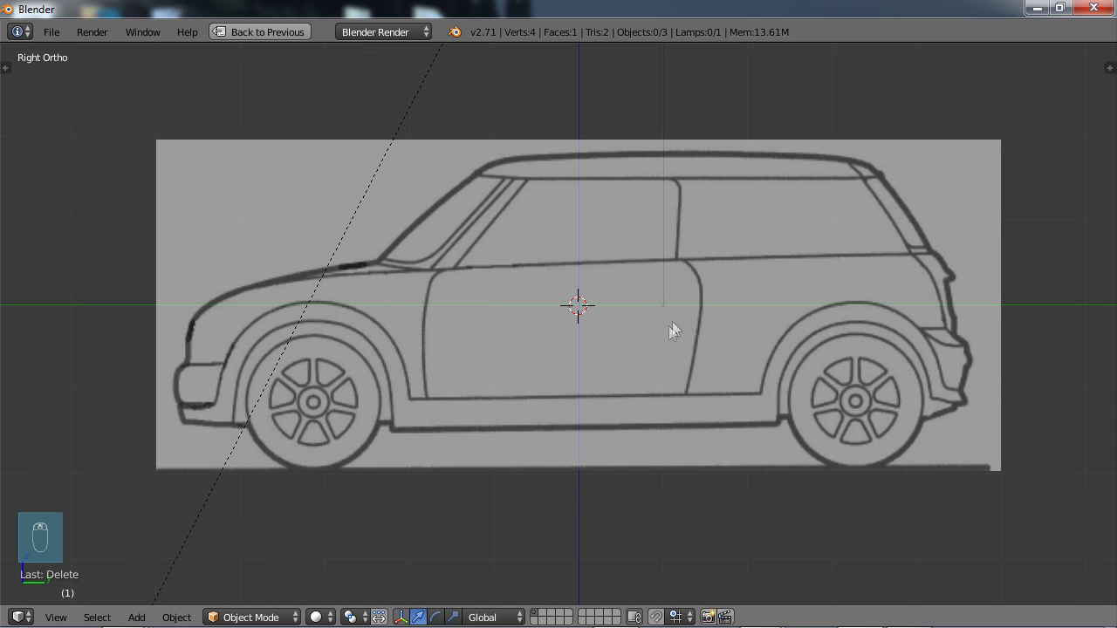
middle_click_drag(664, 319, 735, 298, "shift")
middle_click_drag(550, 342, 591, 316, "shift")
scroll(558, 339, "up", 1)
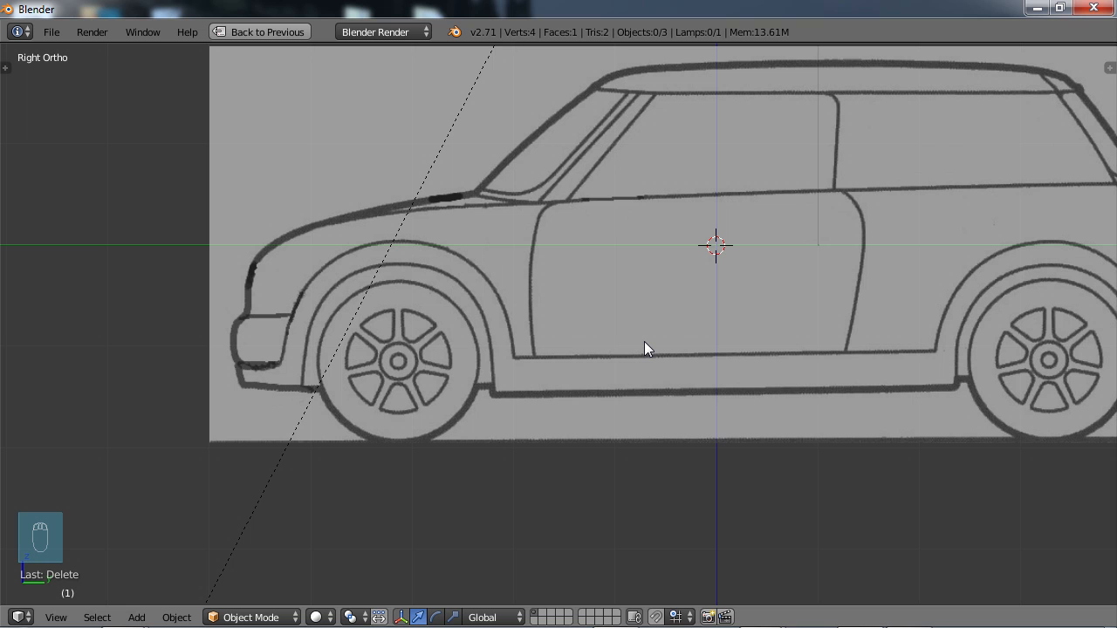
key("shift+a")
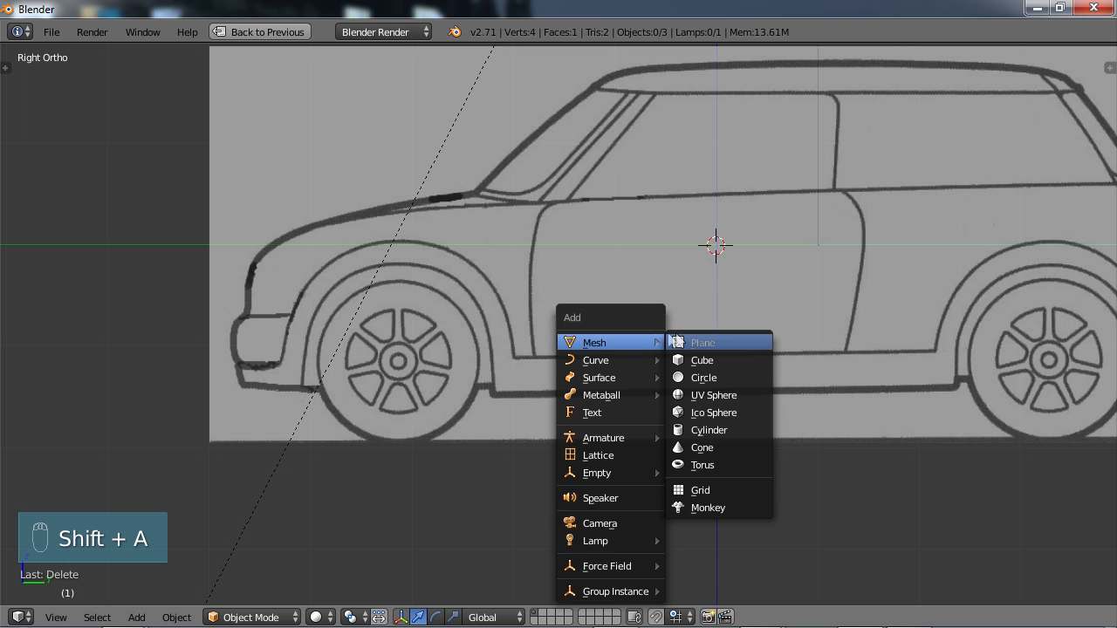
left_click(706, 342)
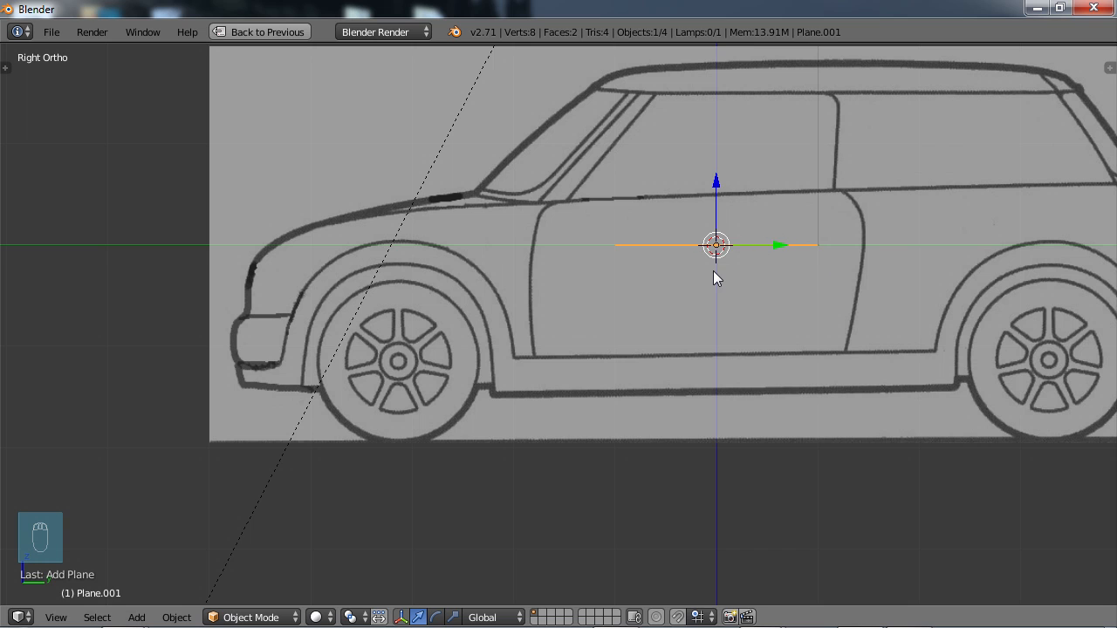
Step: Rotate the plane 90° about the global Y axis and move it over the front wheel of the reference
key("r")
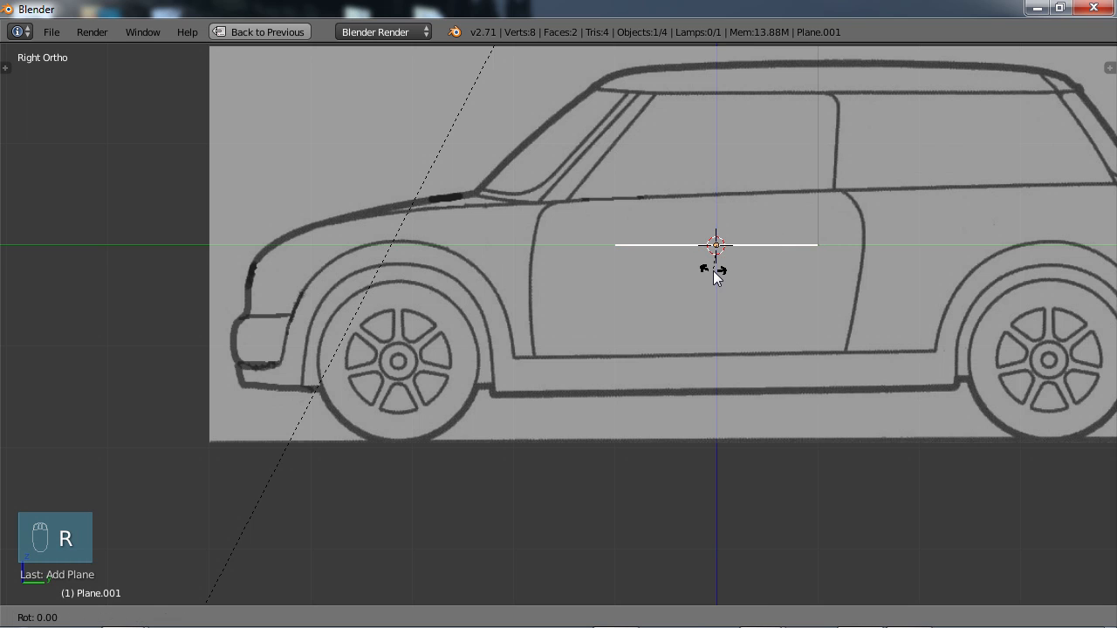
key("y")
key("9")
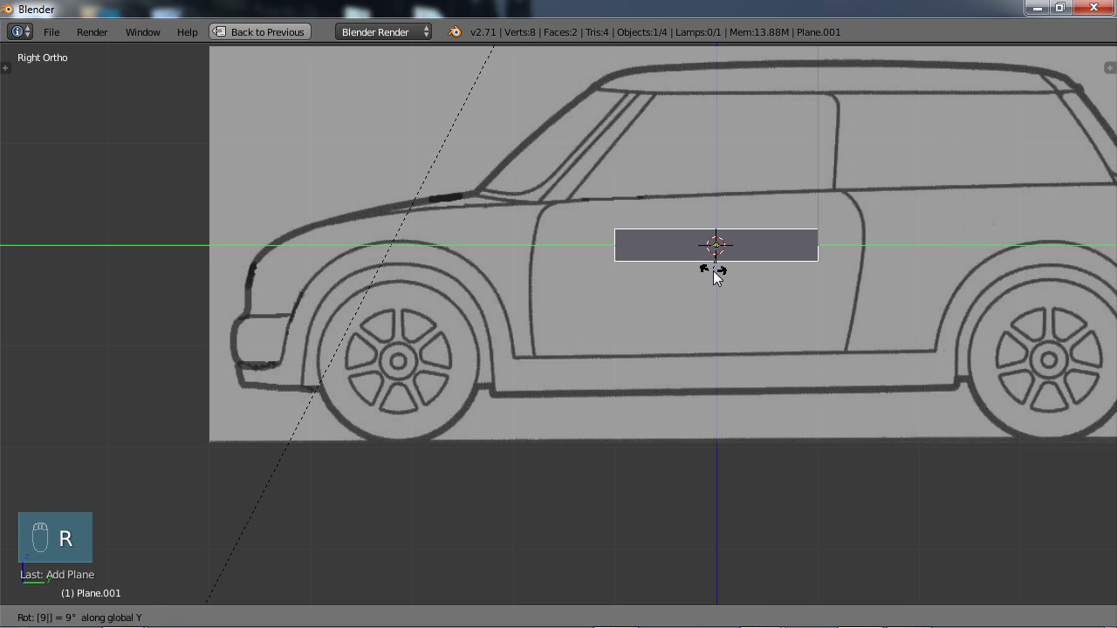
key("0")
key("Return")
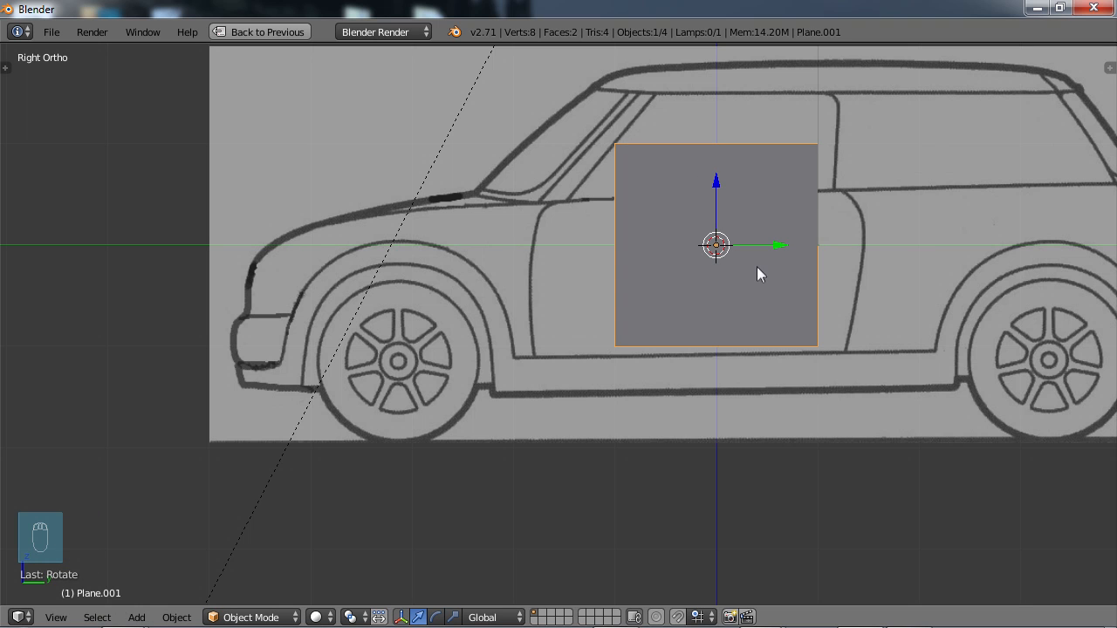
key("g")
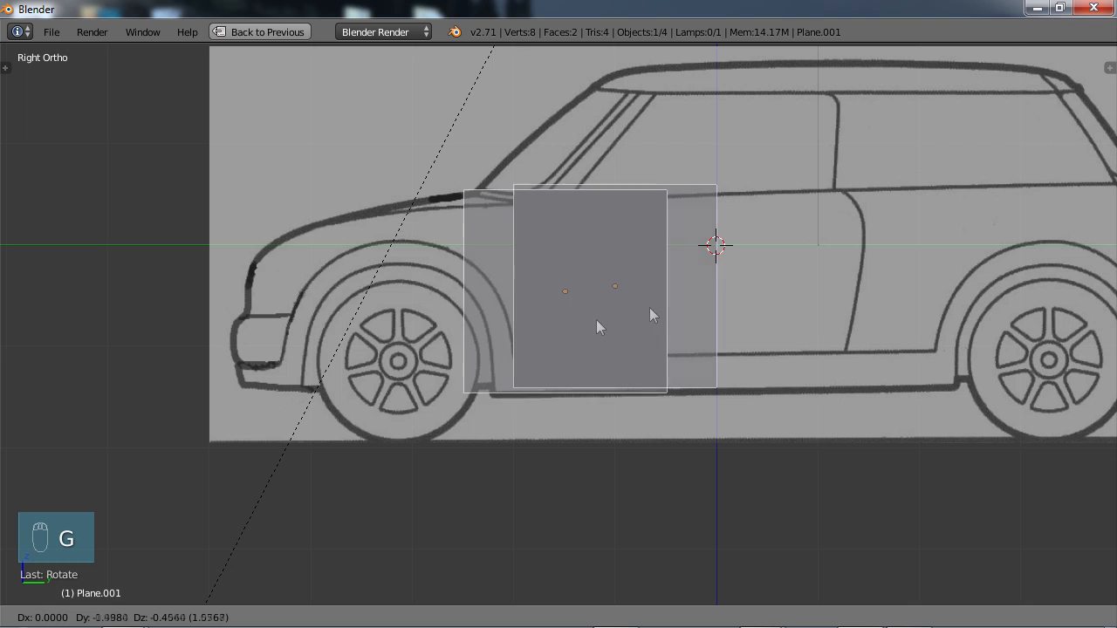
left_click(456, 354)
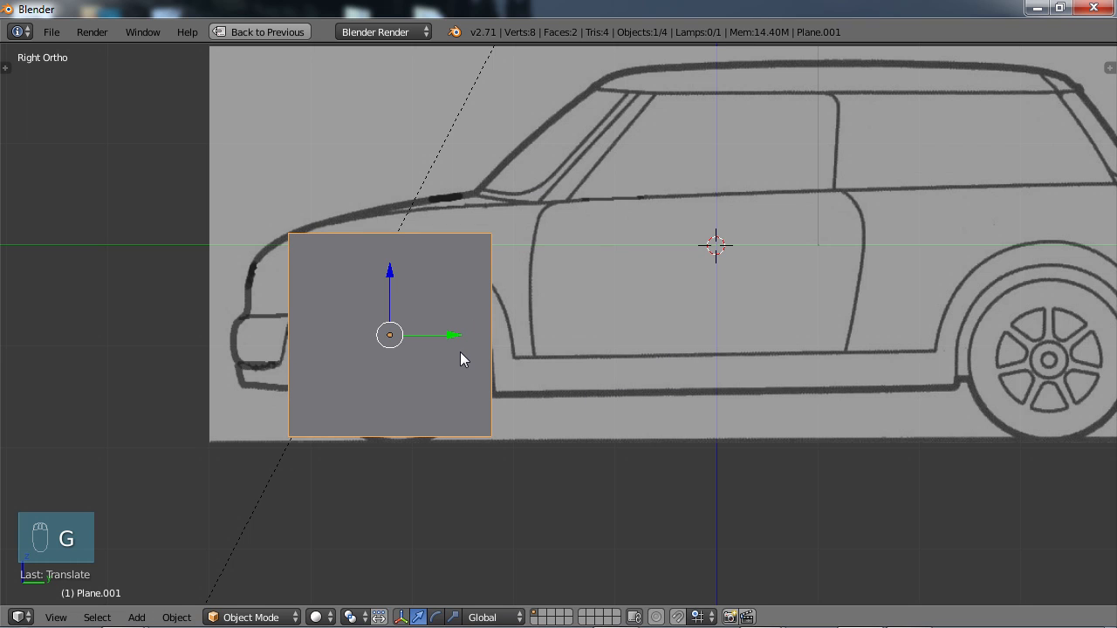
Step: In Edit Mode, delete the plane's two upper vertices and its lower rear vertex, keeping only the lower front one
key("Tab")
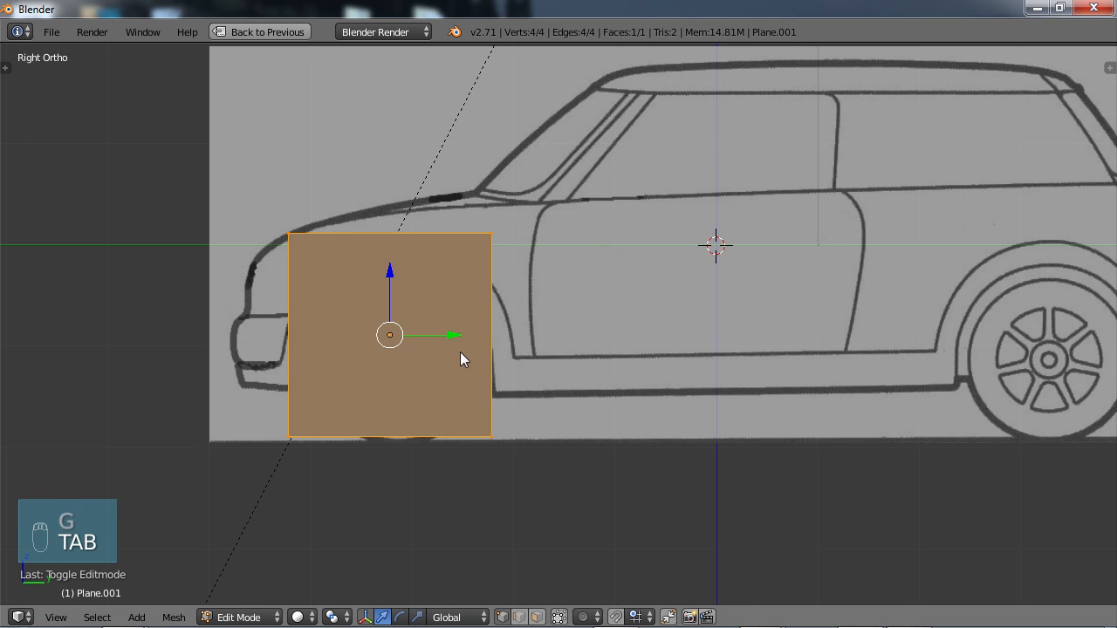
left_click(503, 617)
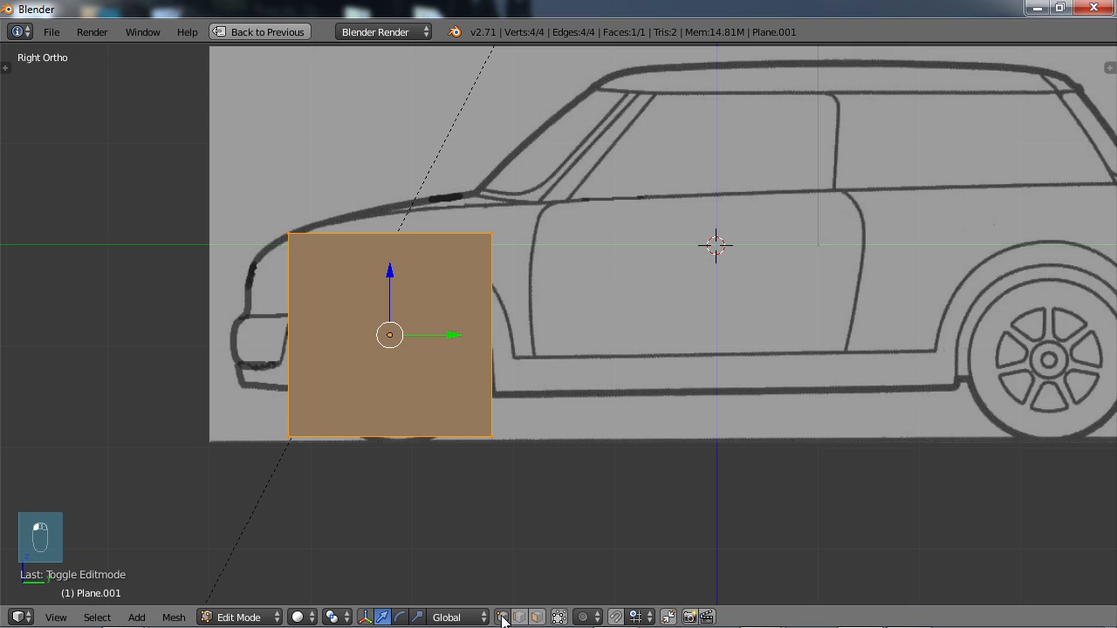
right_click(289, 234)
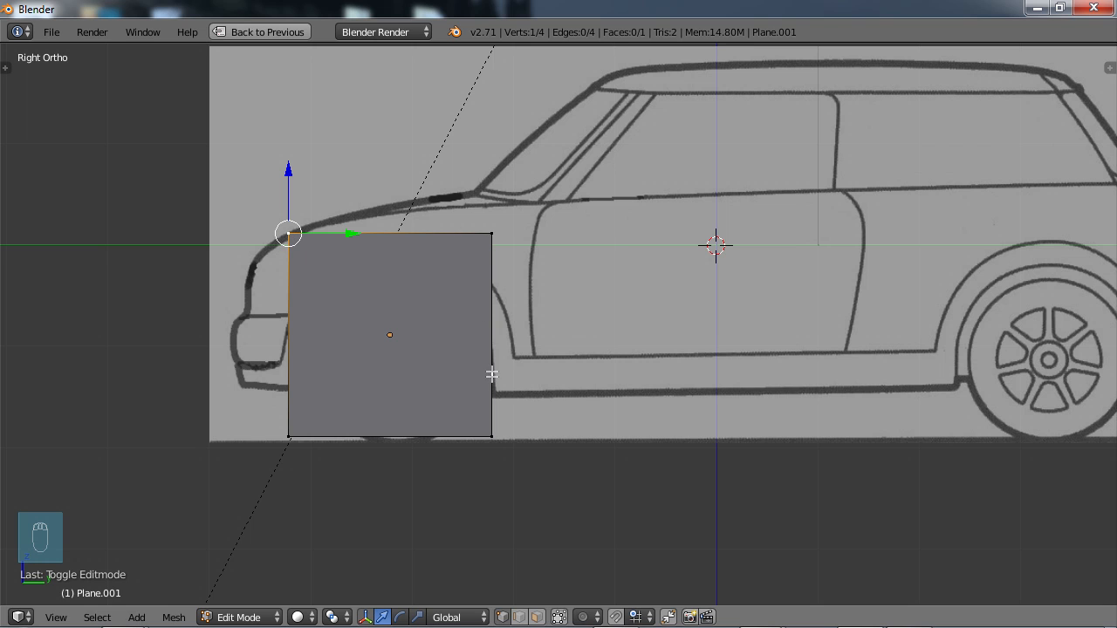
right_click(493, 235, "shift")
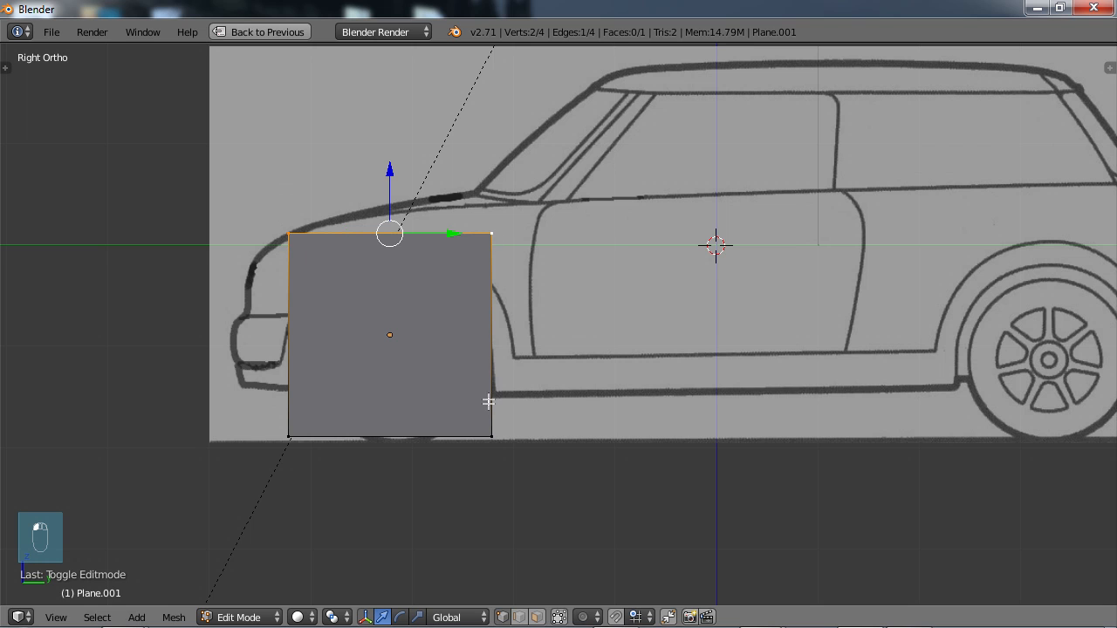
right_click(489, 438, "shift")
key("x")
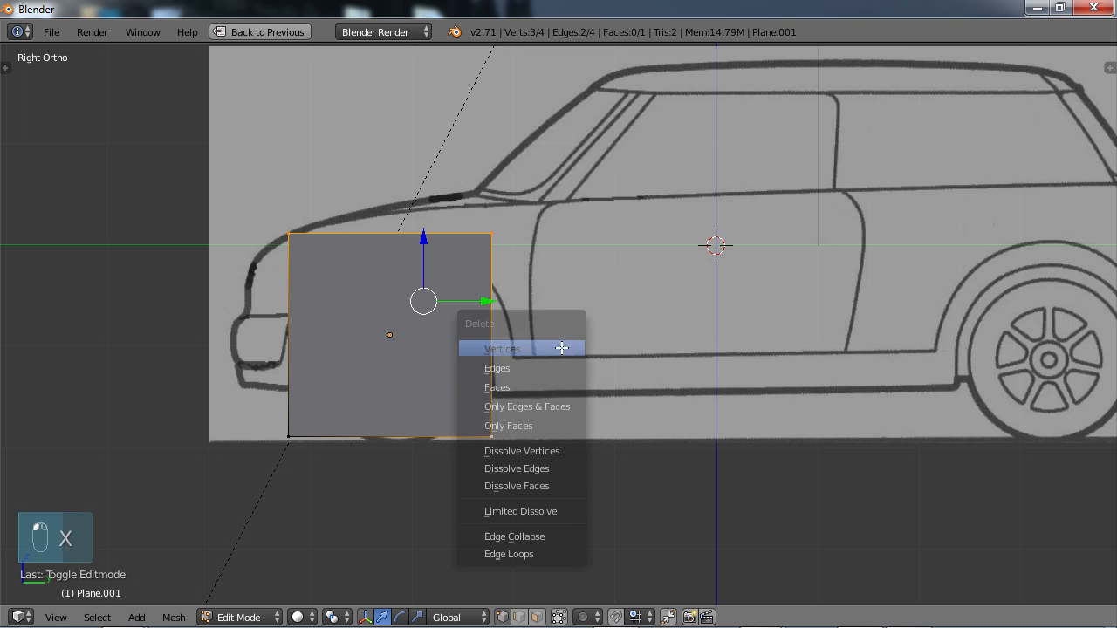
left_click(527, 349)
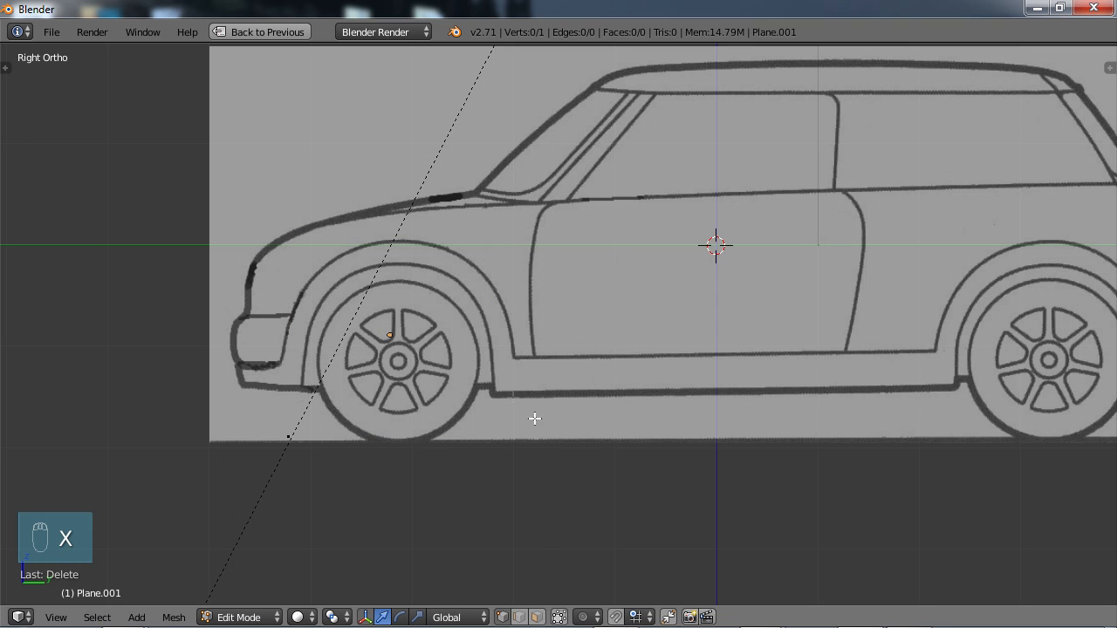
Step: Move the remaining vertex to the front bumper's lower corner and extrude it twice along the bumper's bottom edge to the wheel arch
right_click(288, 437)
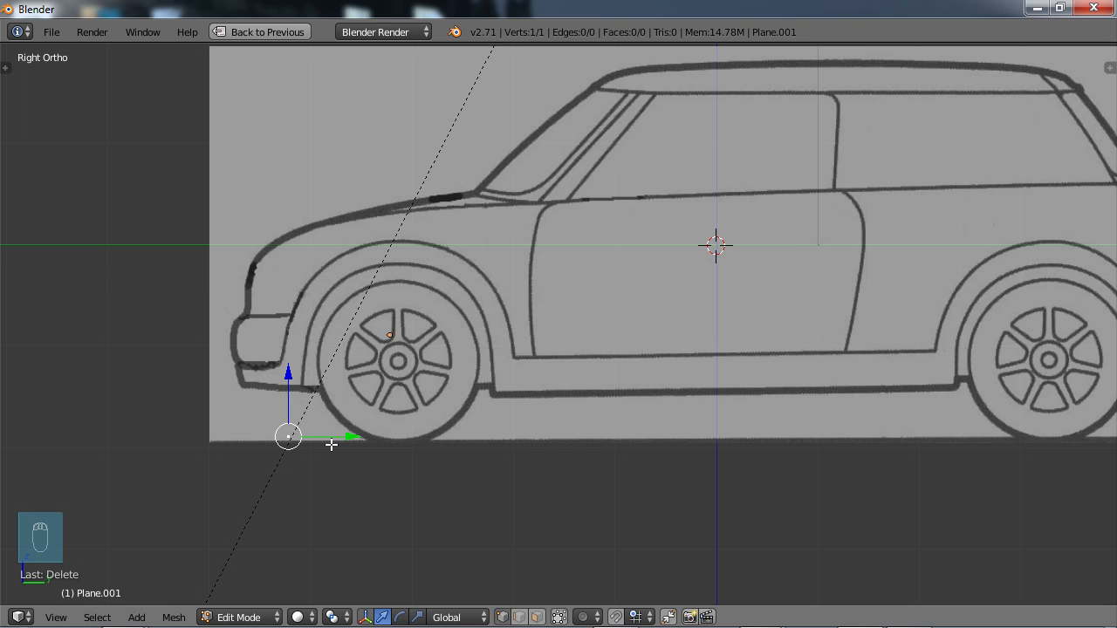
key("g")
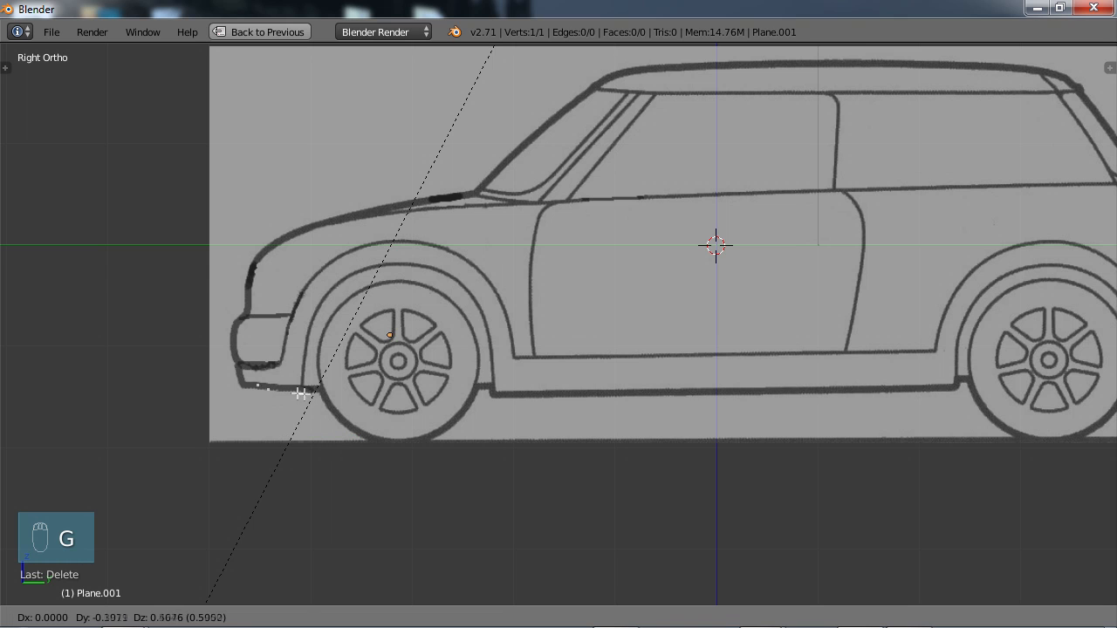
left_click(285, 393)
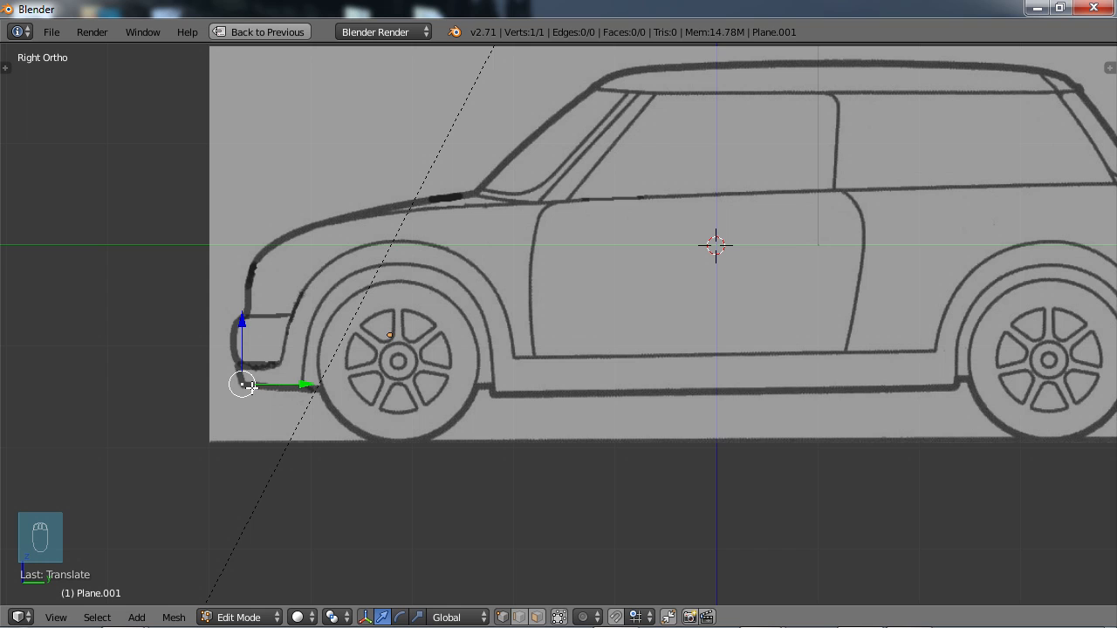
key("e")
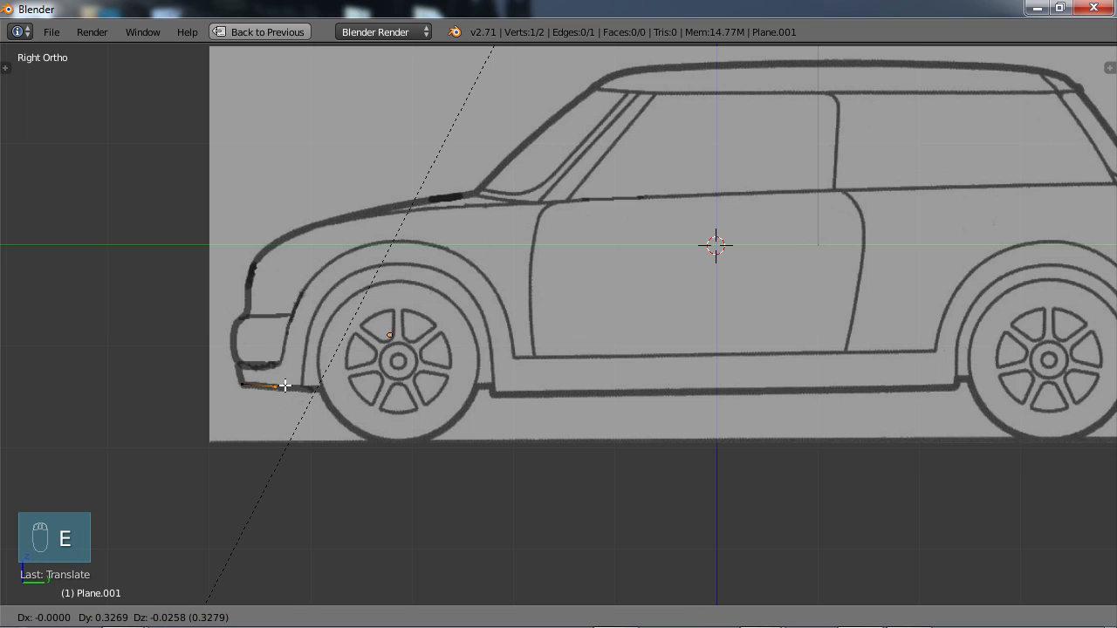
left_click(284, 385)
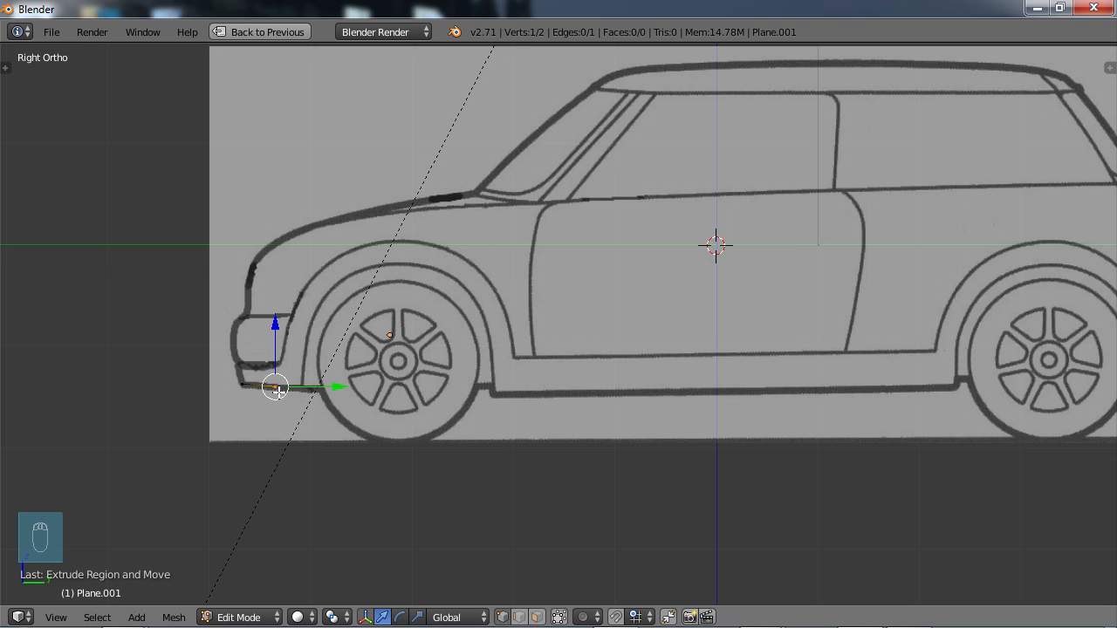
key("e")
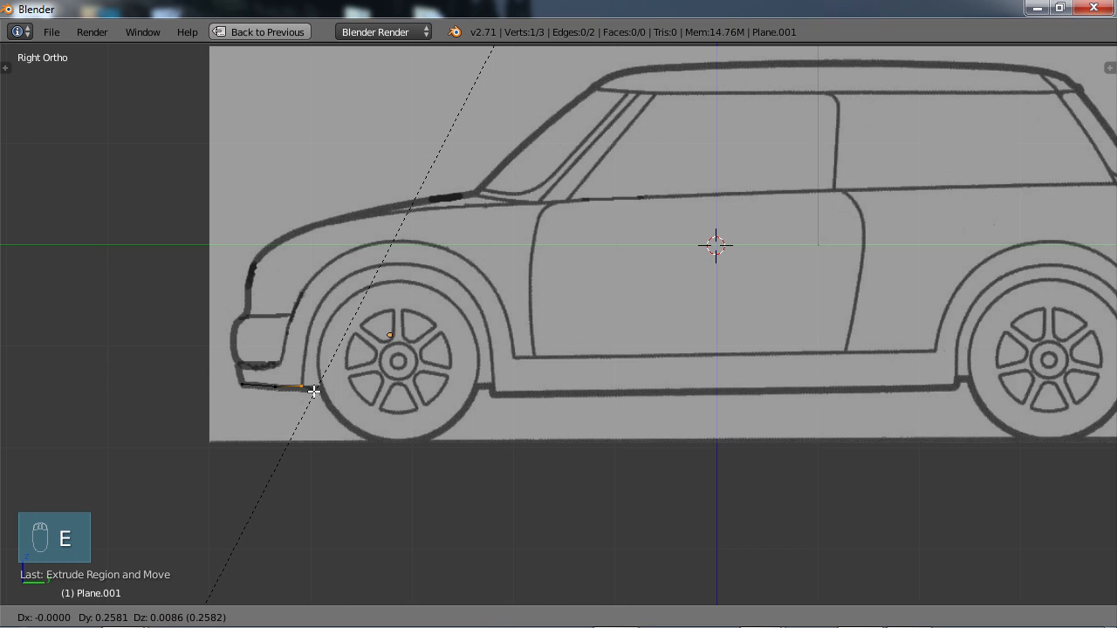
left_click(314, 391)
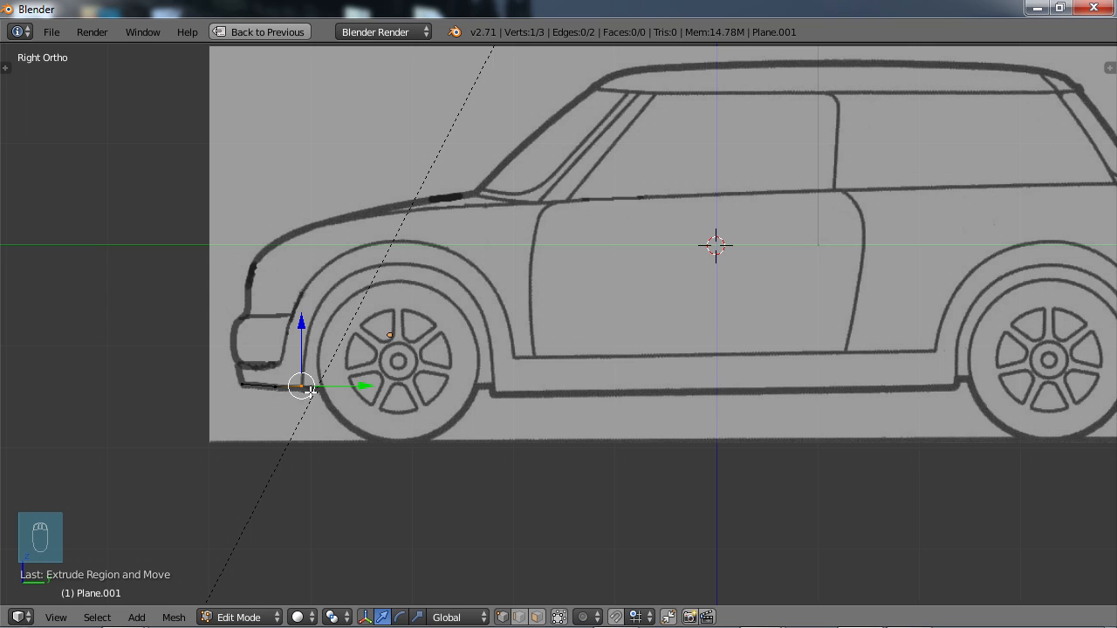
Step: Extrude three more vertices up the front of the wheel arch outline and nudge the last one down onto the arch line
key("e")
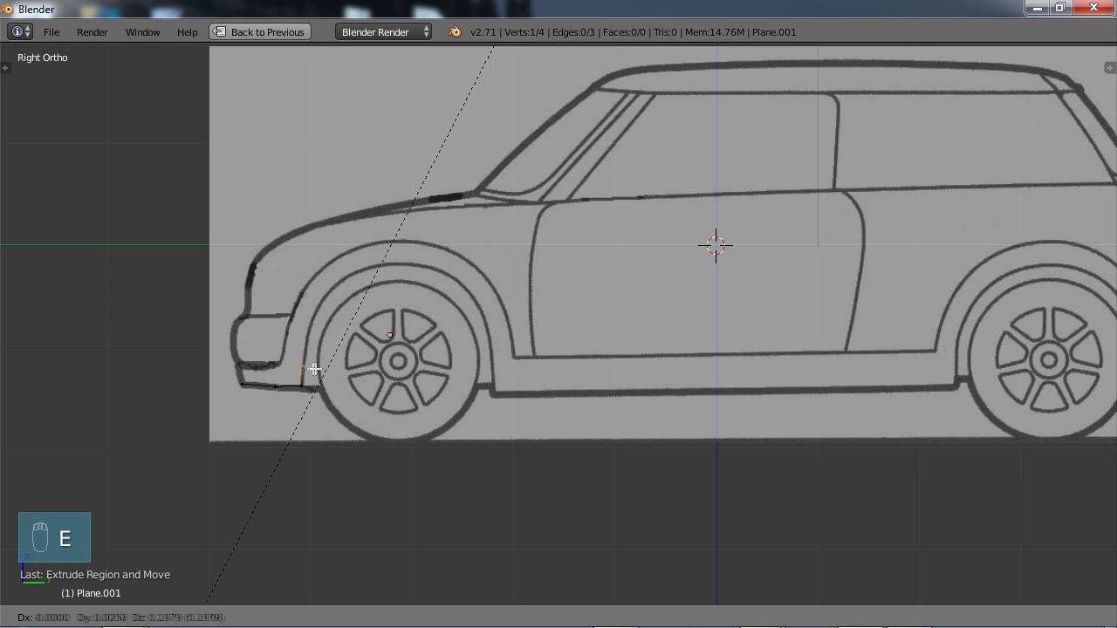
left_click(306, 368)
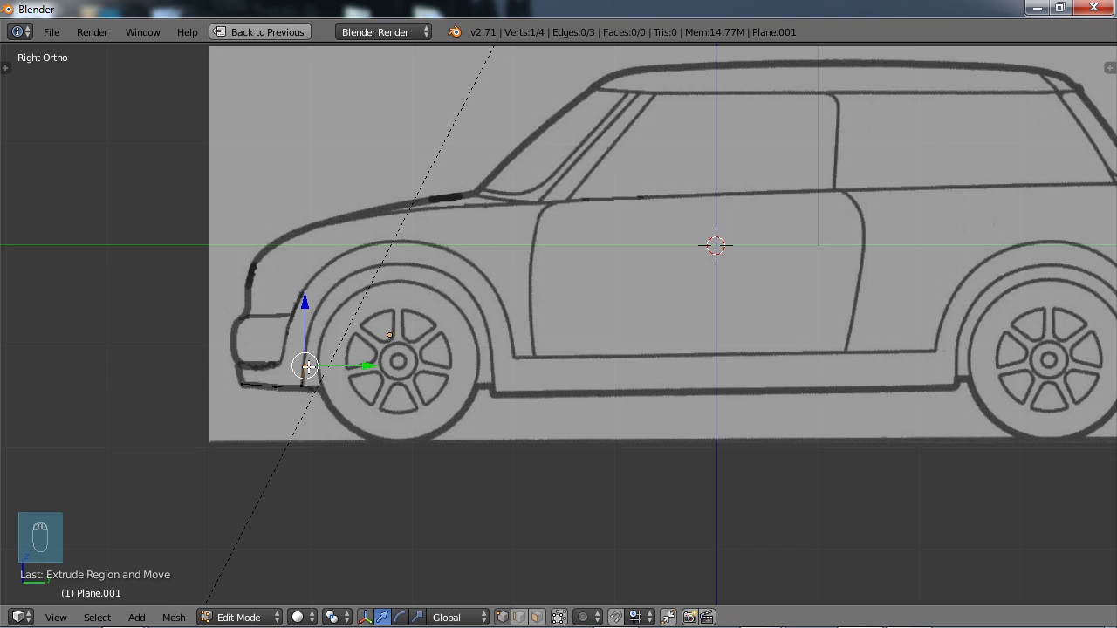
key("e")
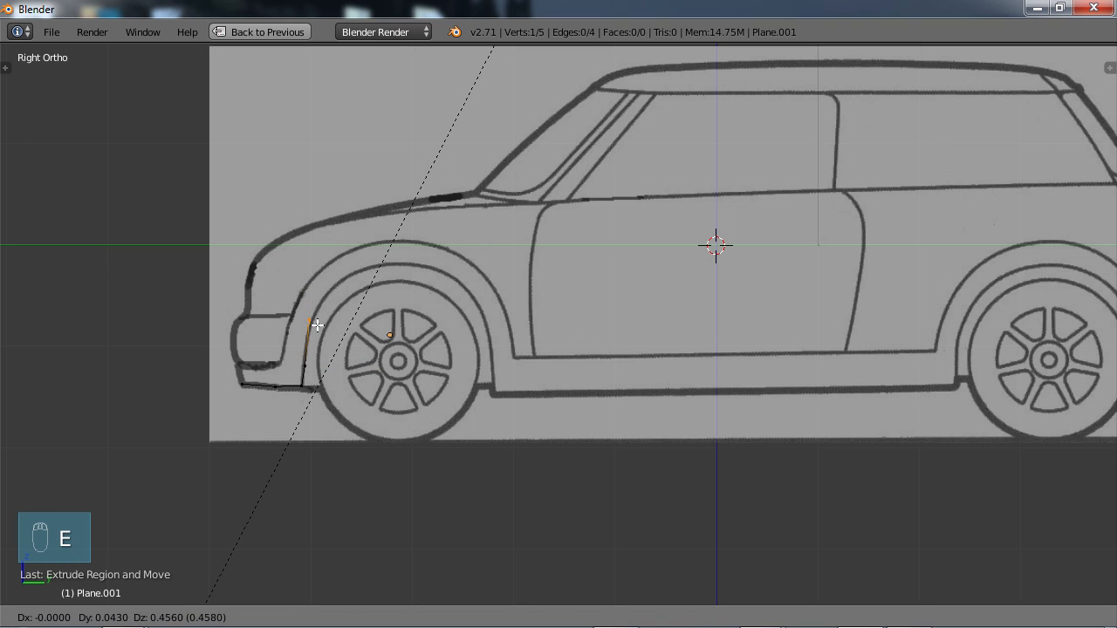
left_click(316, 321)
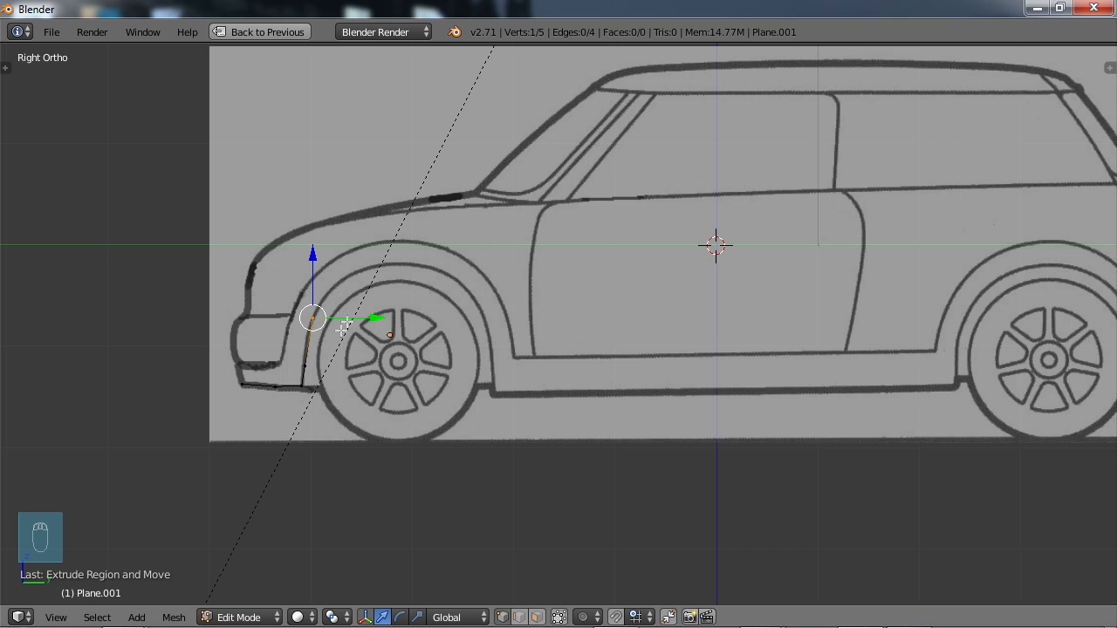
key("e")
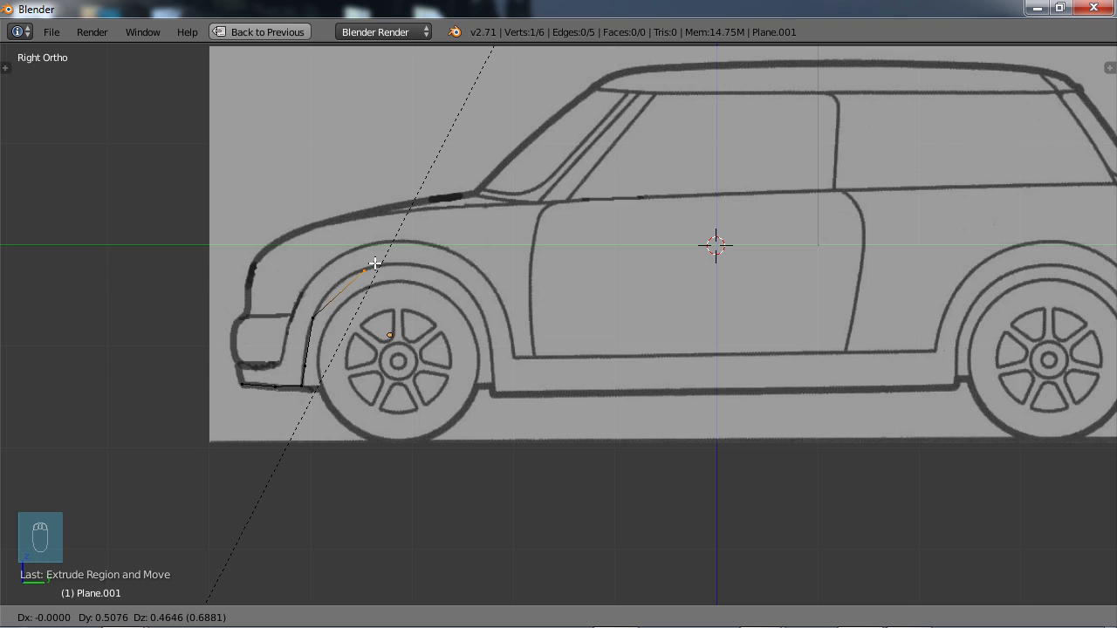
left_click(371, 261)
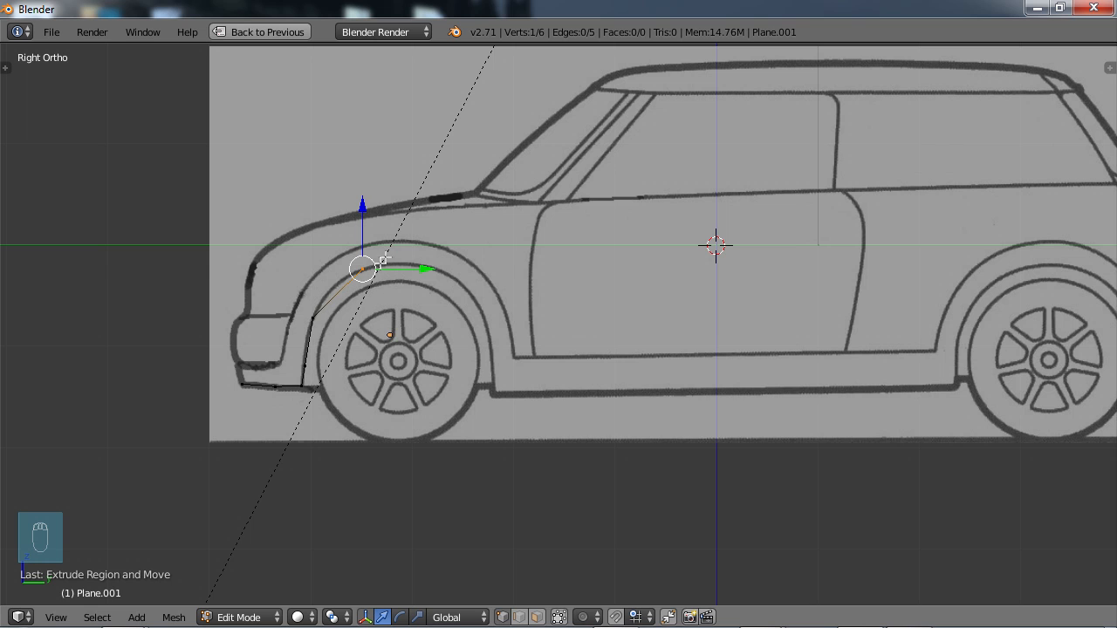
key("g")
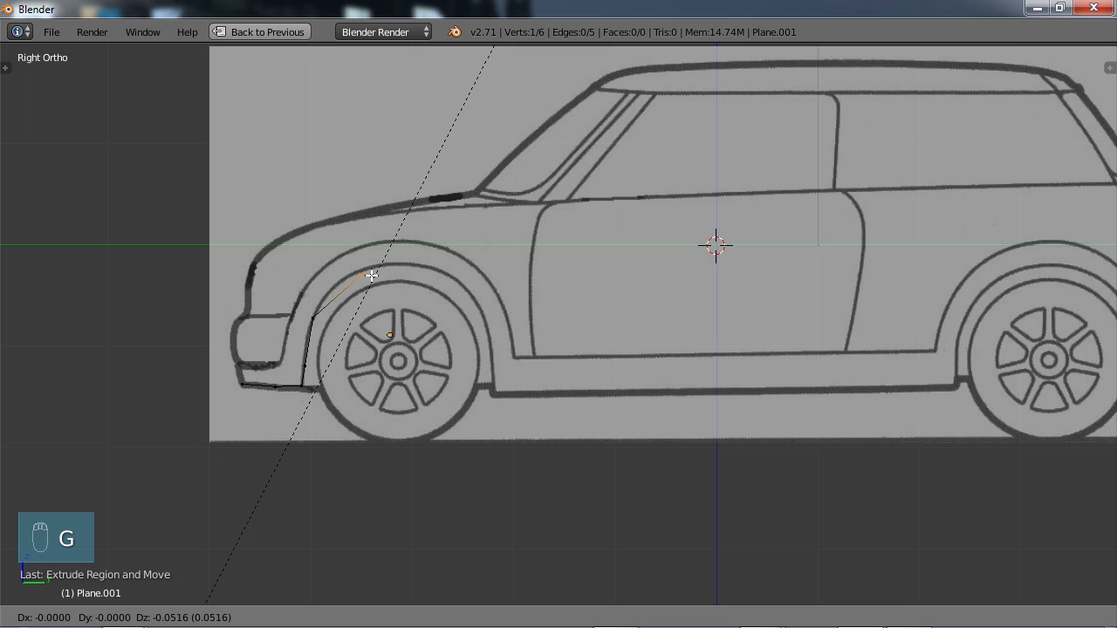
left_click(370, 273)
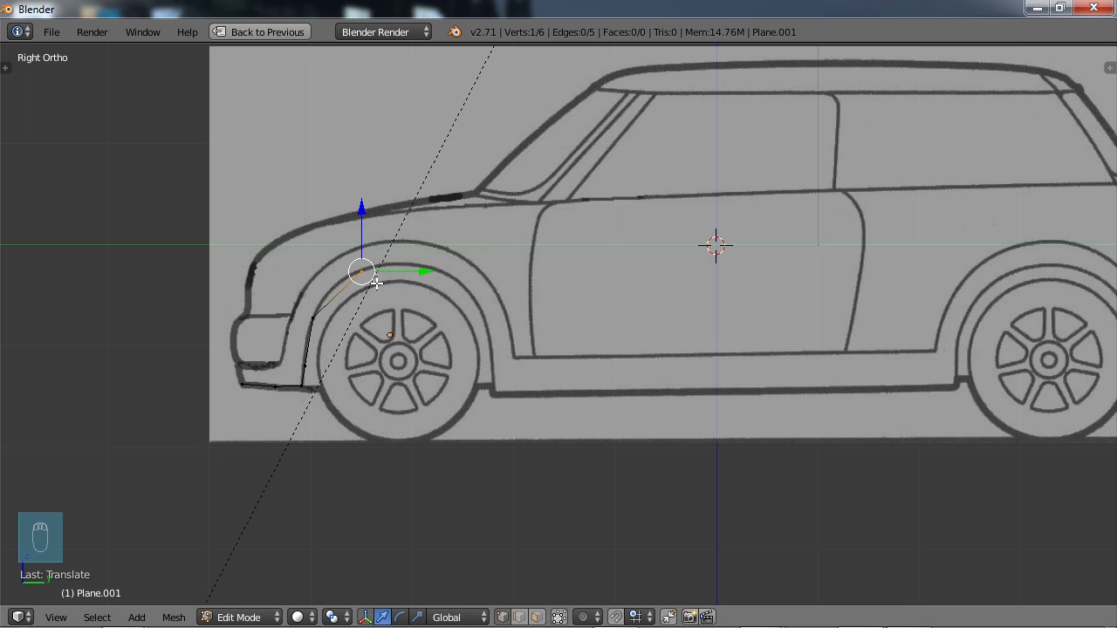
Step: Extrude five more vertices over the top and down the rear of the front wheel arch to the sill's lower corner
key("e")
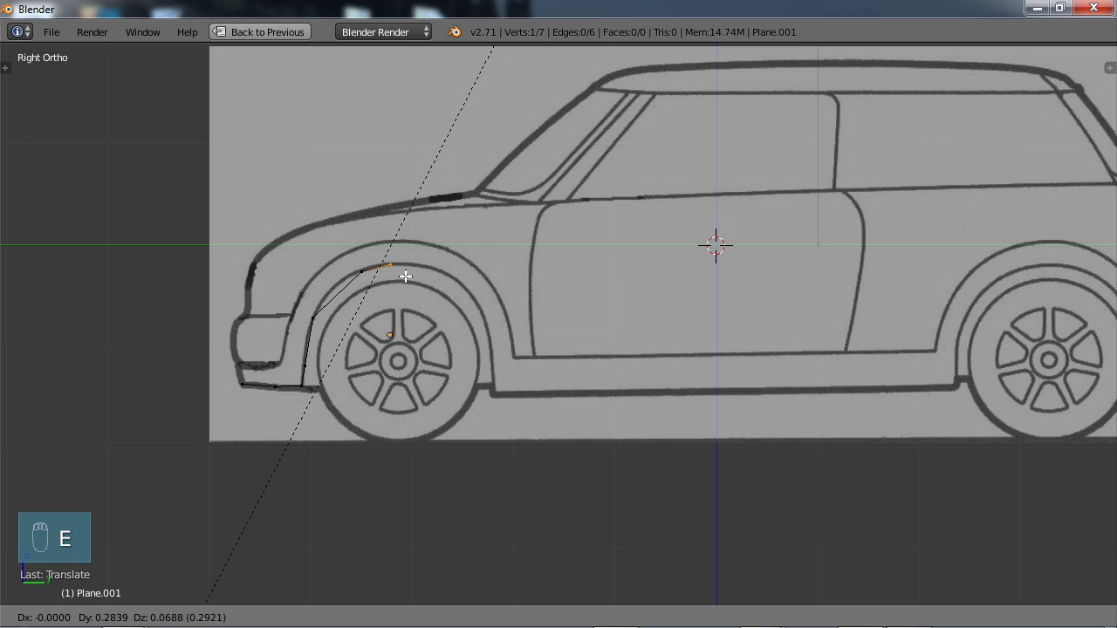
left_click(406, 276)
key("e")
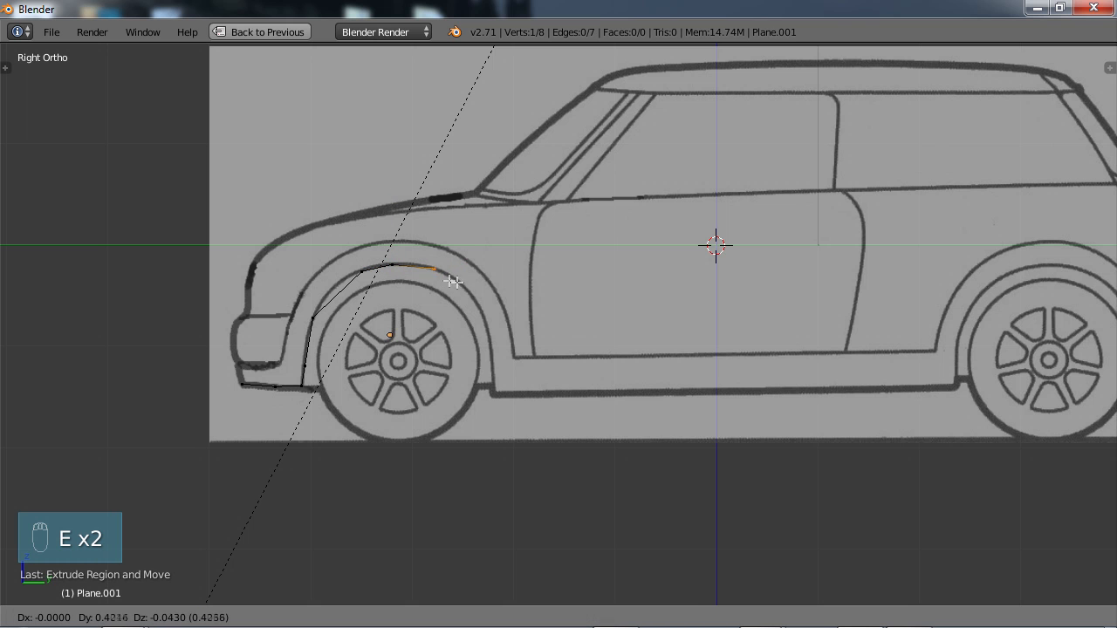
left_click(467, 288)
key("e")
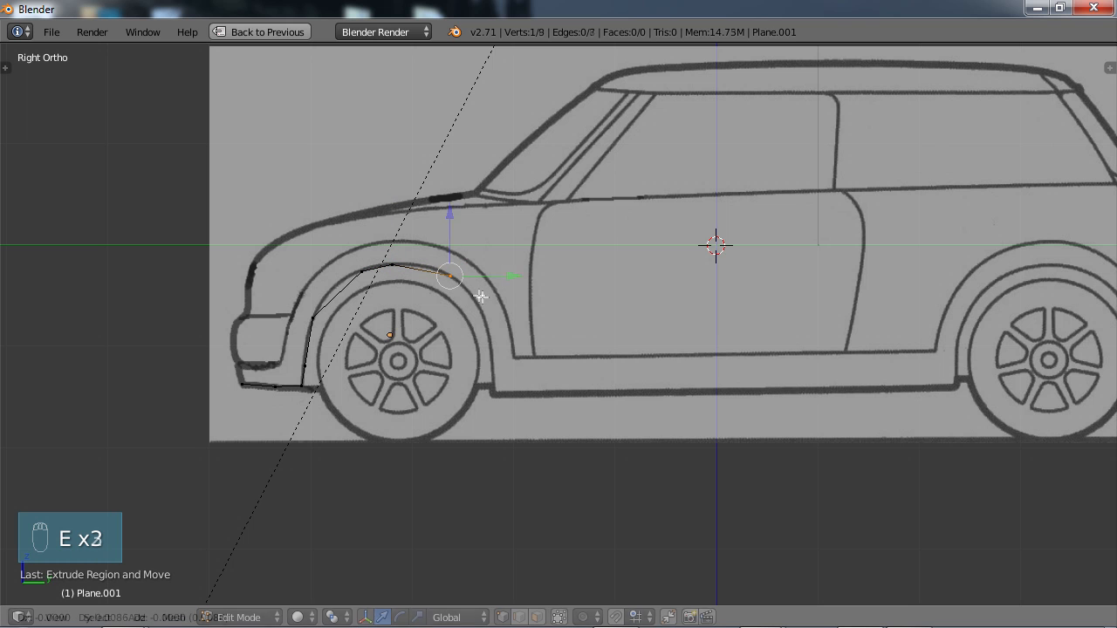
left_click(513, 336)
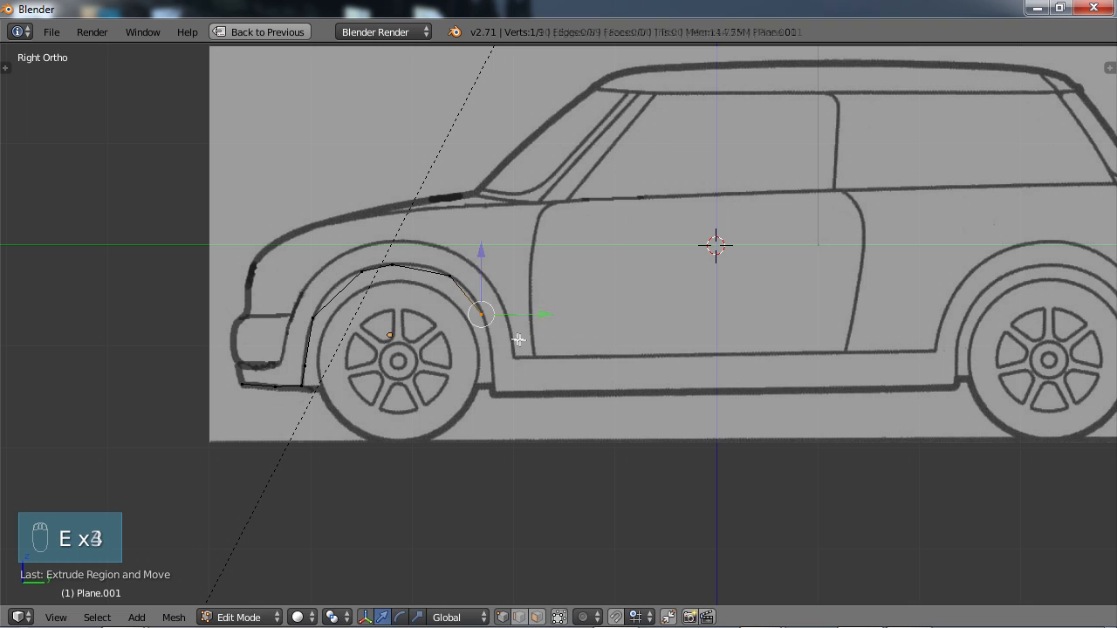
key("e")
left_click(528, 381)
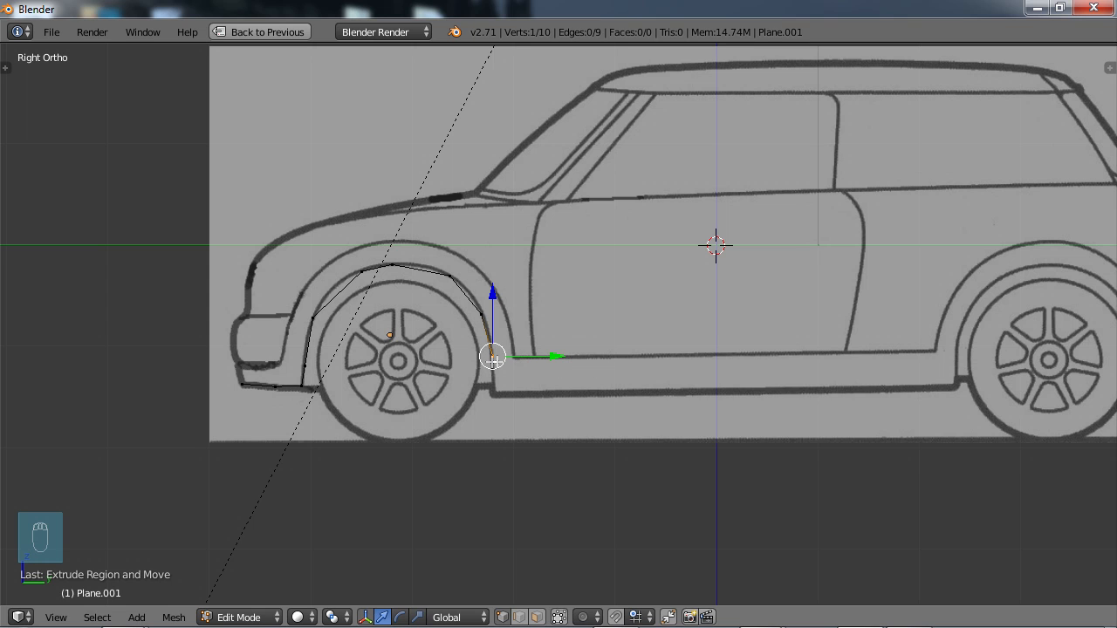
key("e")
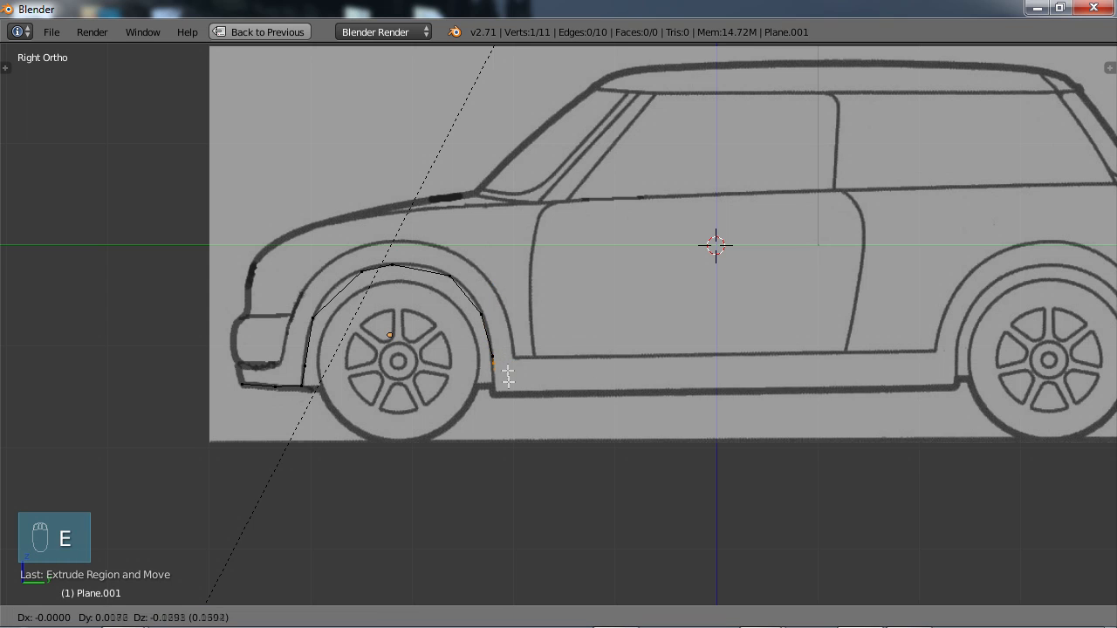
left_click(508, 400)
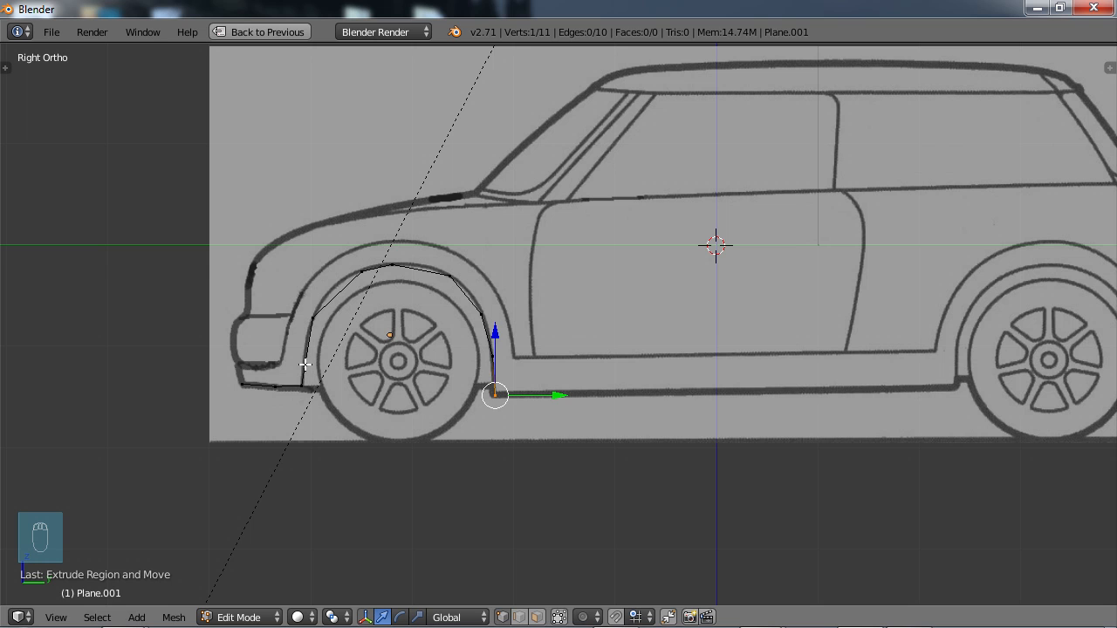
Step: Select the whole traced outline and examine how it follows the bumper, front wheel arch and sill
key("a")
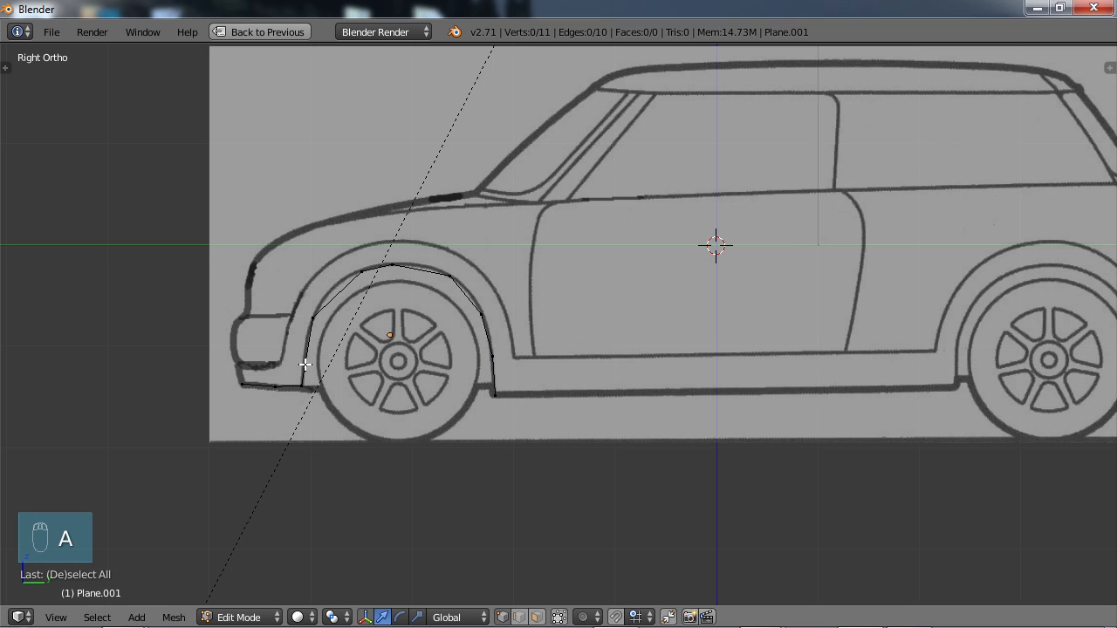
key("a")
middle_click_drag(299, 387, 345, 381, "shift")
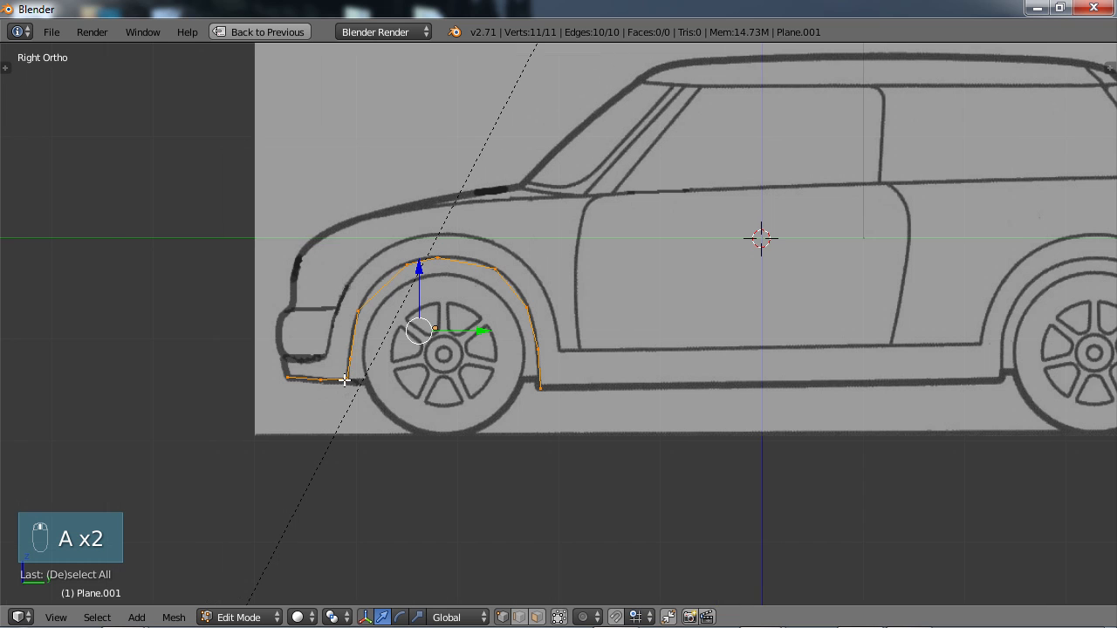
scroll(364, 410, "up", 2)
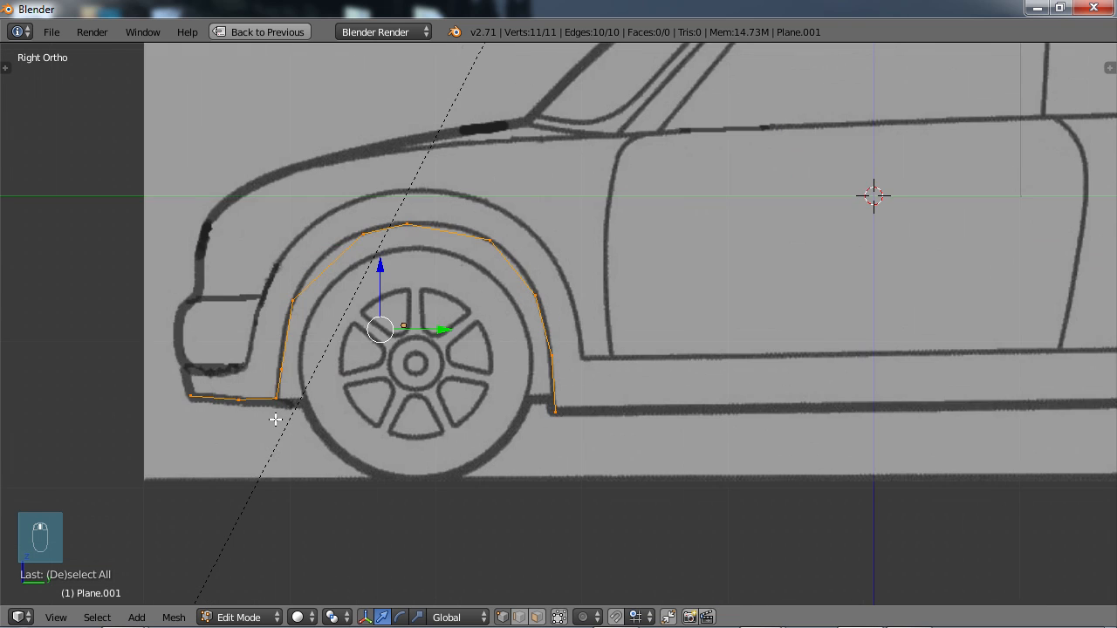
middle_click_drag(762, 377, 488, 364, "shift")
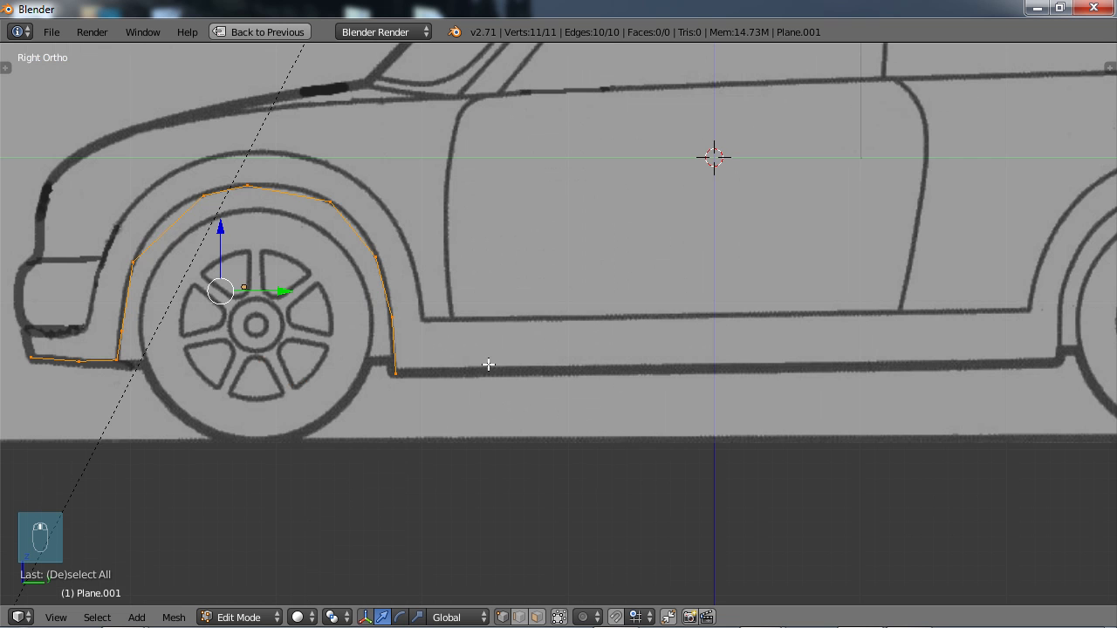
middle_click_drag(166, 346, 498, 385, "shift")
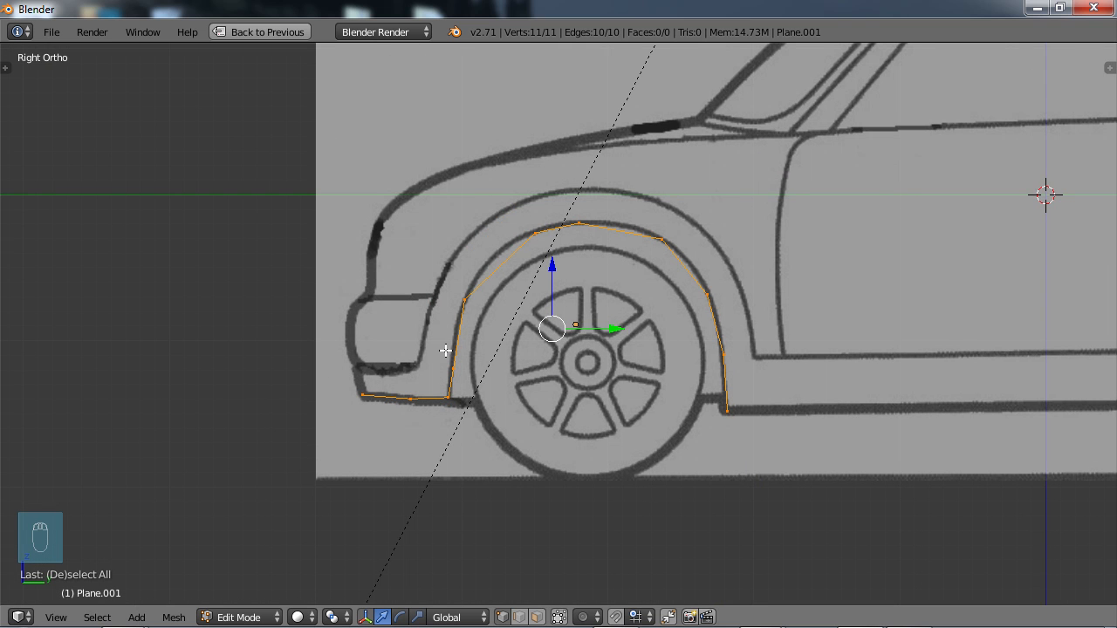
middle_click_drag(431, 357, 424, 387, "shift")
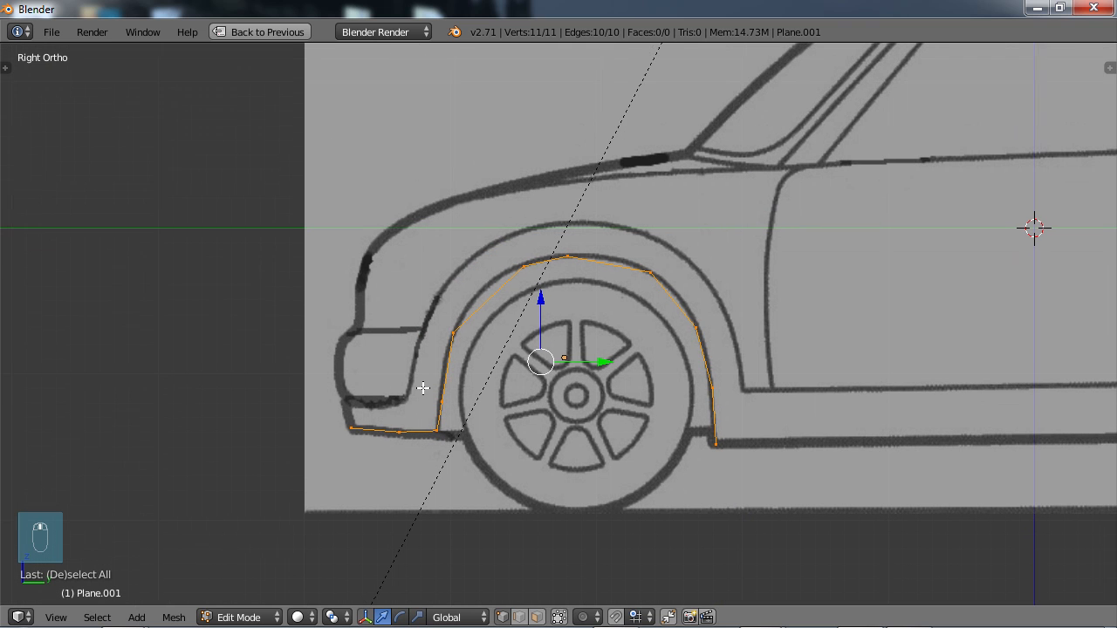
Step: Extrude the front segment of the bumper's bottom edge up into a face and move its upper rear vertex to the outer arch line
right_click(350, 428)
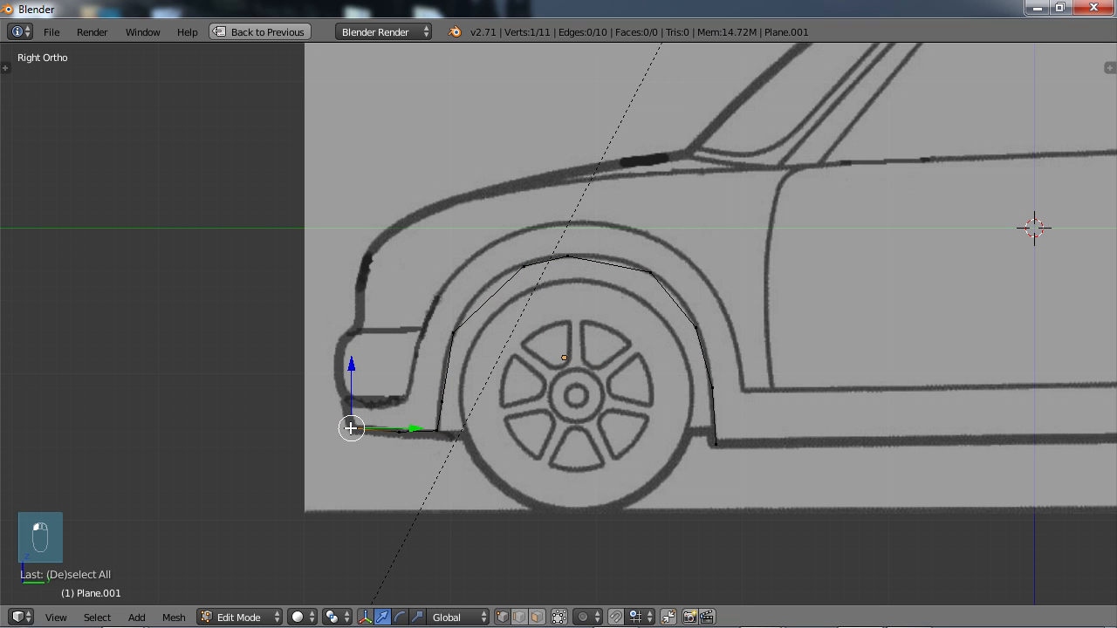
right_click(402, 435, "shift")
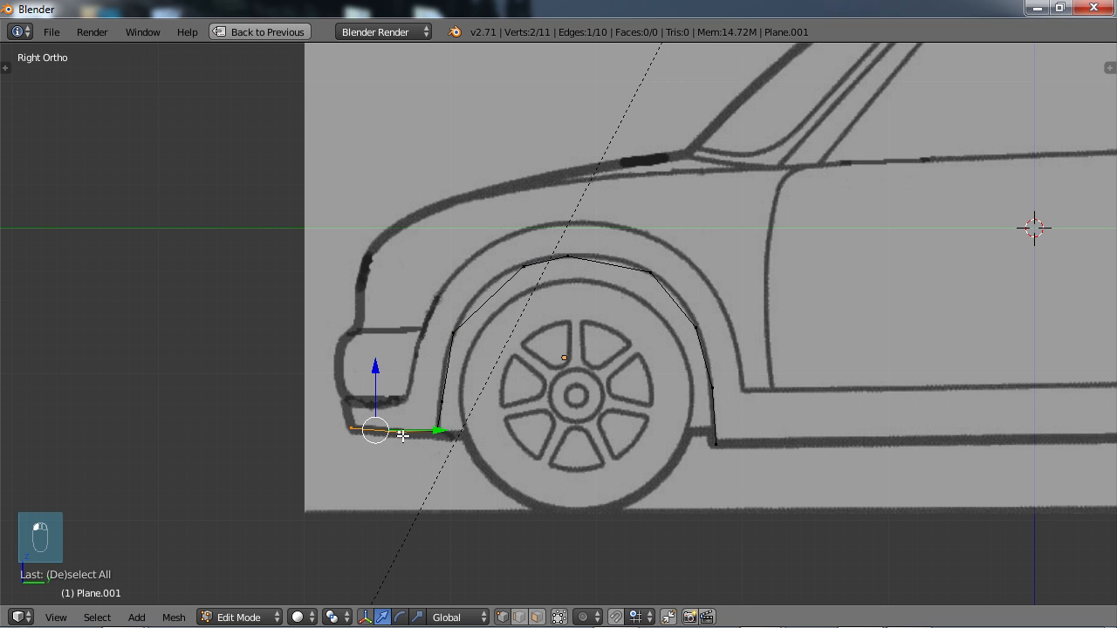
key("e")
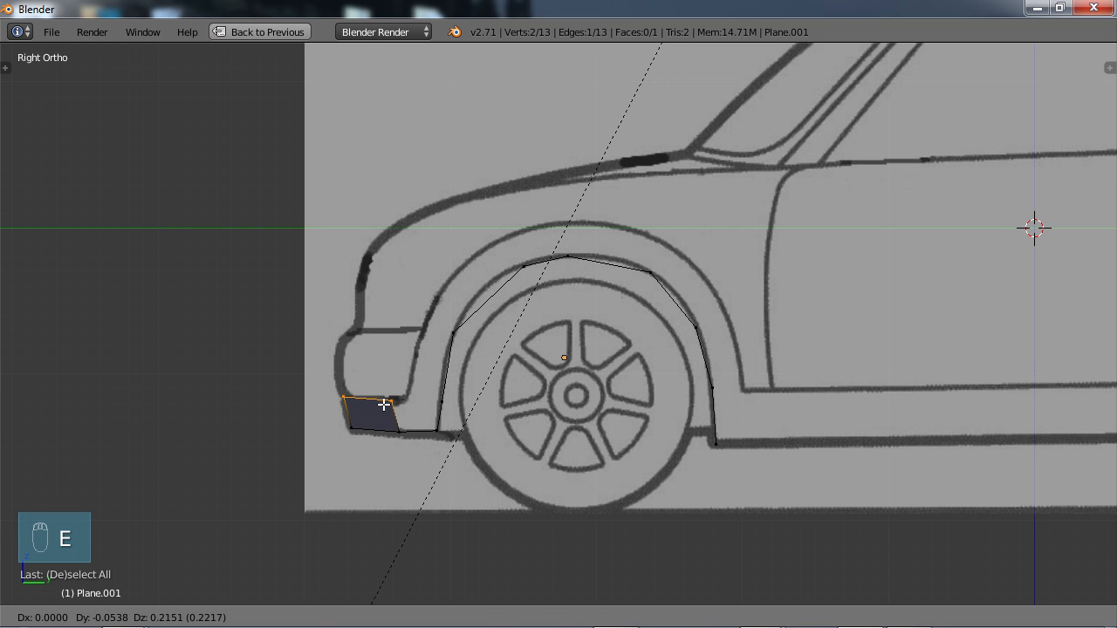
left_click(385, 403)
right_click(393, 403)
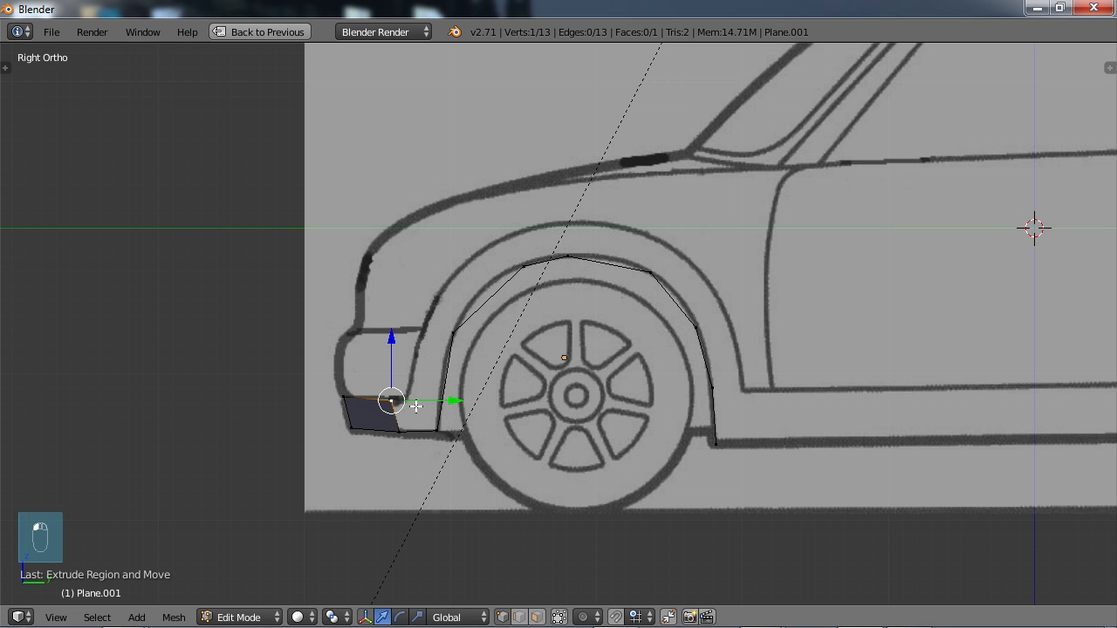
key("g")
left_click(430, 404)
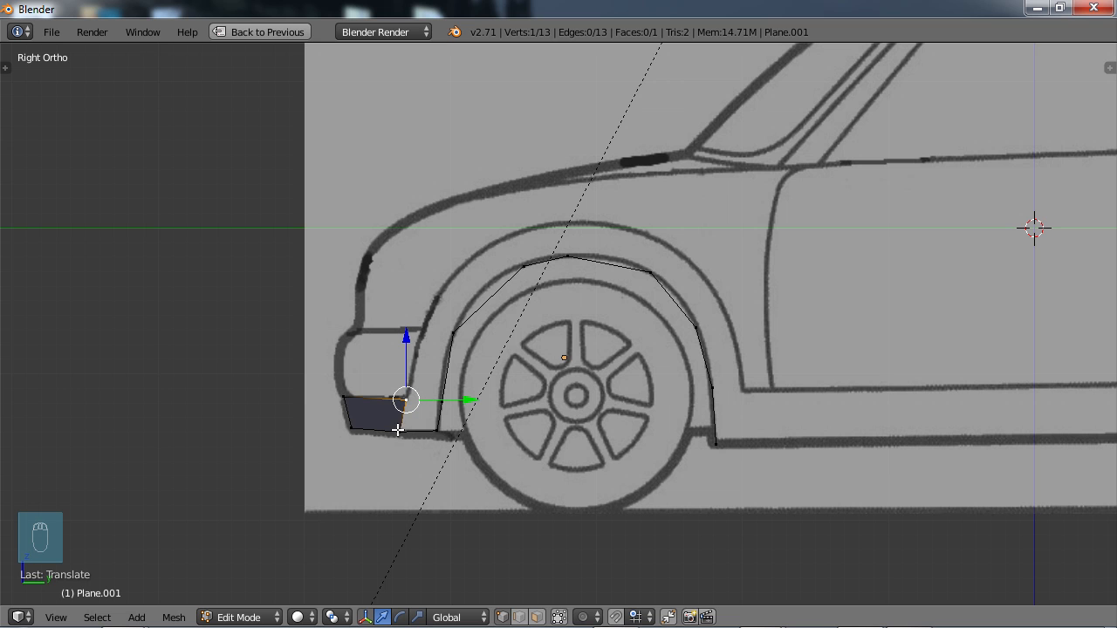
Step: Fill a four-vertex face between the bumper face's rear edge and the lower front of the wheel arch
left_click(436, 429)
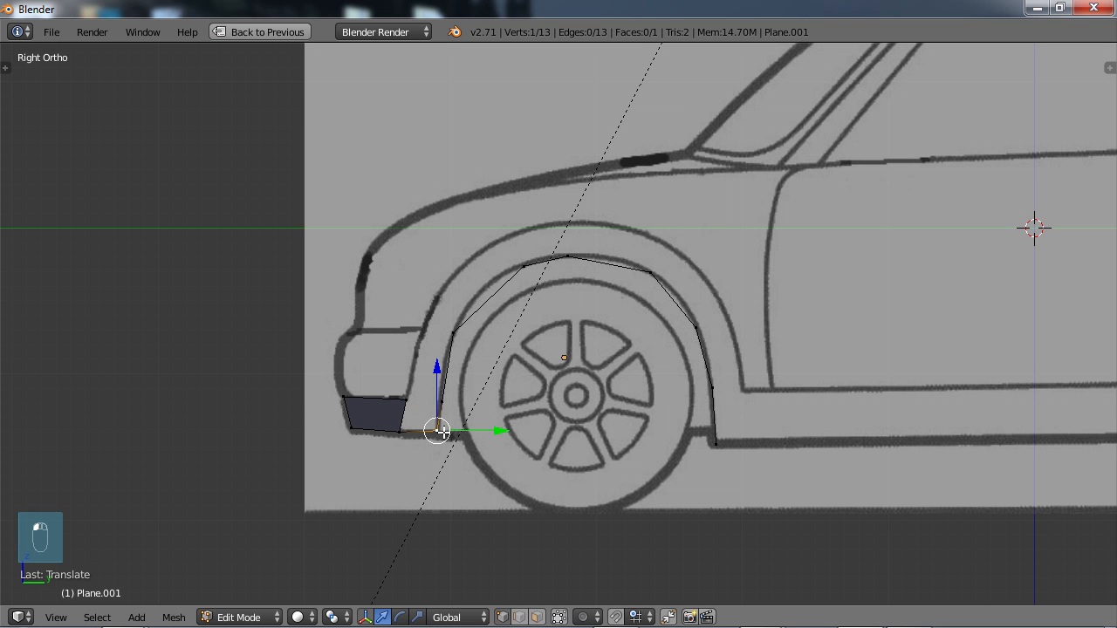
right_click(399, 429, "shift")
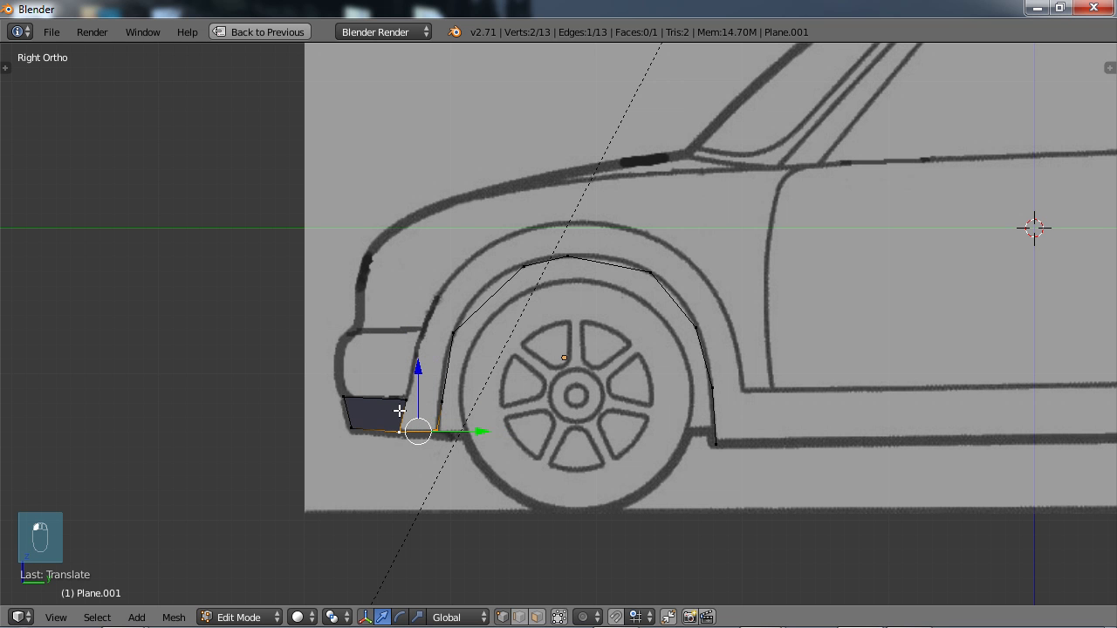
right_click(407, 401, "shift")
right_click(440, 403, "shift")
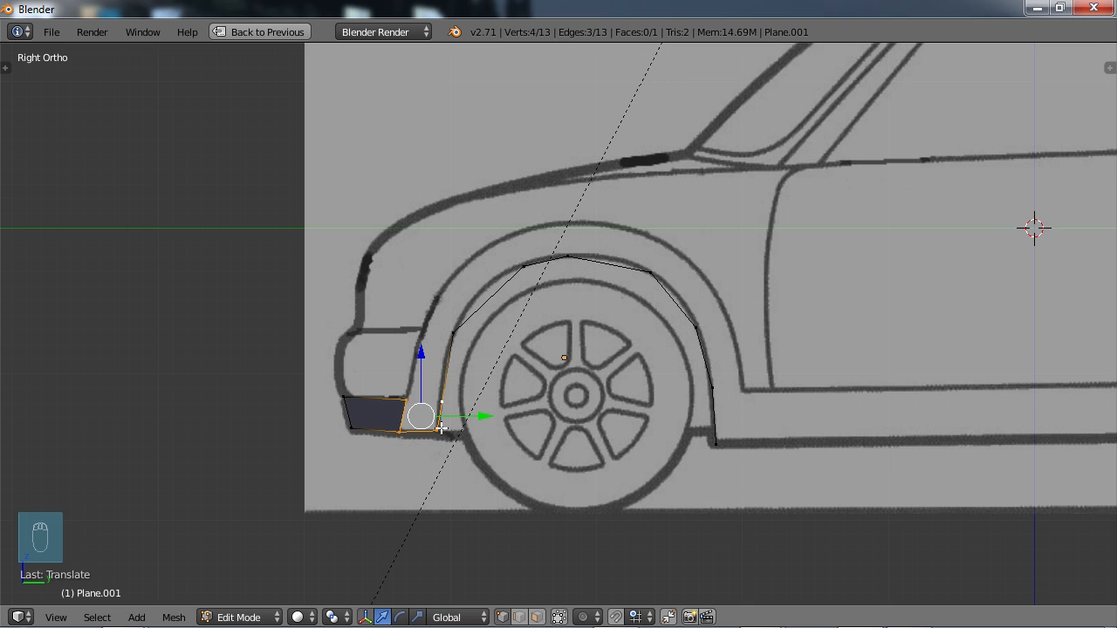
key("f")
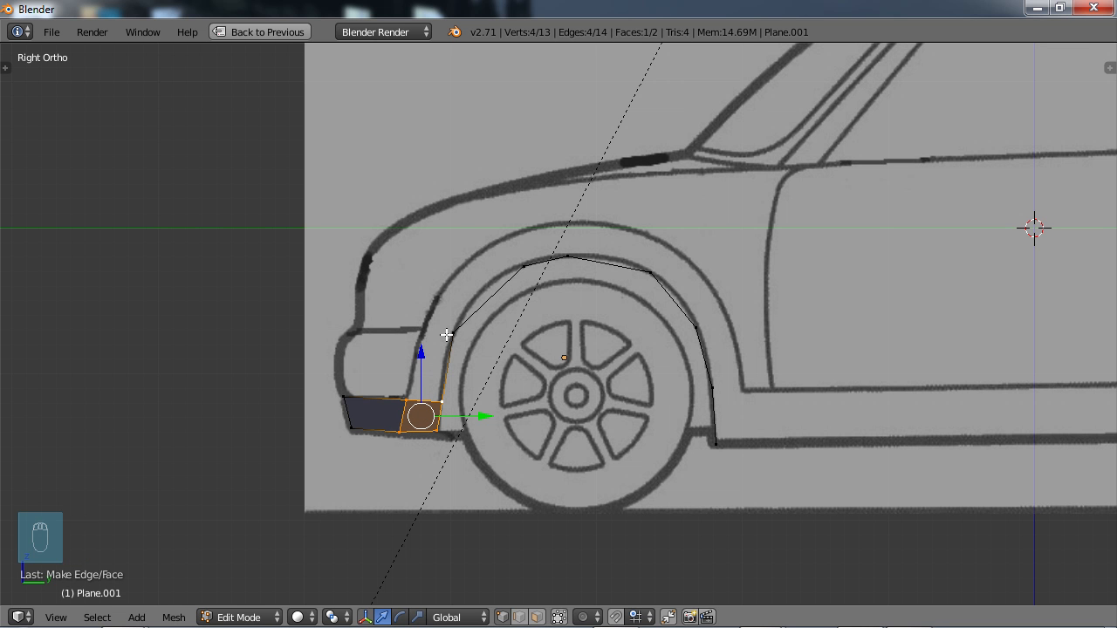
Step: Extrude the shared upper vertex up the outer arch line to the bumper's top and fill the four-vertex face beside the wheel arch
right_click(407, 398)
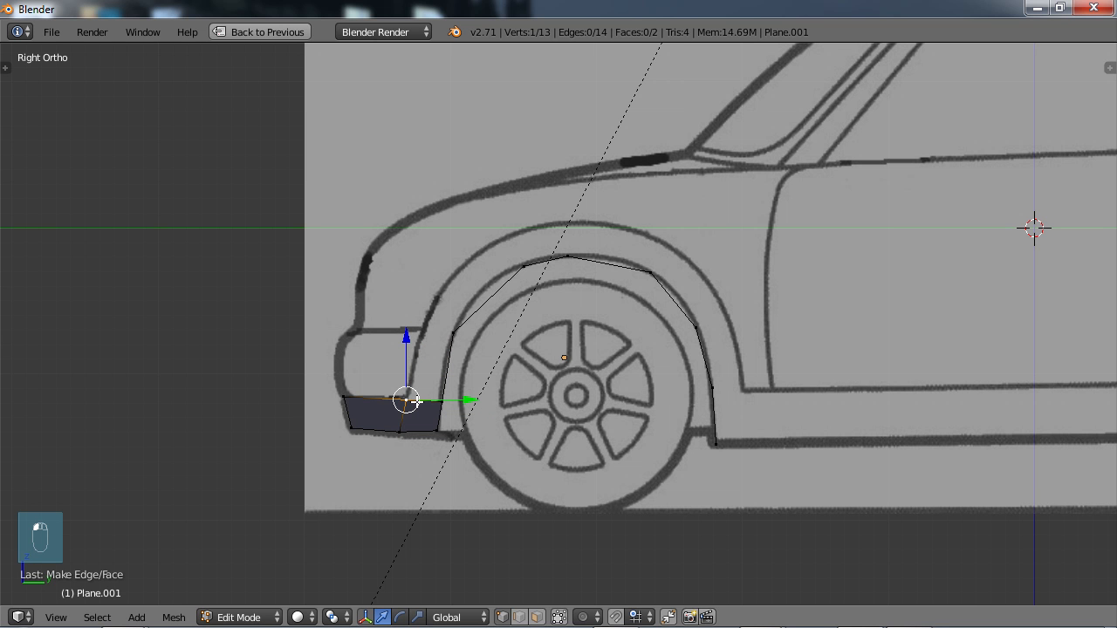
key("e")
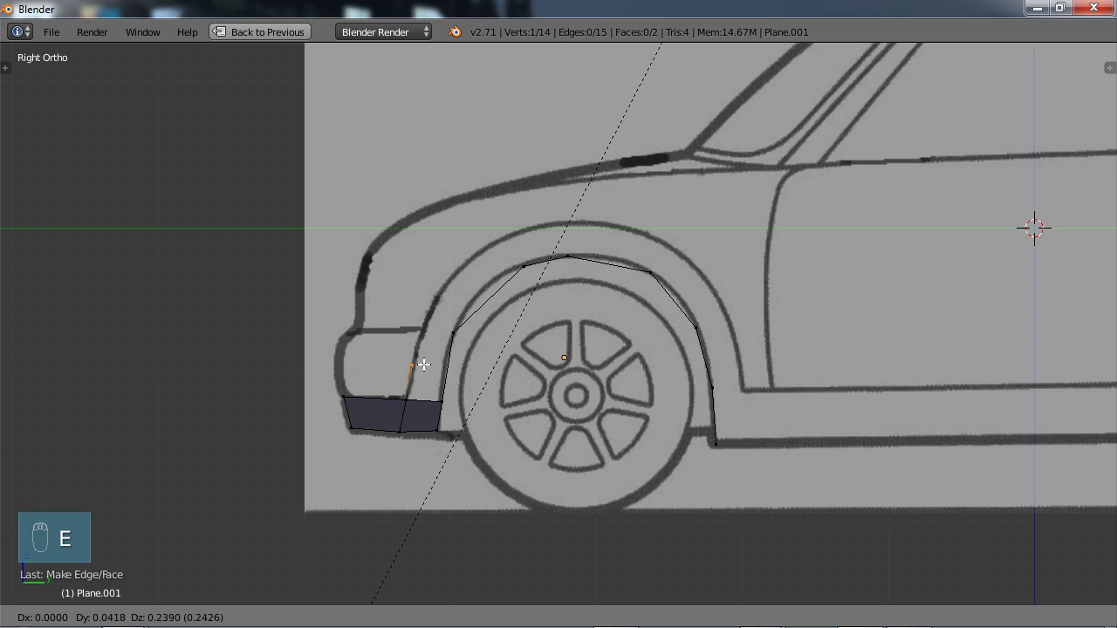
left_click(433, 329)
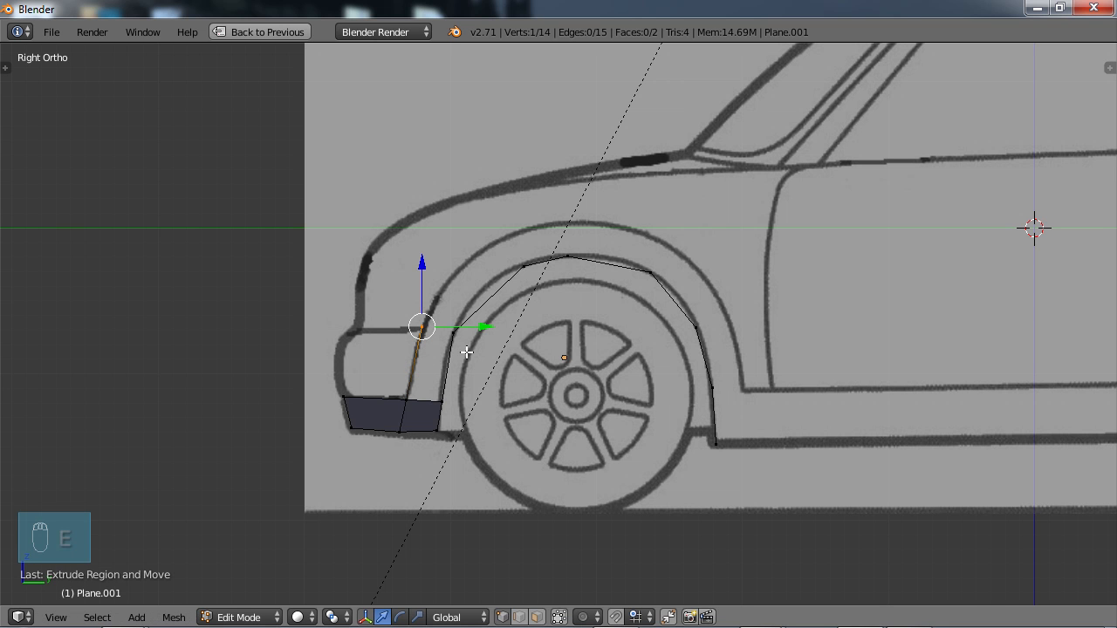
right_click(454, 335)
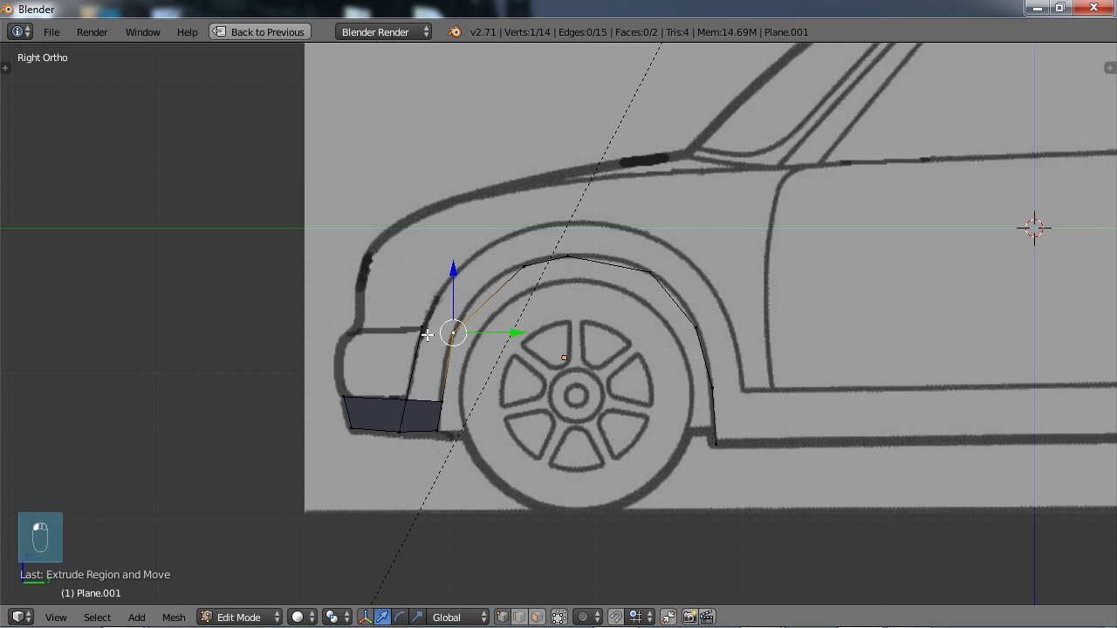
right_click(421, 328, "shift")
right_click(406, 399, "shift")
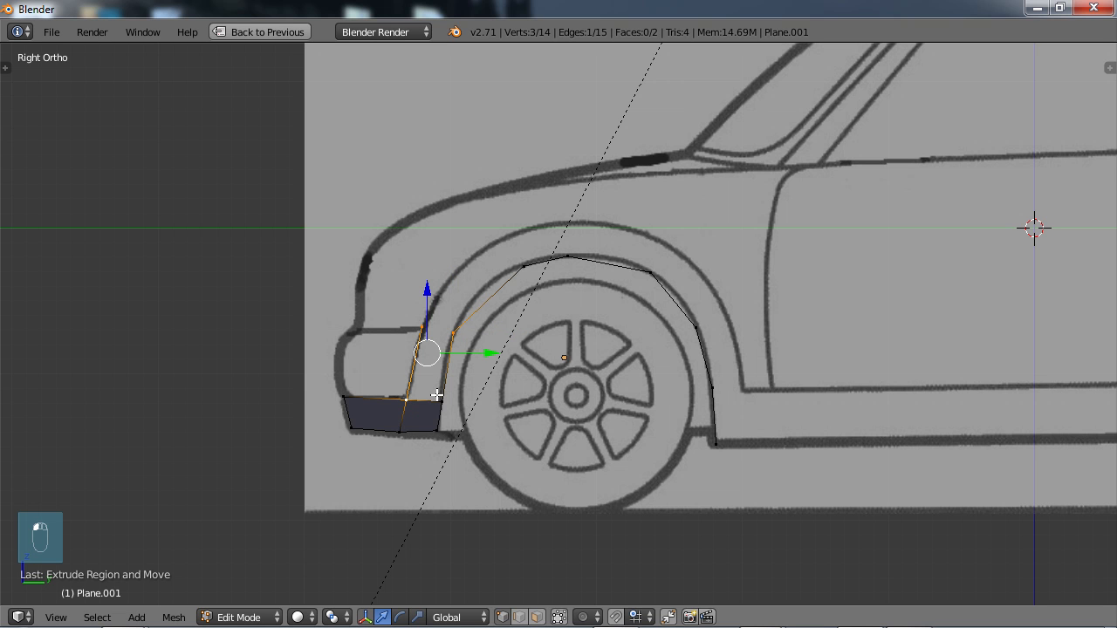
right_click(437, 400, "shift")
key("f")
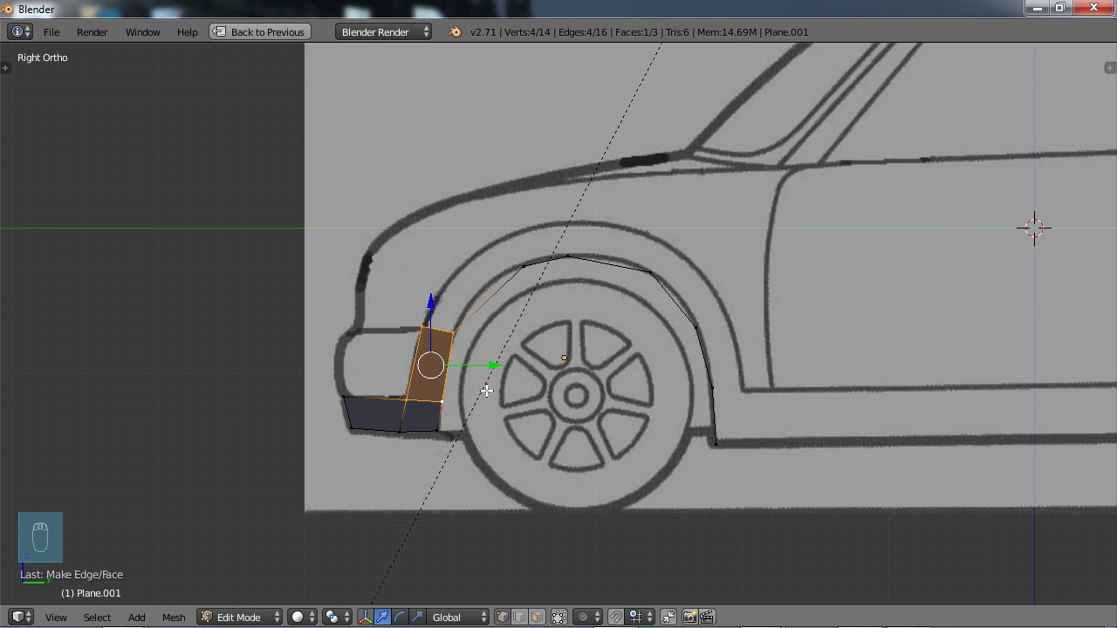
Step: Deselect the vertices, leave Edit Mode and delete the whole traced plane object from the scene
scroll(472, 382, "down", 1)
key("a")
scroll(480, 377, "down", 1)
scroll(482, 377, "down", 1)
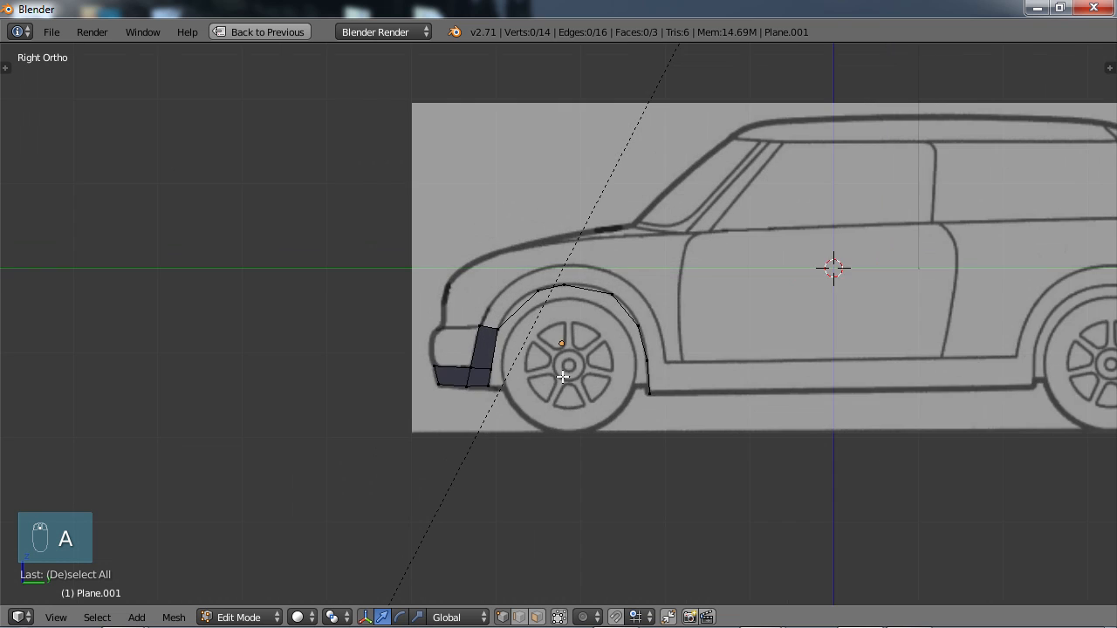
middle_click_drag(618, 376, 549, 387, "shift")
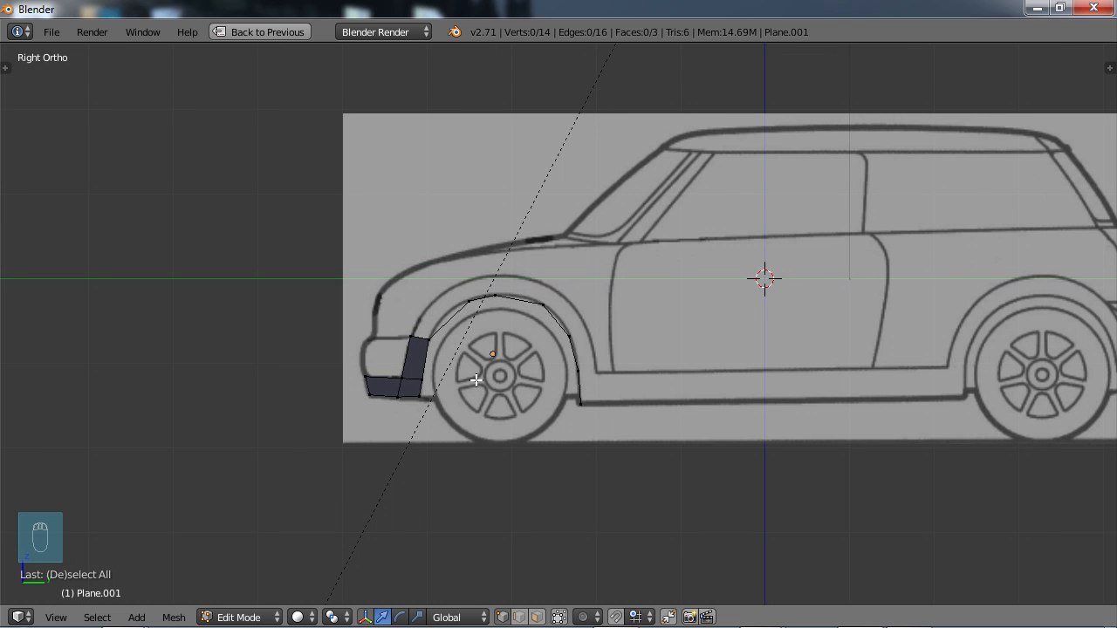
scroll(450, 402, "up", 1)
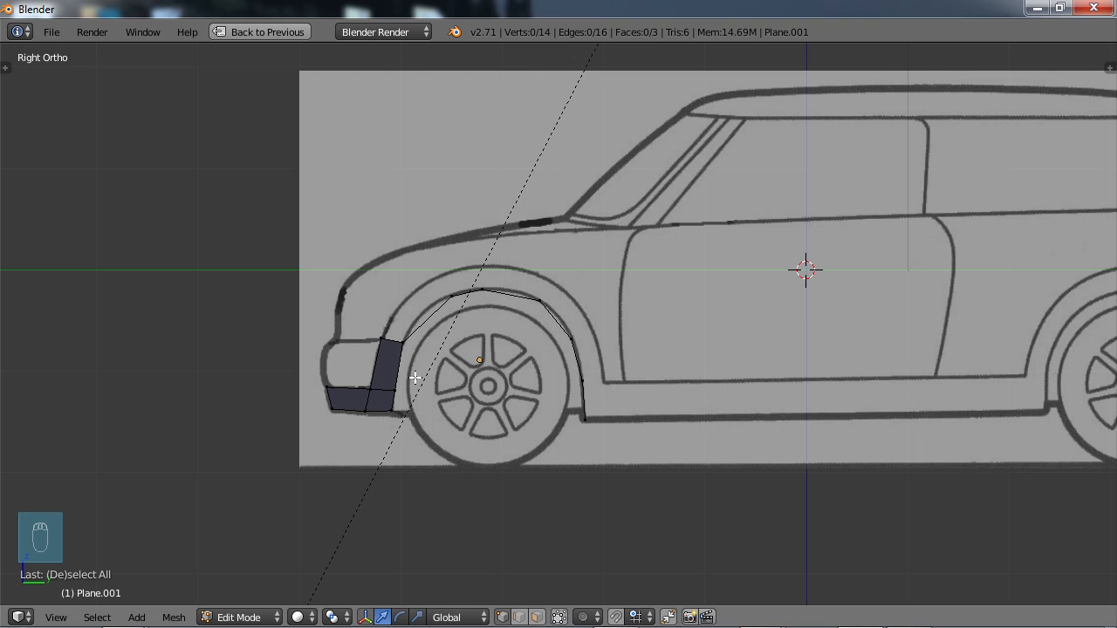
key("Tab")
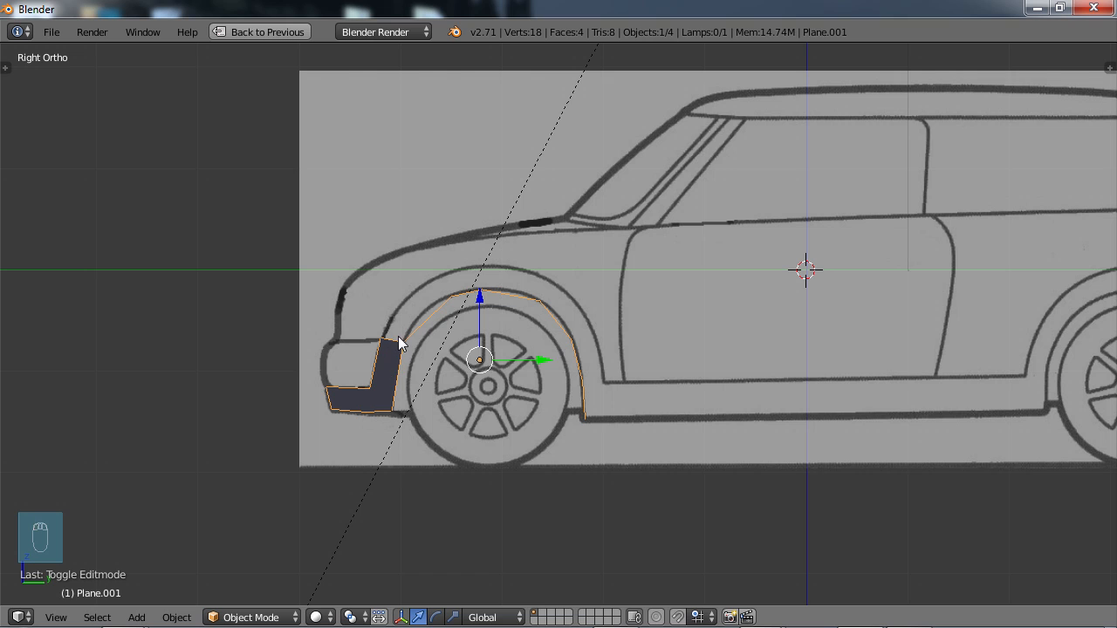
key("x")
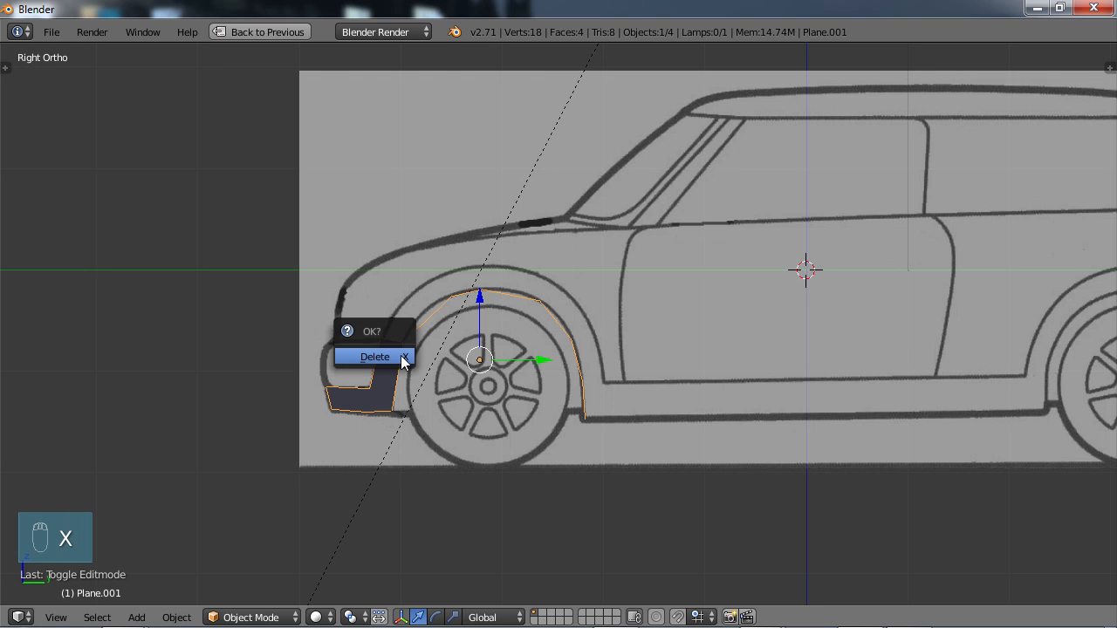
left_click(375, 357)
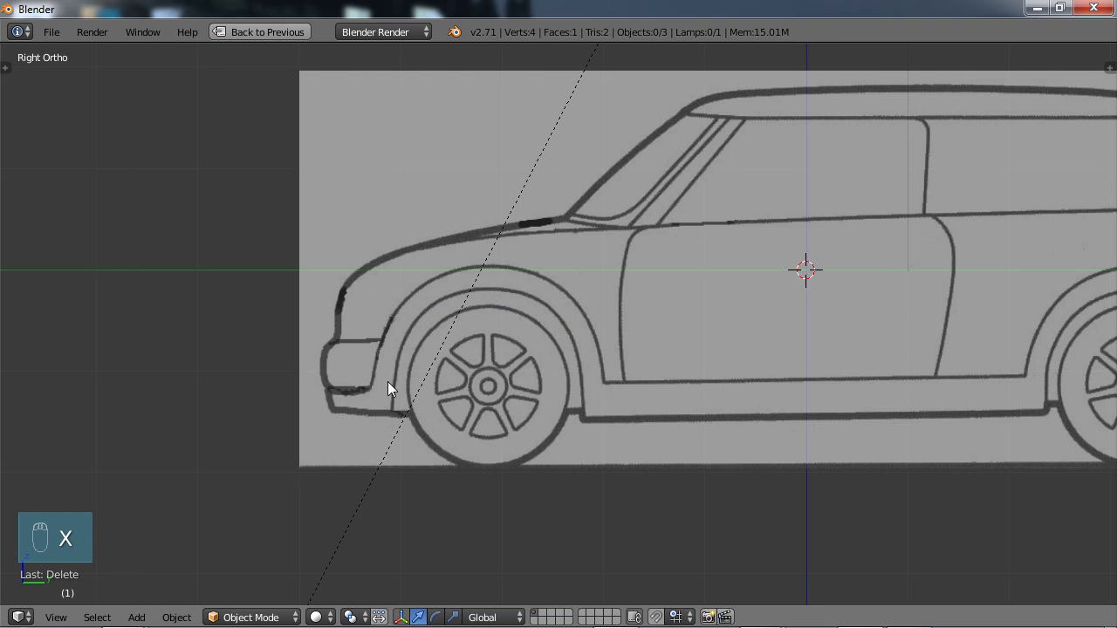
middle_click_drag(638, 341, 576, 367, "shift")
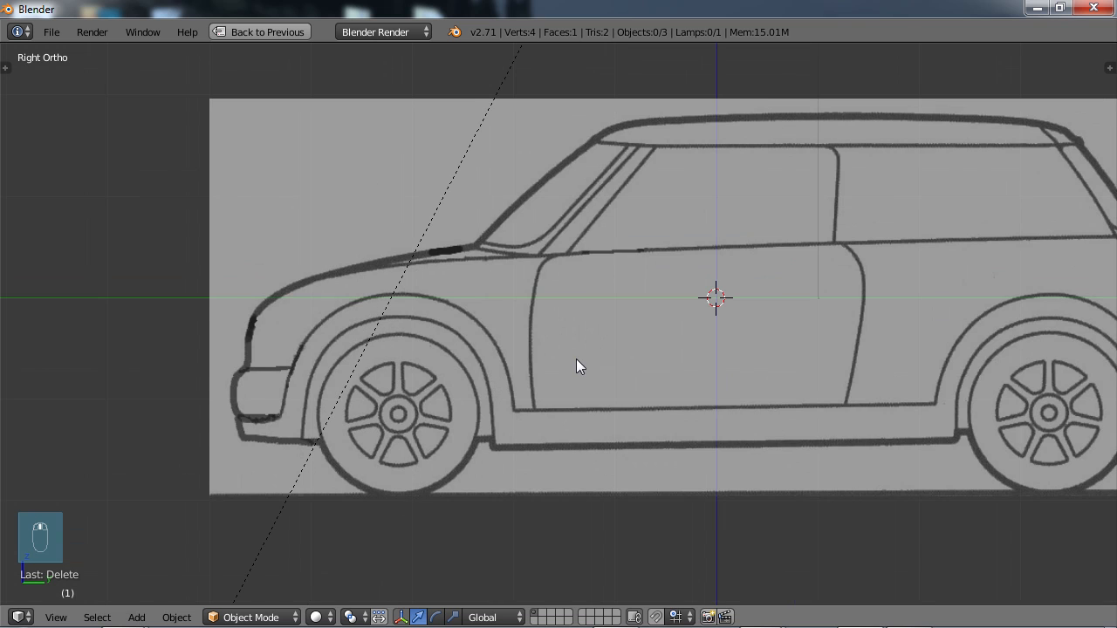
Step: Add a new plane mesh and rotate it 90 degrees about the global Y axis to face the side view
key("shift+a")
mouse_move(564, 362)
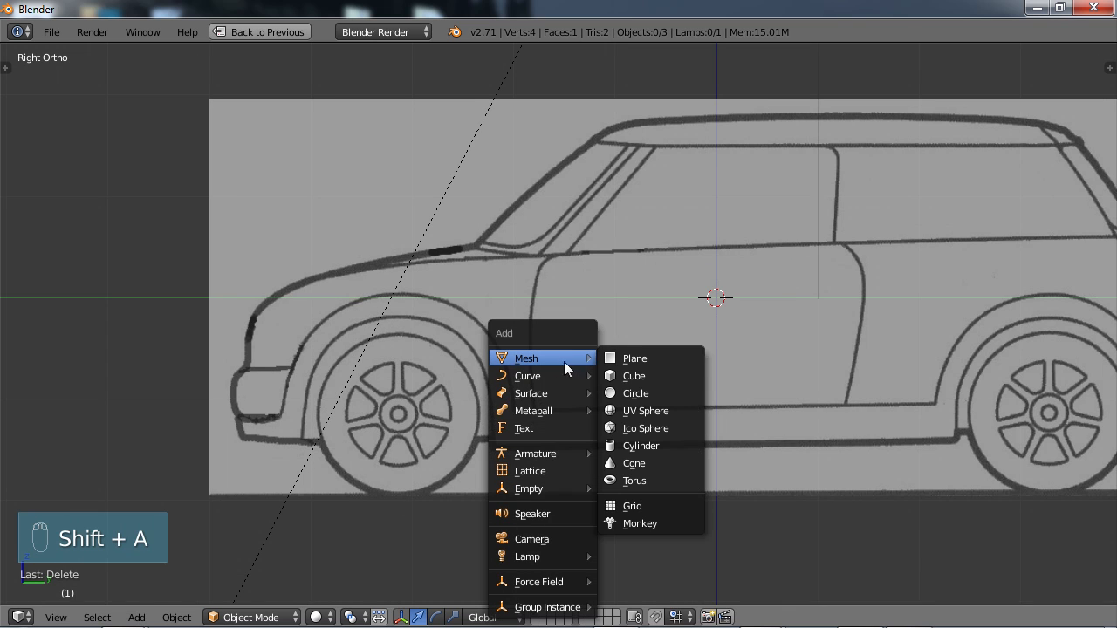
left_click(643, 358)
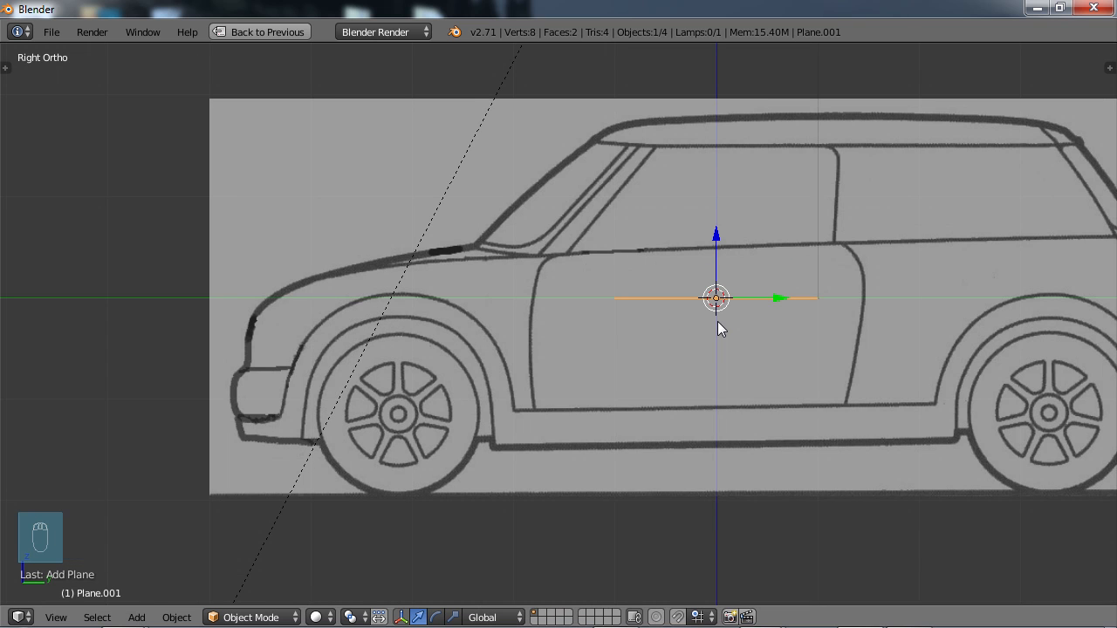
type("r")
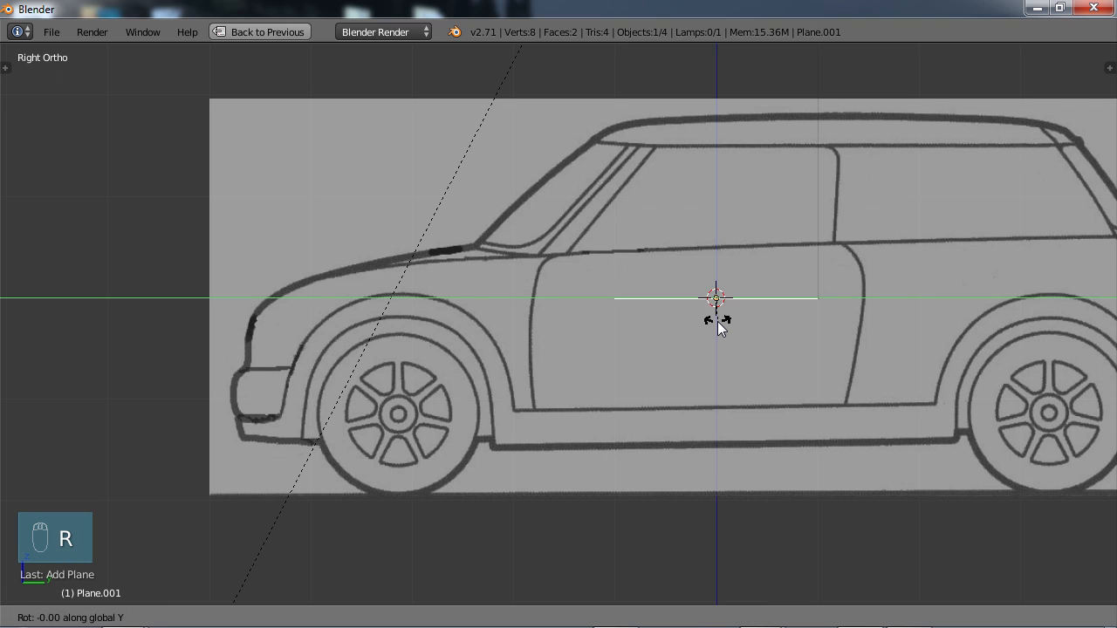
type("90")
key("Return")
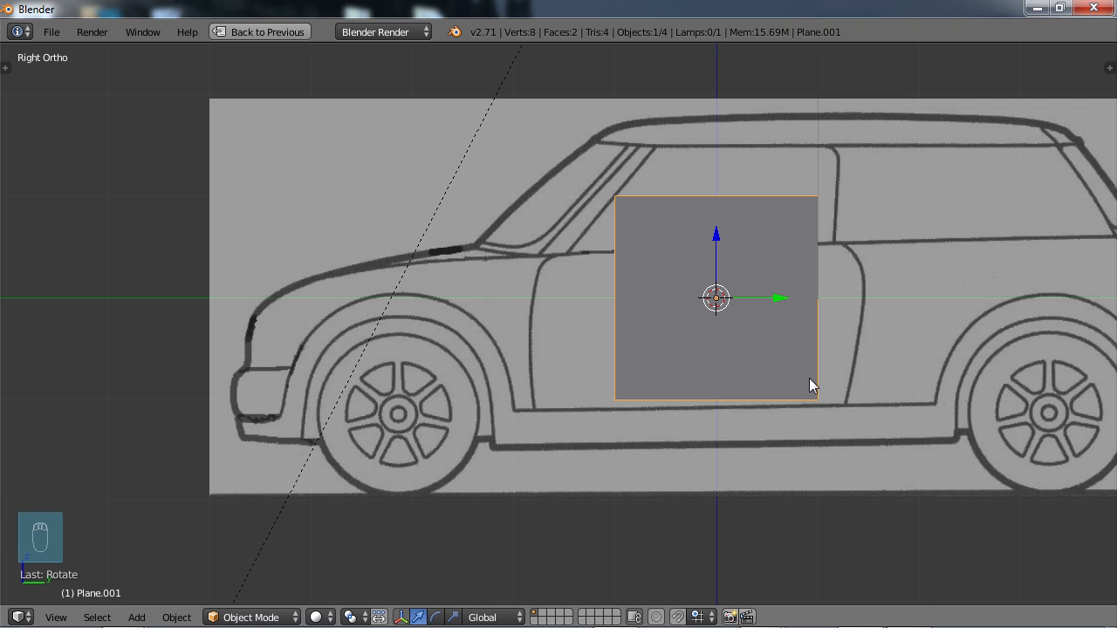
Step: Scale the plane down to a small square and move it onto the lower front corner beneath the front bumper
key("g")
left_click(392, 492)
key("s")
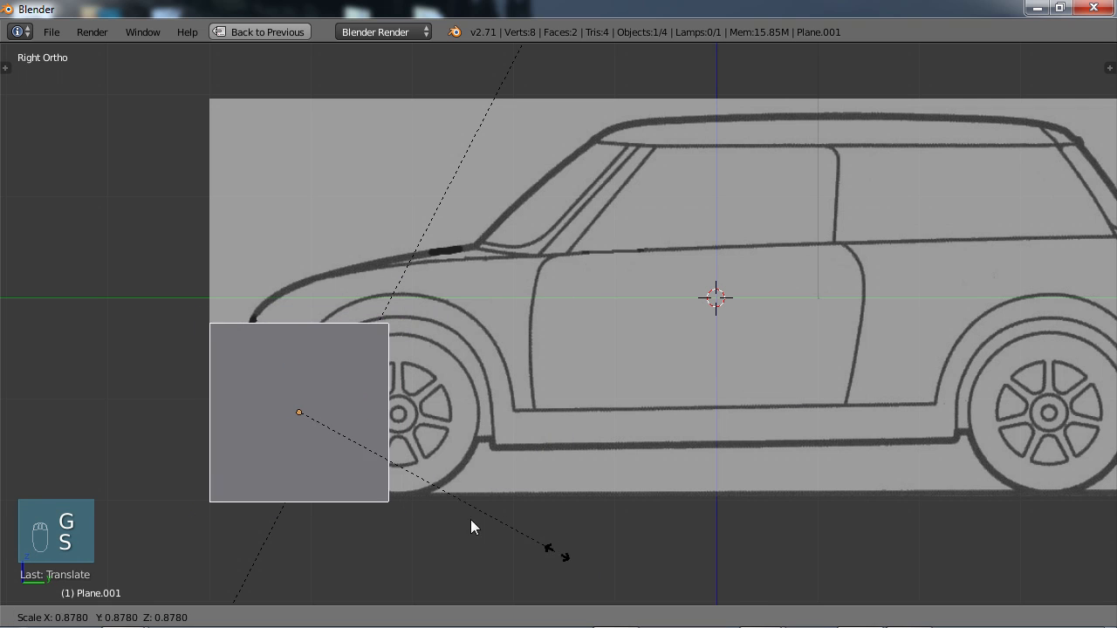
left_click(321, 440)
key("g")
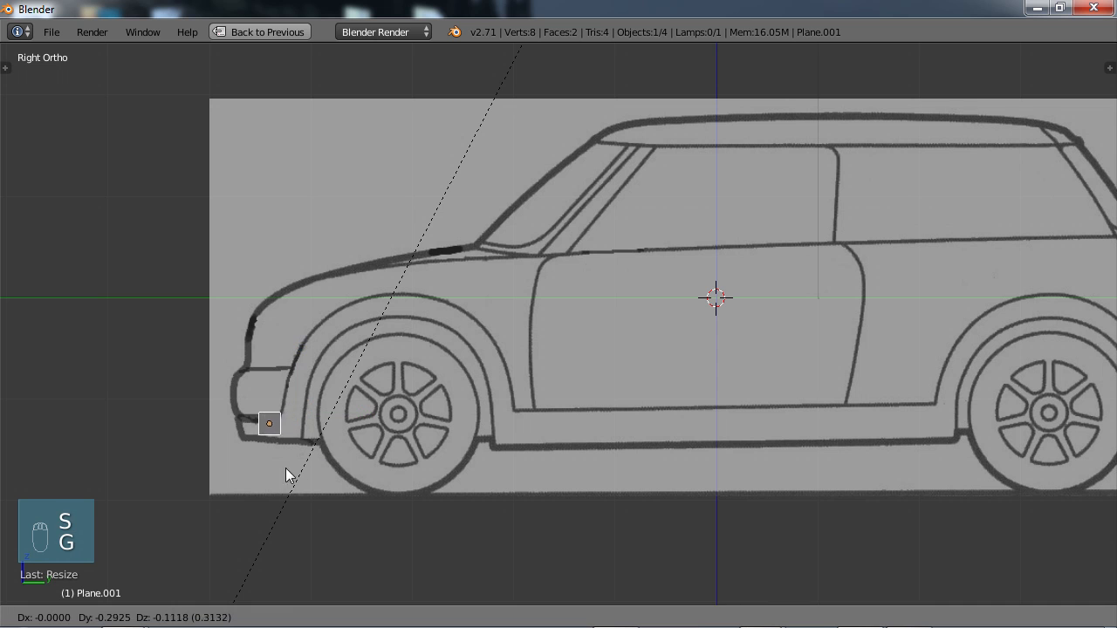
left_click(271, 466)
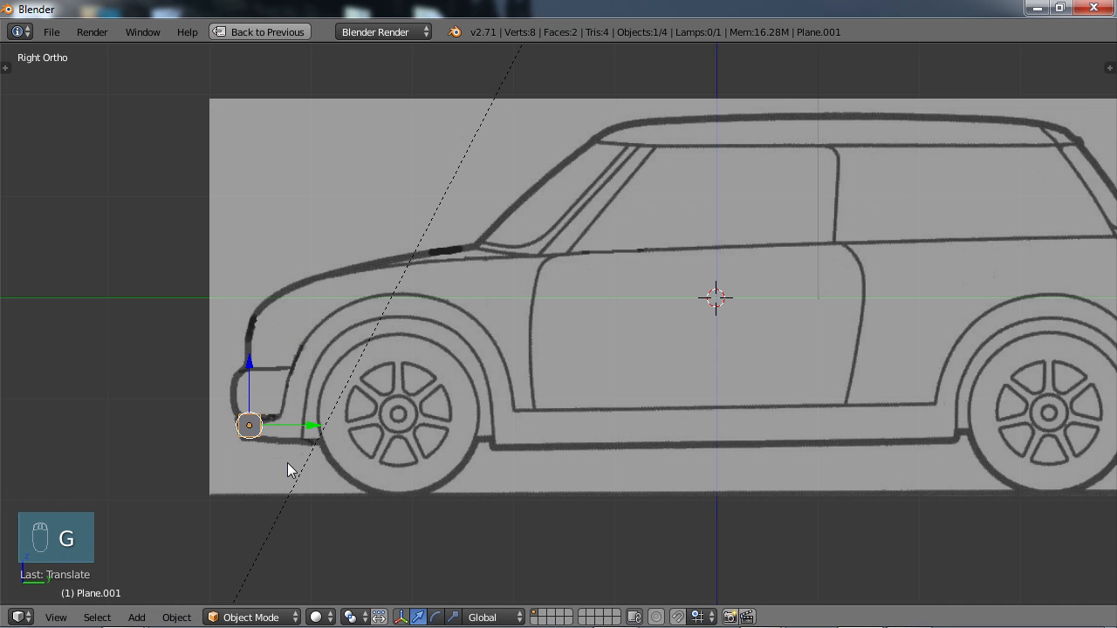
scroll(297, 444, "up", 3)
middle_click_drag(74, 495, 516, 350, "shift")
scroll(507, 406, "up", 5)
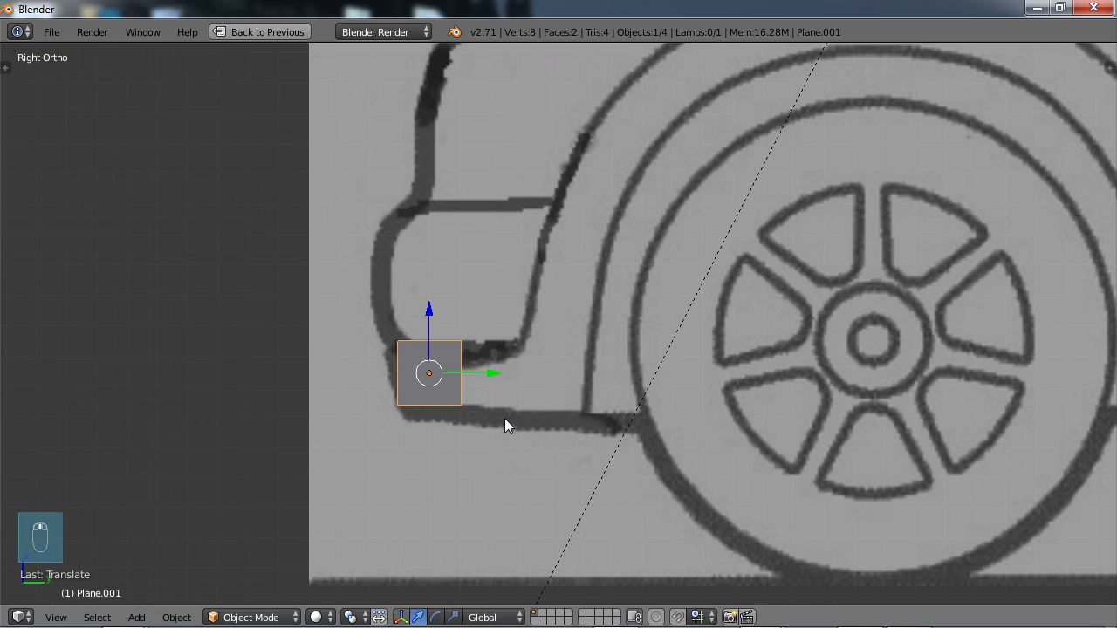
key("g")
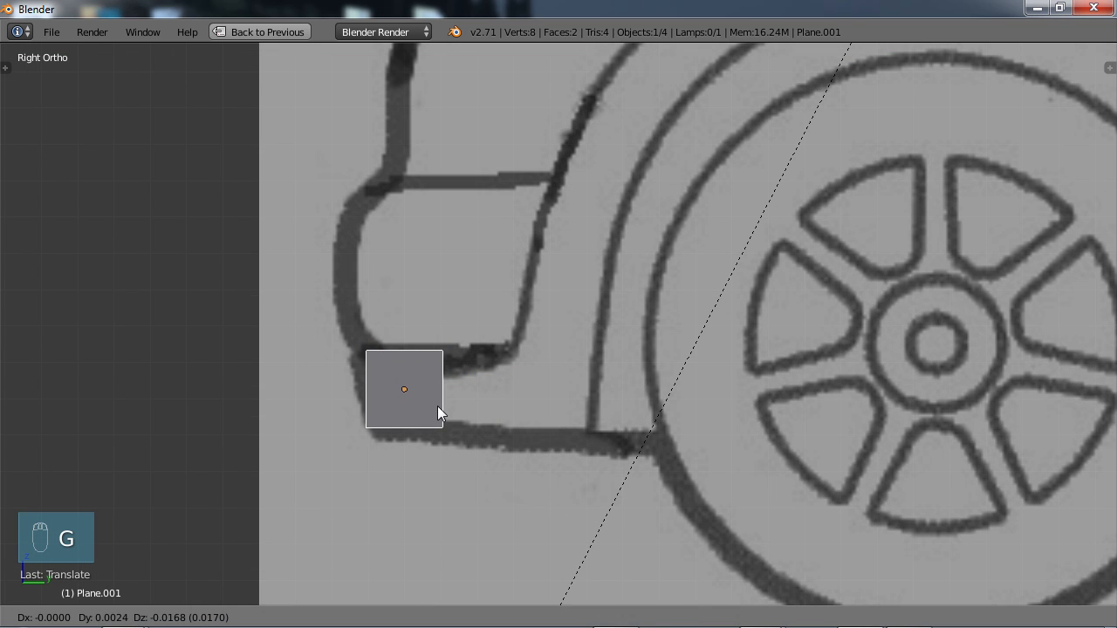
left_click(438, 408)
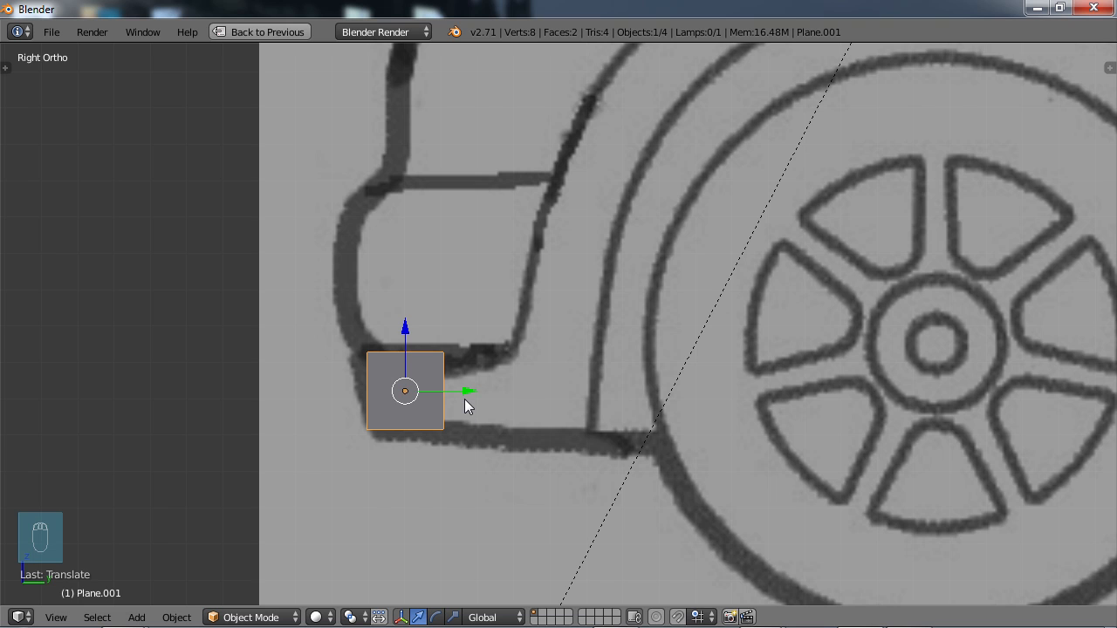
Step: Enter Edit Mode on the small plane and display it as wireframe so the reference lines show through
key("Tab")
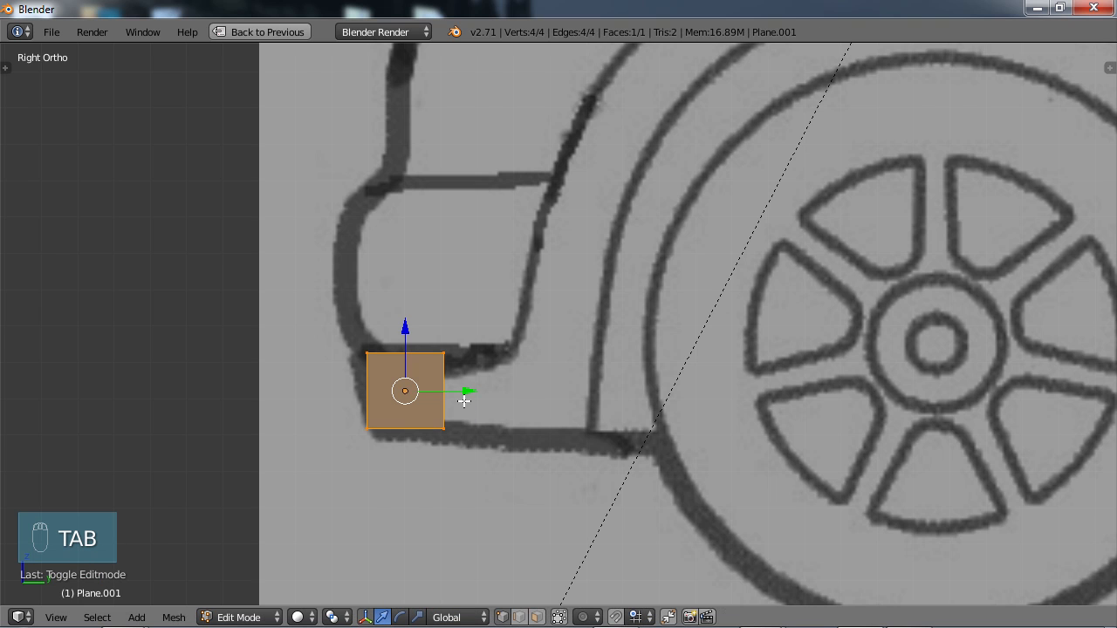
key("z")
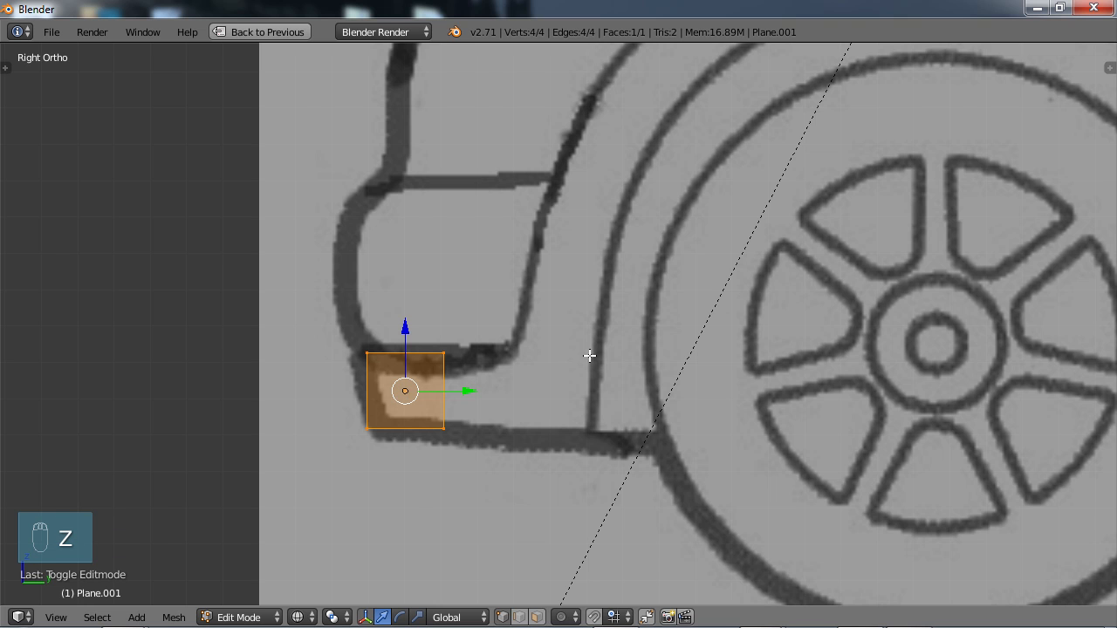
middle_click_drag(459, 410, 479, 410, "shift")
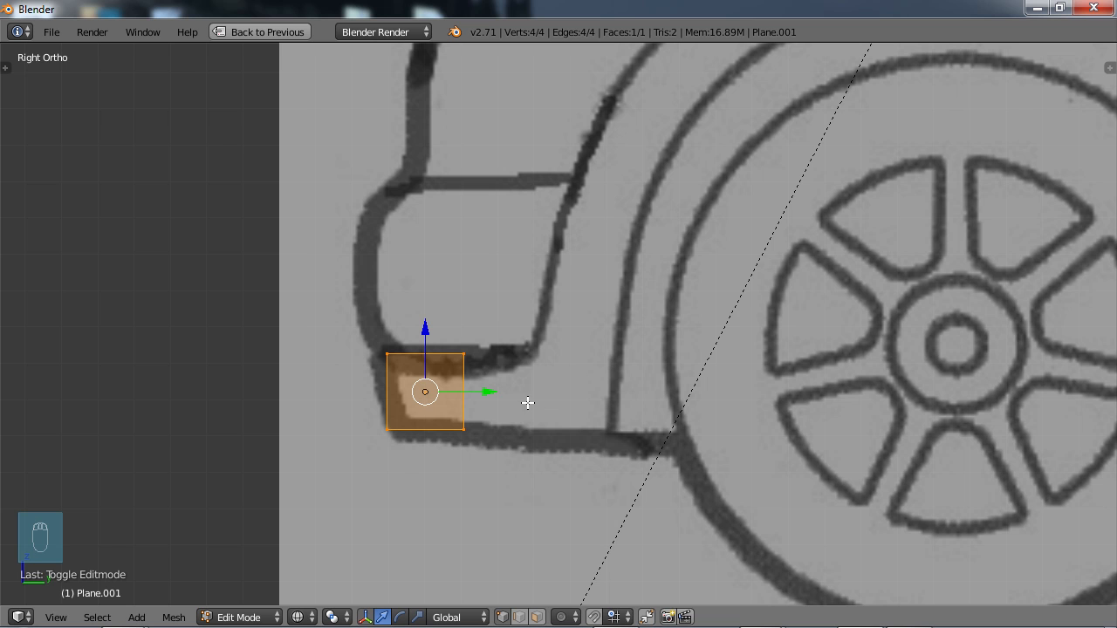
scroll(484, 424, "down", 4)
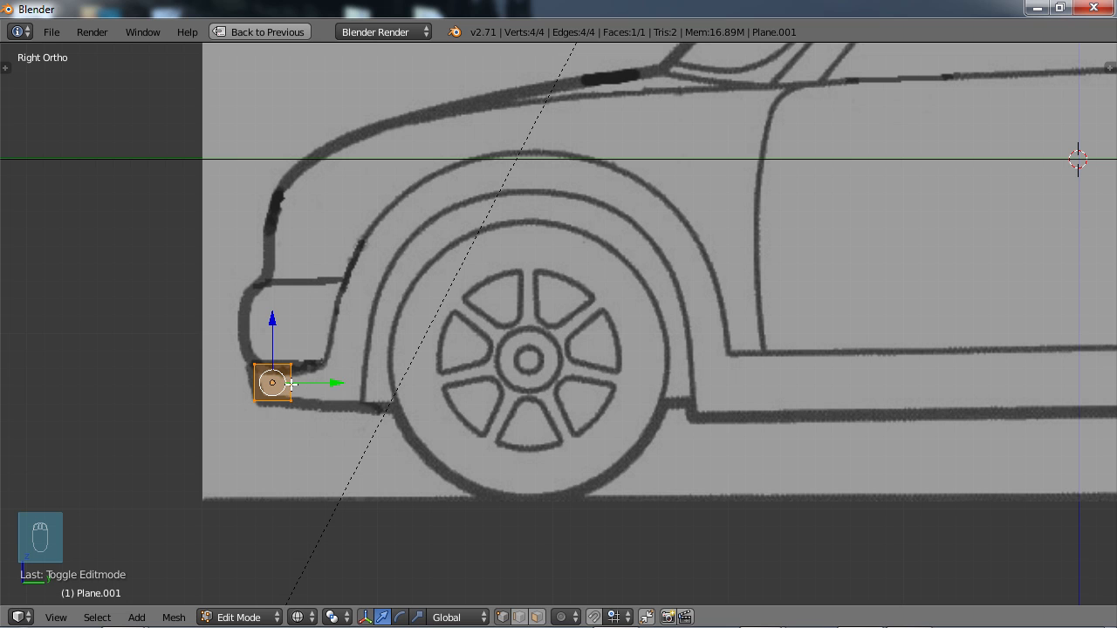
scroll(296, 405, "down", 1)
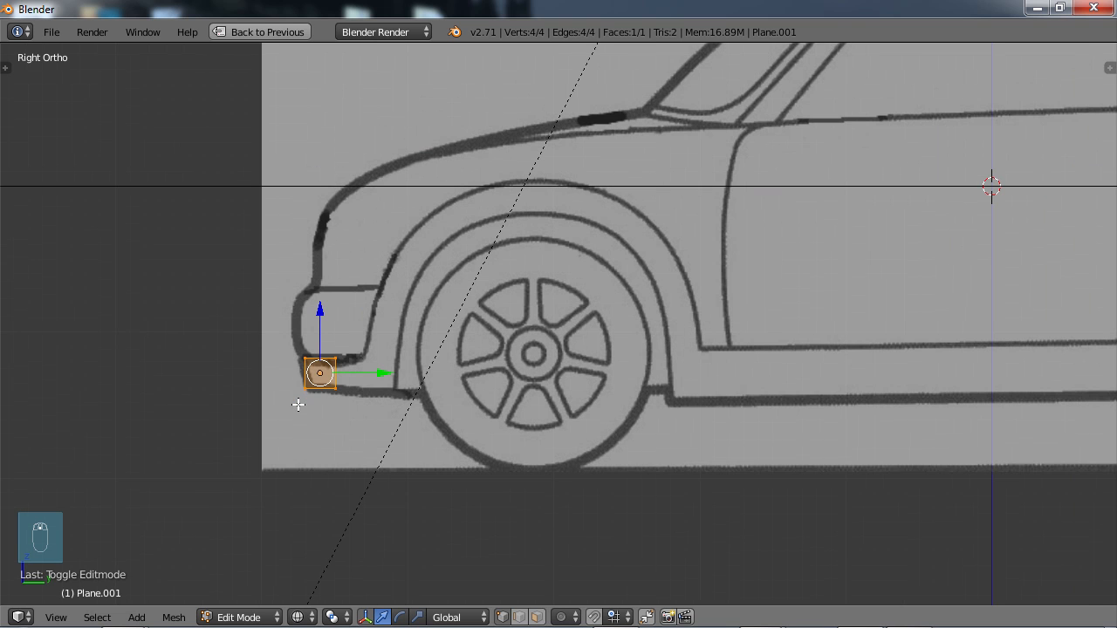
middle_click_drag(312, 408, 249, 461, "shift")
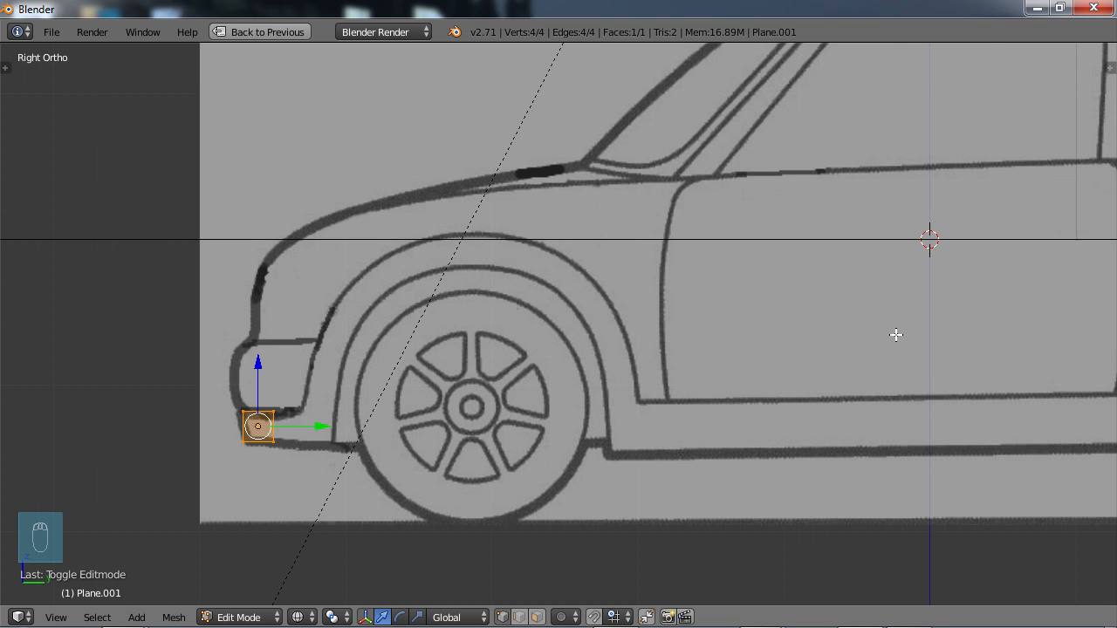
scroll(894, 333, "down", 2)
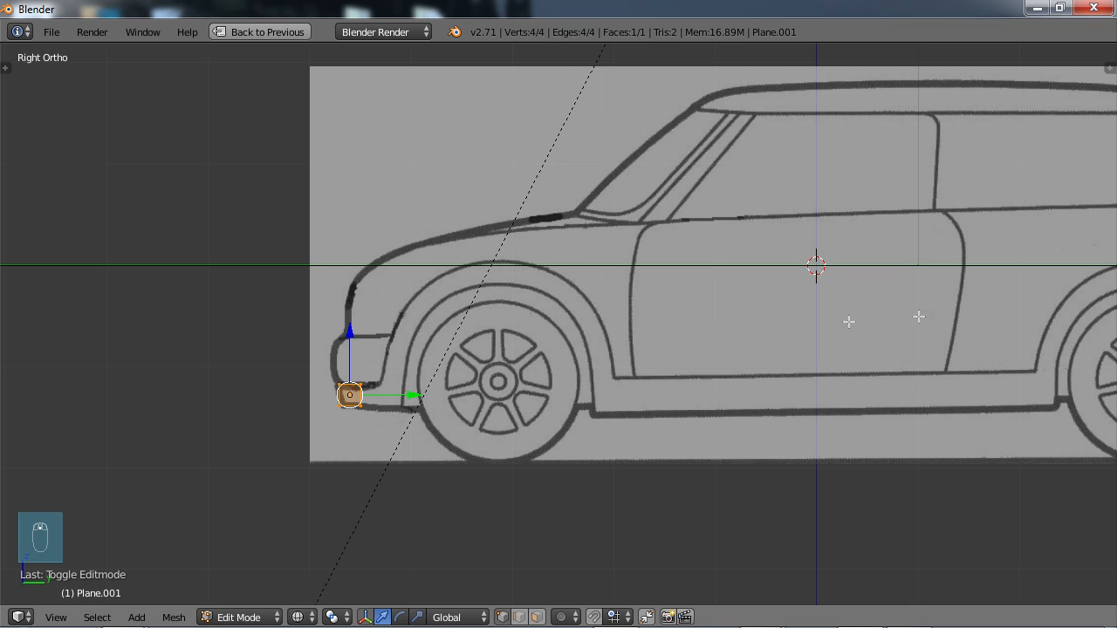
scroll(339, 441, "up", 5)
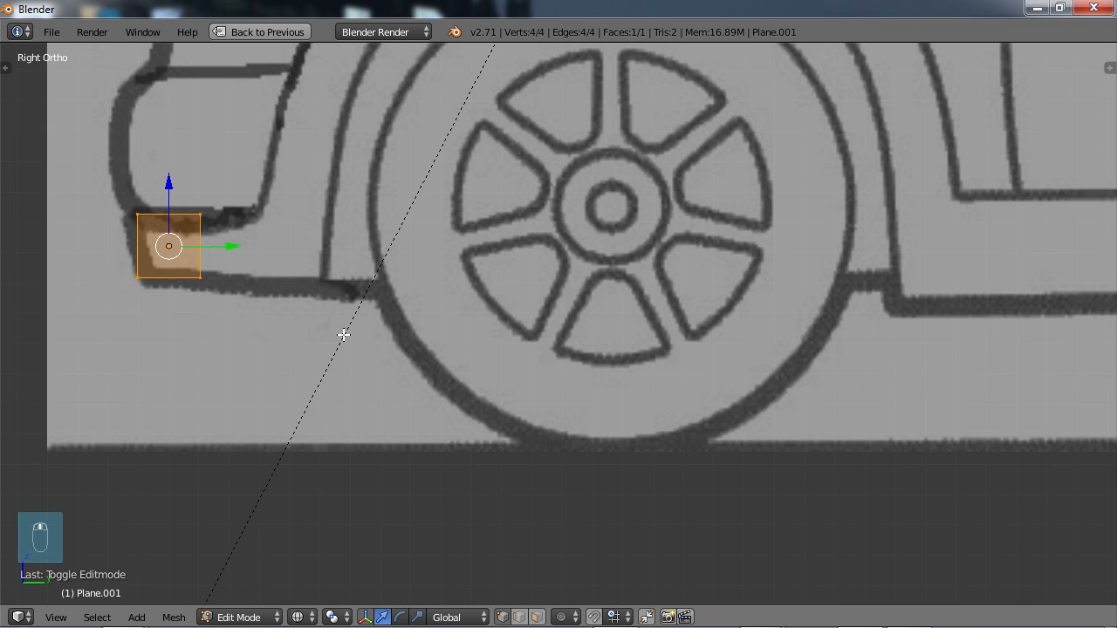
middle_click_drag(343, 334, 460, 386, "shift")
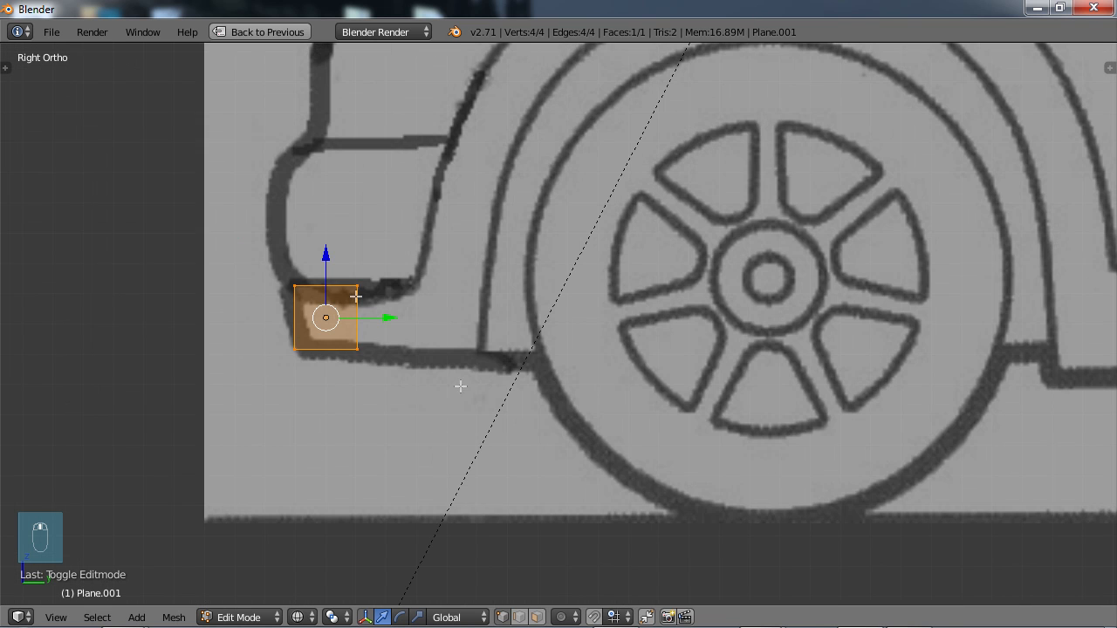
Step: Select the plane's two rear vertices and move them back to where the bumper's underside meets the outer wheel arch line
right_click(357, 288)
key("b")
left_click_drag(342, 261, 379, 378)
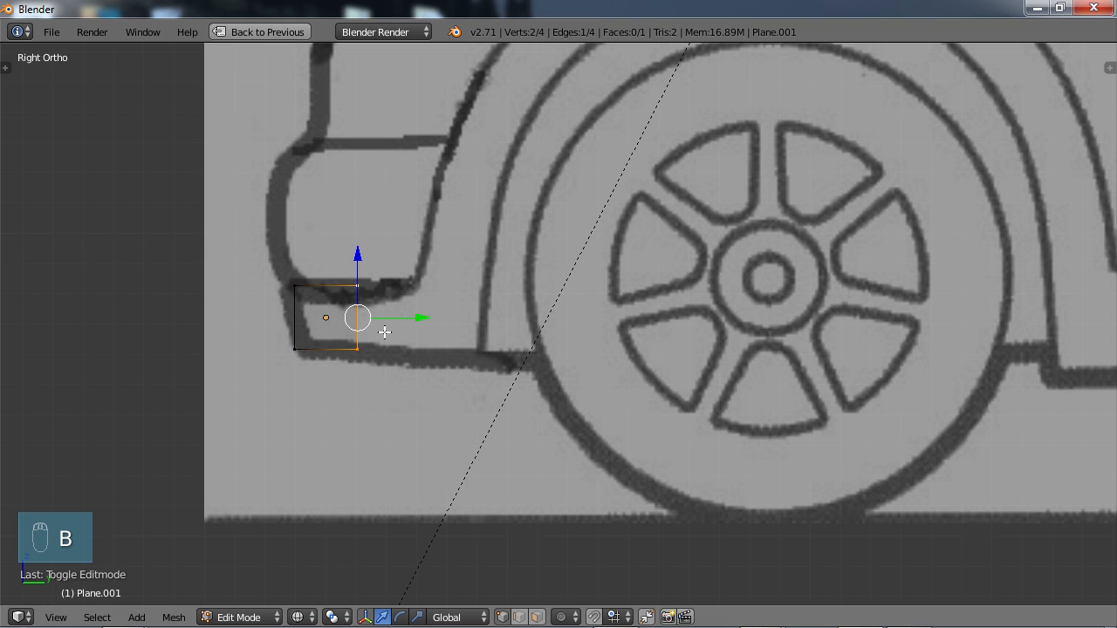
key("g")
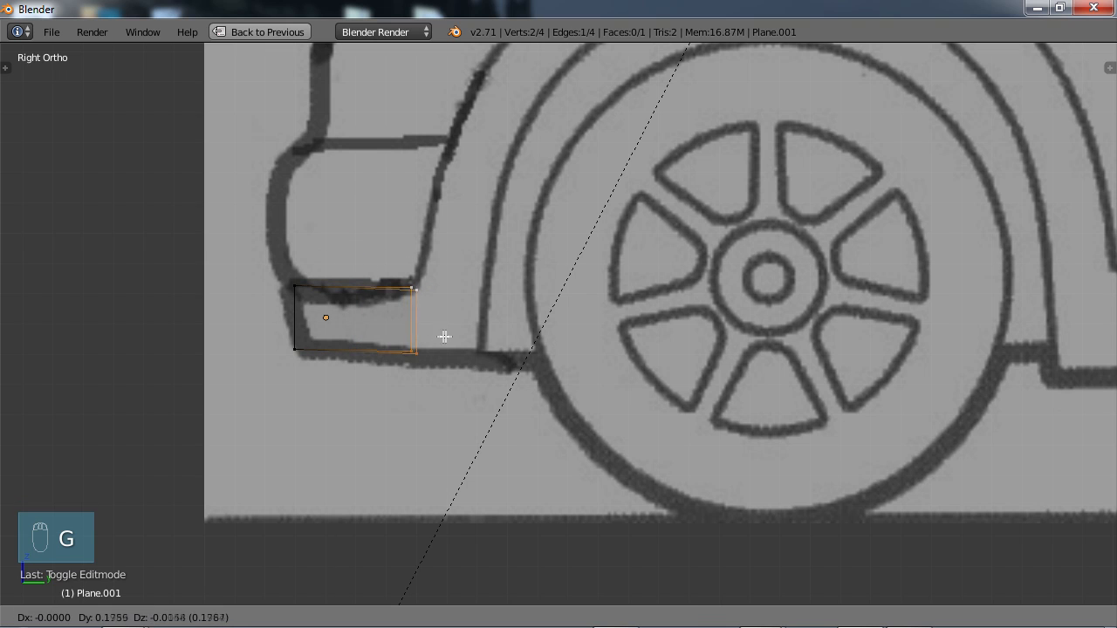
left_click(444, 331)
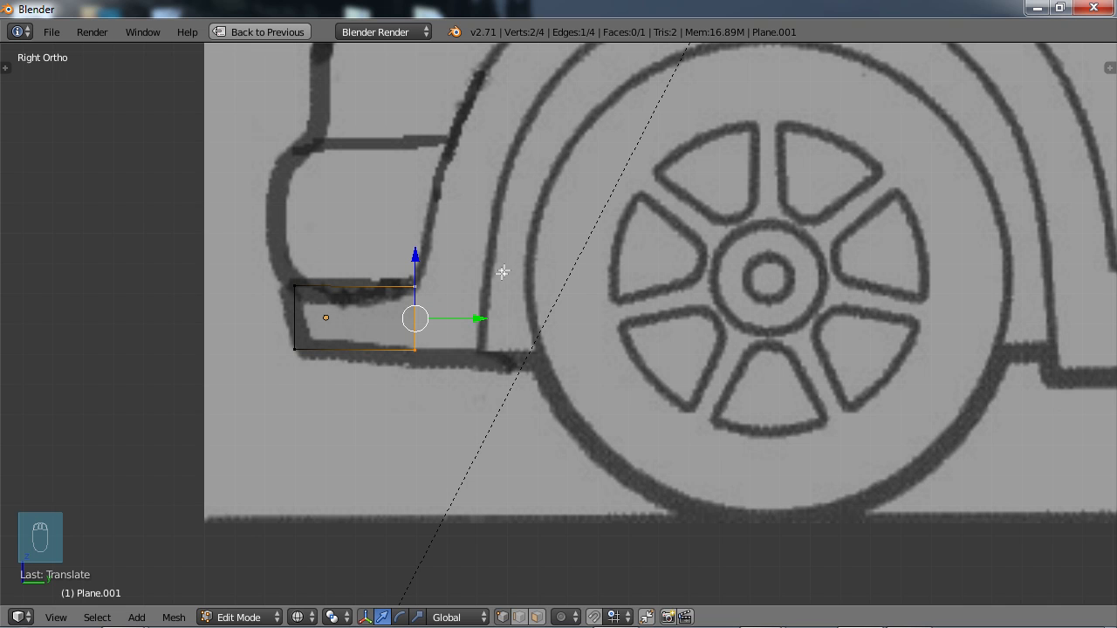
Step: Try a centred vertical loop cut across the stretched face and undo it
middle_click_drag(475, 246, 441, 306, "shift")
middle_click_drag(439, 255, 409, 307, "shift")
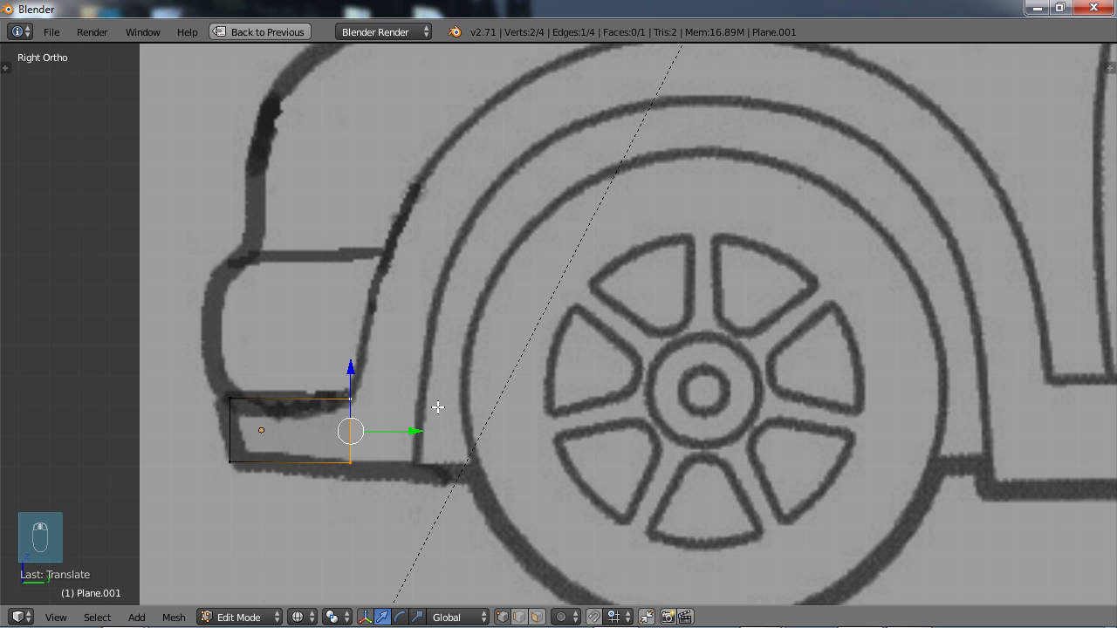
scroll(370, 418, "down", 2)
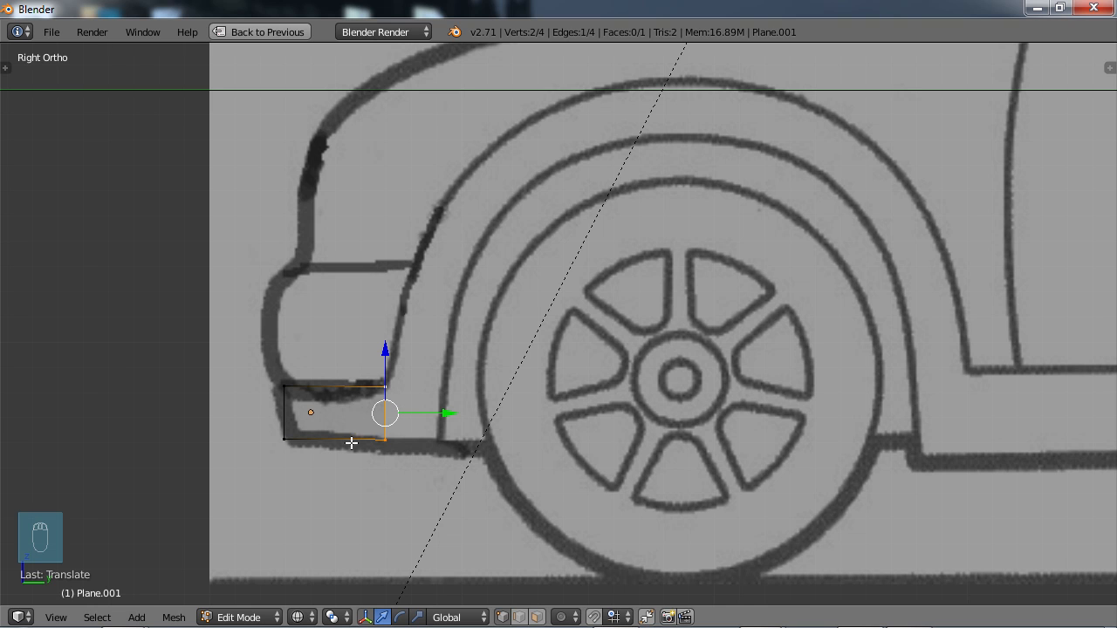
key("ctrl+r")
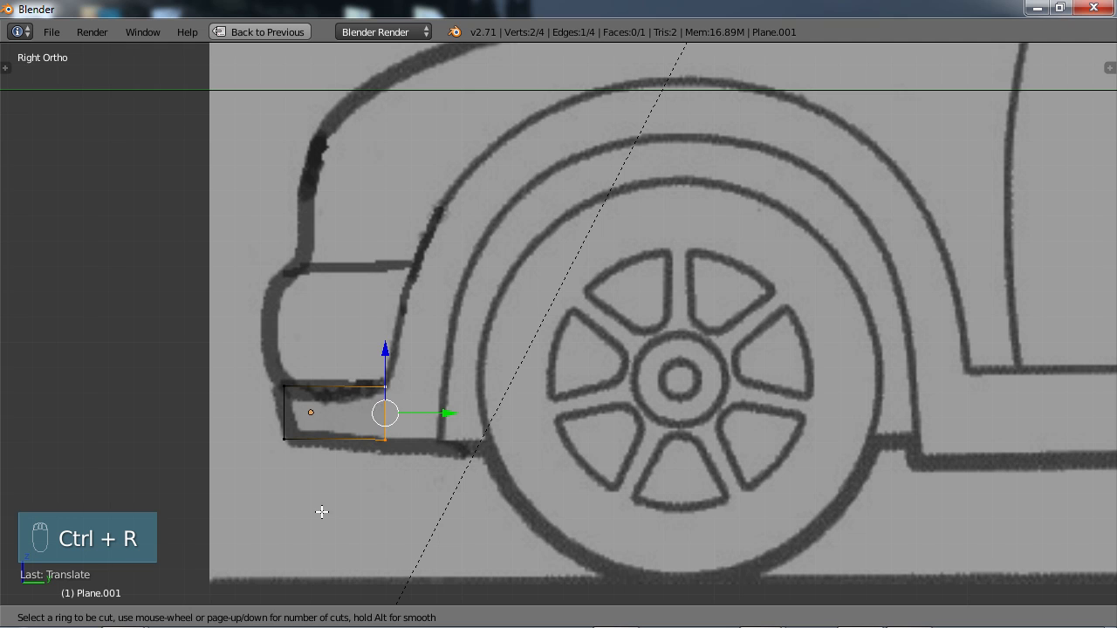
left_click(320, 419)
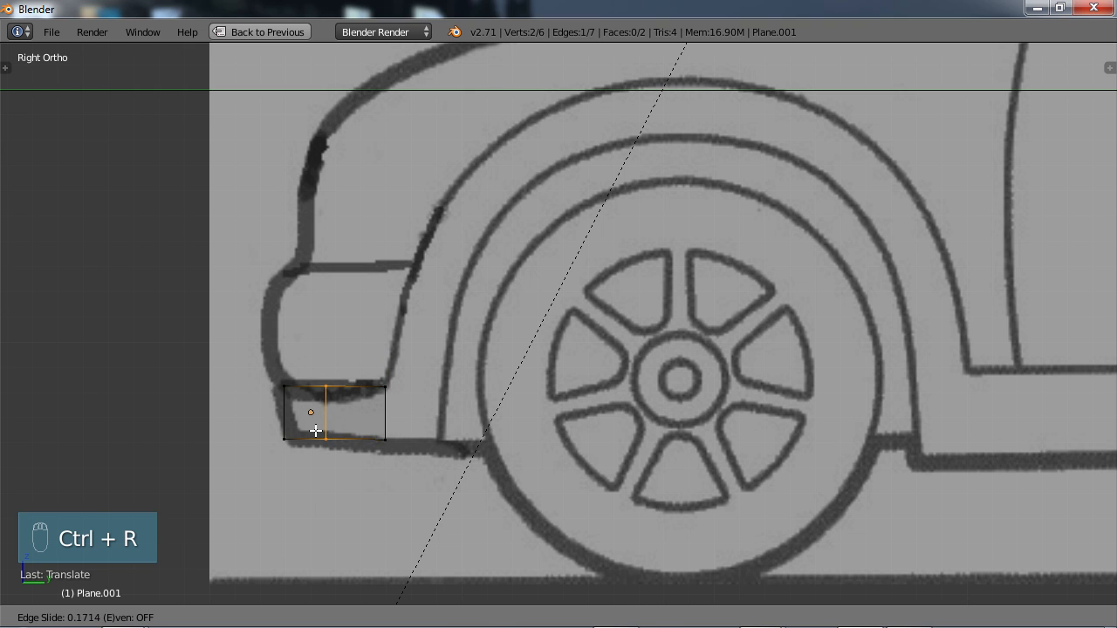
right_click(318, 433)
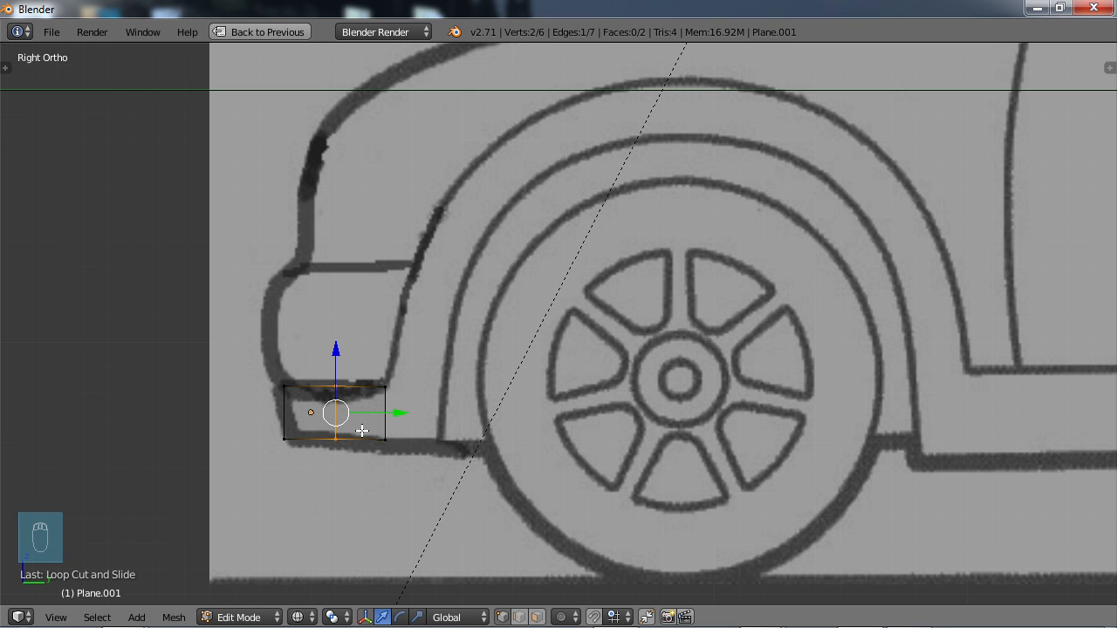
key("ctrl+z")
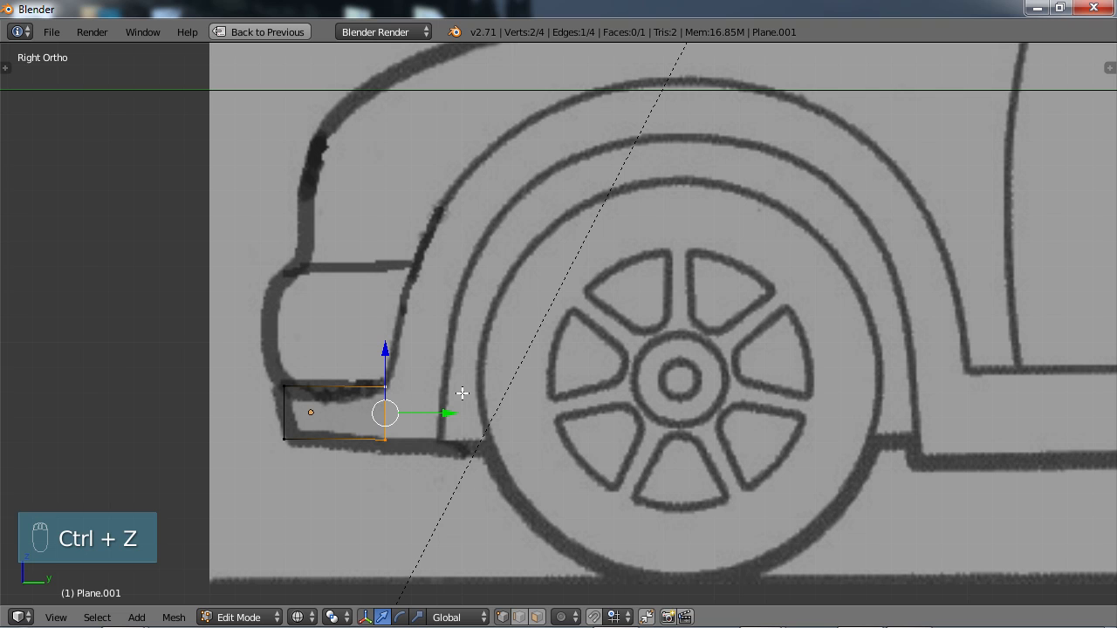
Step: Extrude the face's rear edge about 0.23 units back to the inner wheel arch line and rotate it about 5.3 degrees to match
left_click(393, 423)
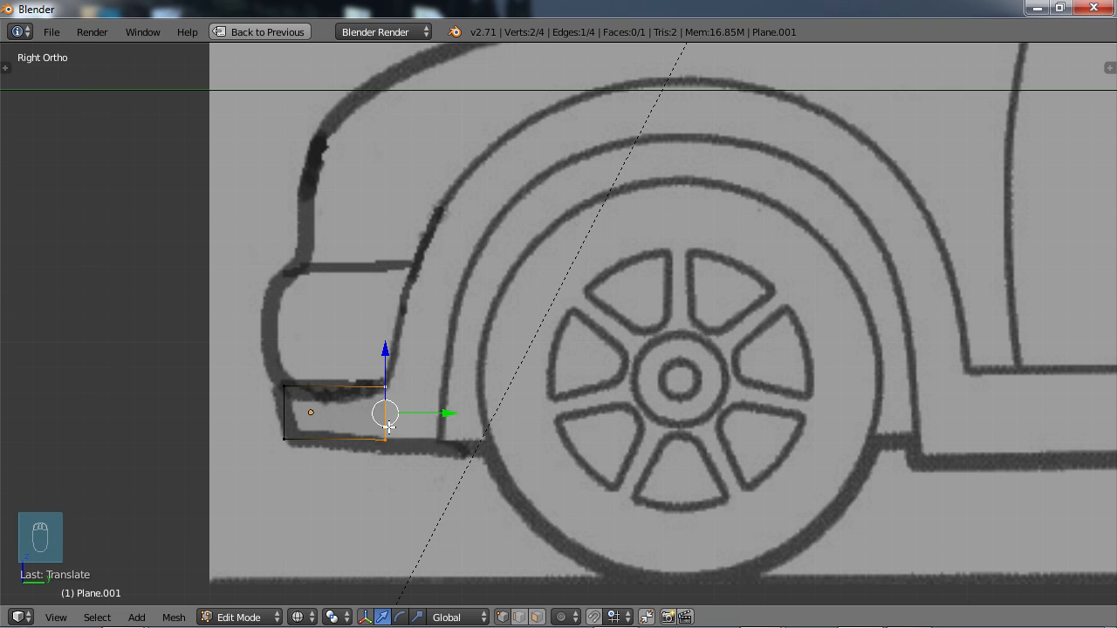
key("e")
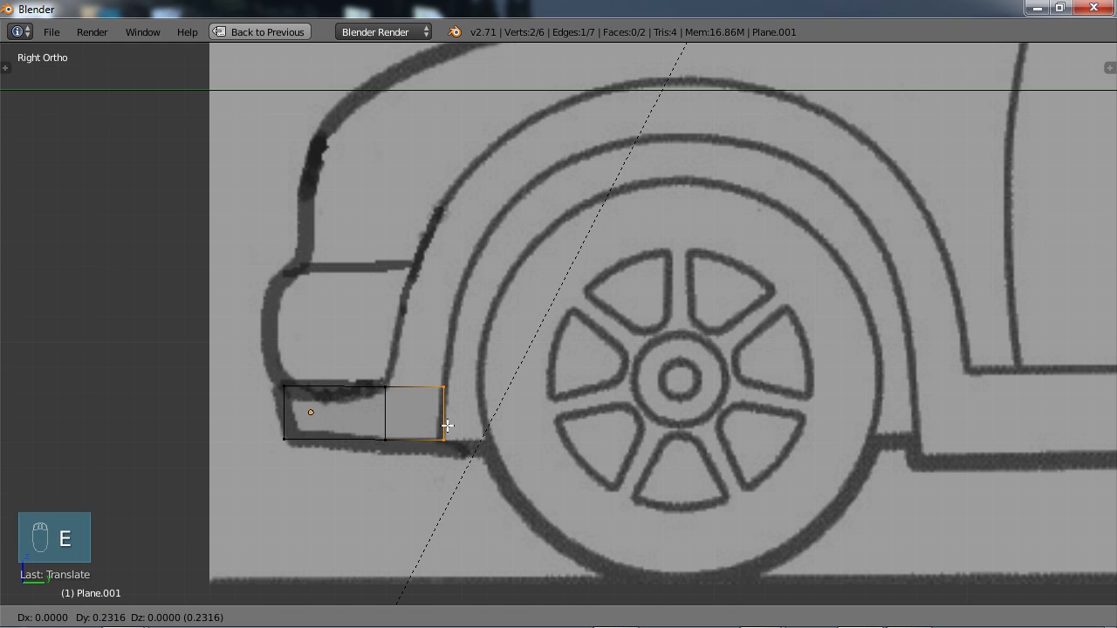
left_click(447, 424)
key("r")
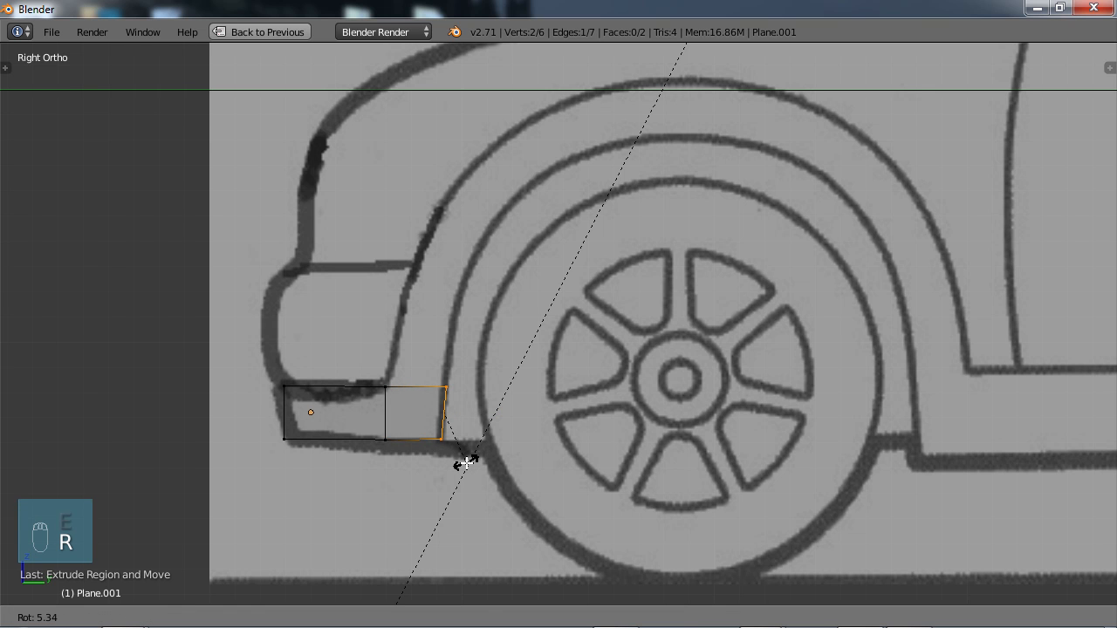
left_click(466, 462)
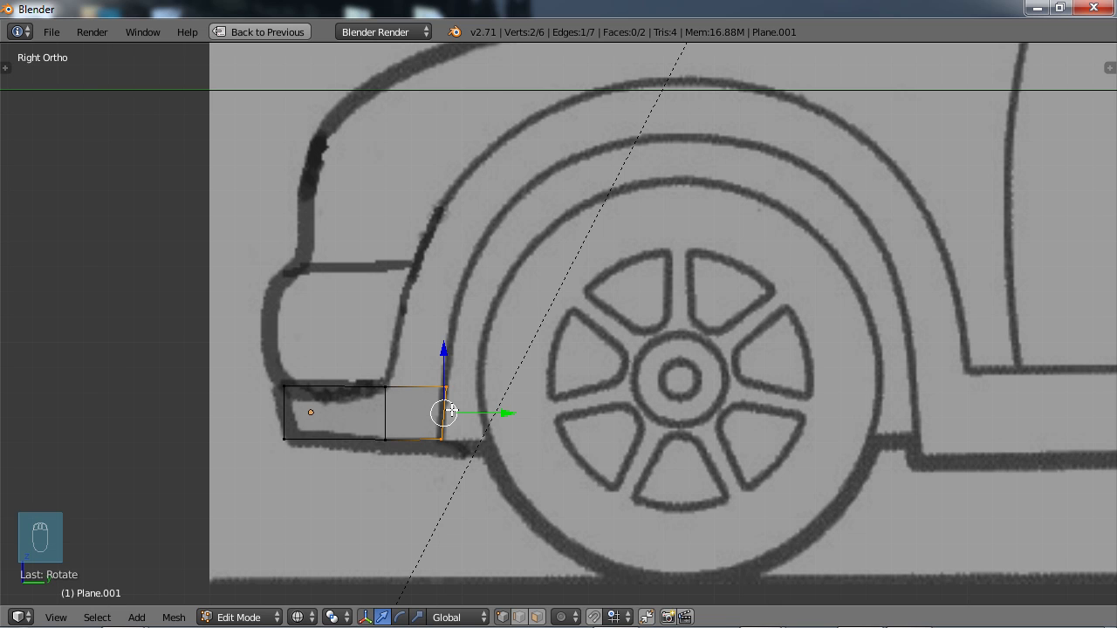
Step: Extrude the rear lower face's top edge up to the bumper's upper line, rotate it about 8.7 degrees and shrink it to the arch width
right_click(386, 385)
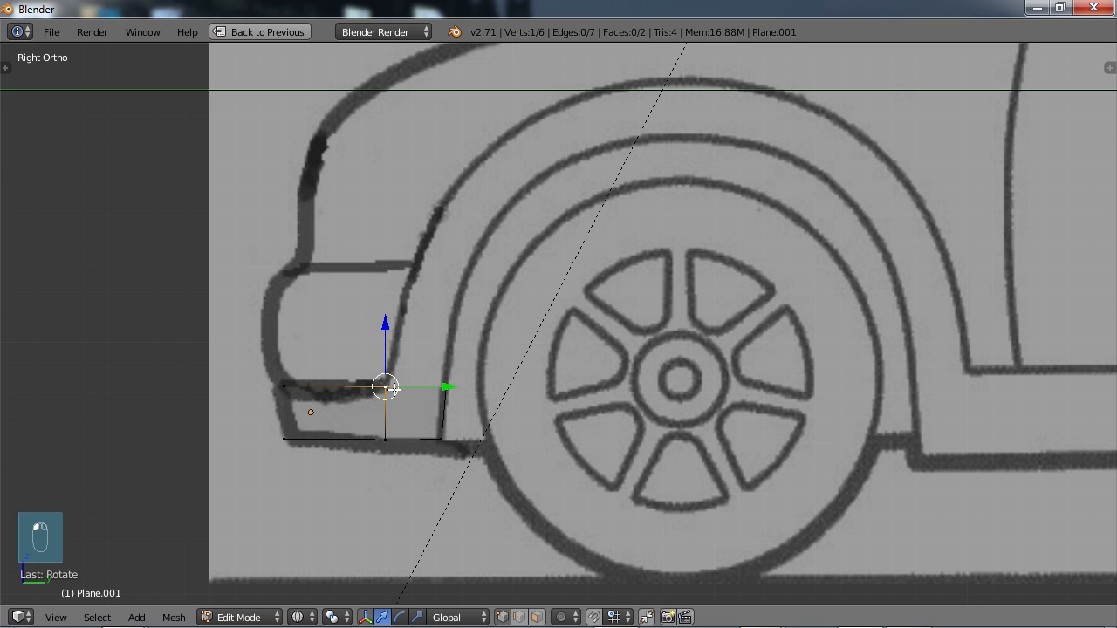
right_click(444, 389, "shift")
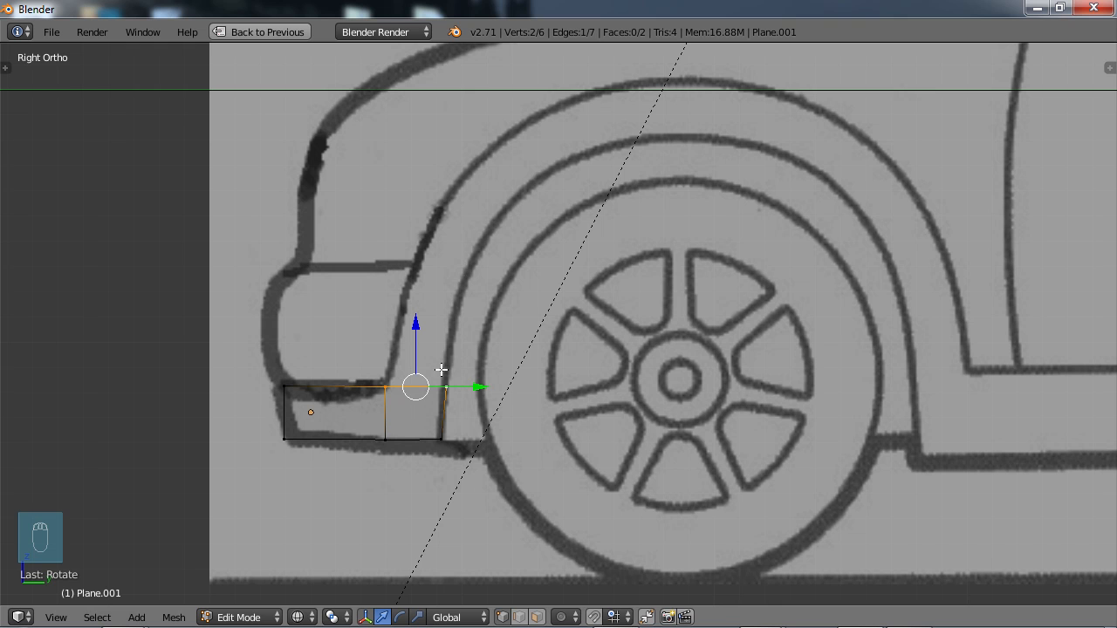
key("e")
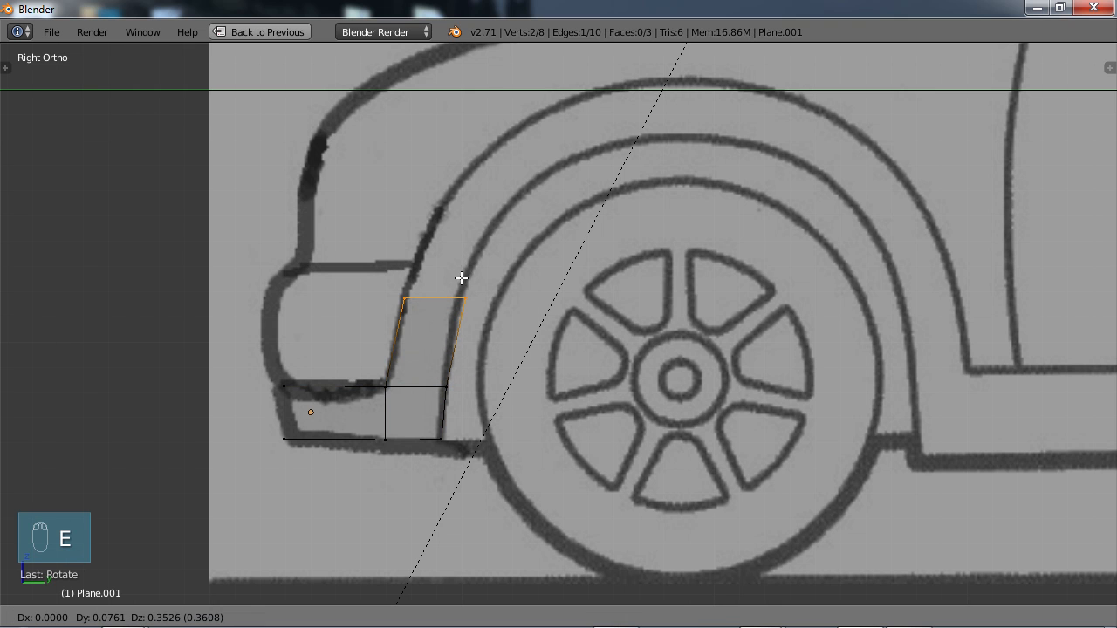
left_click(468, 249)
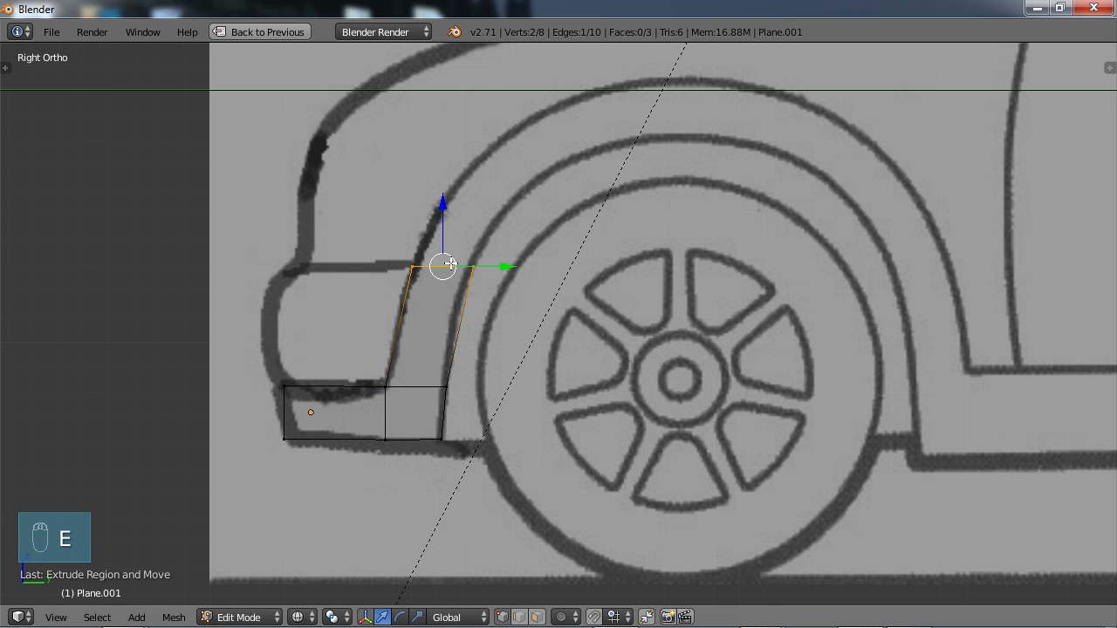
key("r")
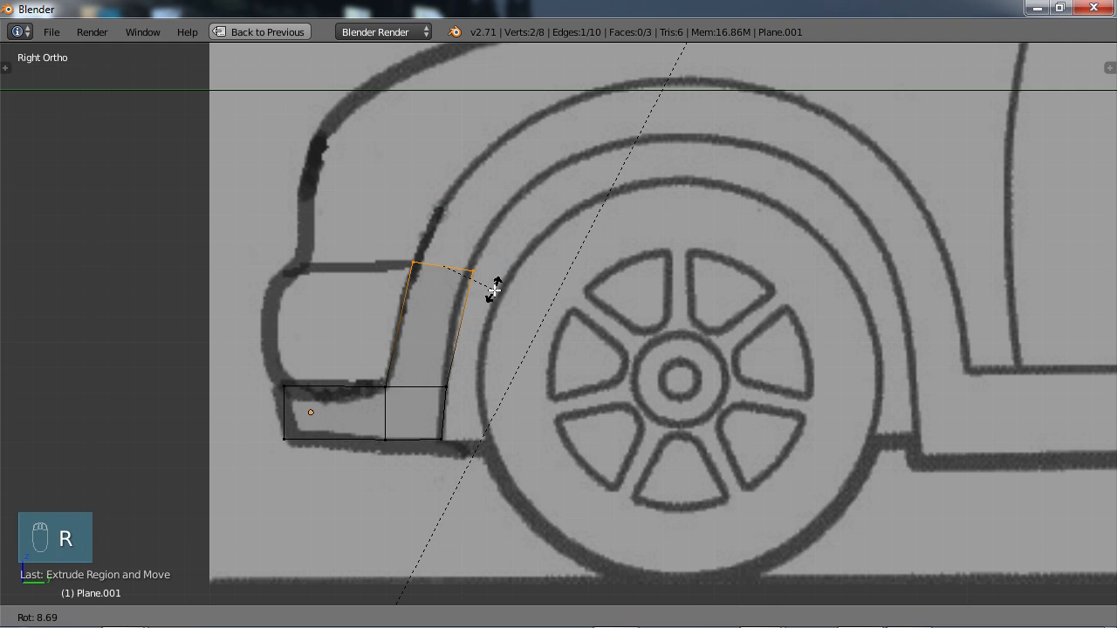
left_click(493, 292)
key("s")
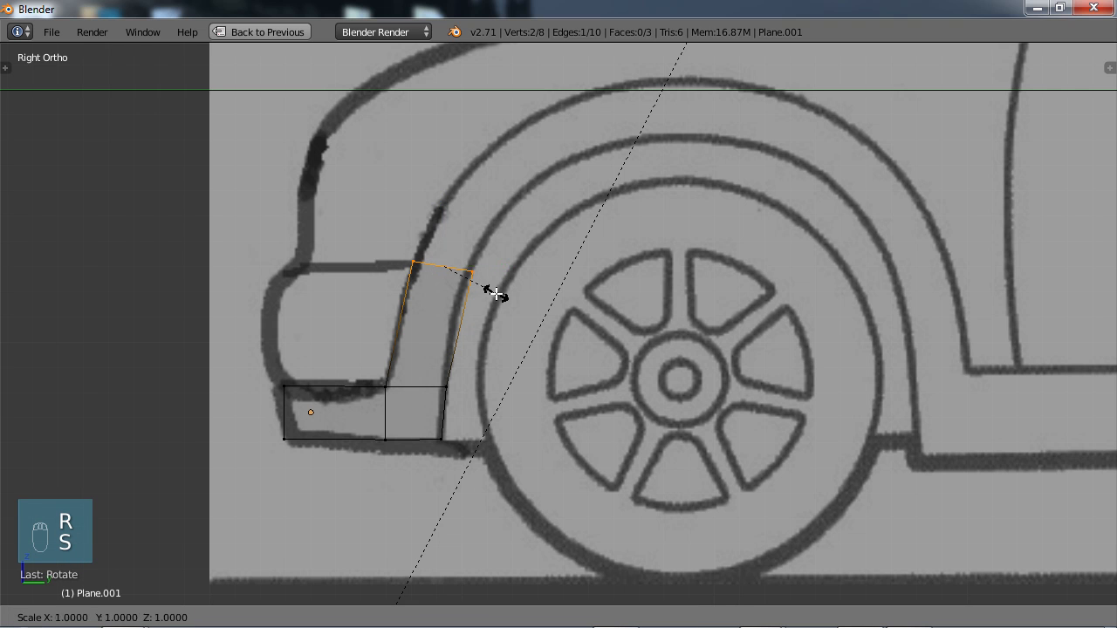
left_click(487, 292)
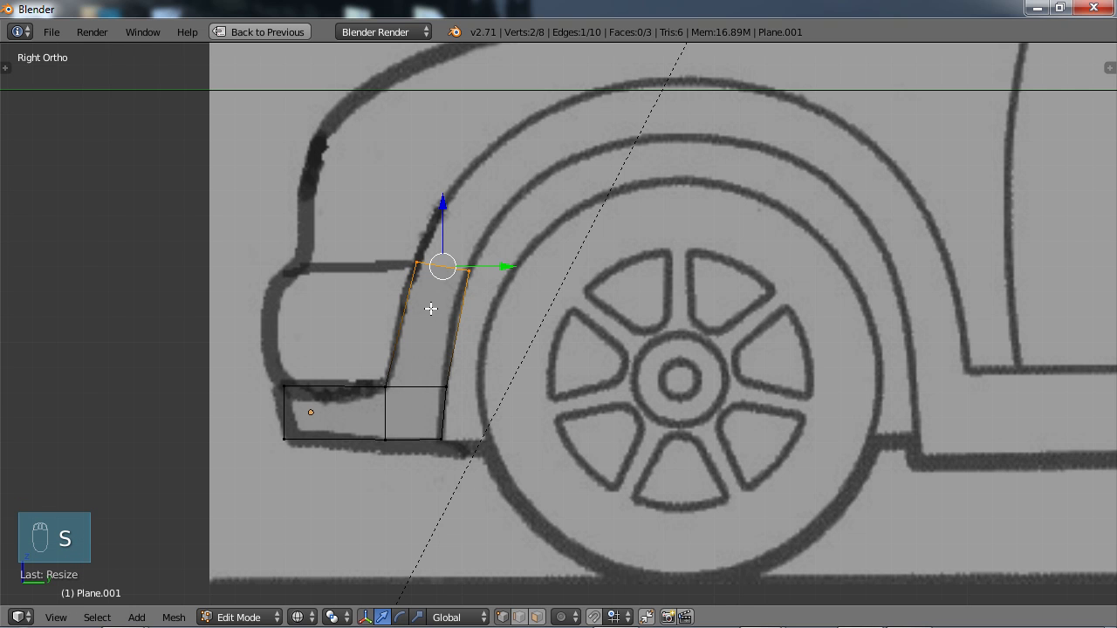
Step: Extrude the strip's end edge up the arch's front curve, then rotate and move it to span the outer and inner arch lines
mouse_move(495, 211)
middle_mouse_down("shift")
mouse_move(406, 312)
mouse_move(404, 351)
middle_mouse_up("shift")
key("e")
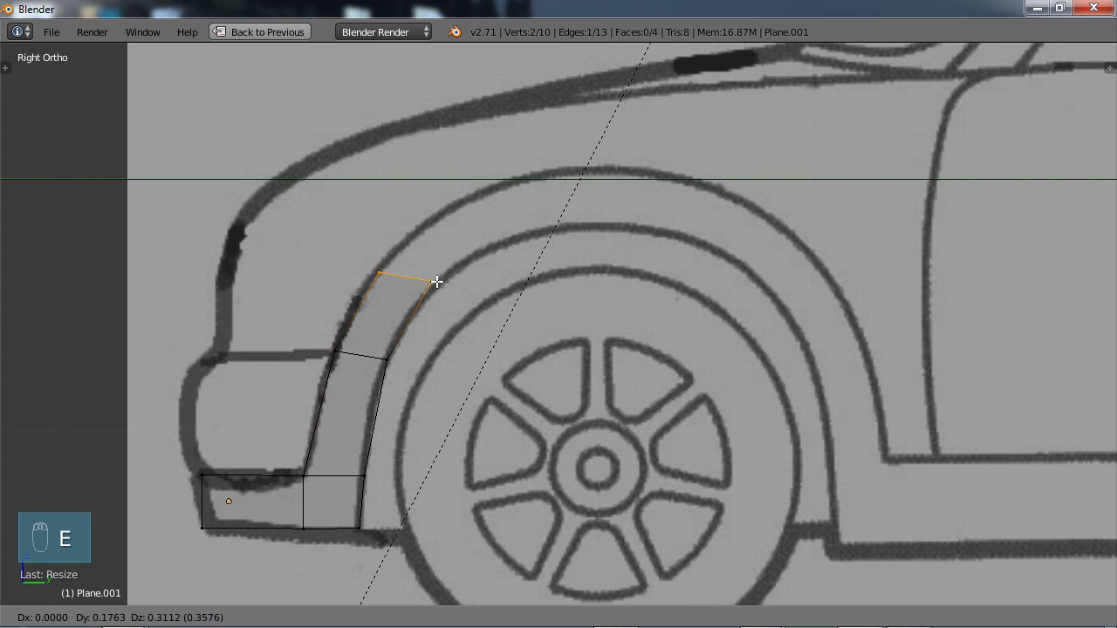
left_click(503, 226)
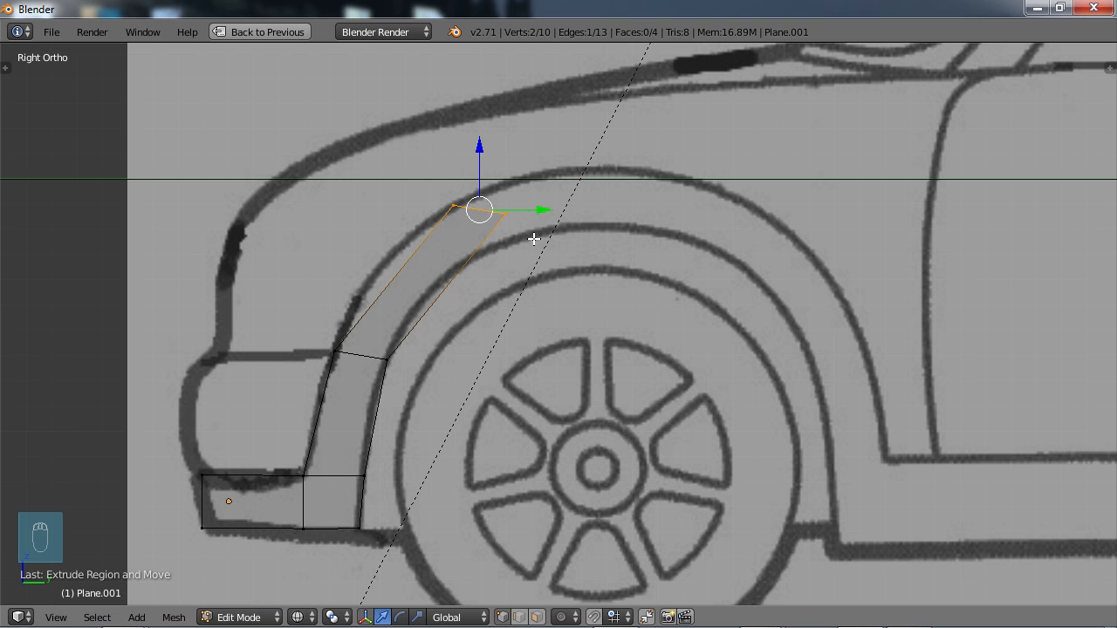
key("r")
left_click(510, 301)
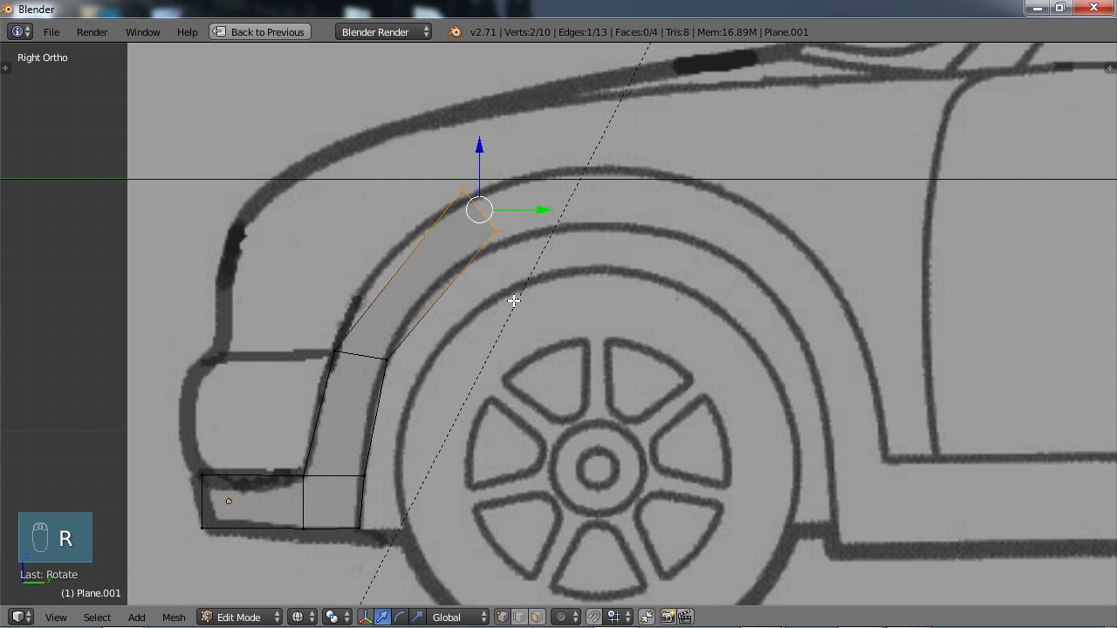
key("g")
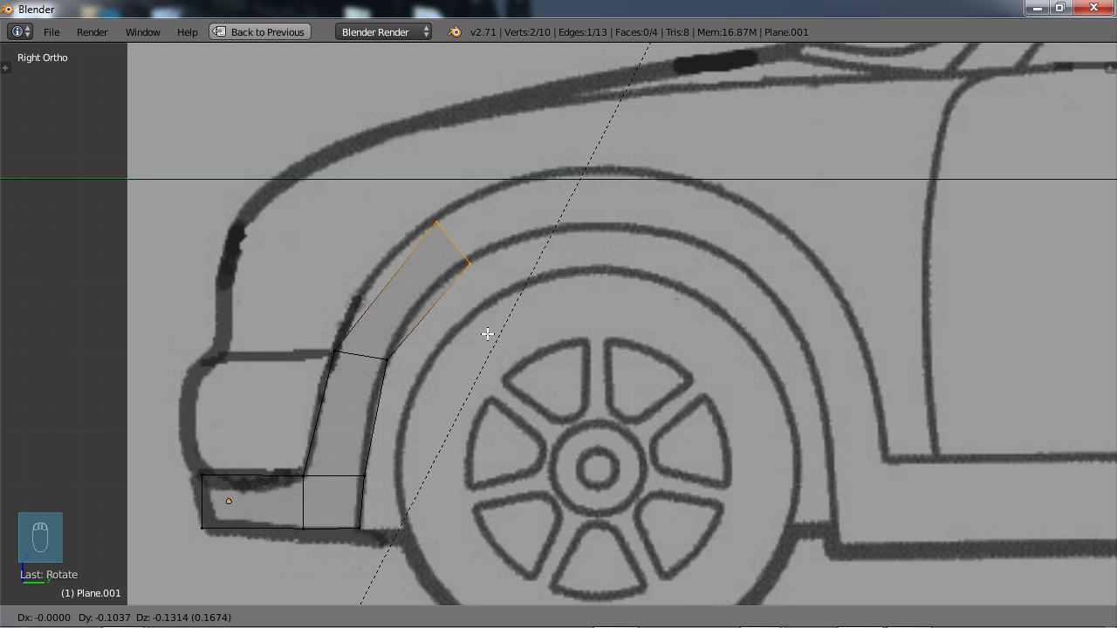
left_click(482, 324)
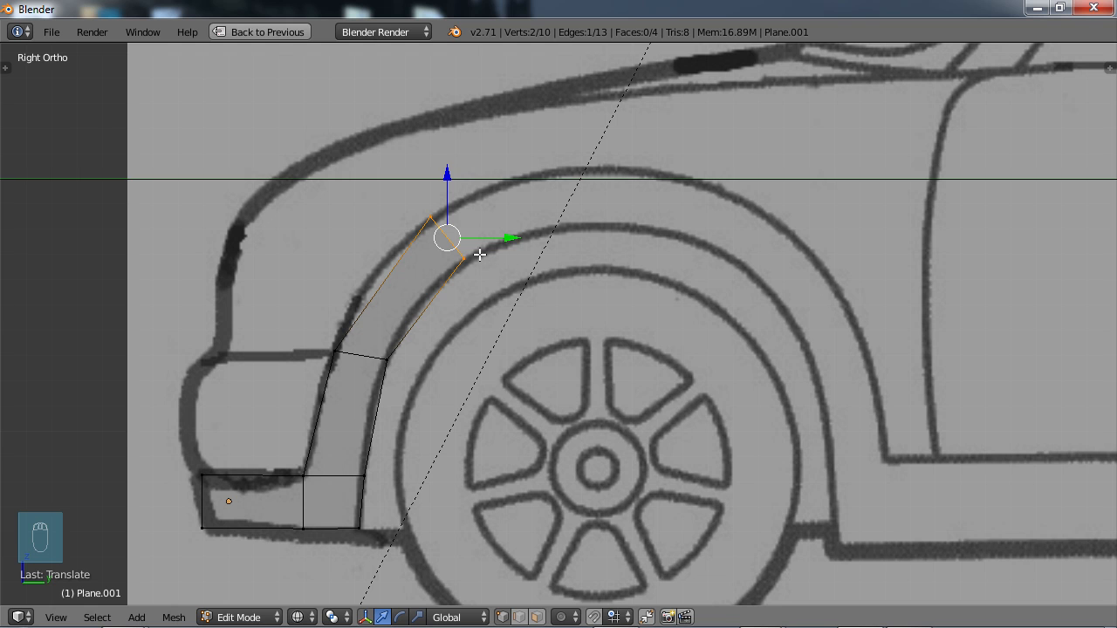
Step: Extrude the end edge back to the crown of the wheel arch, rotate it nearly upright and align it with both arch lines
key("e")
left_click(617, 212)
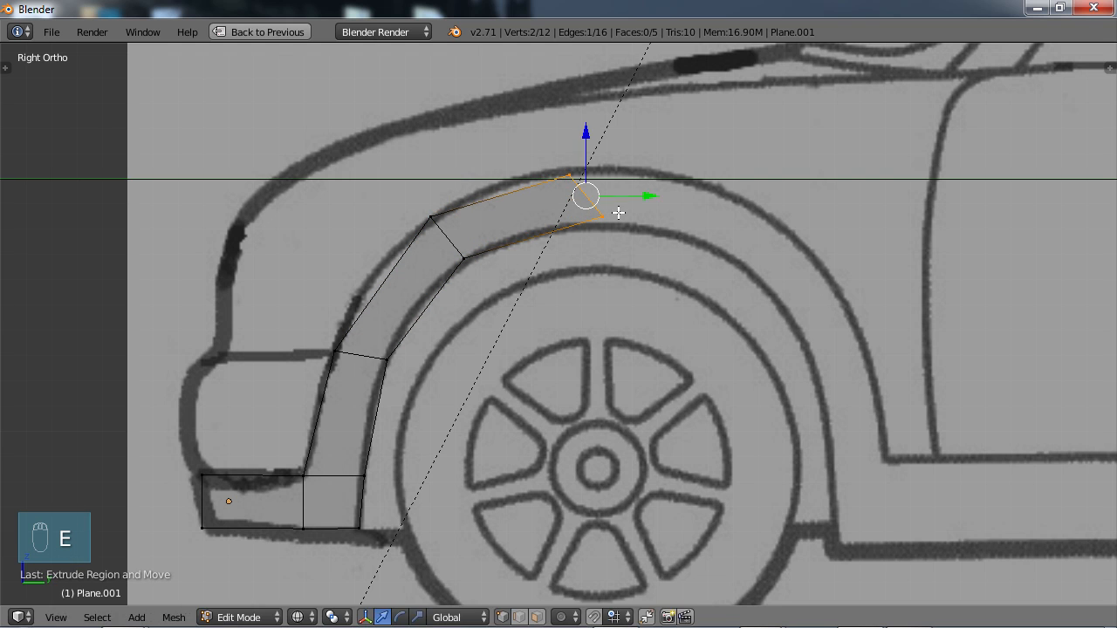
key("r")
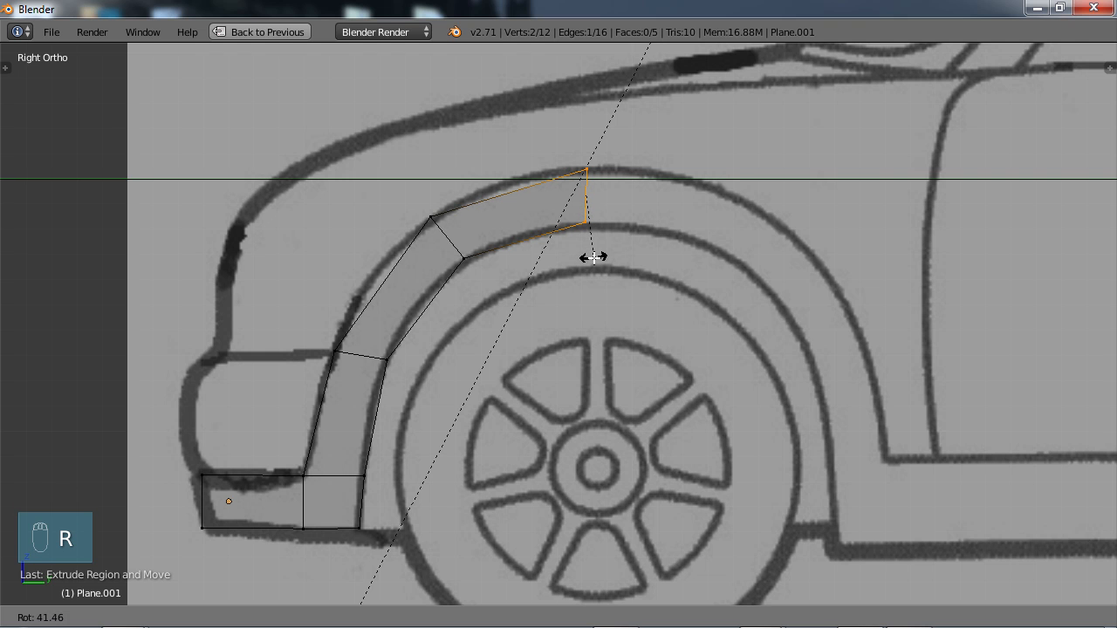
left_click(593, 258)
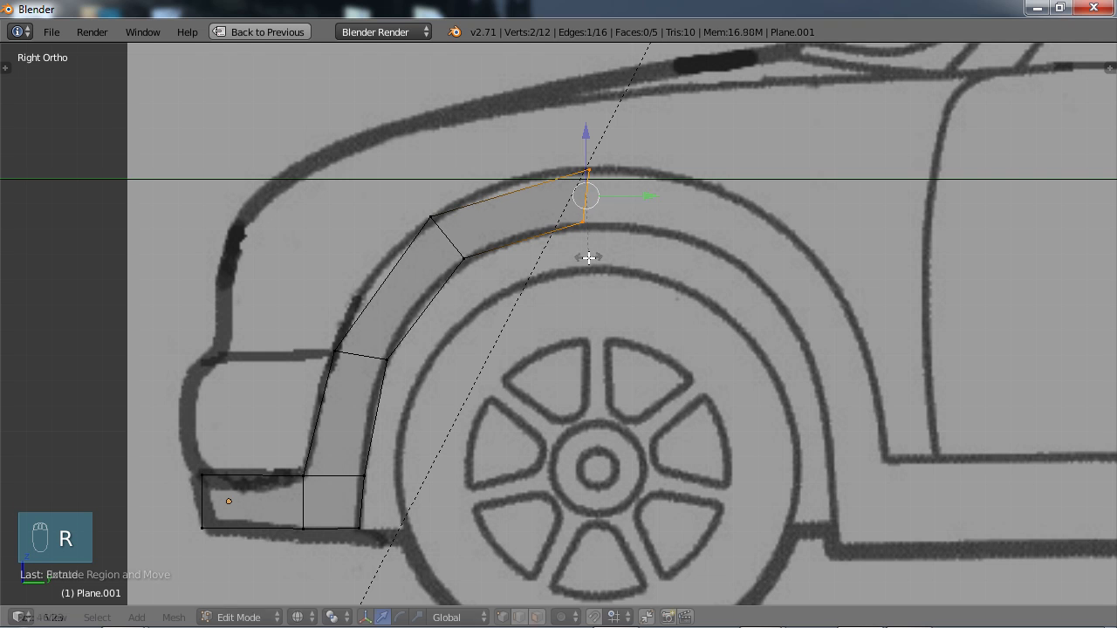
key("g")
left_click(623, 228)
Step: Extrude the crown edge back to the arch's upper rear curve, then rotate and move it to fit between the arch lines
key("e")
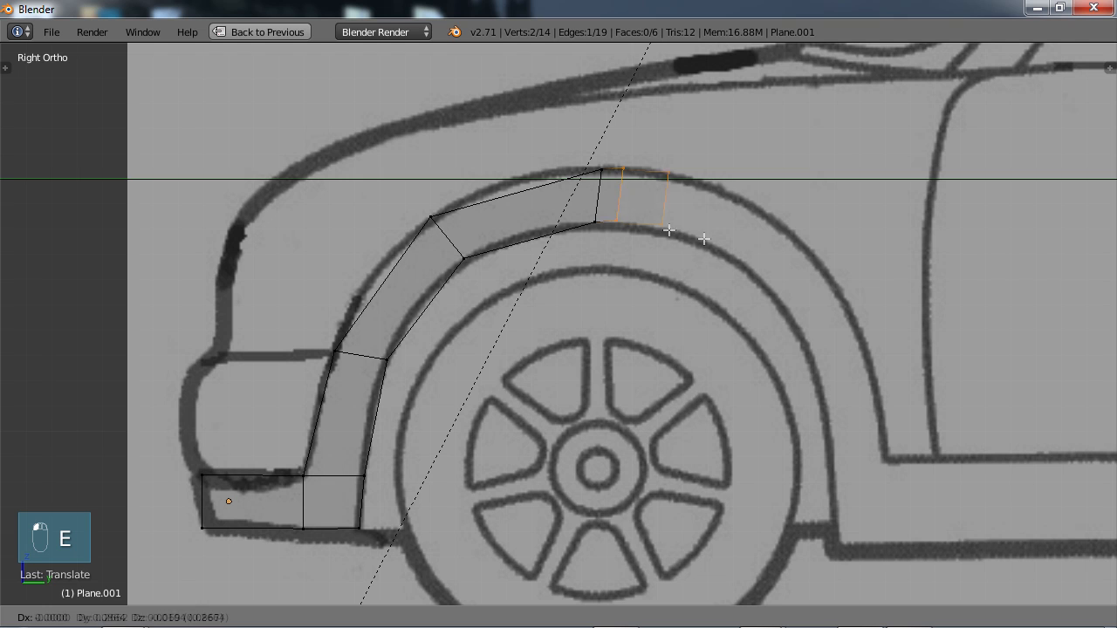
left_click(779, 266)
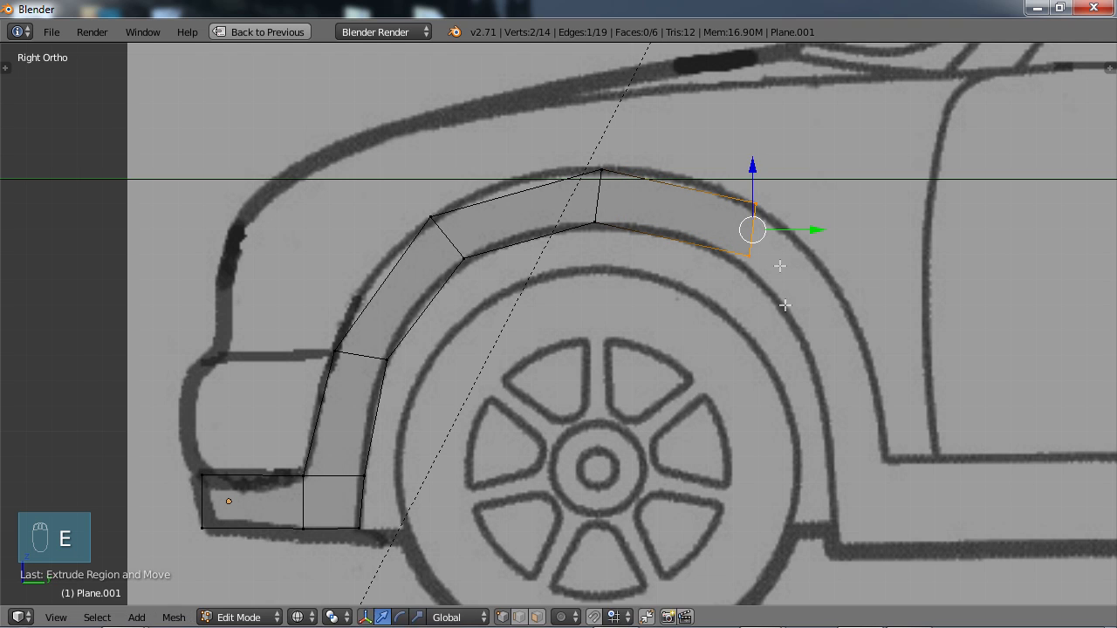
key("r")
left_click(735, 309)
key("g")
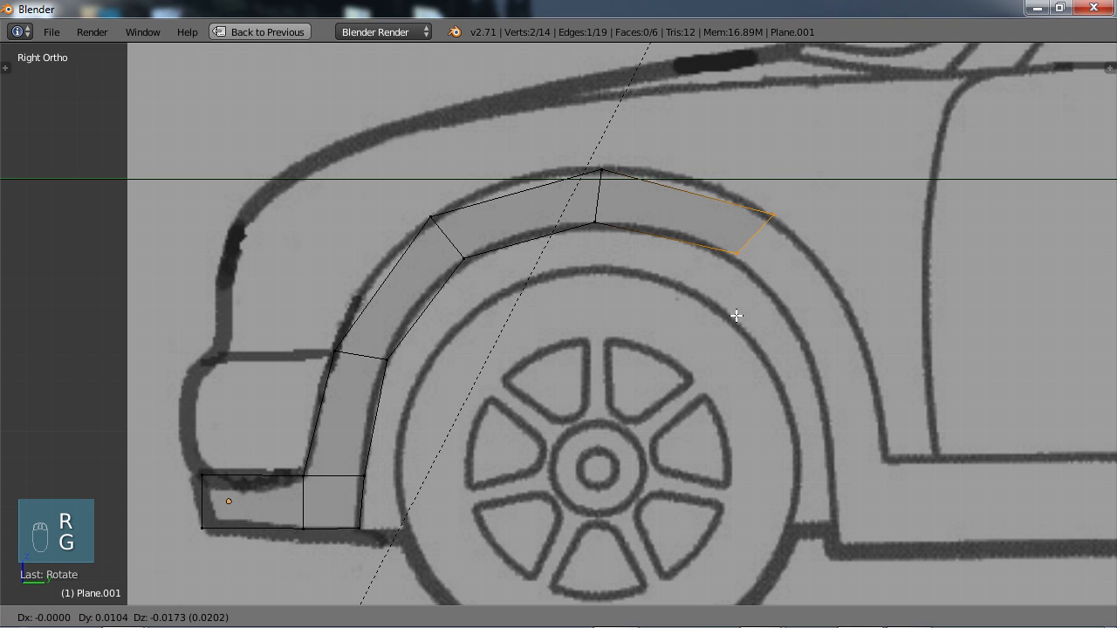
left_click(741, 301)
Step: Extrude the end edge down the arch's rear curve and rotate it to sit square across the two arch lines
key("e")
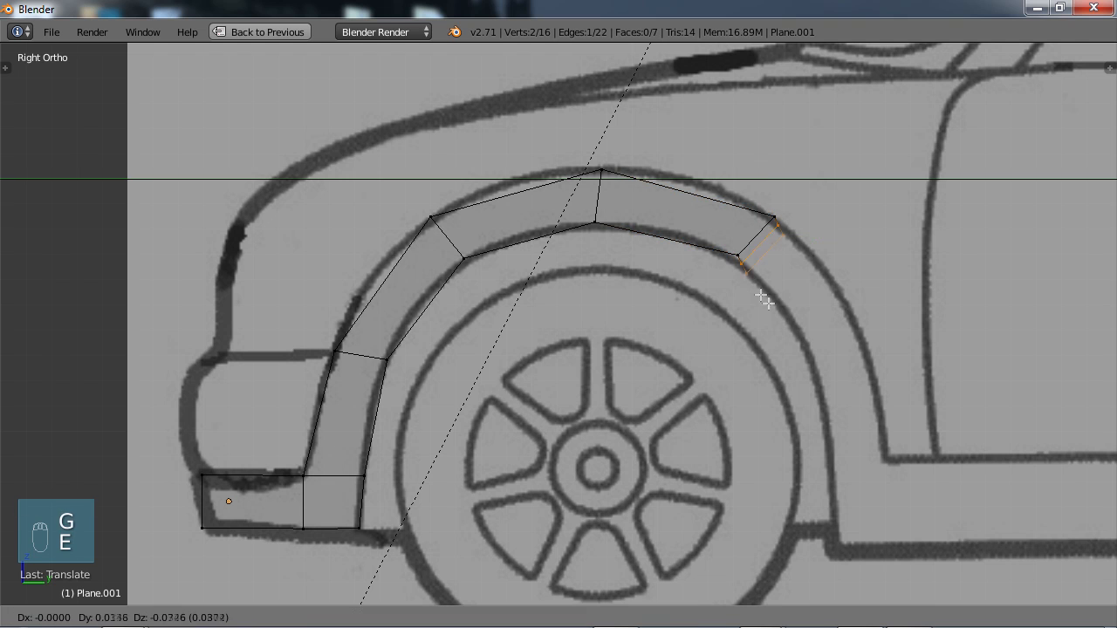
left_click(833, 392)
key("r")
left_click(817, 412)
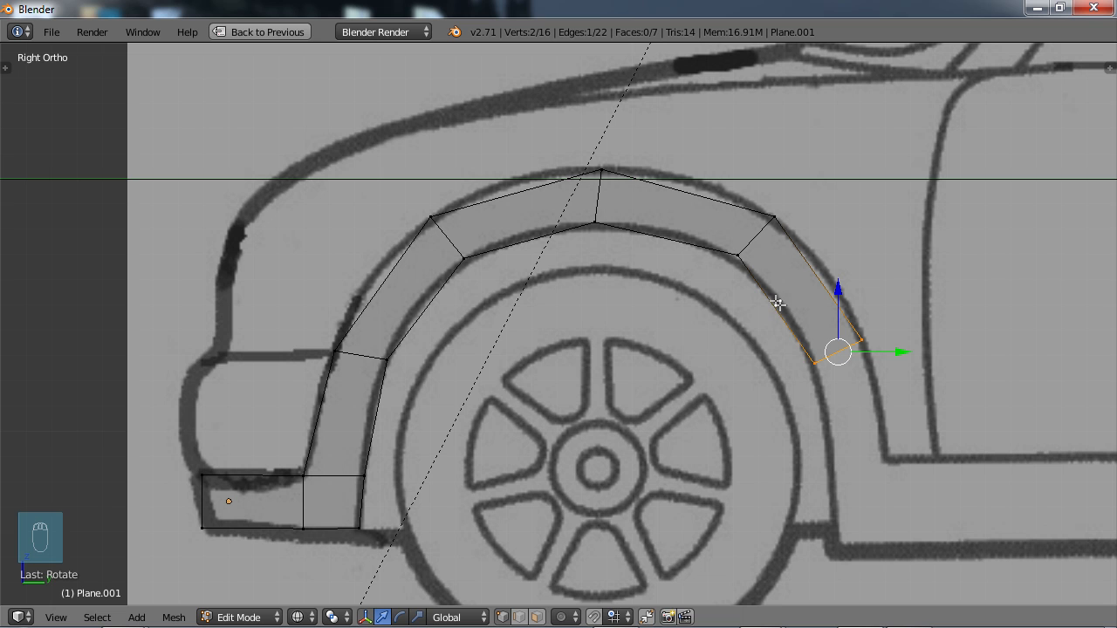
Step: Extrude the end edge down to the door sill's upper line and rotate it about 11.8 degrees
middle_click_drag(807, 354, 634, 285, "shift")
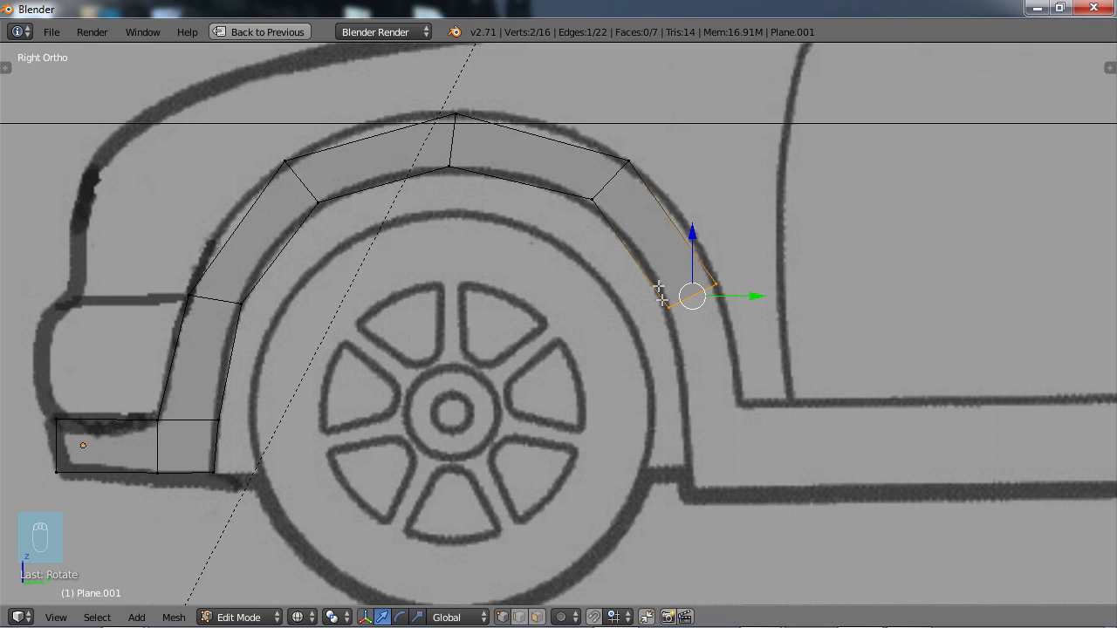
key("e")
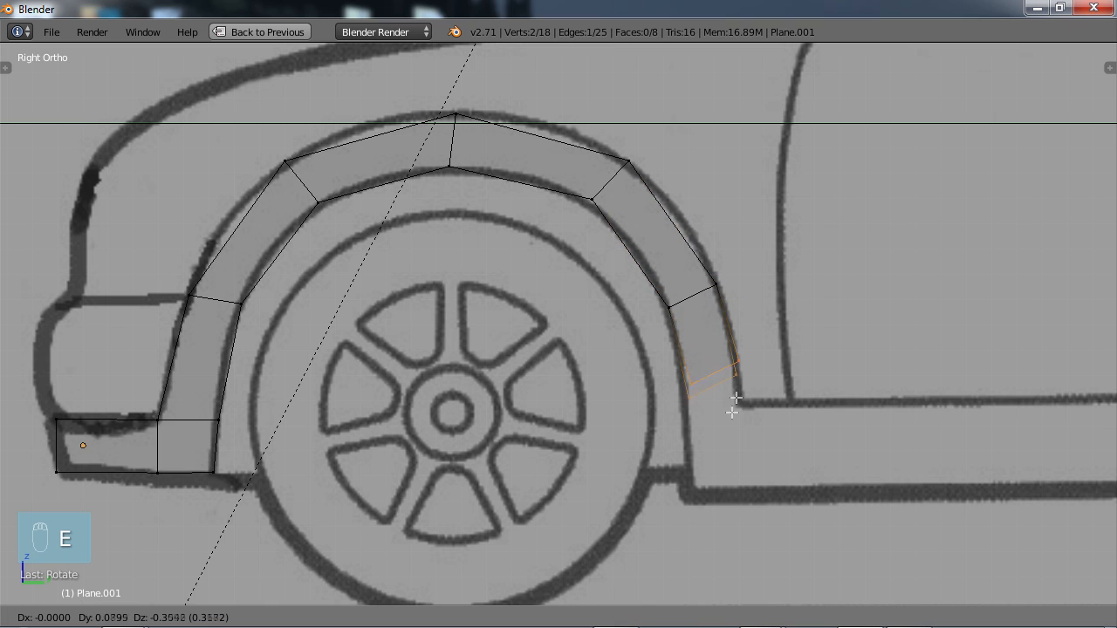
left_click(737, 431)
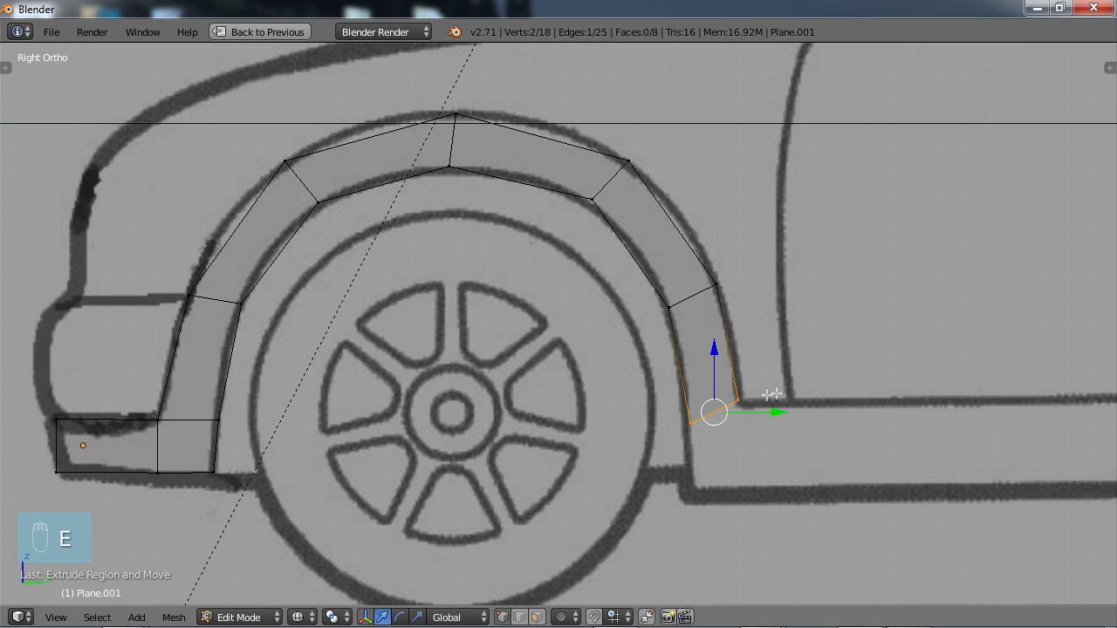
key("r")
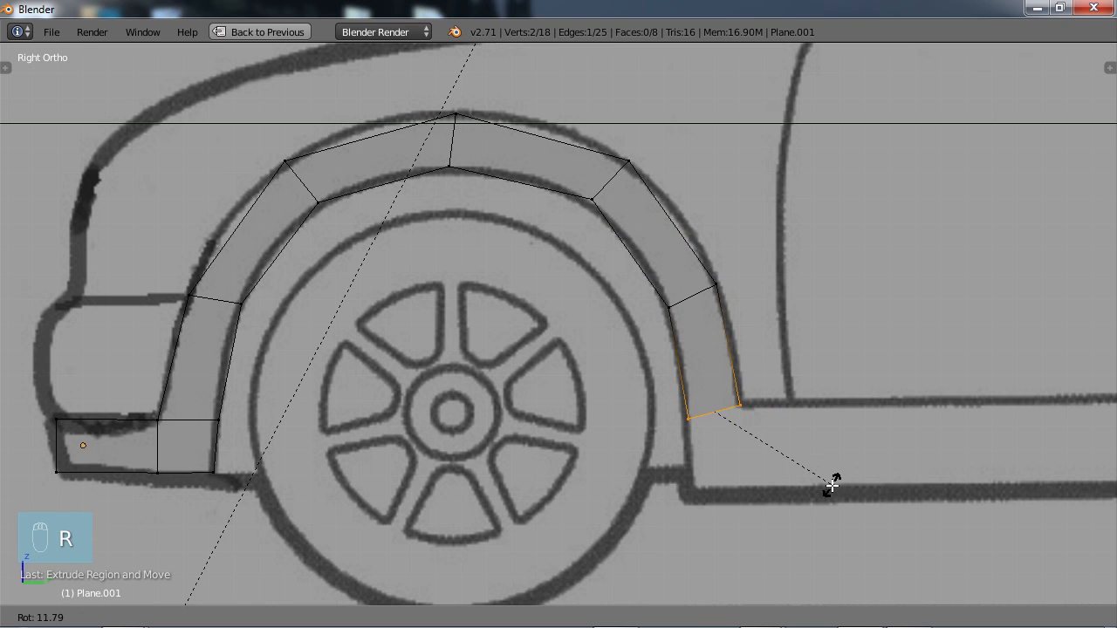
left_click(831, 485)
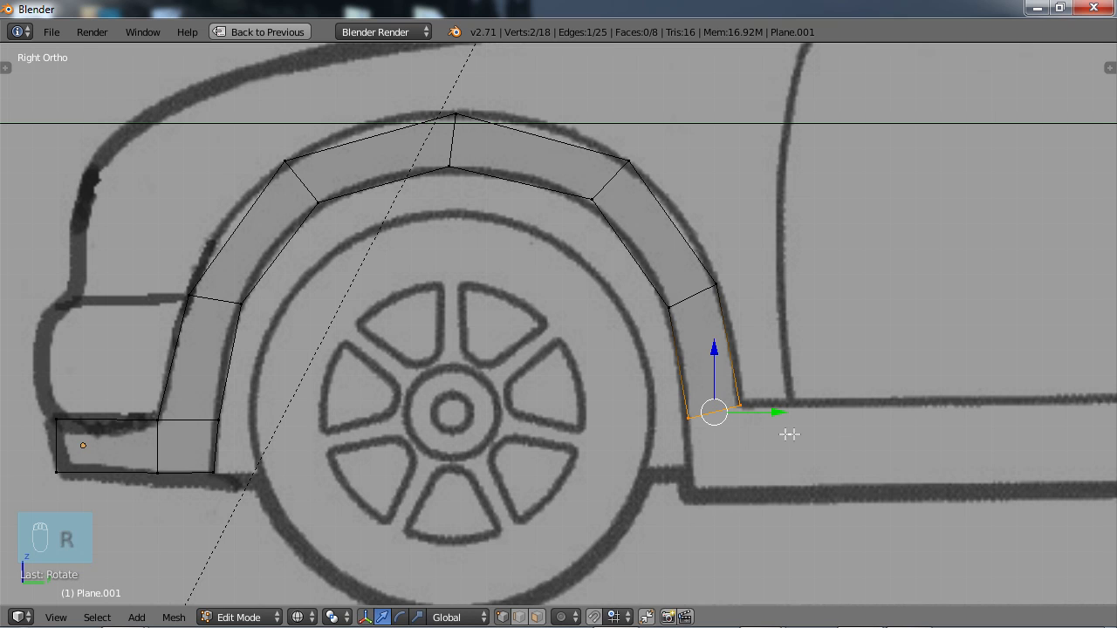
Step: Extrude the end edge about 0.33 units down to the sill's underside, rotate it level and move it onto the reference line
key("e")
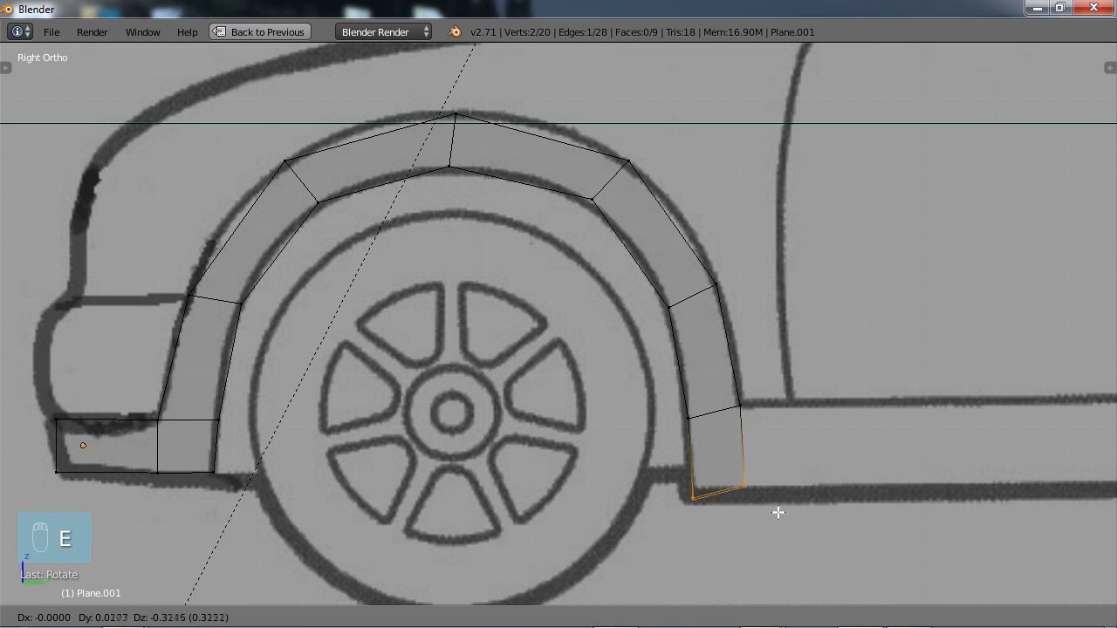
left_click(779, 514)
key("r")
left_click(787, 537)
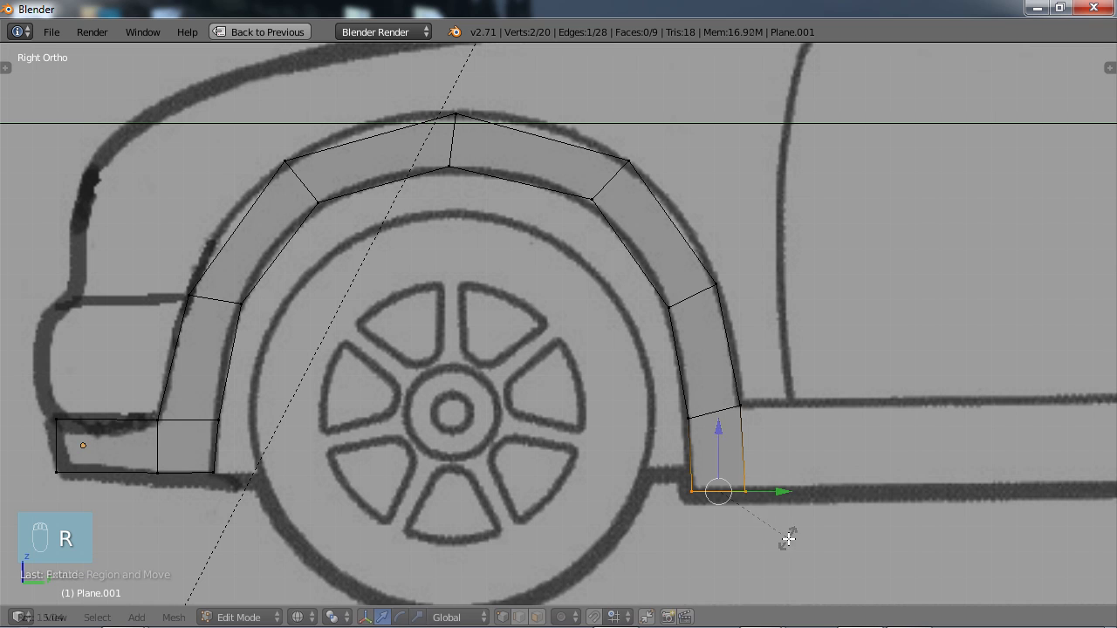
key("g")
left_click(791, 544)
Step: In edge select mode, extrude the rear edge of the arch's lowest face about 0.2 units back along the sill to the door's front line
scroll(835, 455, "down", 5)
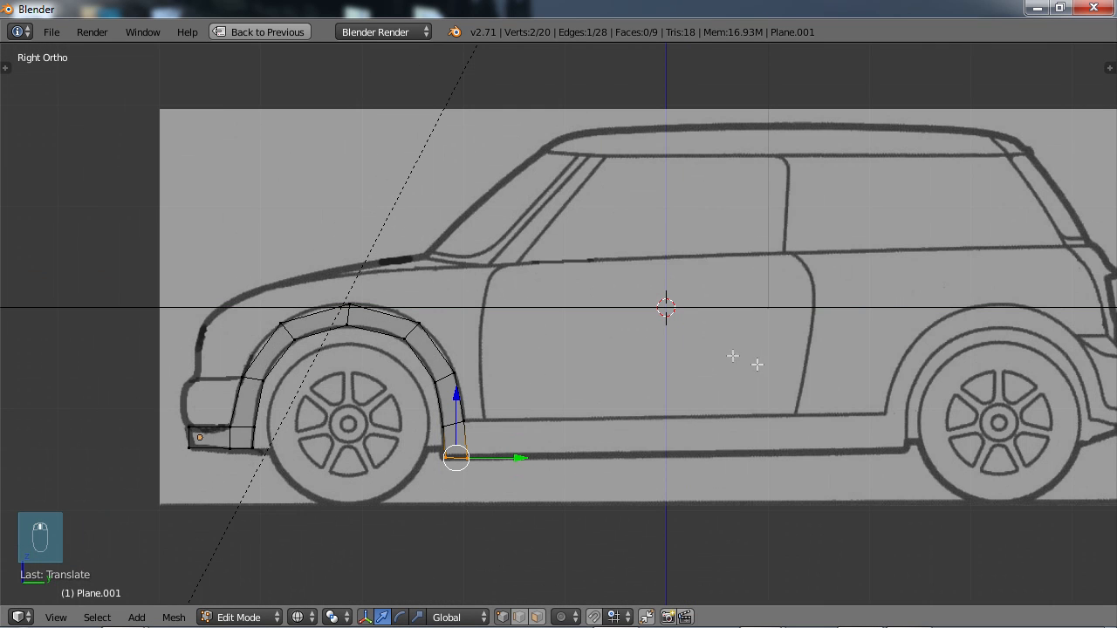
scroll(826, 349, "down", 1)
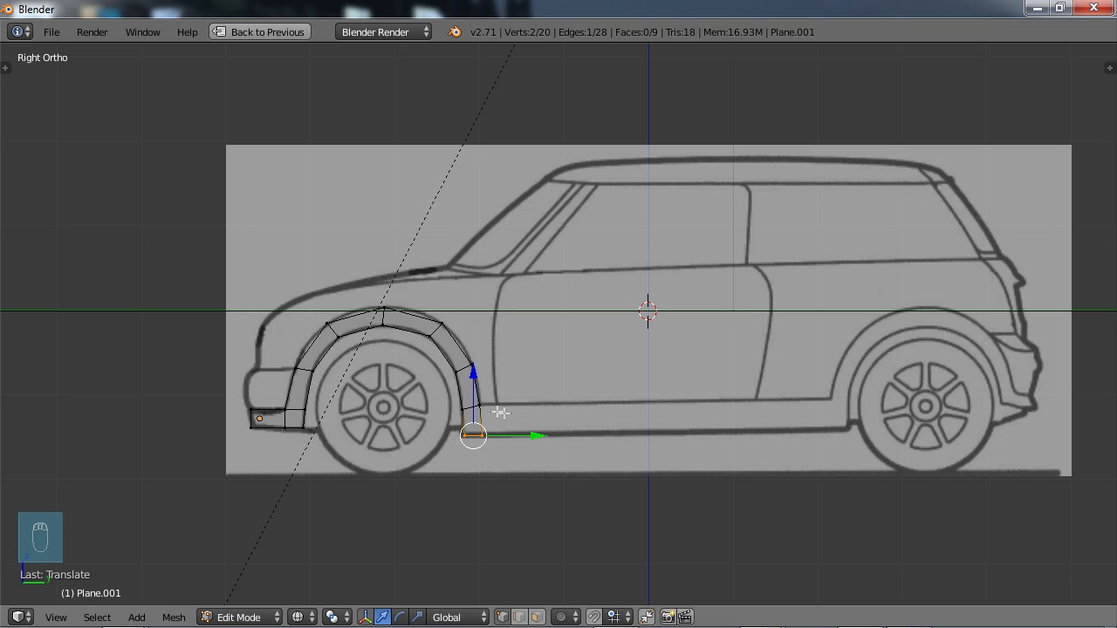
scroll(494, 418, "up", 1)
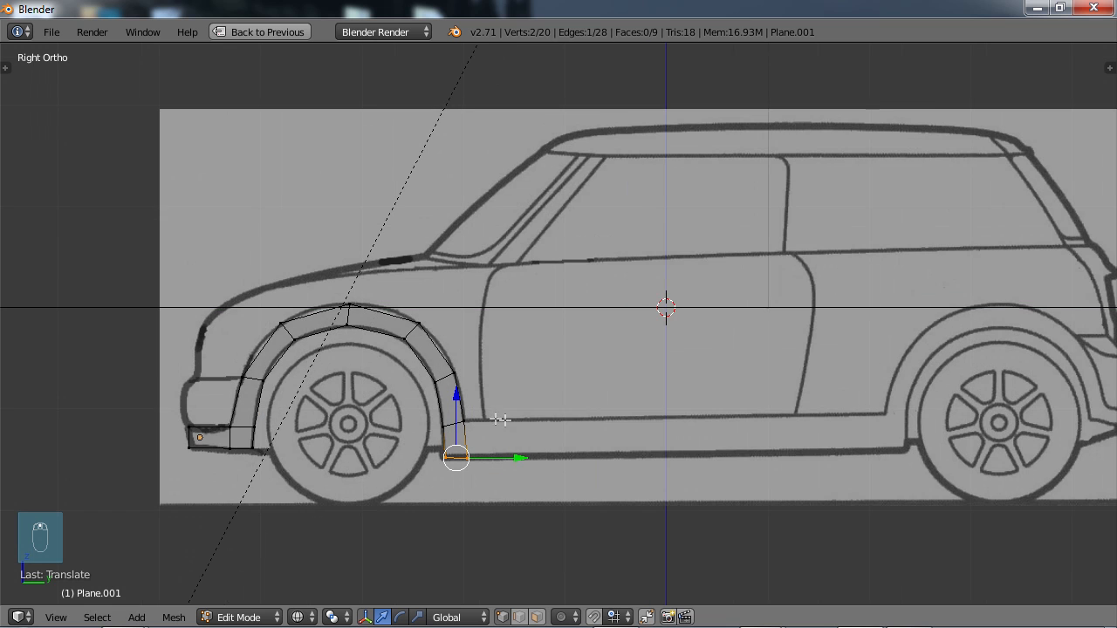
middle_click_drag(568, 419, 514, 357, "shift")
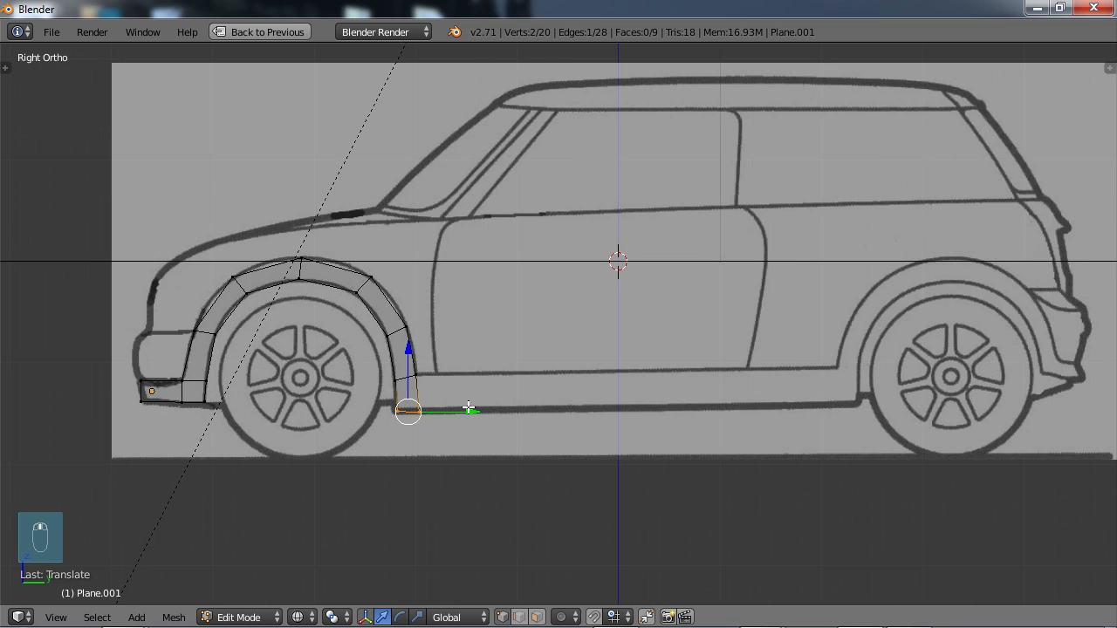
scroll(468, 407, "up", 2)
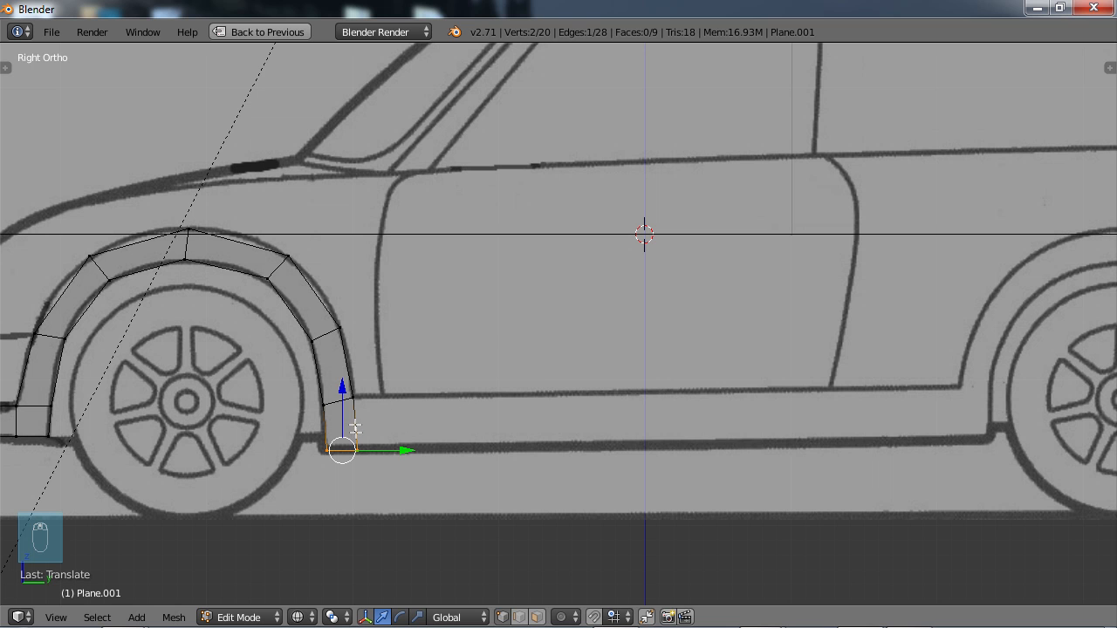
scroll(389, 411, "down", 1)
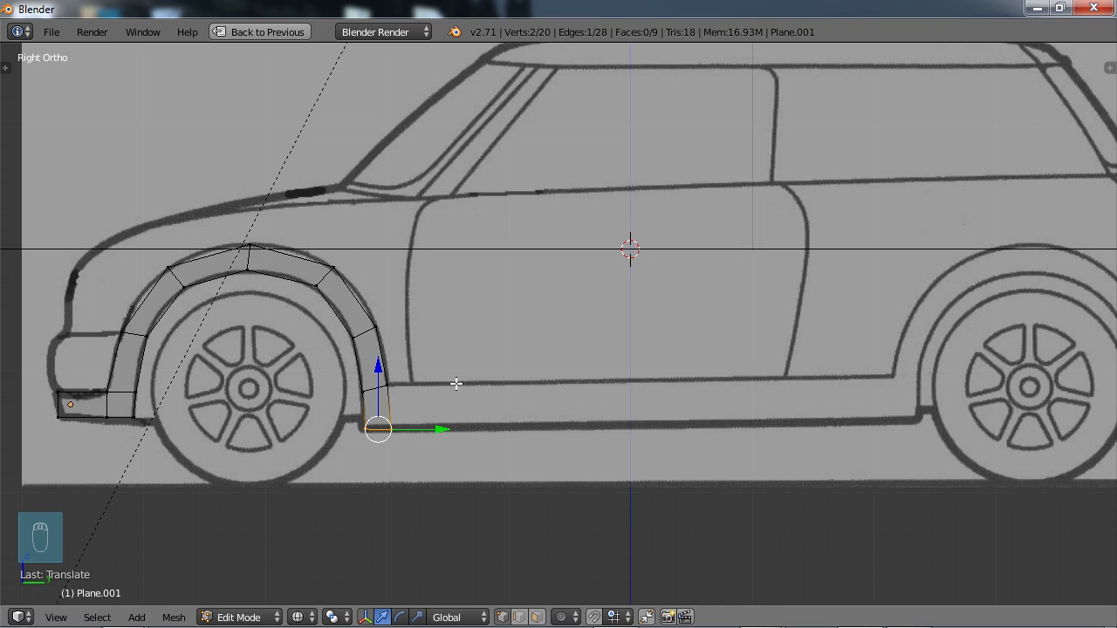
left_click(519, 616)
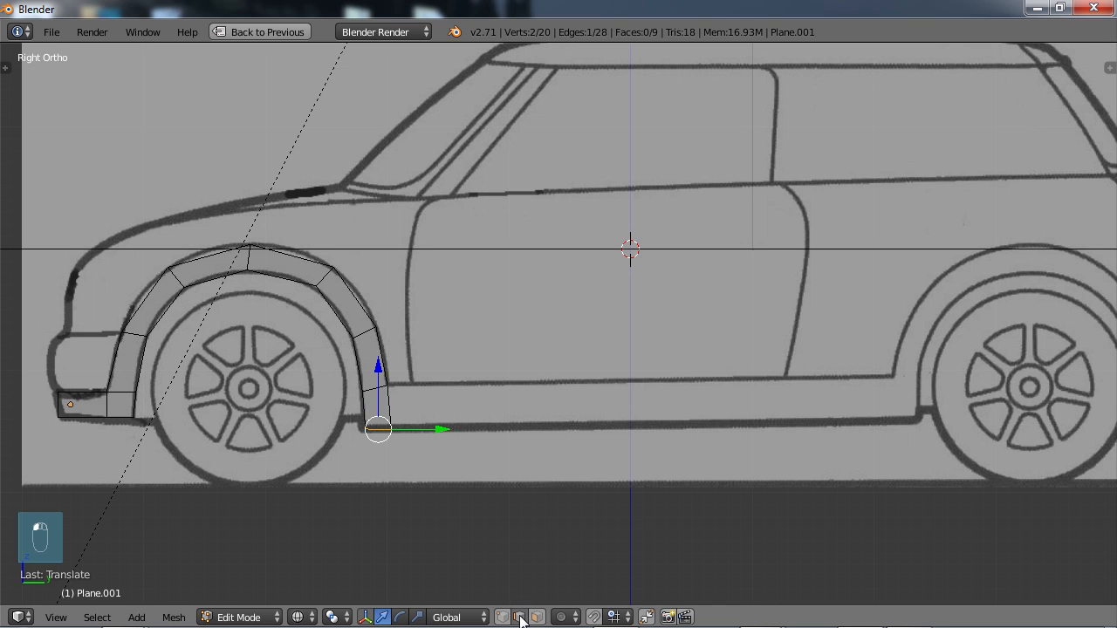
right_click(389, 406)
key("e")
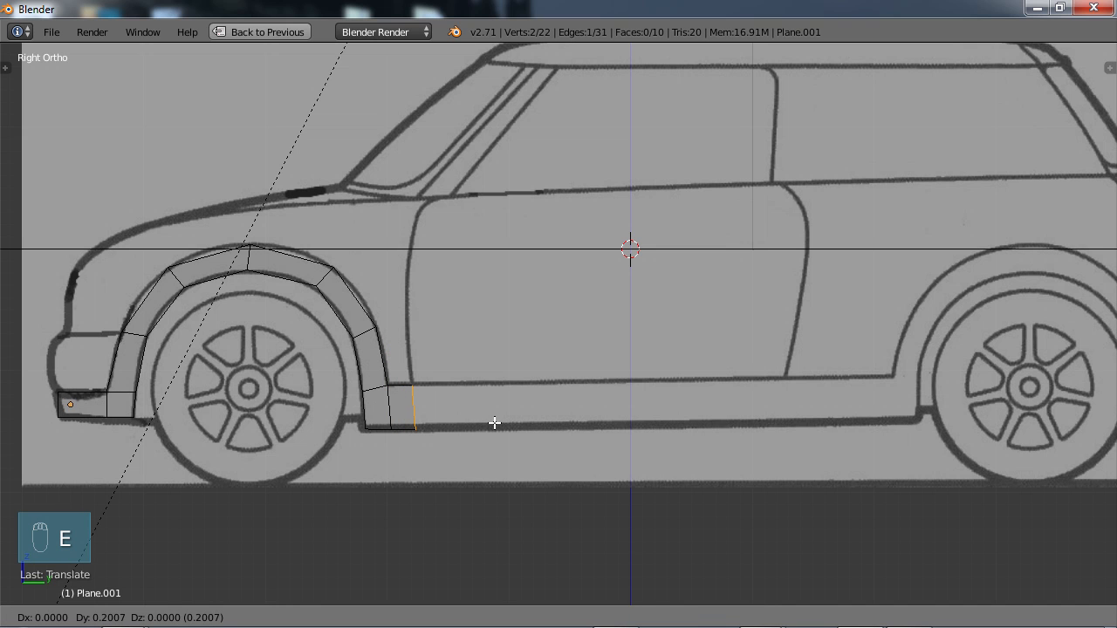
left_click(494, 423)
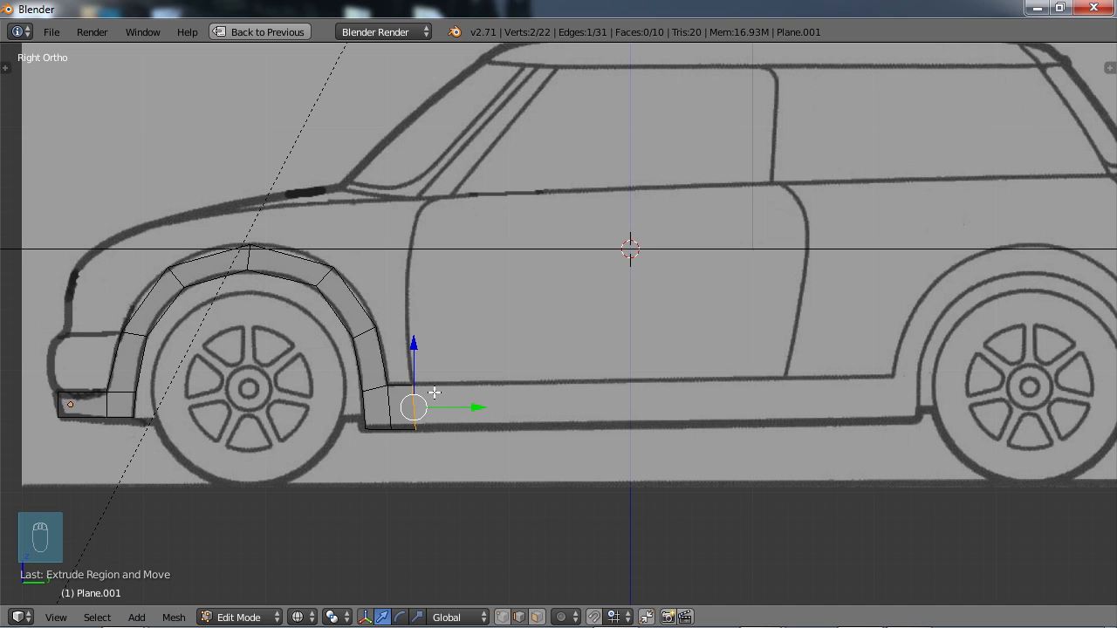
Step: Extrude the sill's end edge again and move it straight back along the Y axis to the door's rear line
key("e")
left_click(461, 409)
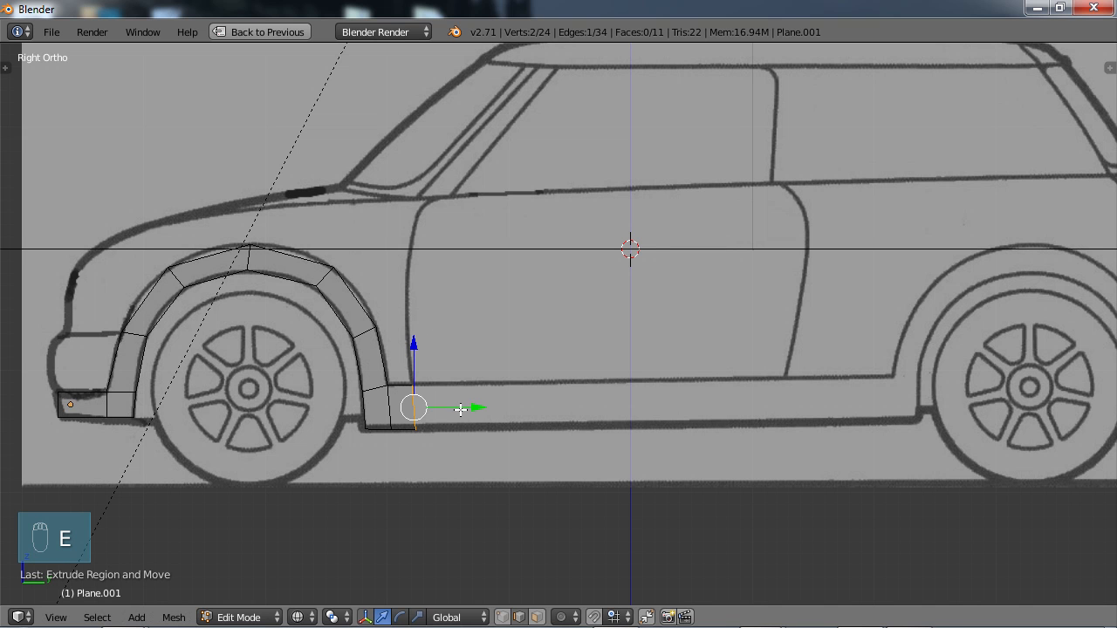
left_click_drag(481, 406, 854, 386)
left_click_drag(773, 386, 626, 358, "shift")
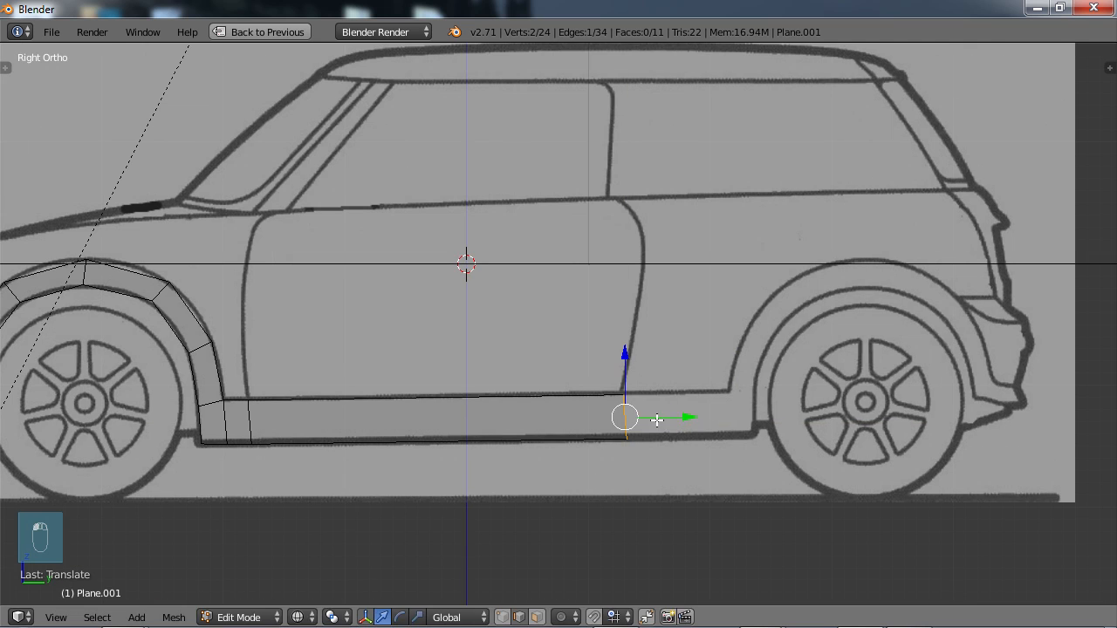
left_click_drag(686, 417, 685, 417)
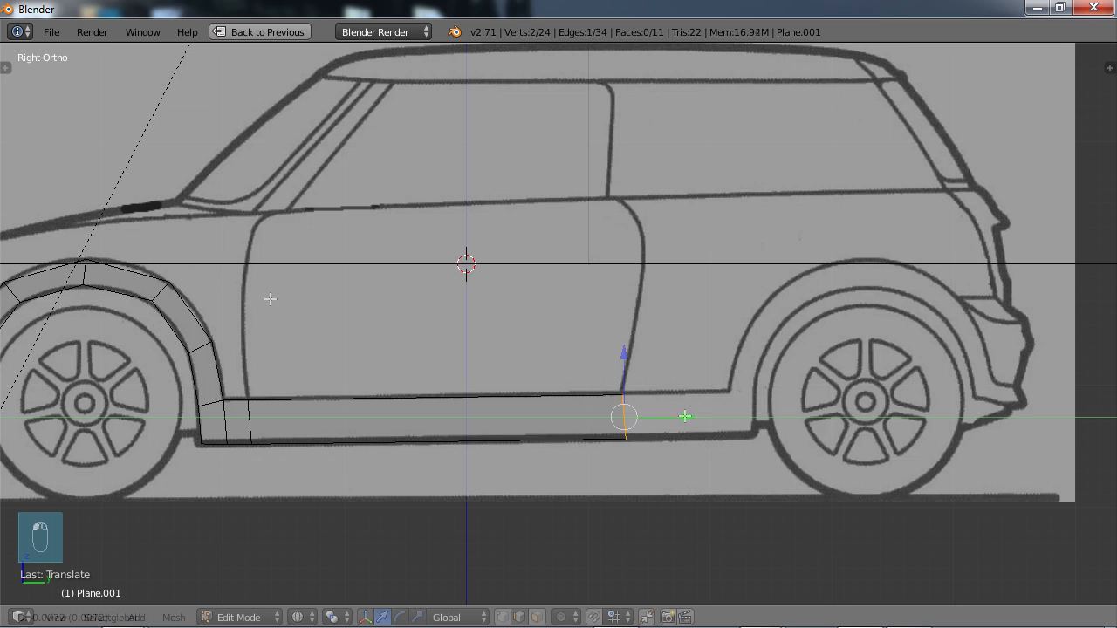
Step: In vertex select mode, extrude the arch's outer front vertex level with the bumper's upper line forward to the car's front outline
middle_click_drag(269, 299, 542, 263, "shift")
middle_click_drag(379, 309, 591, 369, "shift")
scroll(521, 399, "up", 2)
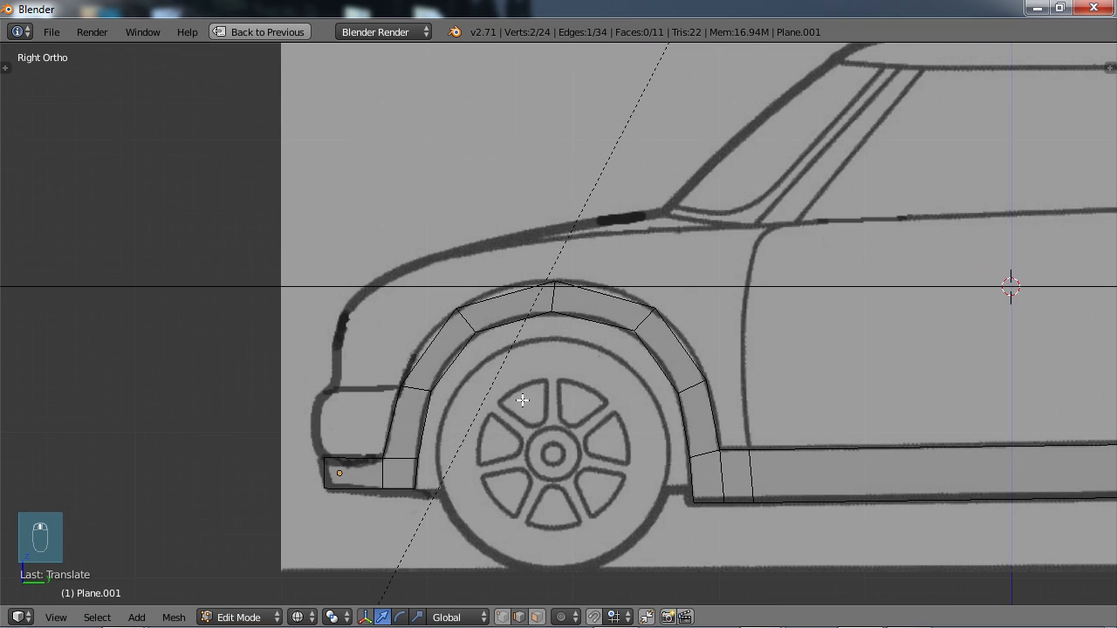
middle_click_drag(439, 451, 493, 304, "shift")
scroll(493, 304, "up", 3)
middle_click_drag(327, 292, 389, 325, "shift")
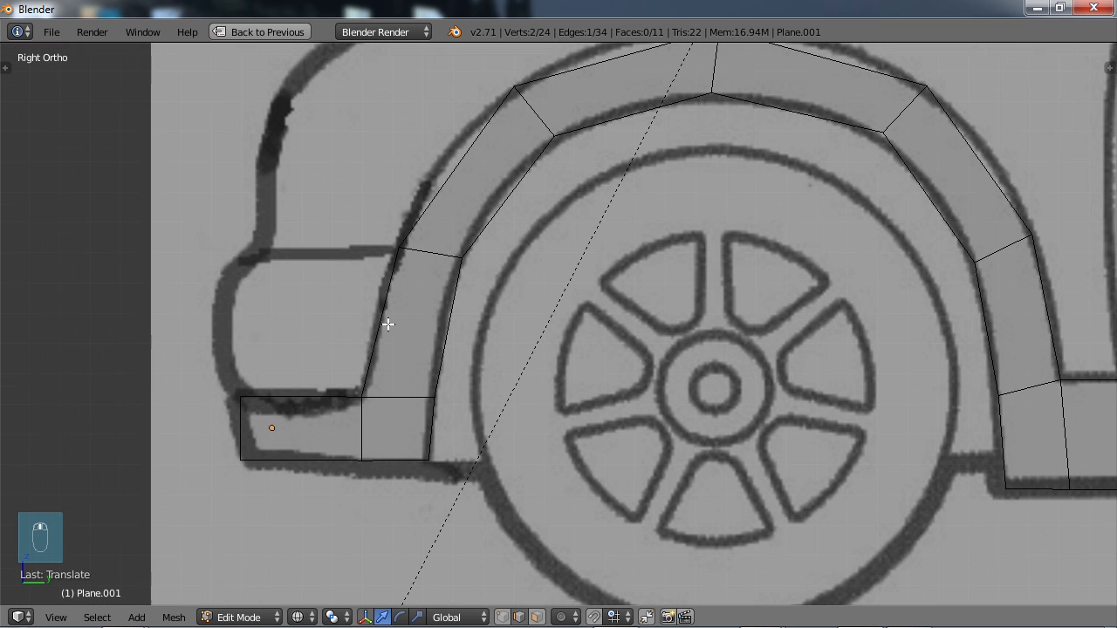
key("1")
right_click(397, 249)
key("e")
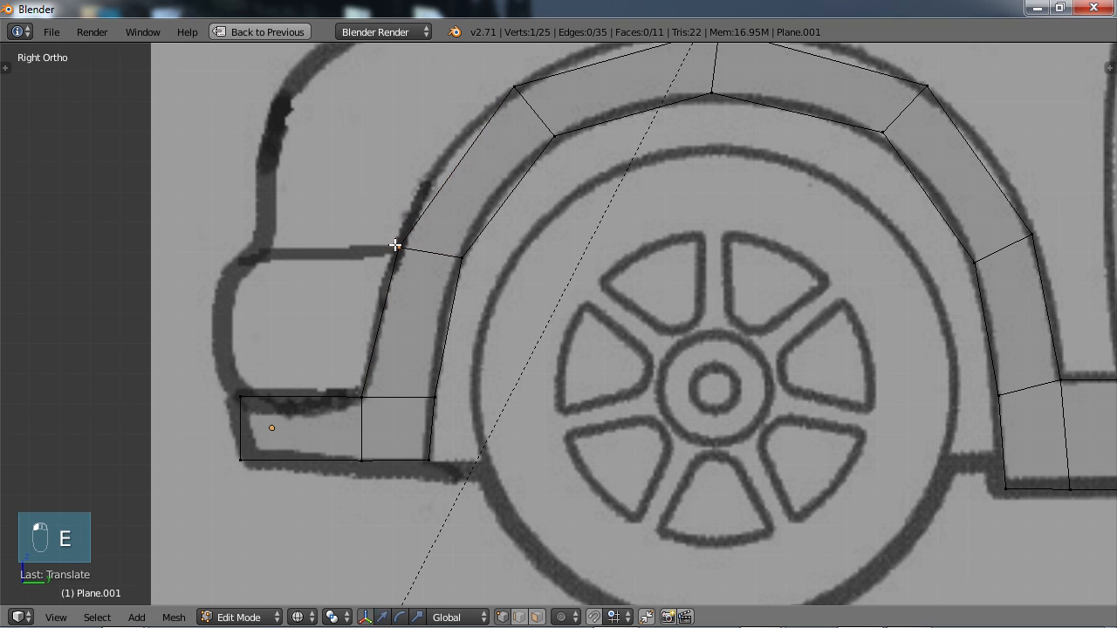
left_click(248, 249)
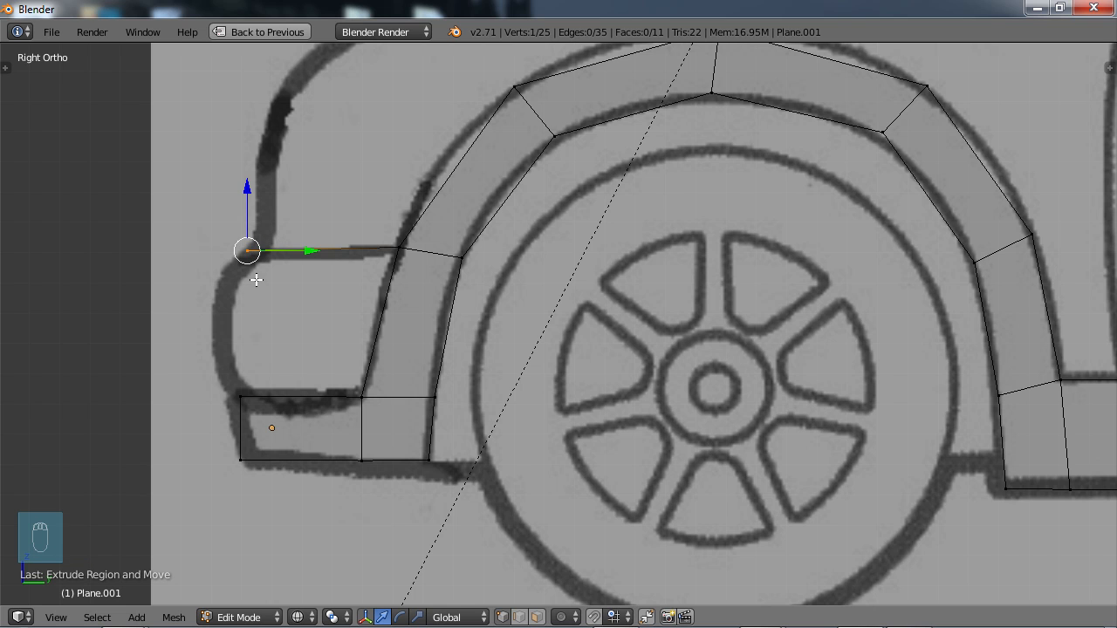
Step: Fill a face between the new front vertex, the two upper vertices of the lower bumper face and the arch's outer vertex
left_click(241, 396, "shift")
left_click(362, 396, "shift")
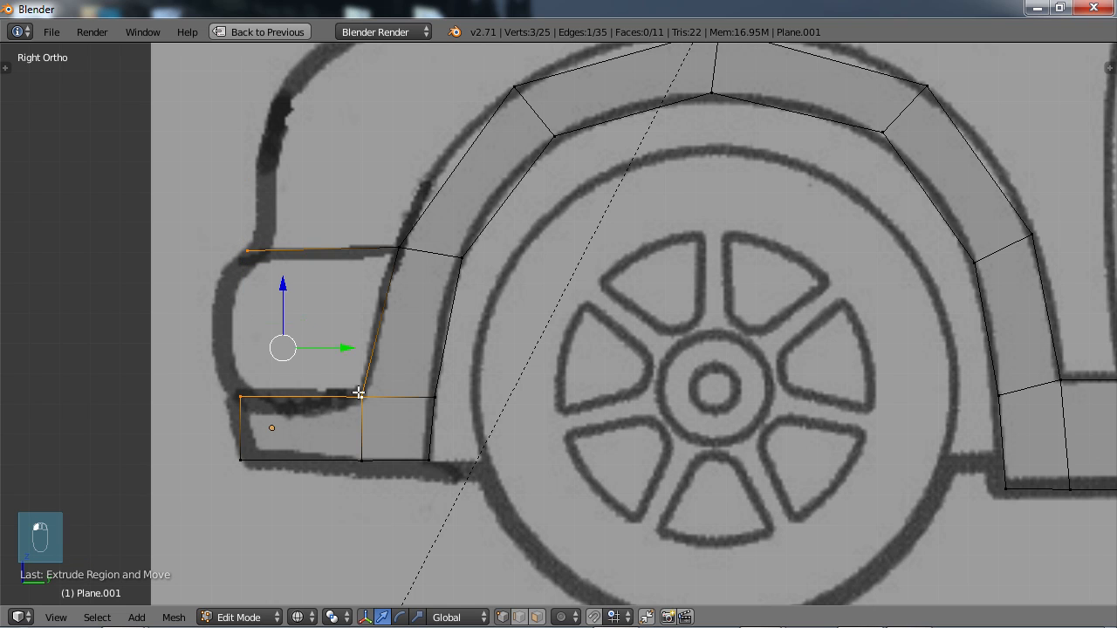
left_click(398, 248, "shift")
key("f")
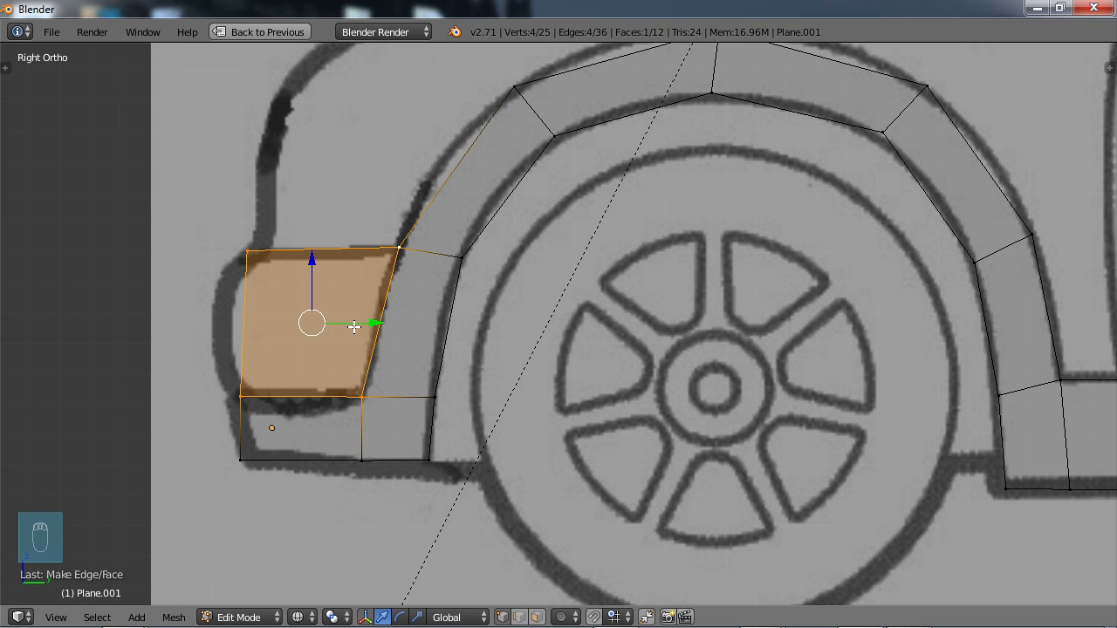
Step: Add a centred loop cut across the front bumper face and move its outermost vertex along Y onto the bumper outline
key("ctrl+r")
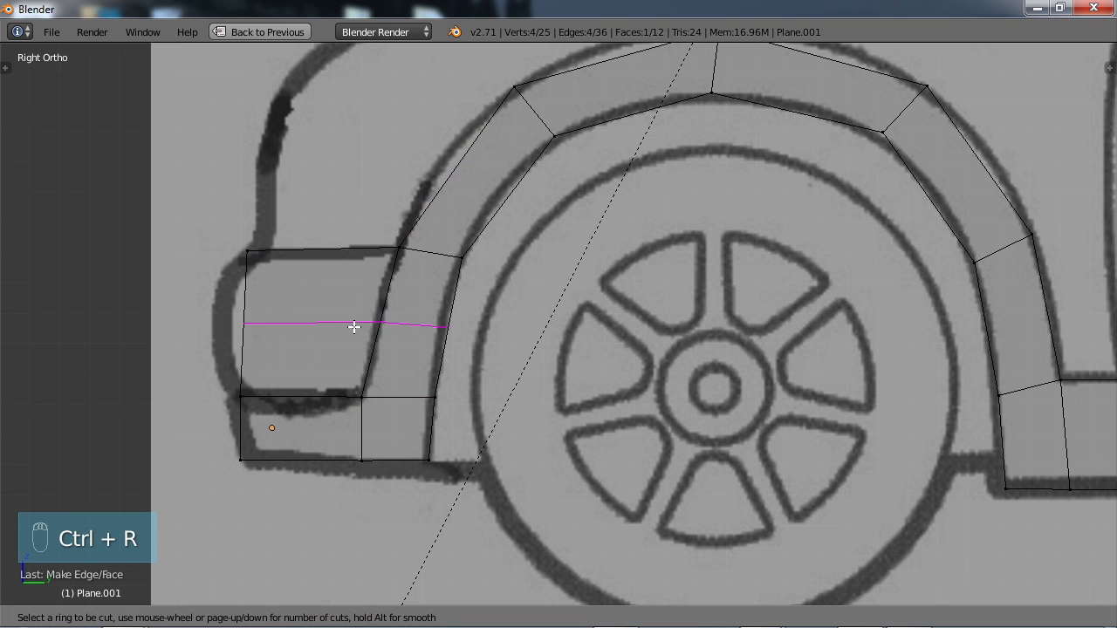
left_click(353, 327)
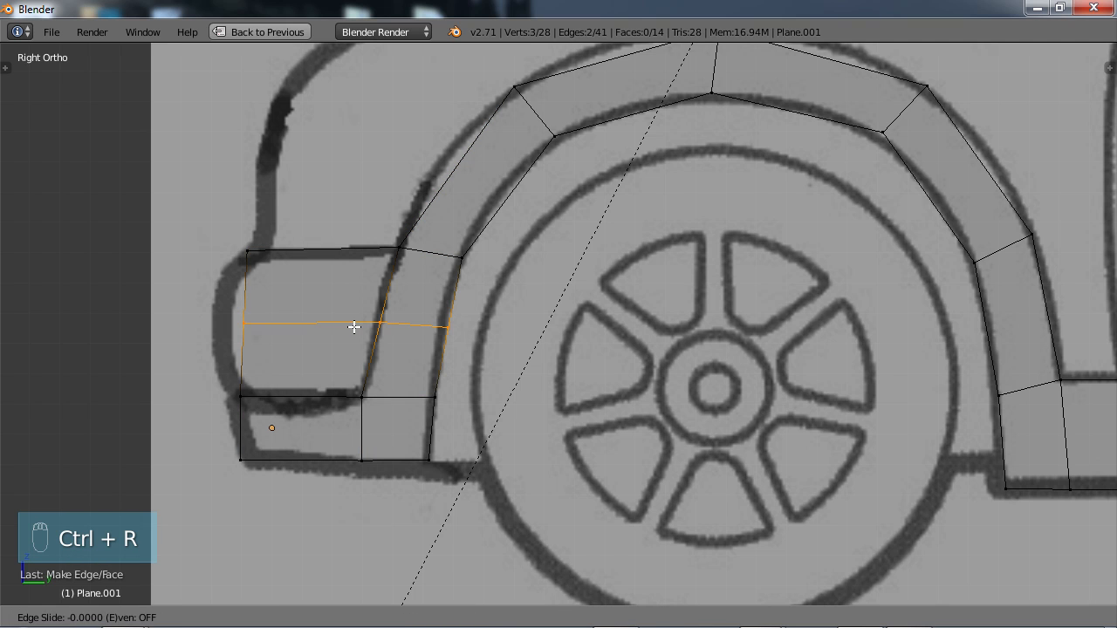
right_click(354, 326)
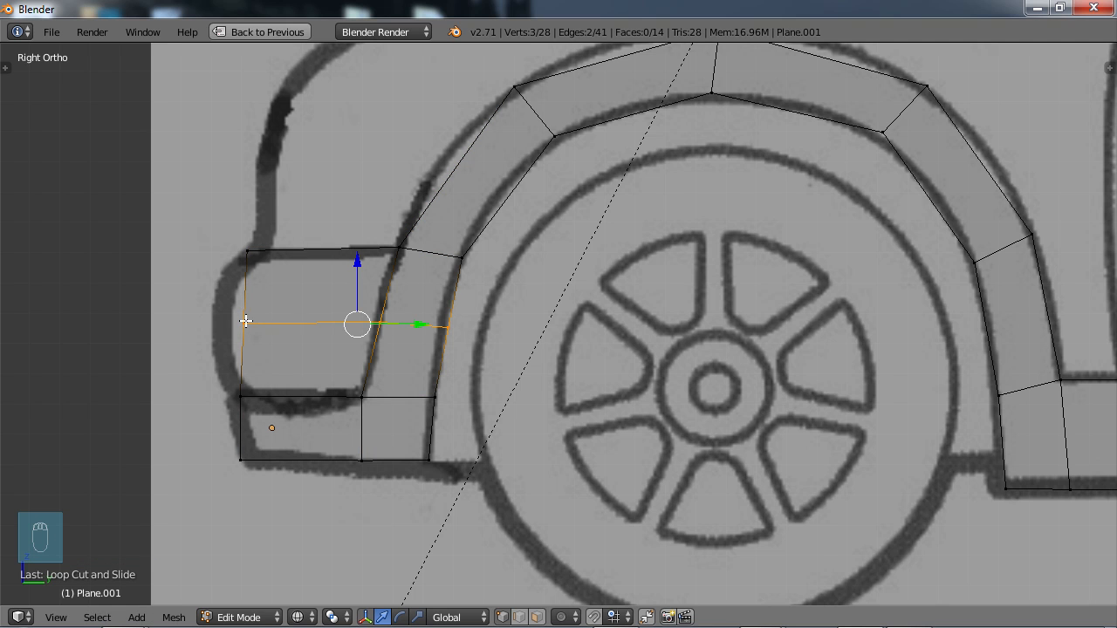
right_click(246, 321)
key("g")
key("y")
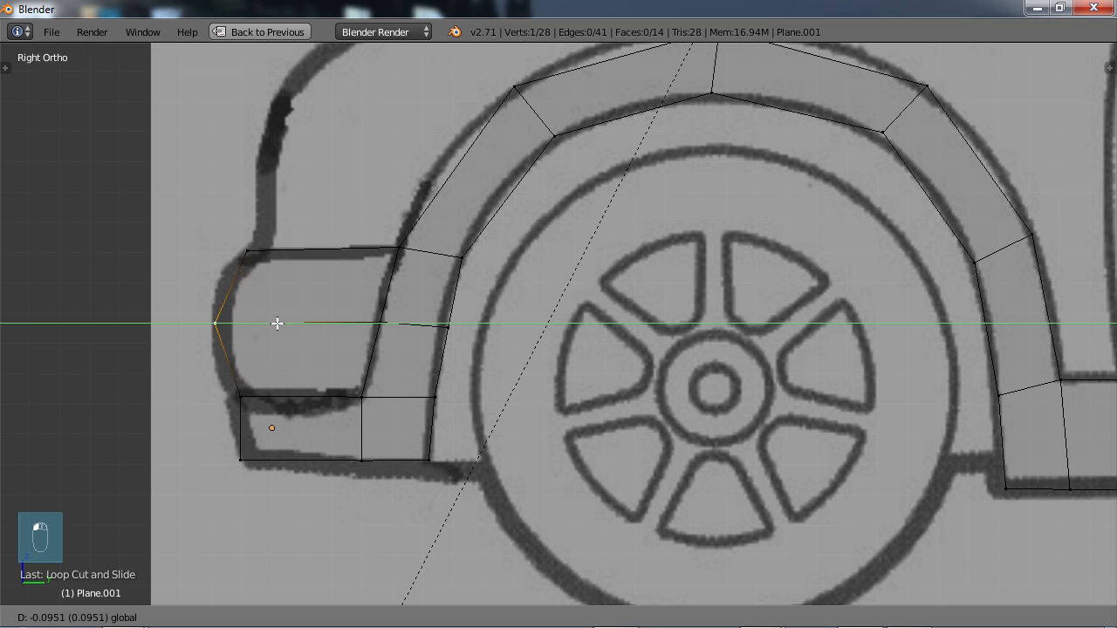
left_click(279, 324)
Step: Extrude the wheel arch's upper front outer edge up to the hood line, rotating and moving it to follow the hood's slope
scroll(501, 275, "down", 2)
middle_click_drag(502, 275, 361, 374, "shift")
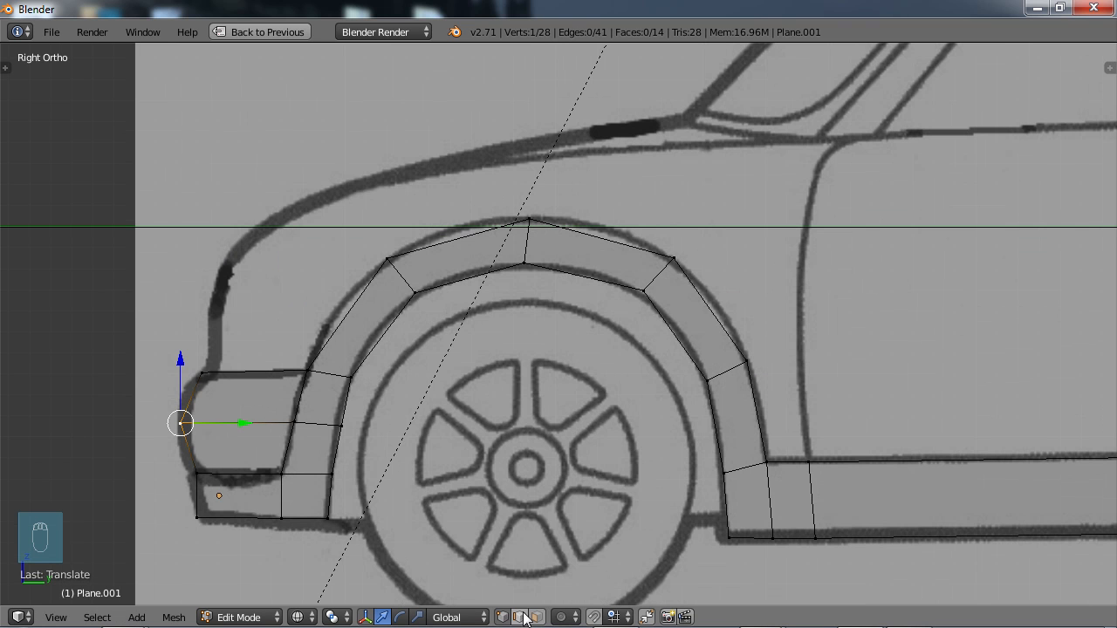
left_click(523, 618)
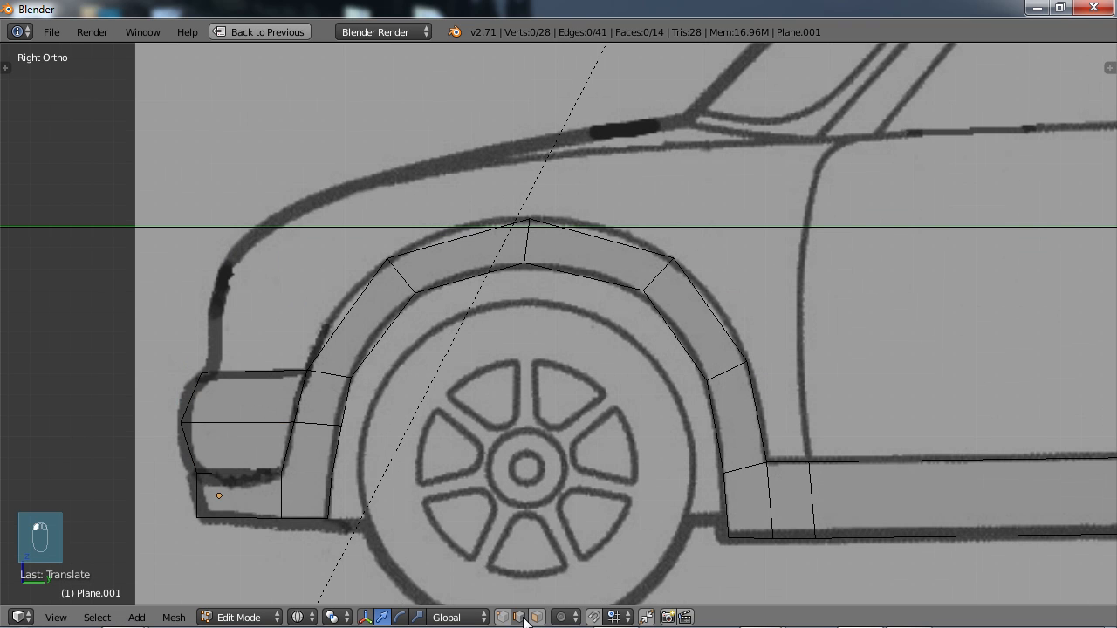
right_click(444, 244)
key("e")
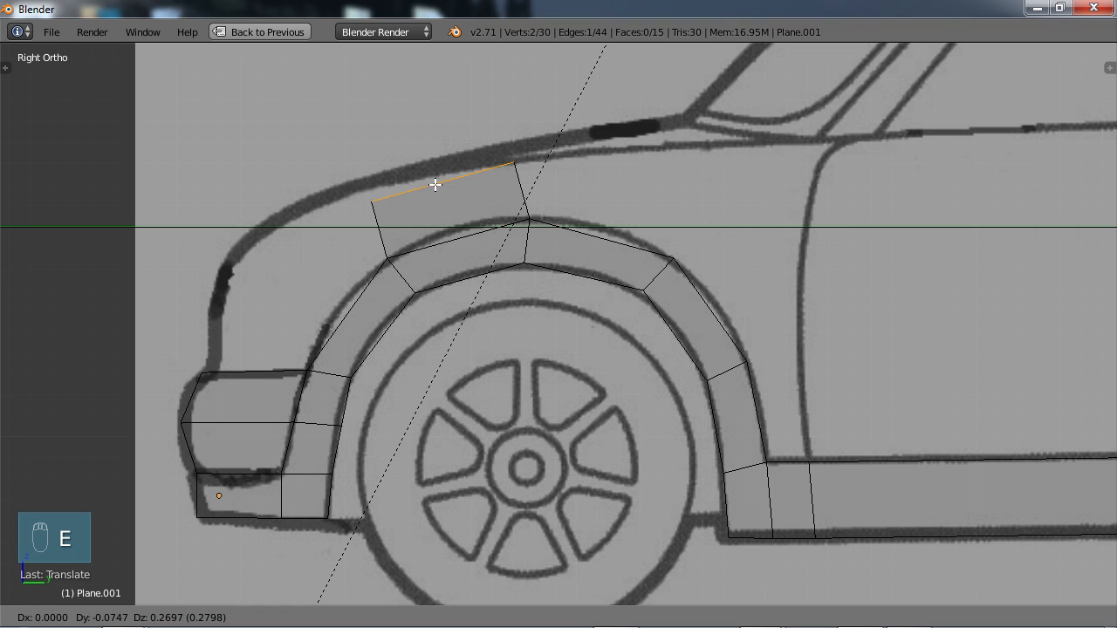
left_click(435, 185)
key("r")
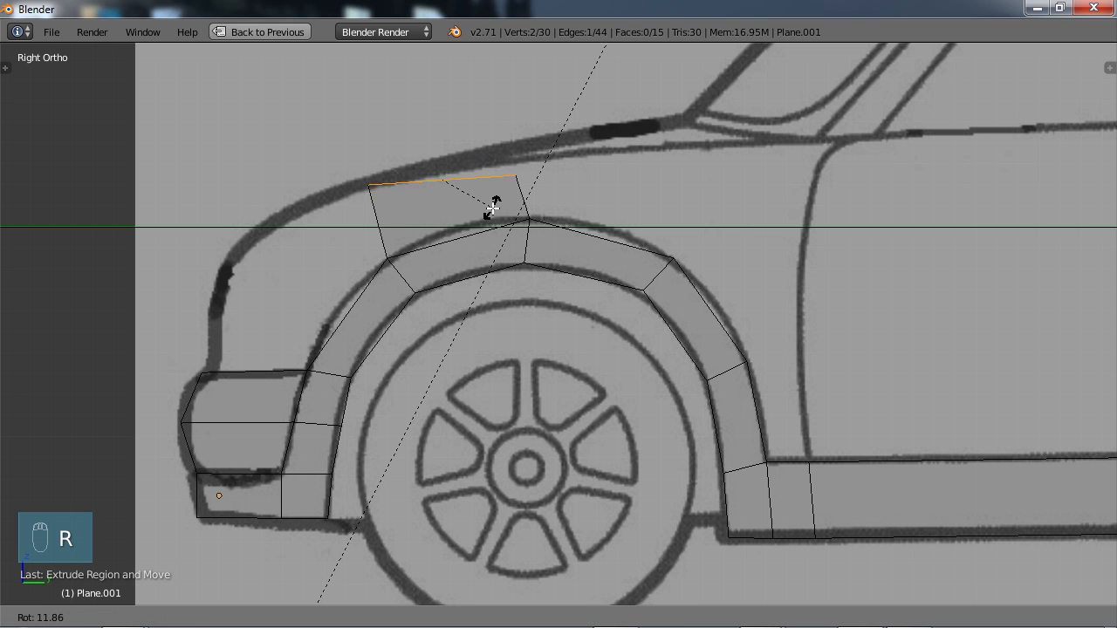
left_click(494, 199)
key("g")
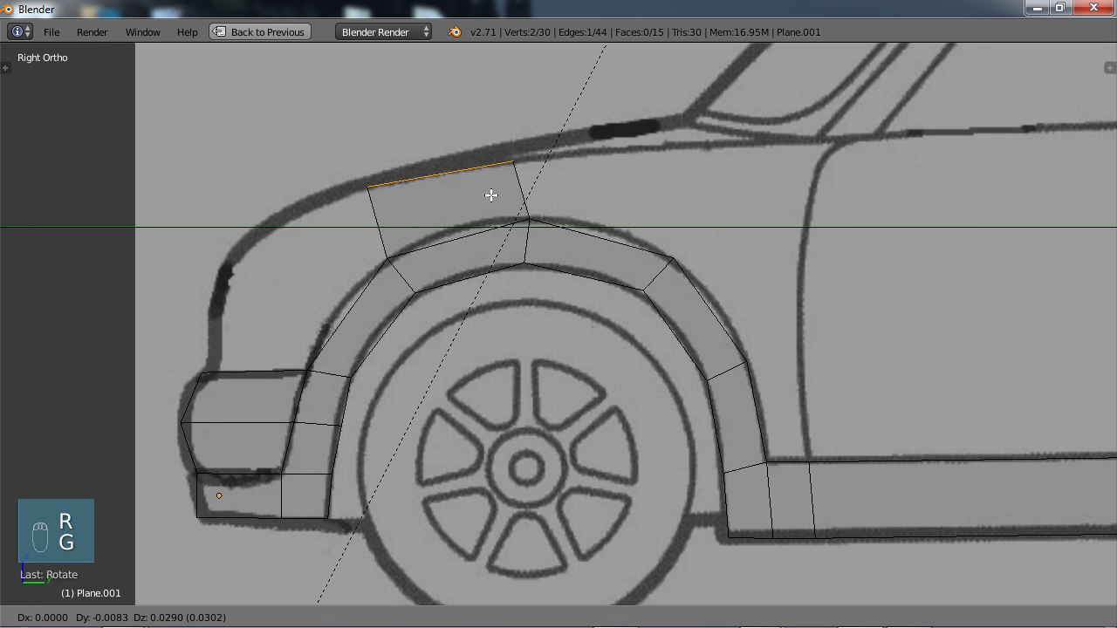
left_click(491, 192)
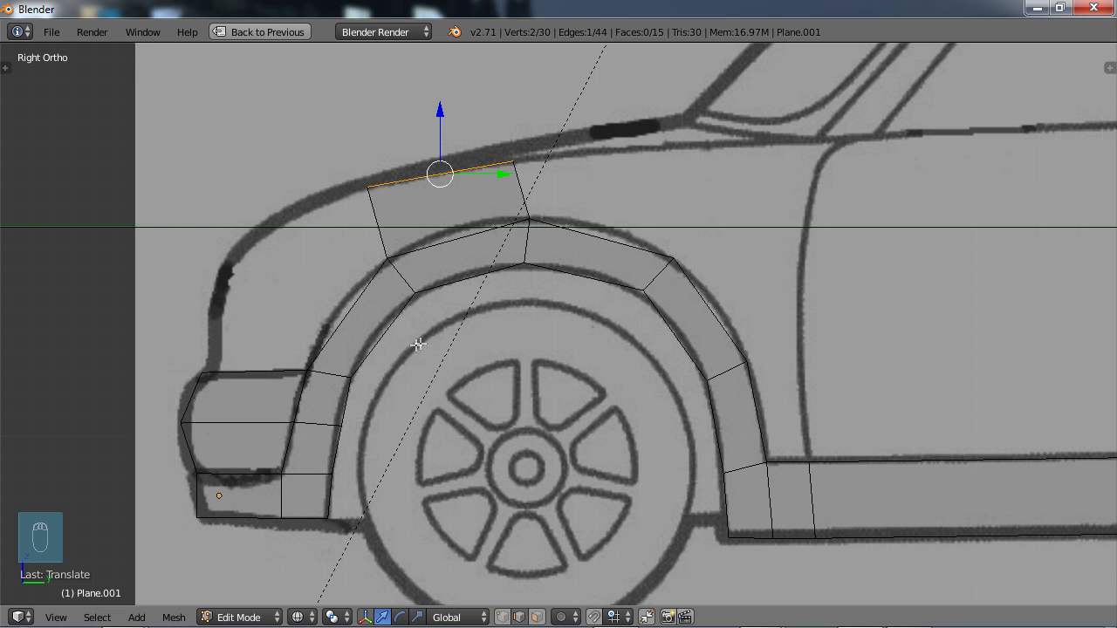
Step: Add a loop cut in the arch segment above the bumper and move its outer and inner vertices onto the arch outline
key("ctrl+r")
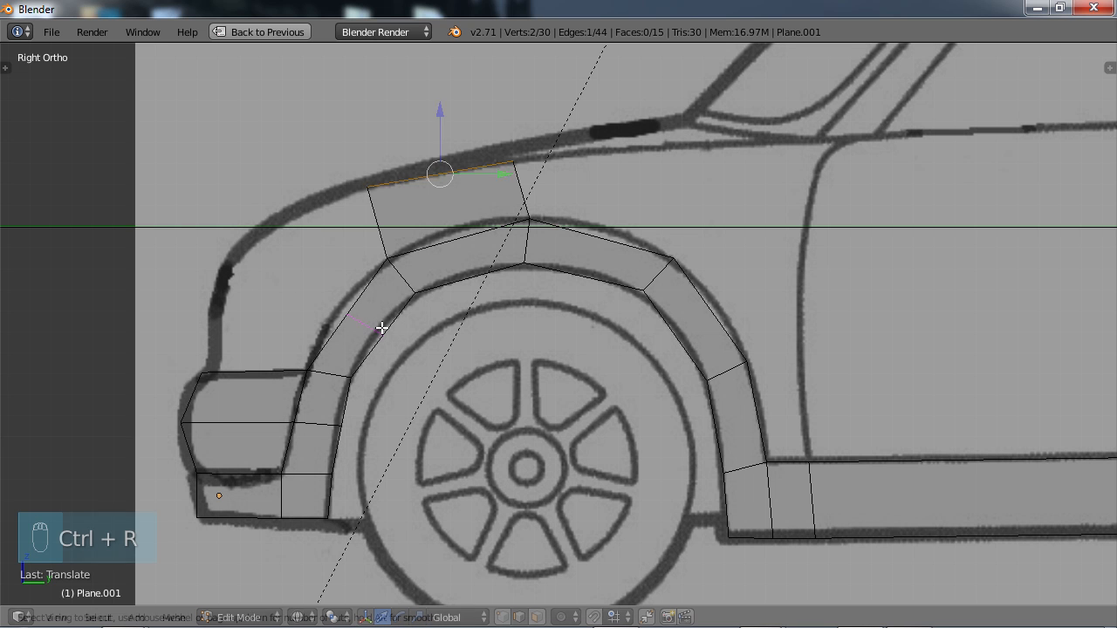
left_click(382, 328)
left_click(381, 327)
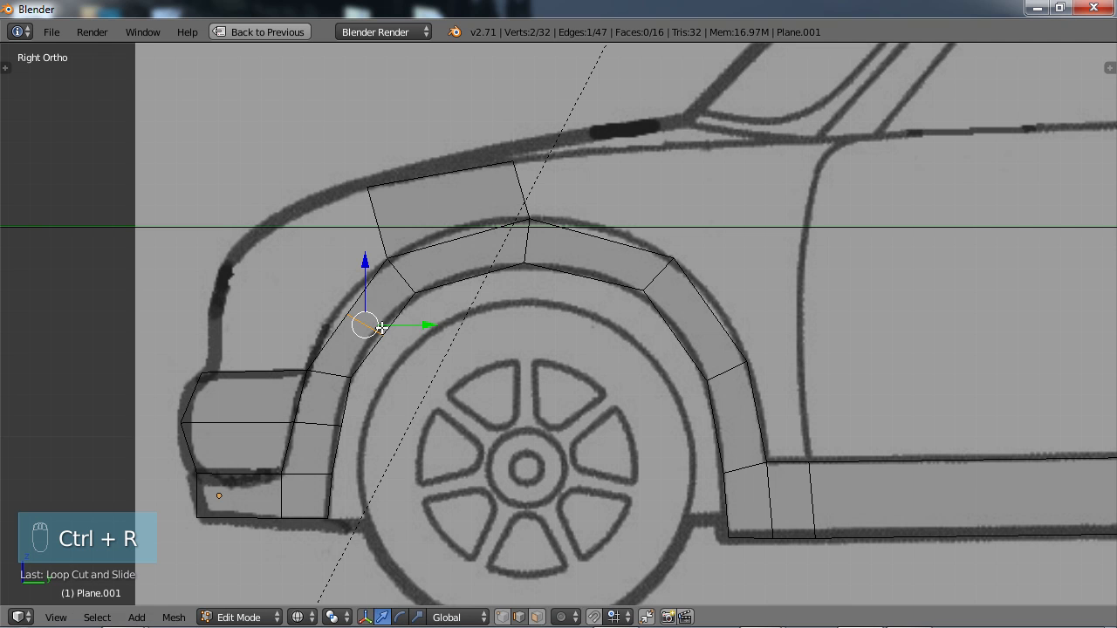
left_click(503, 618)
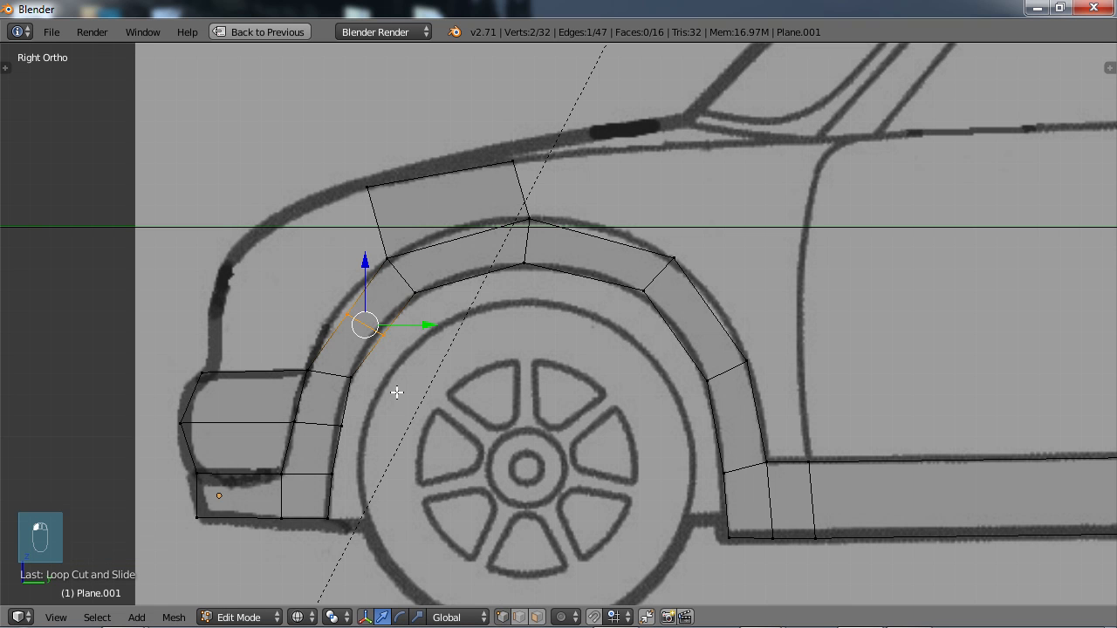
right_click(342, 313)
key("g")
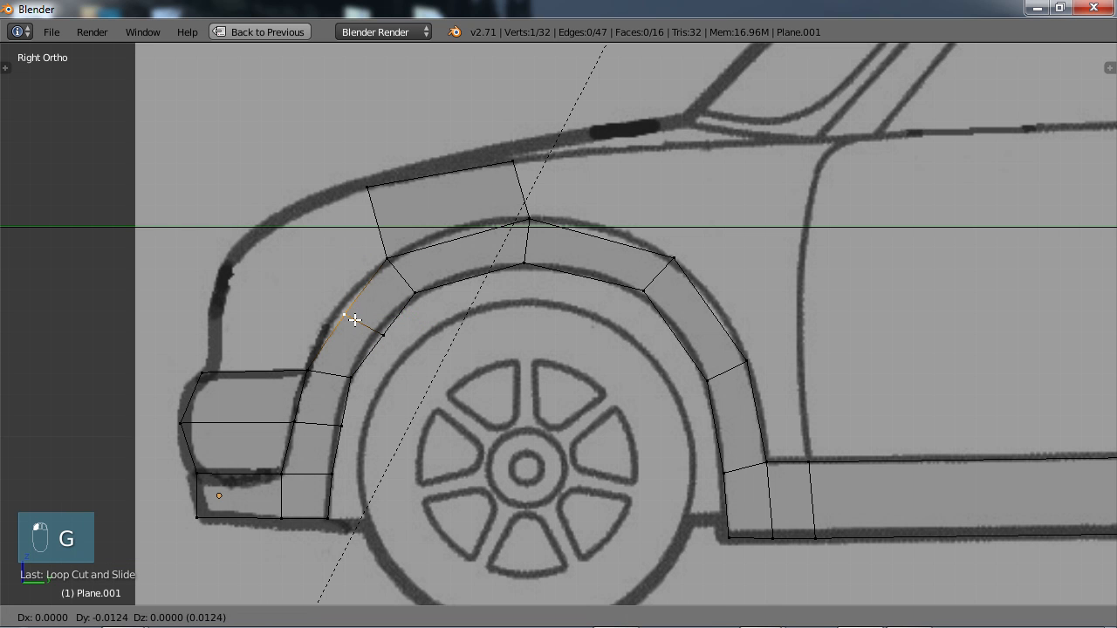
left_click(350, 318)
key("g")
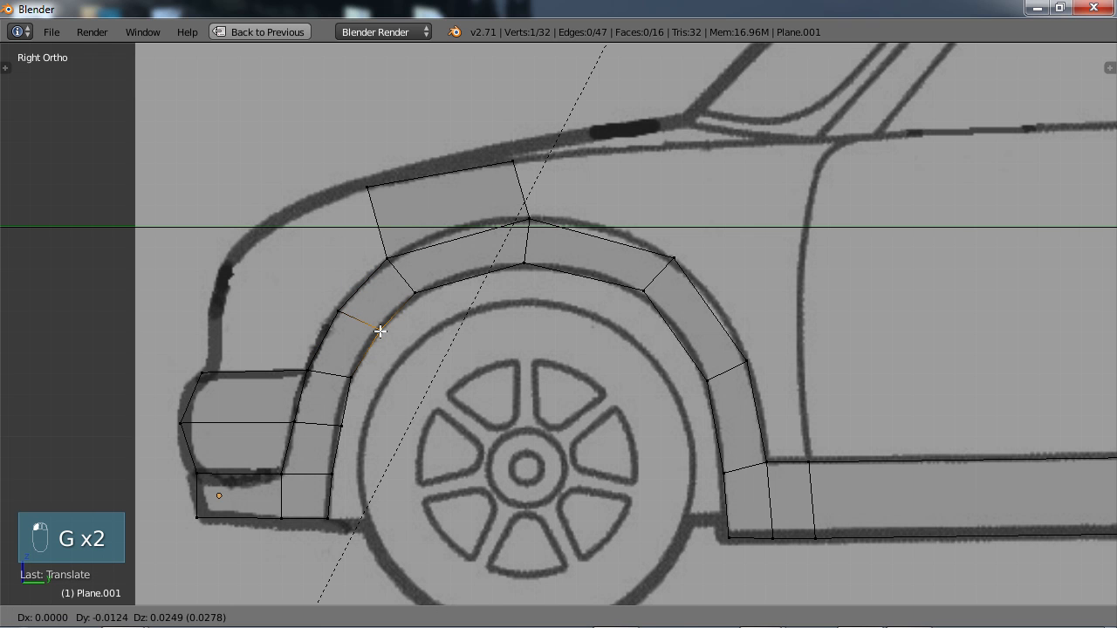
left_click(380, 330)
Step: Extrude the new outer arch vertex forward to the front end of the hood outline
right_click(345, 309)
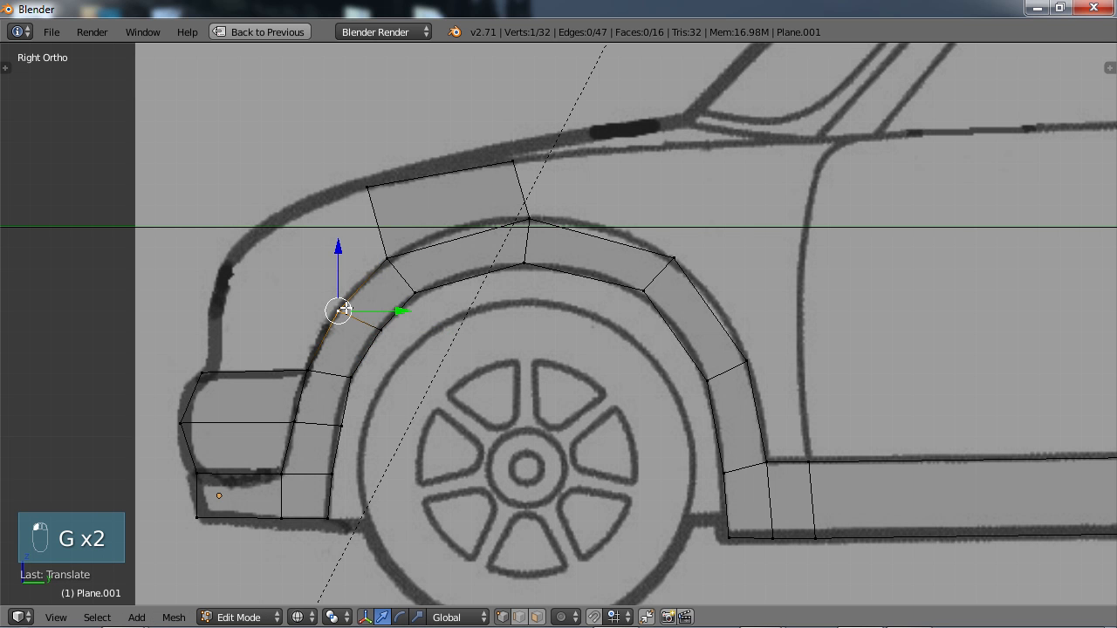
key("e")
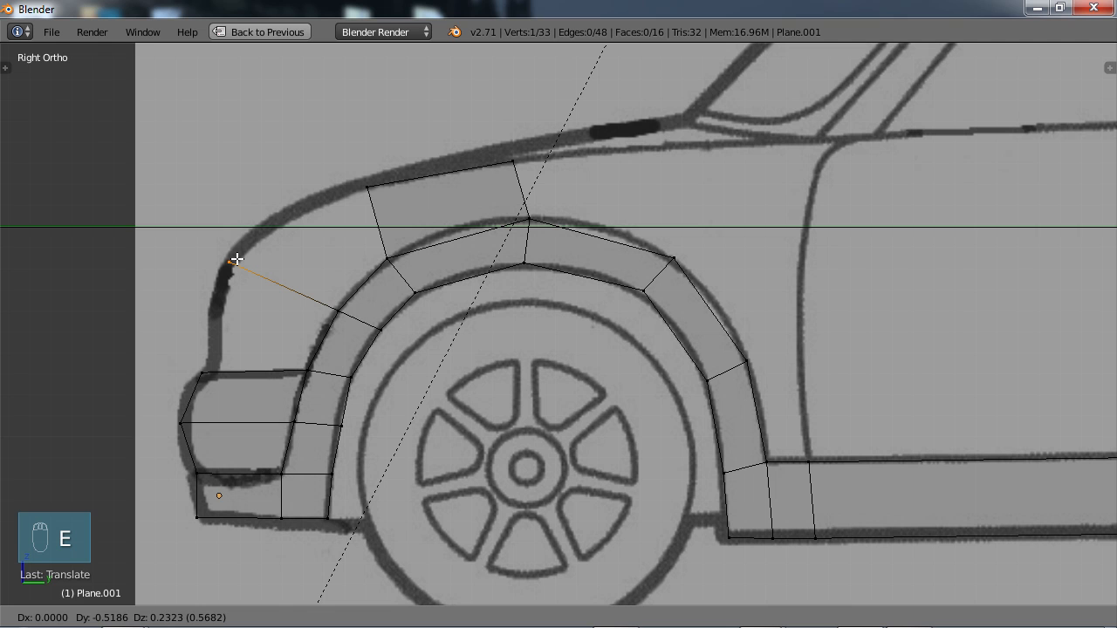
left_click(235, 259)
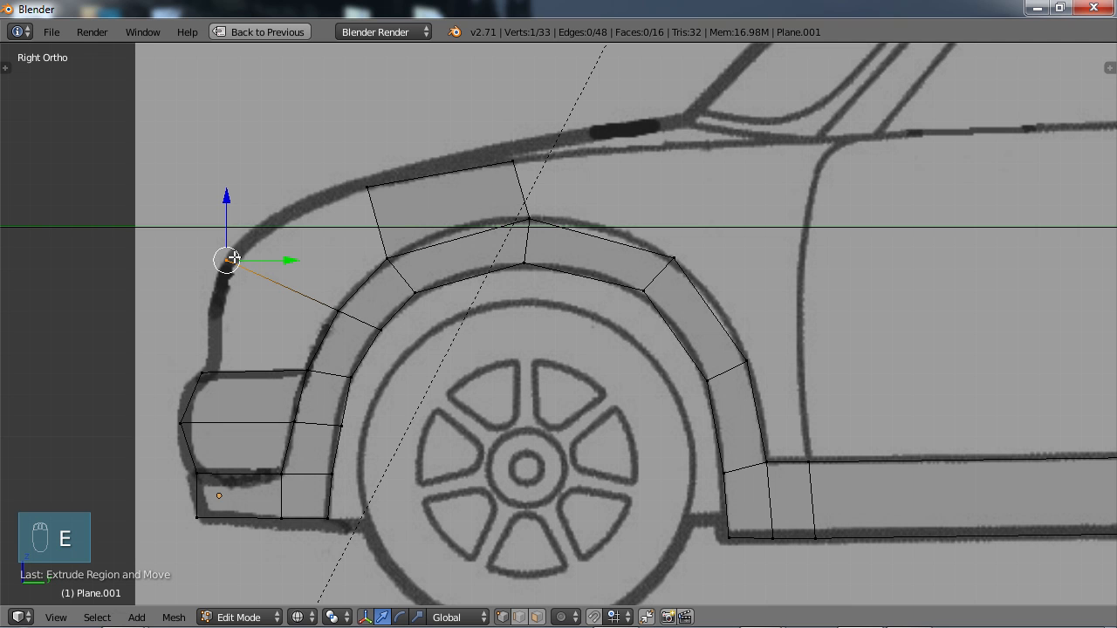
Step: Fill a four-sided face between the hood face's front edge, the wheel arch and the extruded nose vertex
right_click(367, 188)
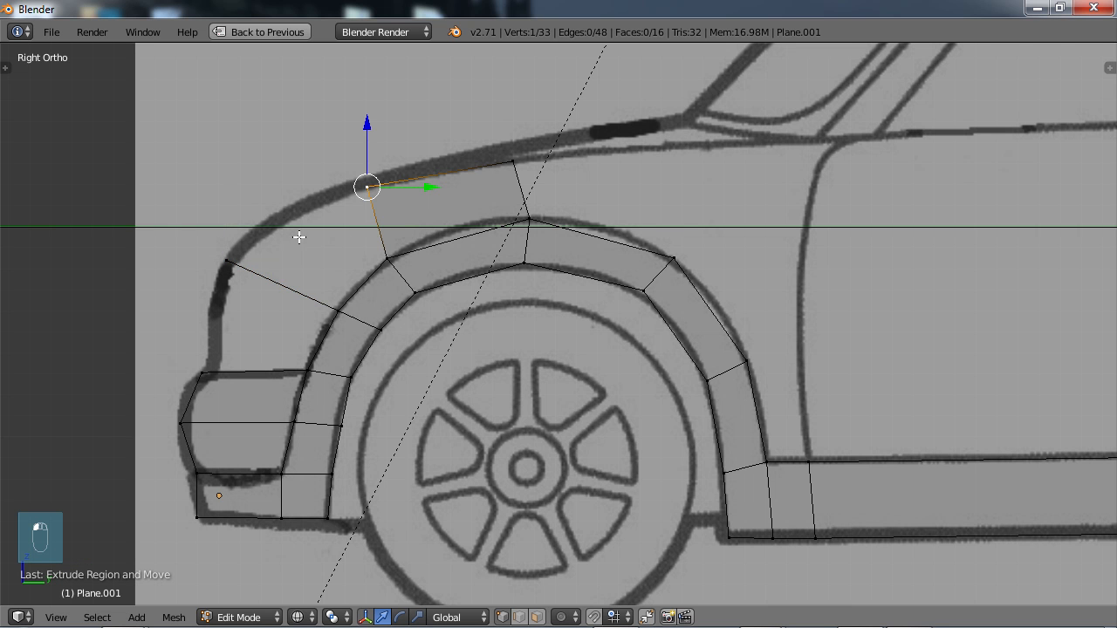
right_click(227, 260, "shift")
right_click(386, 259, "shift")
right_click(341, 305, "shift")
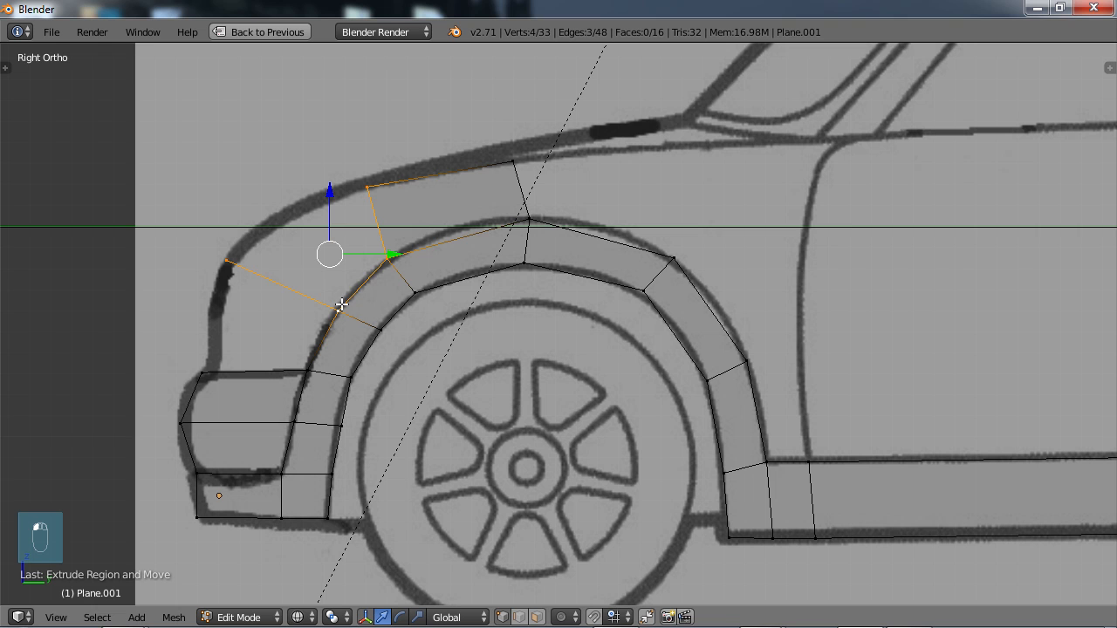
key("f")
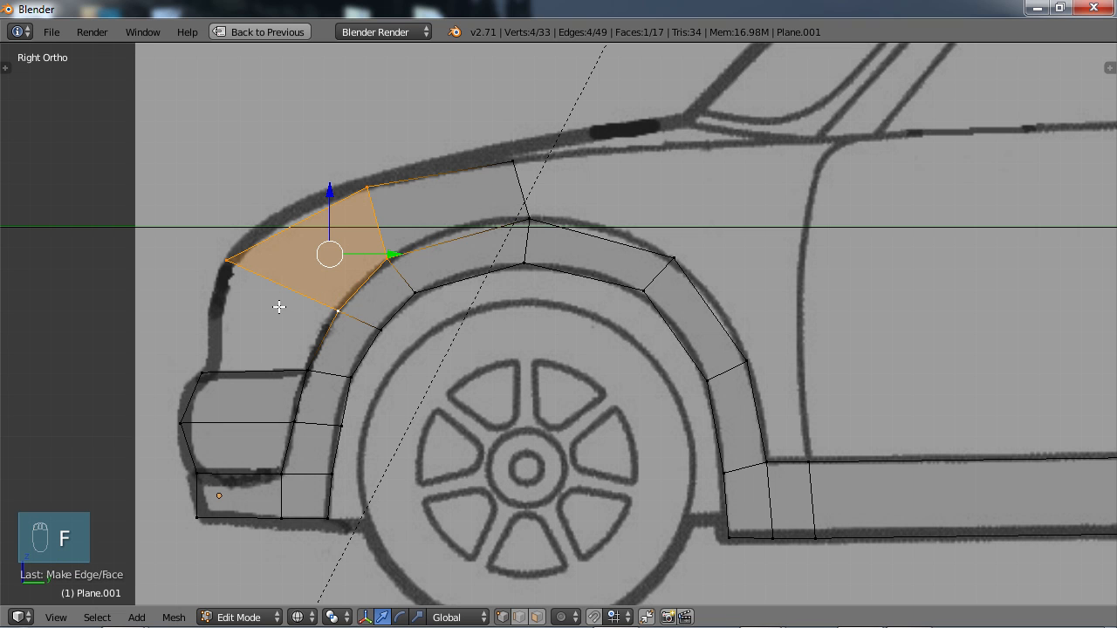
Step: Fill a four-sided face between the nose edge, the wheel arch and the upper edge of the bumper
right_click(222, 260)
right_click(333, 309, "shift")
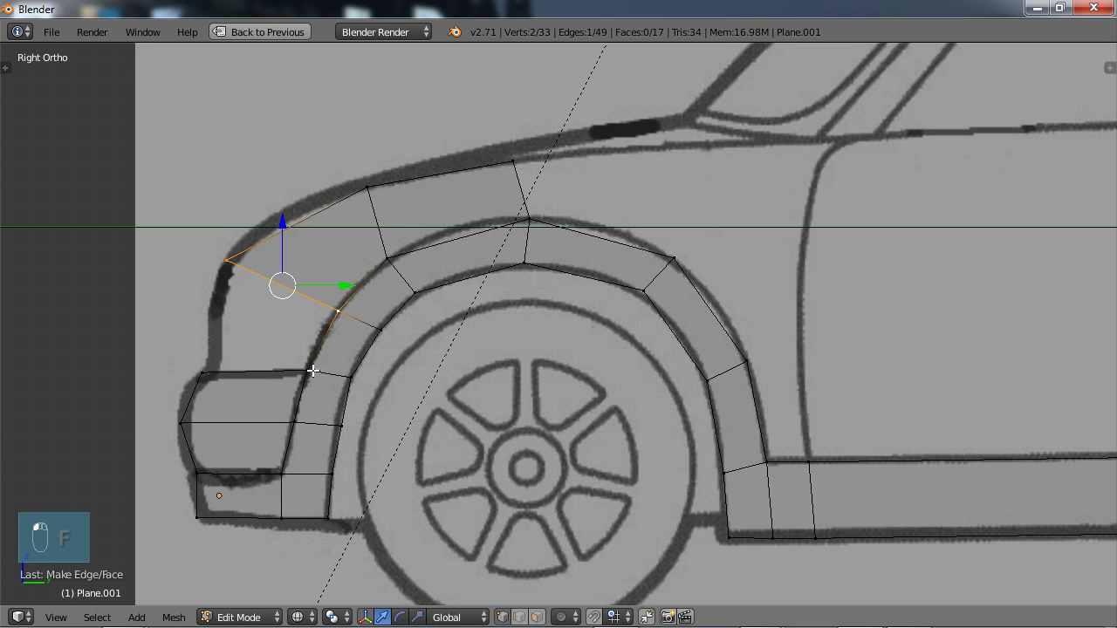
right_click(309, 371, "shift")
right_click(202, 370, "shift")
key("f")
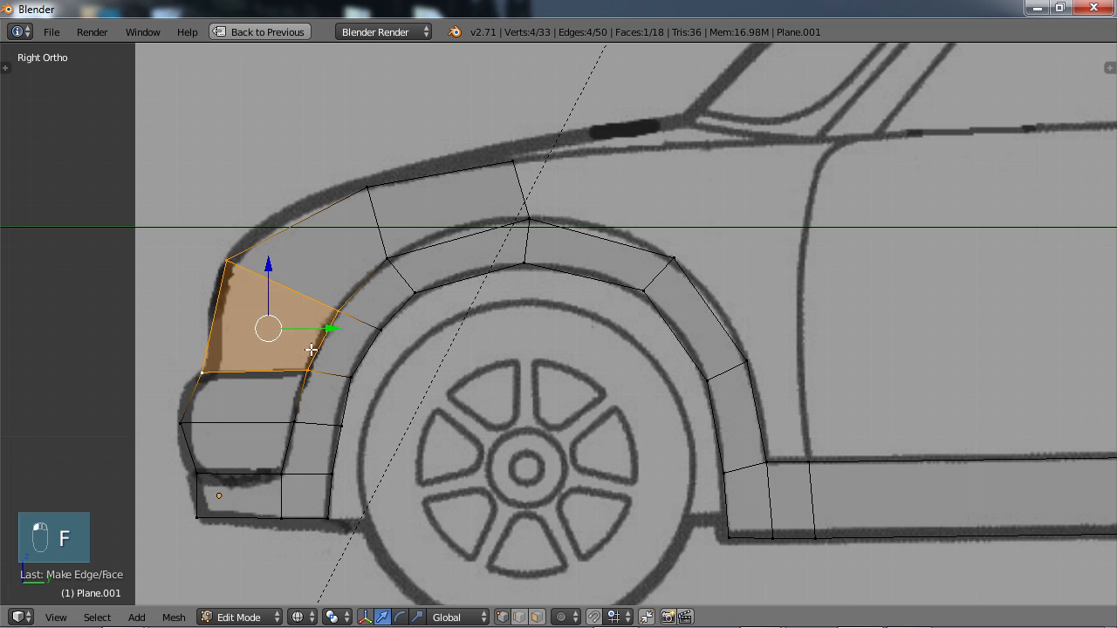
Step: Extrude the wheel arch's upper rear outer vertex up to the fender line below the windshield base
mouse_move(557, 256)
middle_mouse_down("shift")
mouse_move(349, 245)
mouse_move(315, 302)
middle_mouse_up("shift")
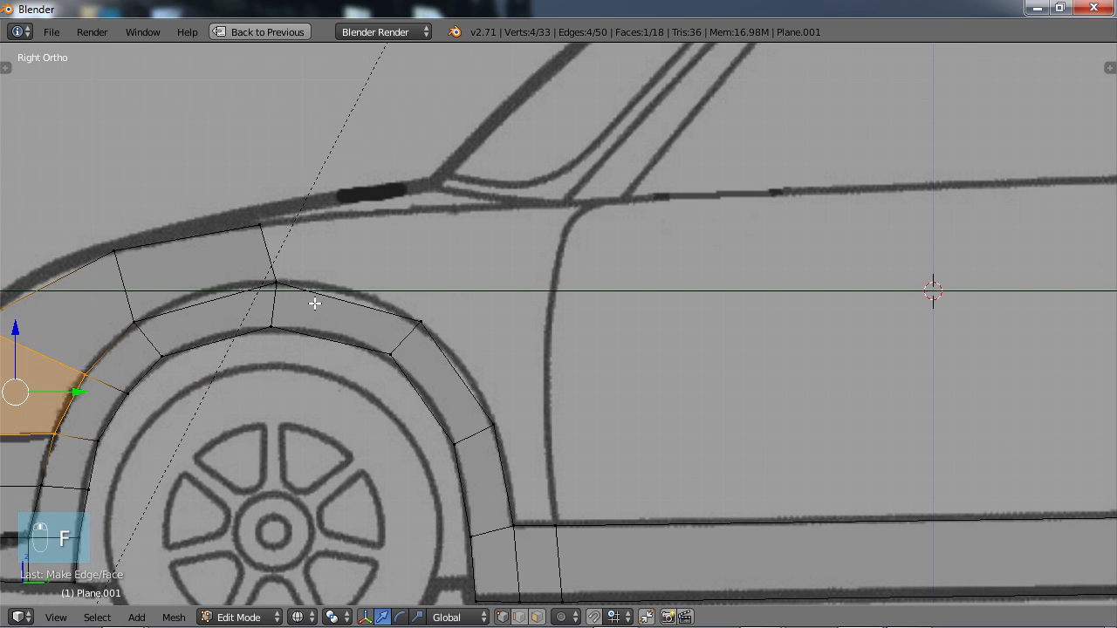
right_click(419, 322)
key("e")
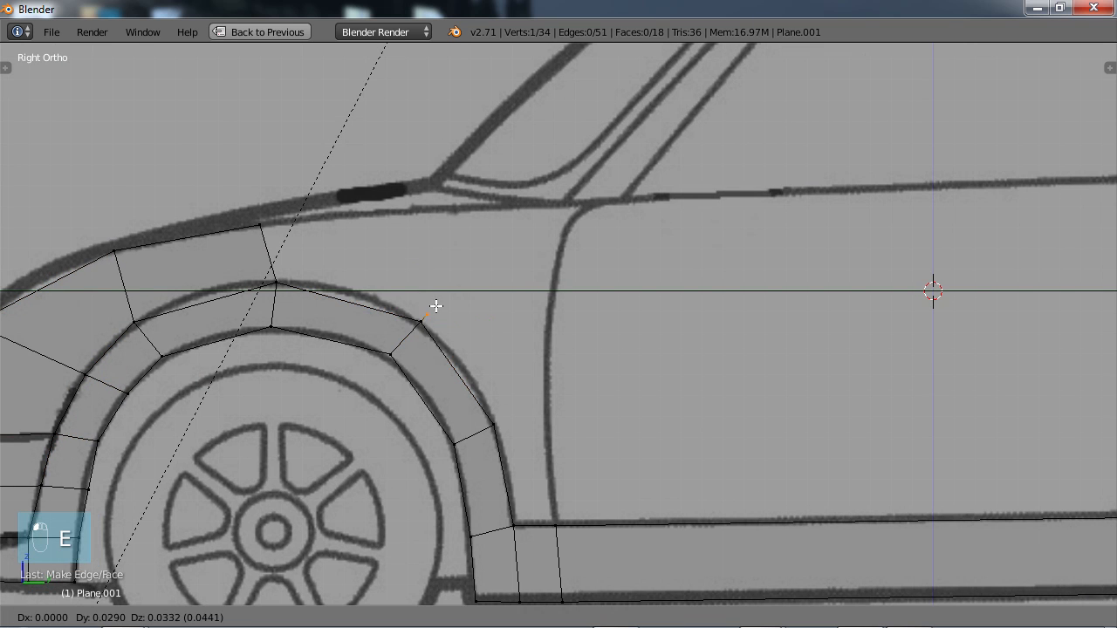
left_click(479, 212)
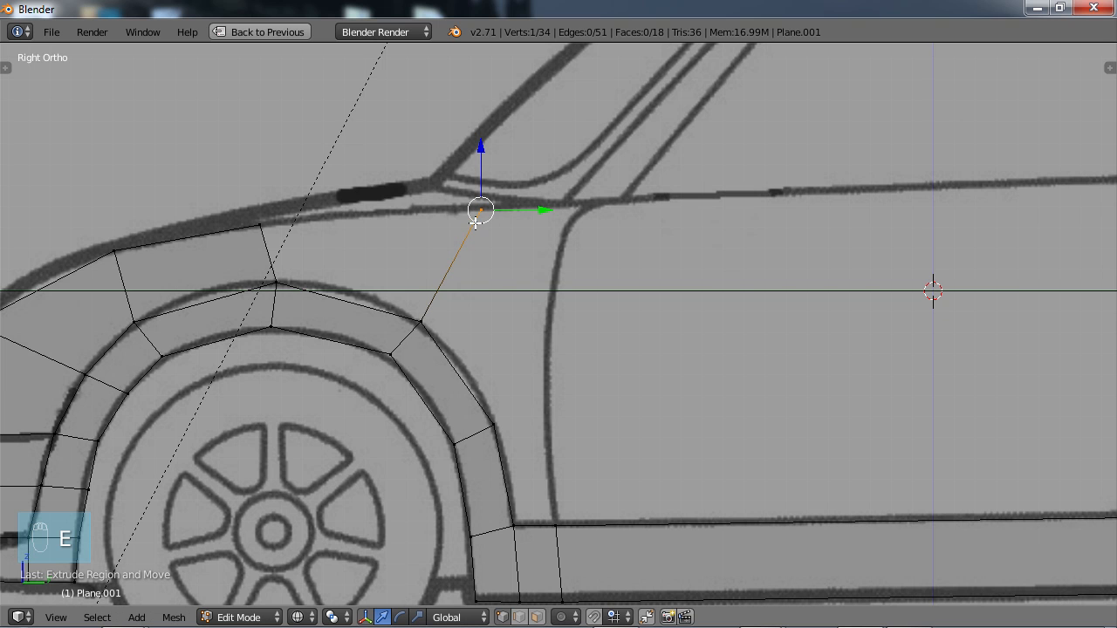
Step: Fill a four-sided fender face between the hood face's rear edge, the arch's upper rear segment and the new vertex
right_click(262, 227)
right_click(481, 212, "shift")
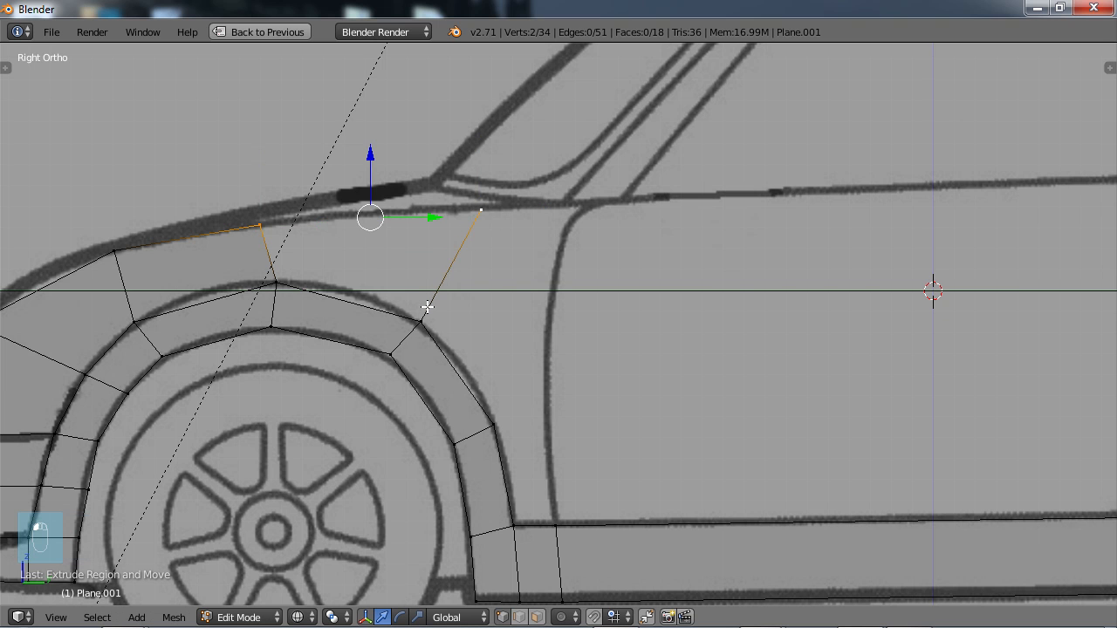
right_click(422, 320, "shift")
right_click(297, 287, "shift")
key("f")
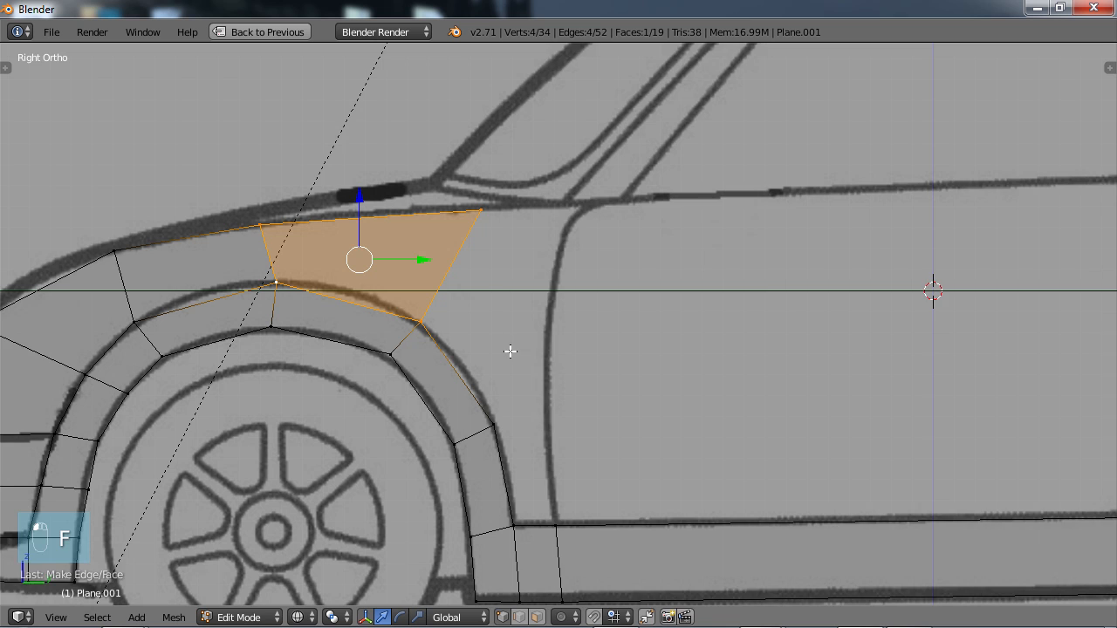
Step: Extrude the arch's rear outer vertex toward the door and place the new vertex midway down the door's front seam
middle_click_drag(511, 349, 448, 254, "shift")
scroll(463, 351, "down", 1)
scroll(461, 353, "up", 1)
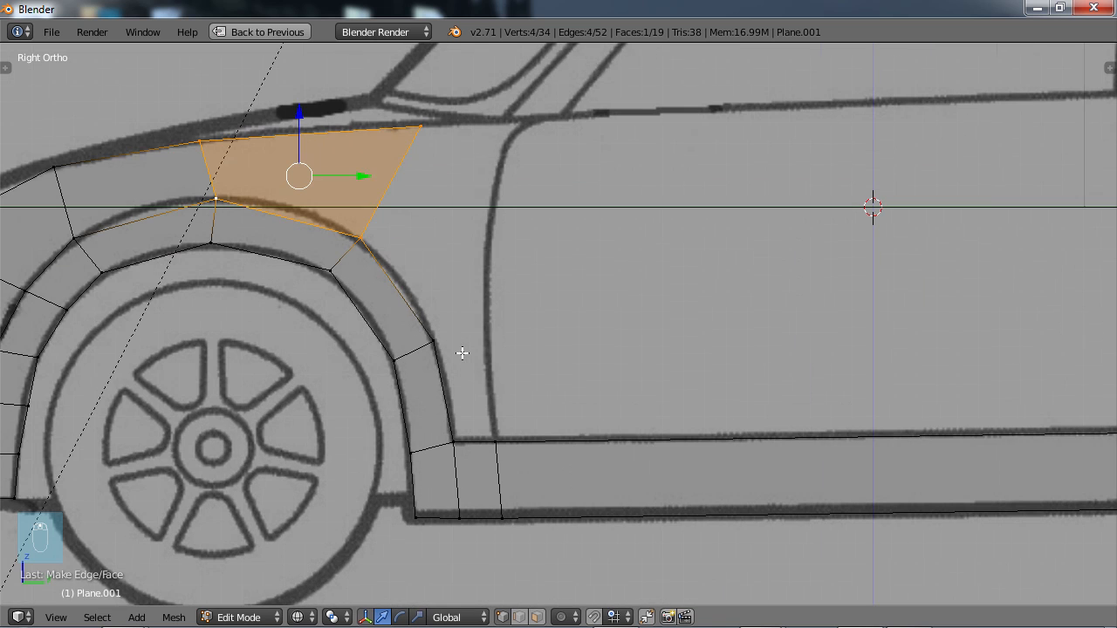
scroll(474, 349, "down", 3)
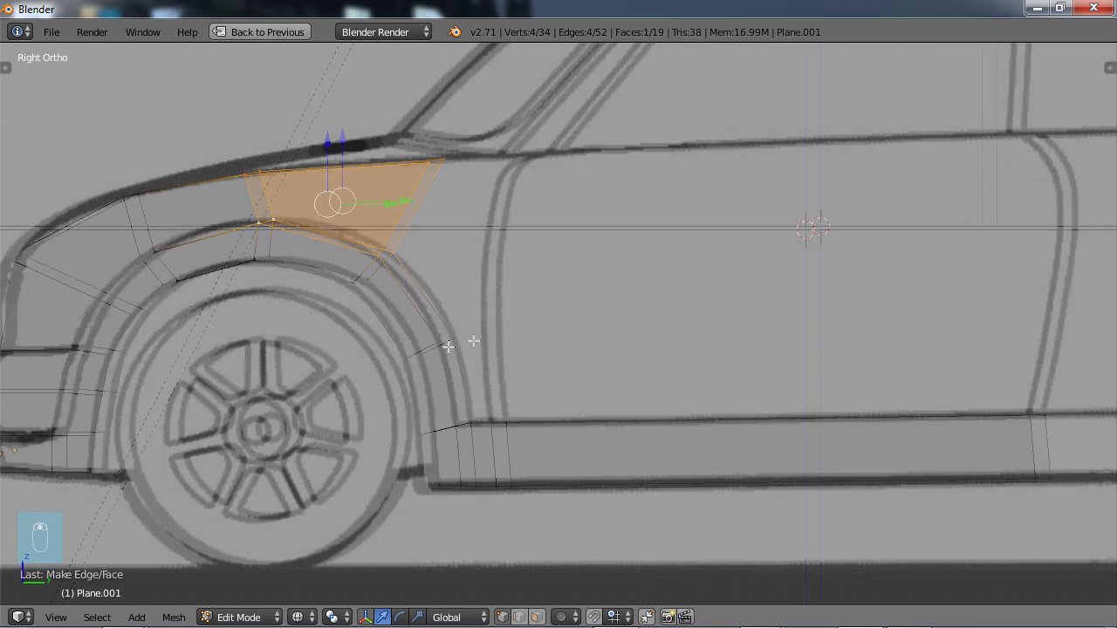
scroll(431, 334, "up", 2)
right_click(416, 330)
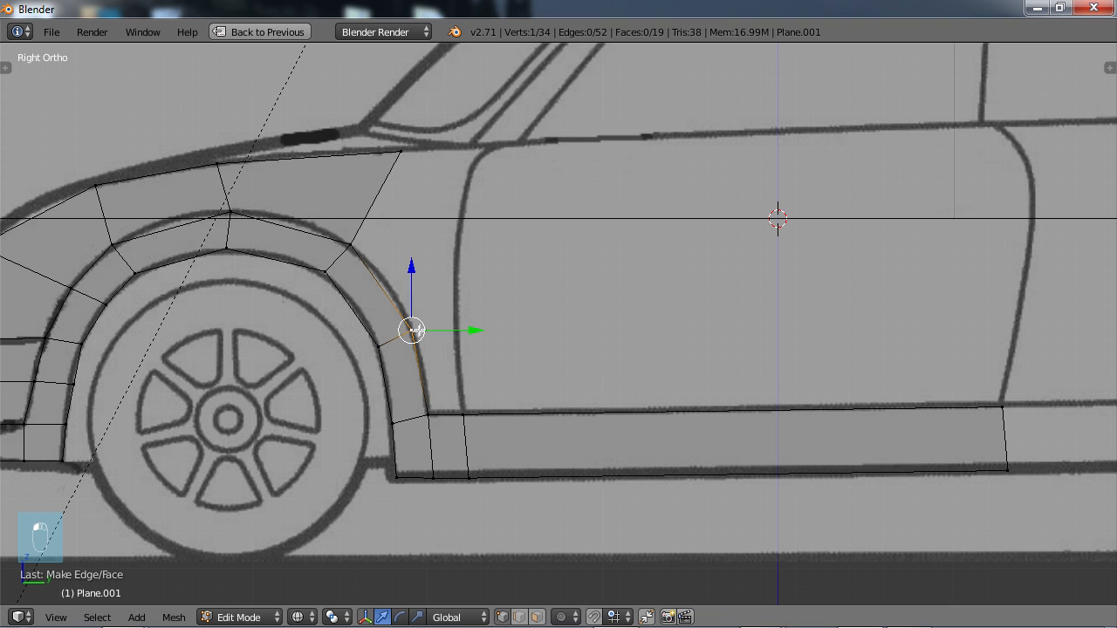
key("e")
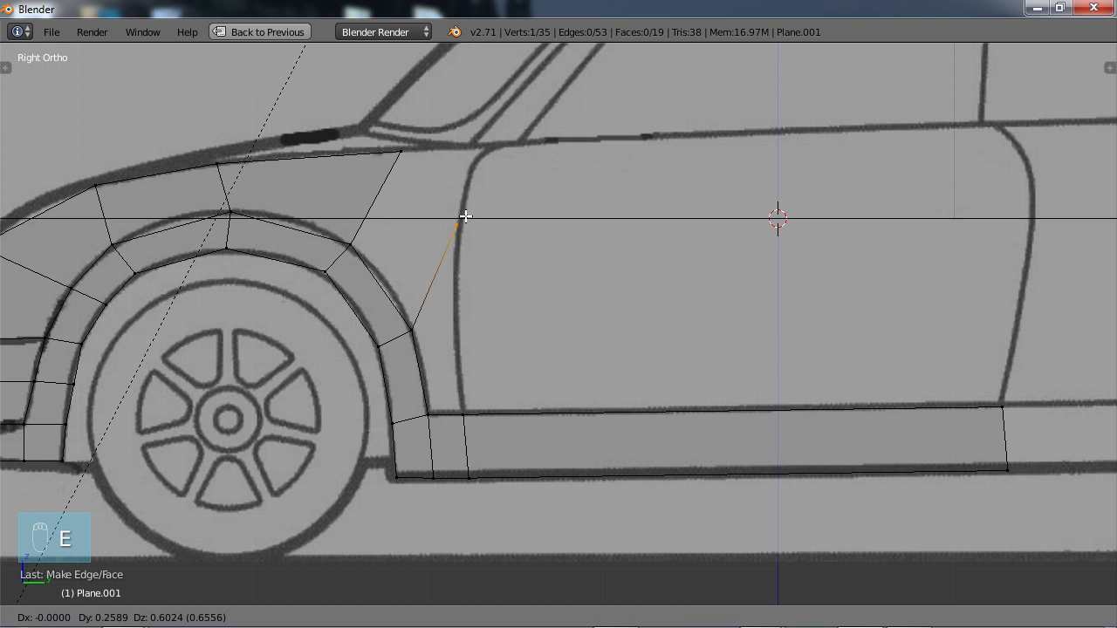
left_click(483, 142)
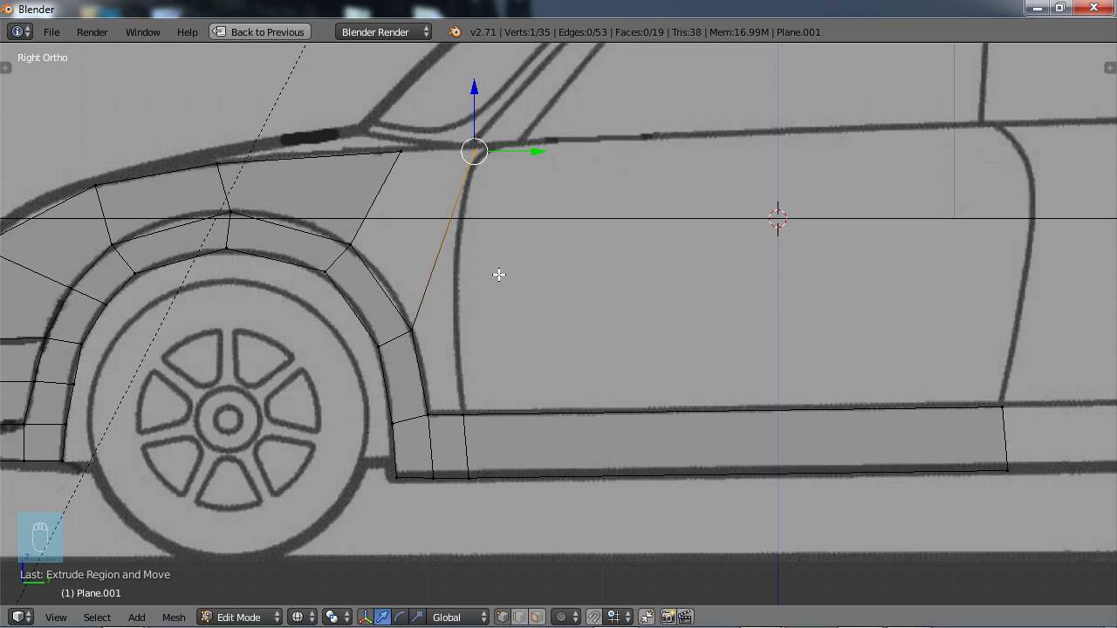
key("g")
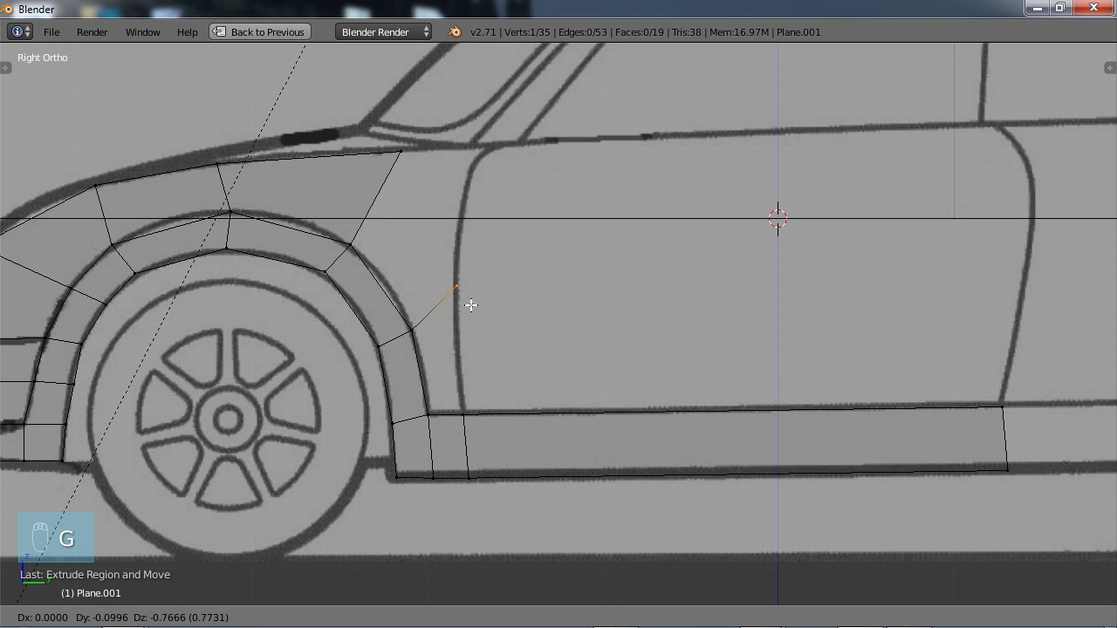
left_click(469, 325)
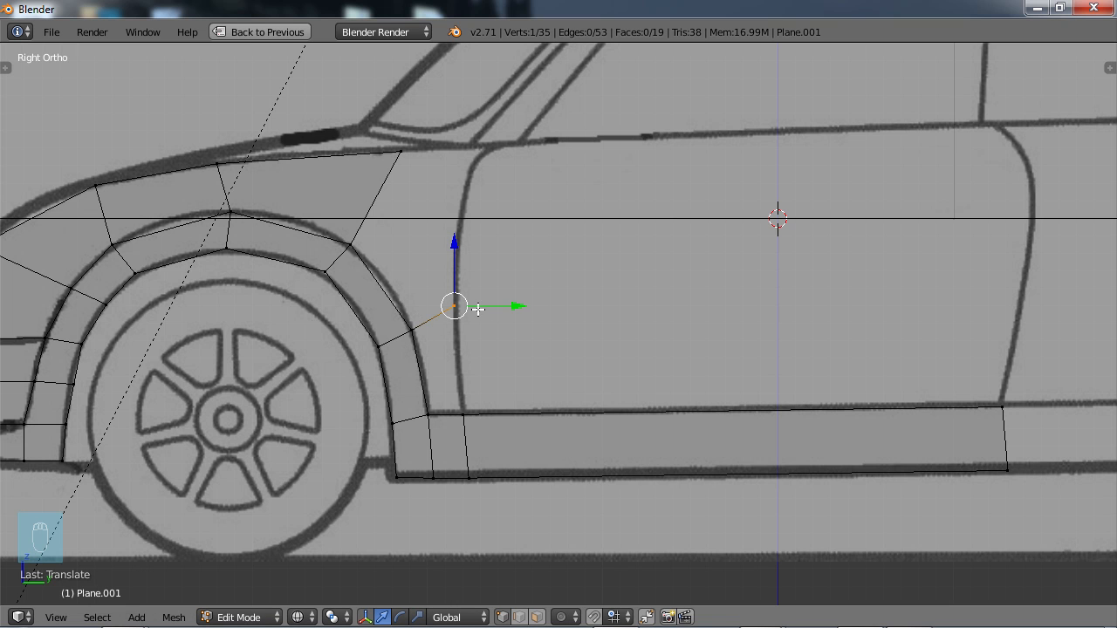
Step: Extrude the vertex on the door's front seam across the door and place the new vertex on the rear seam
middle_click_drag(595, 333, 436, 326, "shift")
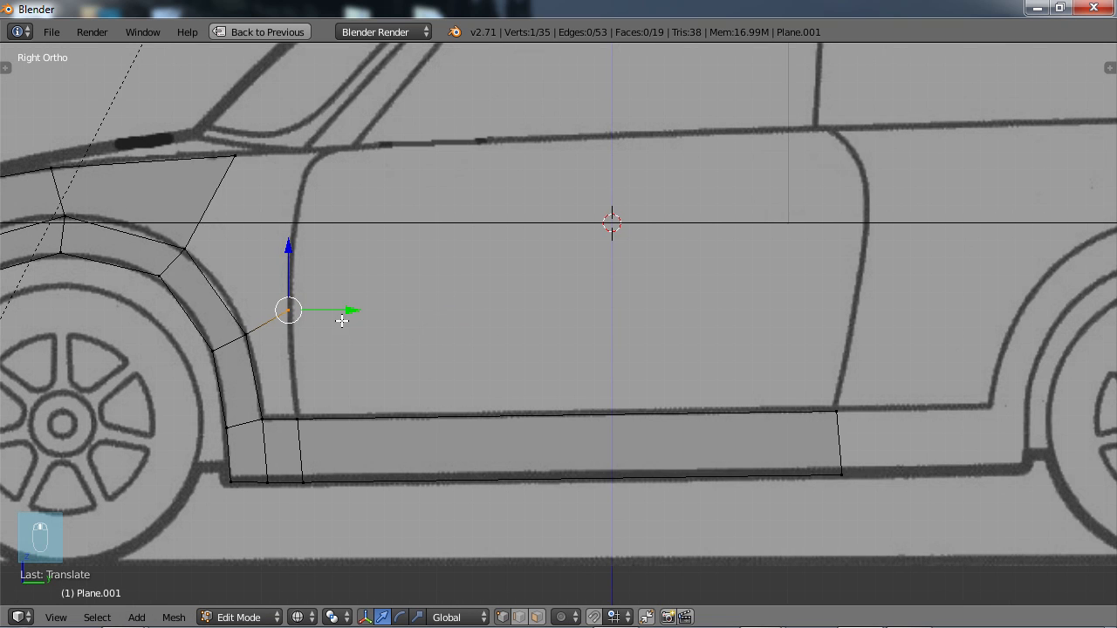
key("e")
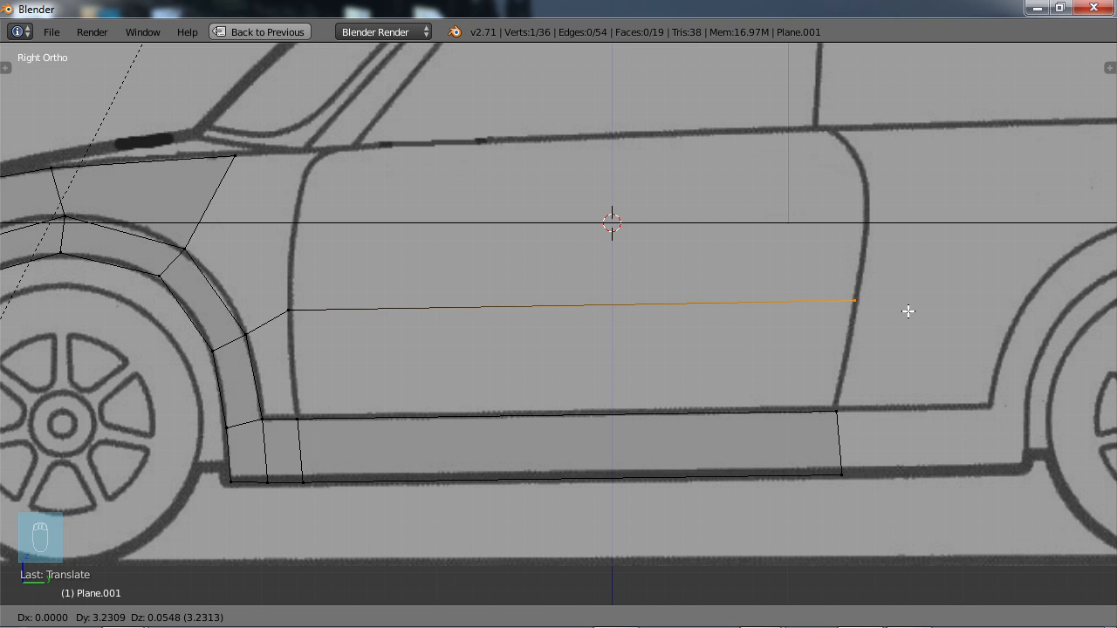
left_click(908, 311)
Step: Fill a four-sided face between the wheel arch's lower rear segment, the sill's upper edge and the door's front seam
right_click(290, 312)
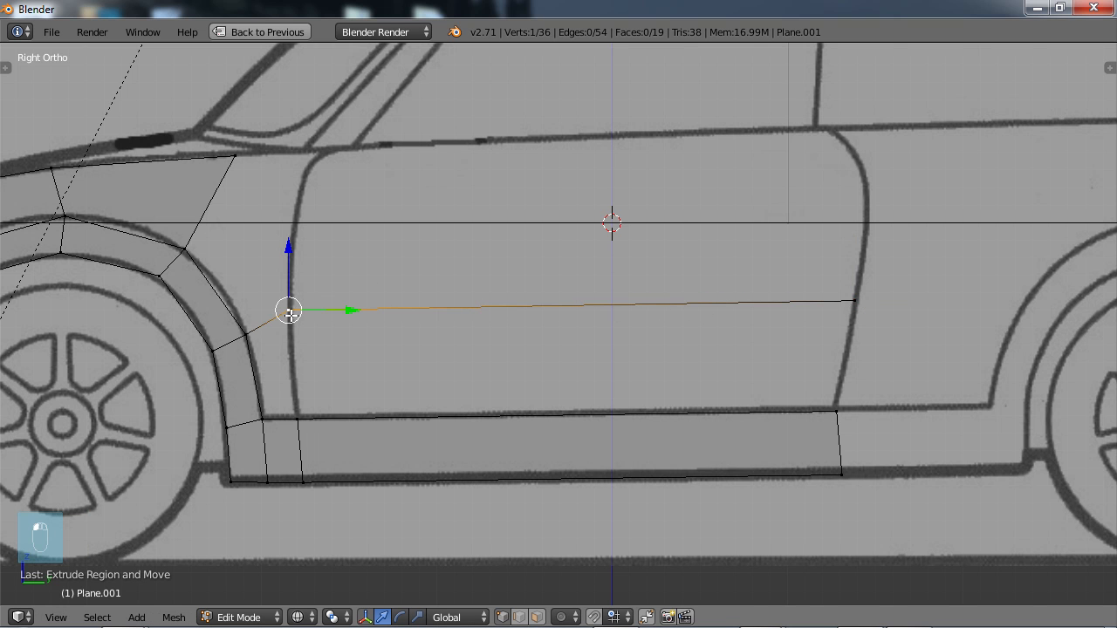
right_click(298, 421, "shift")
right_click(262, 419, "shift")
right_click(243, 338, "shift")
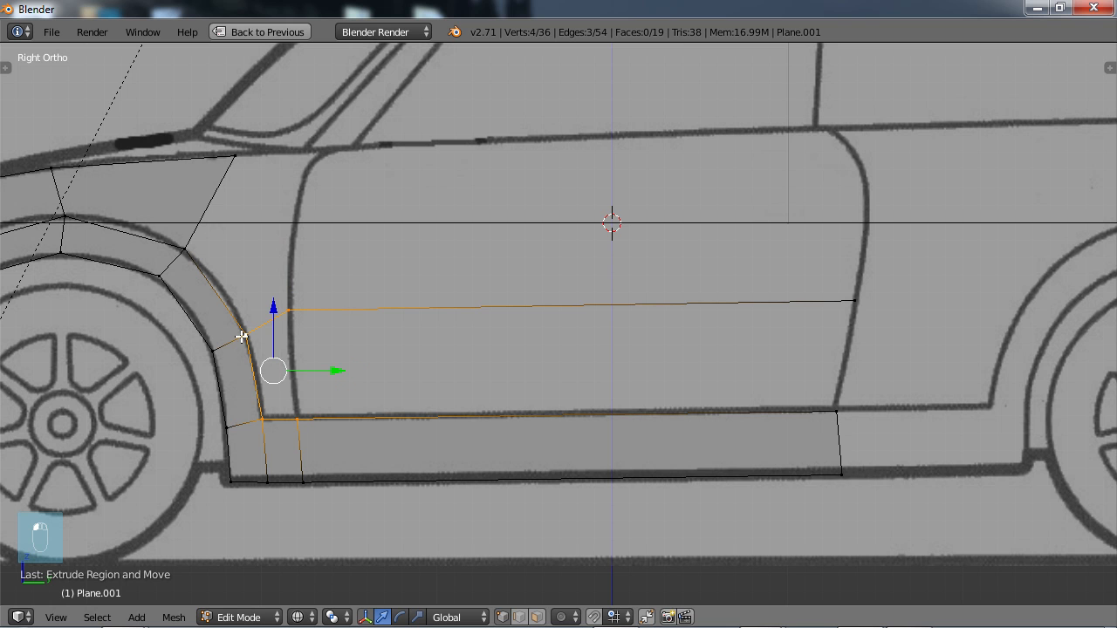
key("f")
Step: Fill a four-sided lower door face between the horizontal mid-door edge and the sill's upper edge
right_click(854, 301)
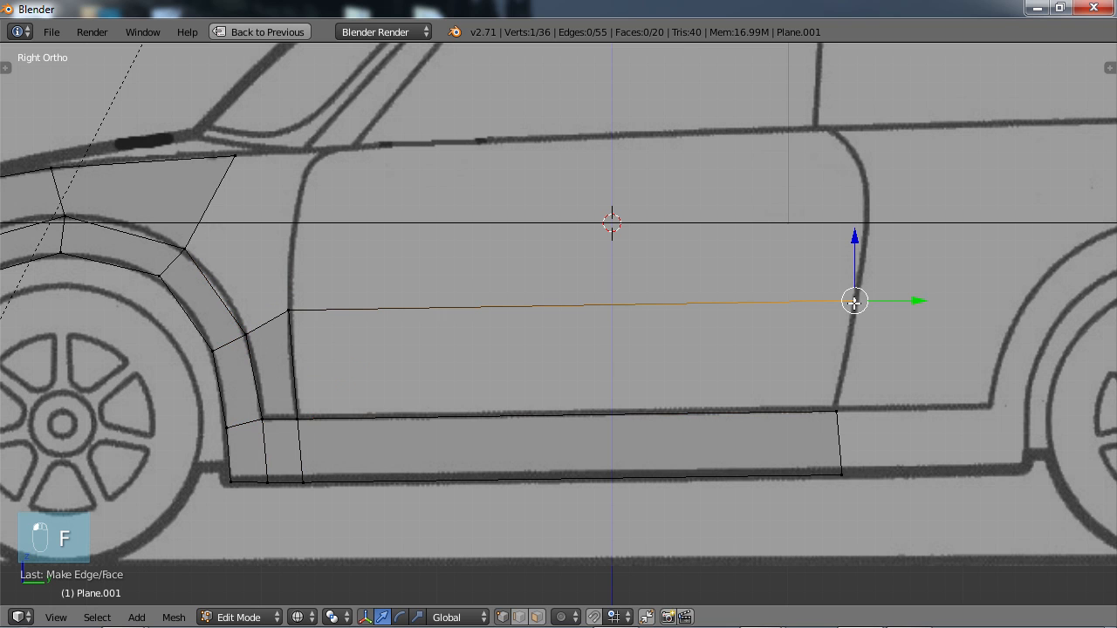
right_click(835, 413, "shift")
right_click(289, 311, "shift")
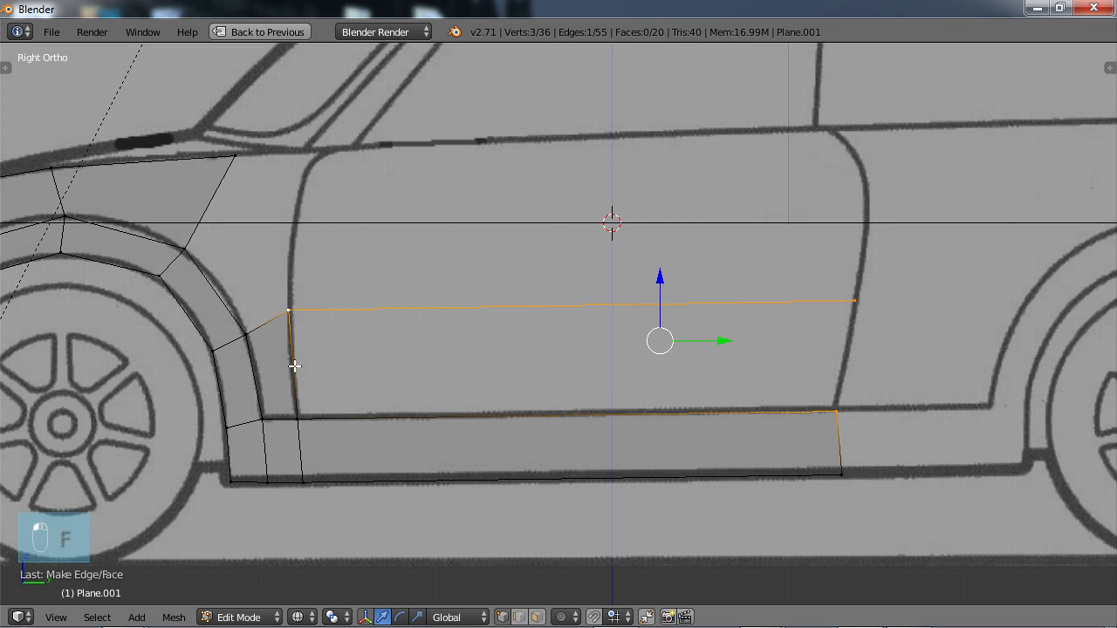
right_click(298, 418, "shift")
key("f")
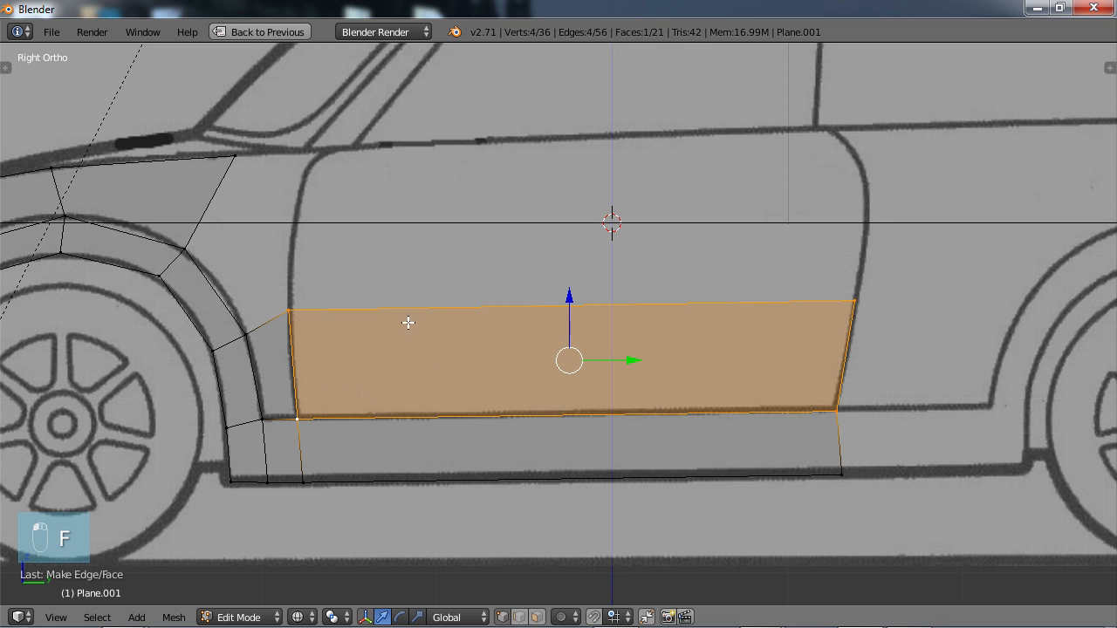
Step: Extrude the lower door face's upper edge up to the window line and scale the new edge narrower
middle_click_drag(408, 323, 591, 334, "shift")
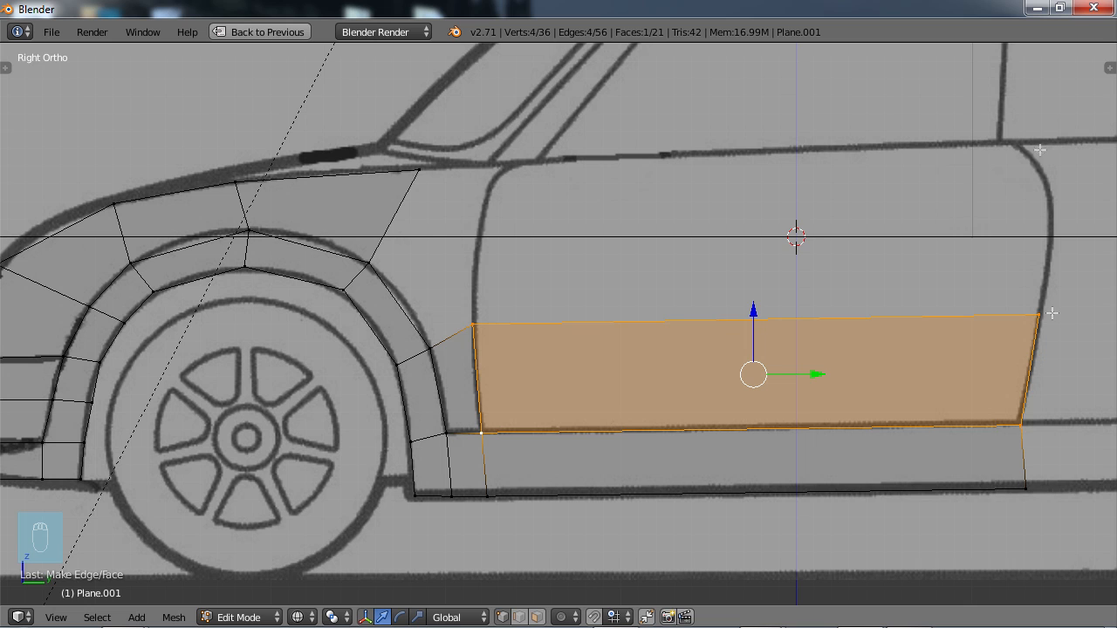
right_click(473, 326)
right_click(1040, 315, "shift")
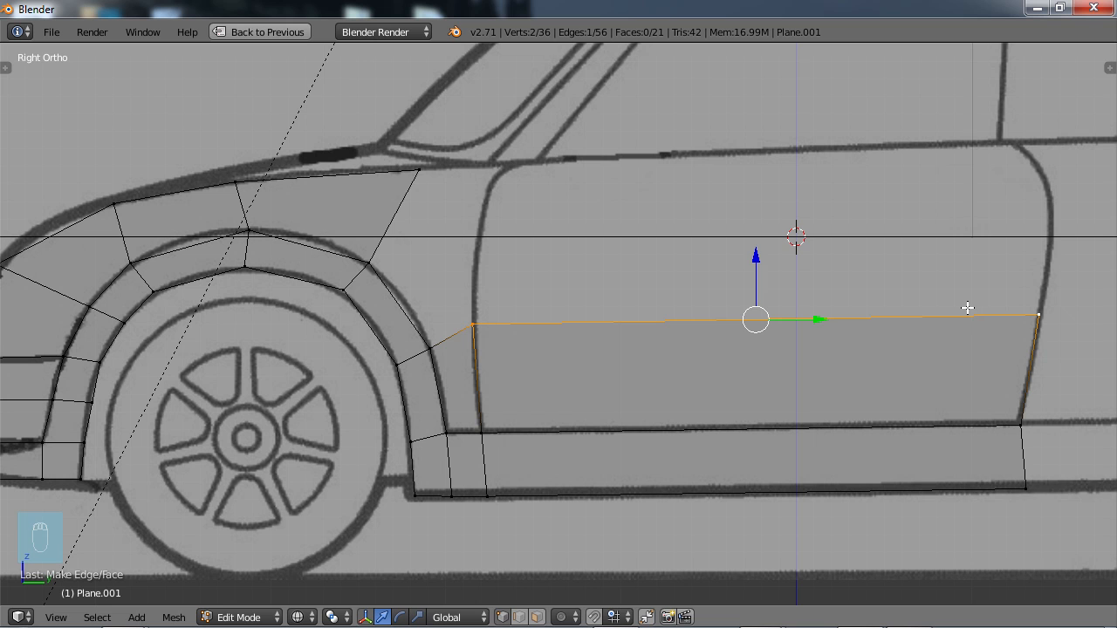
key("e")
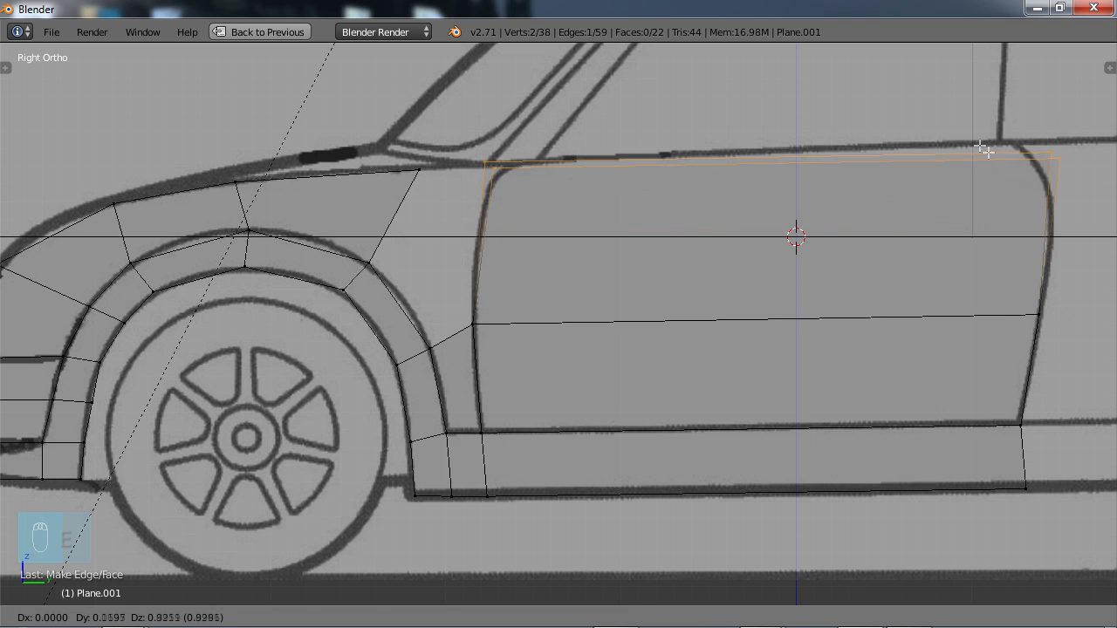
left_click(987, 152)
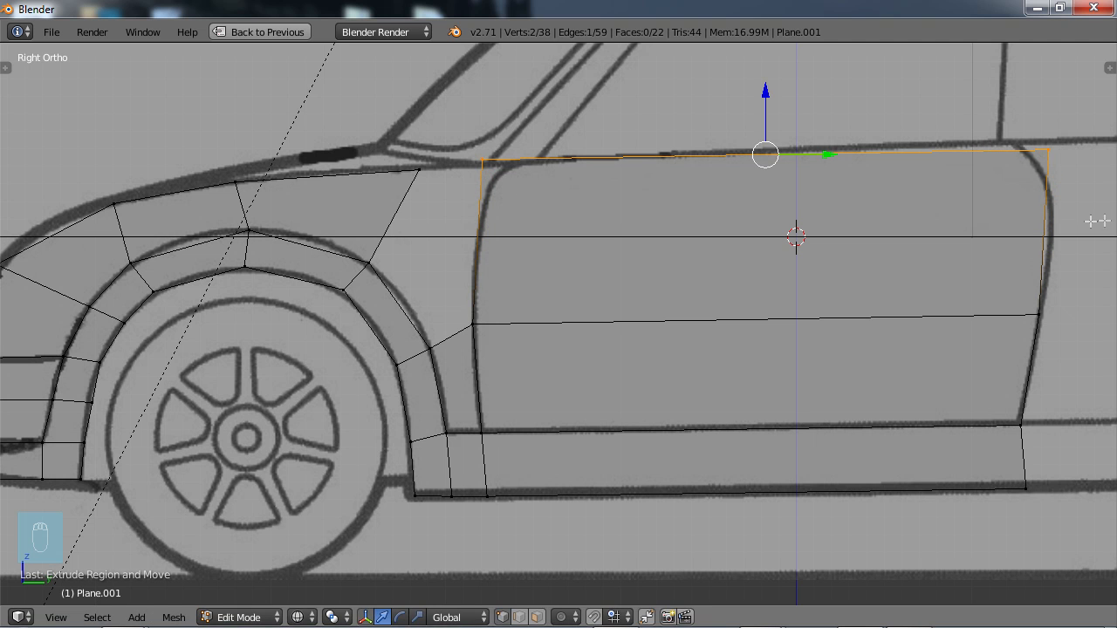
key("s")
left_click(1036, 207)
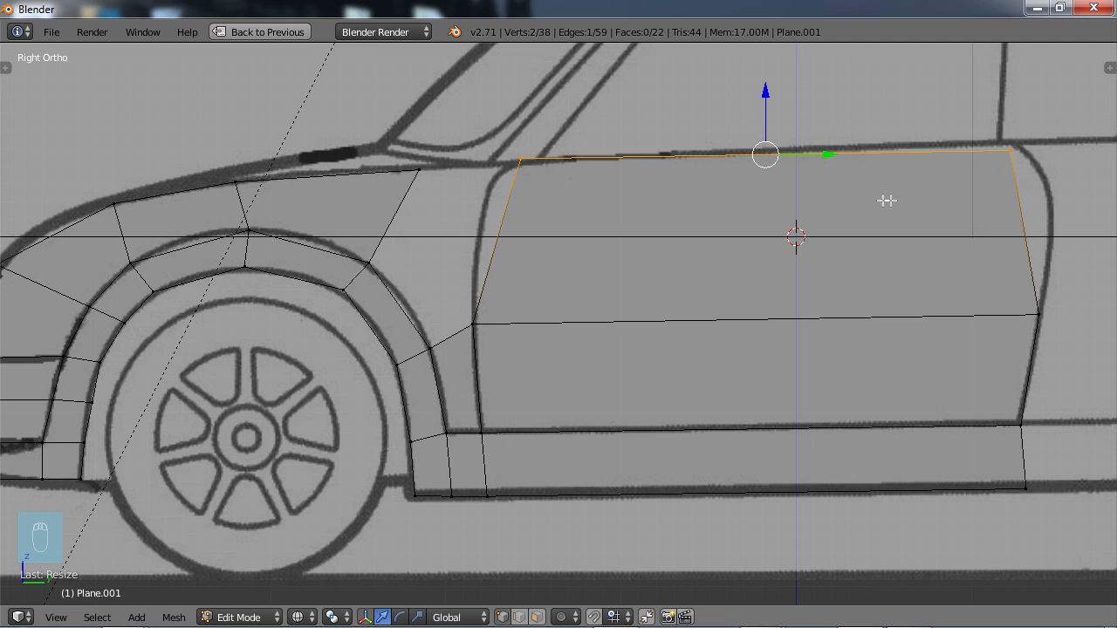
Step: Lower the new door edge to just above mid-height, widen it by about 1.18, and place its rear vertex on the seam
key("g")
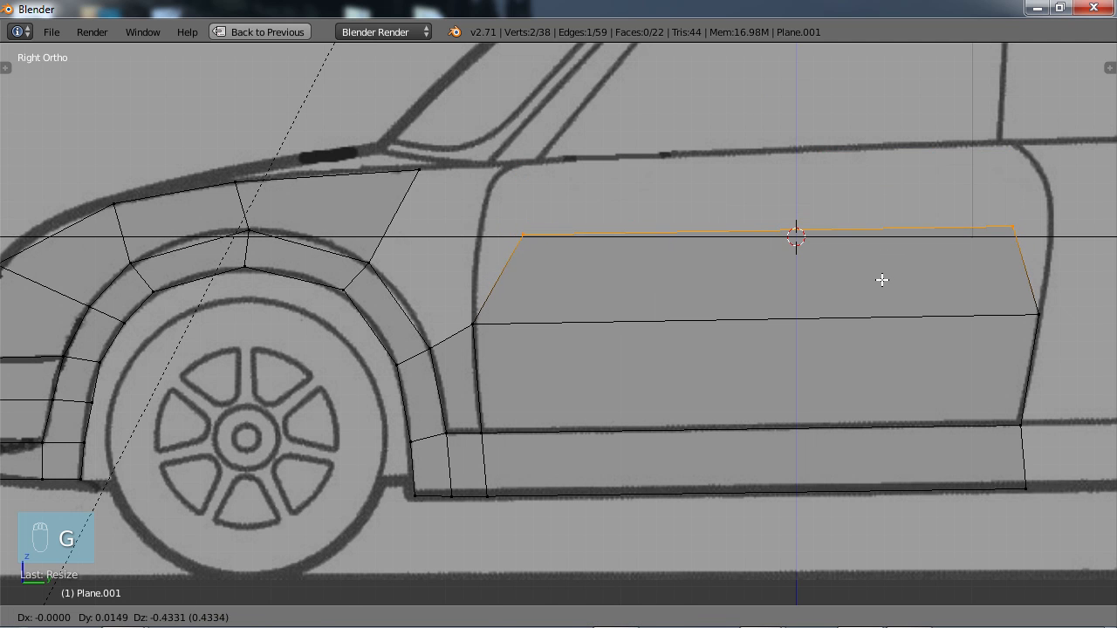
left_click(883, 281)
key("s")
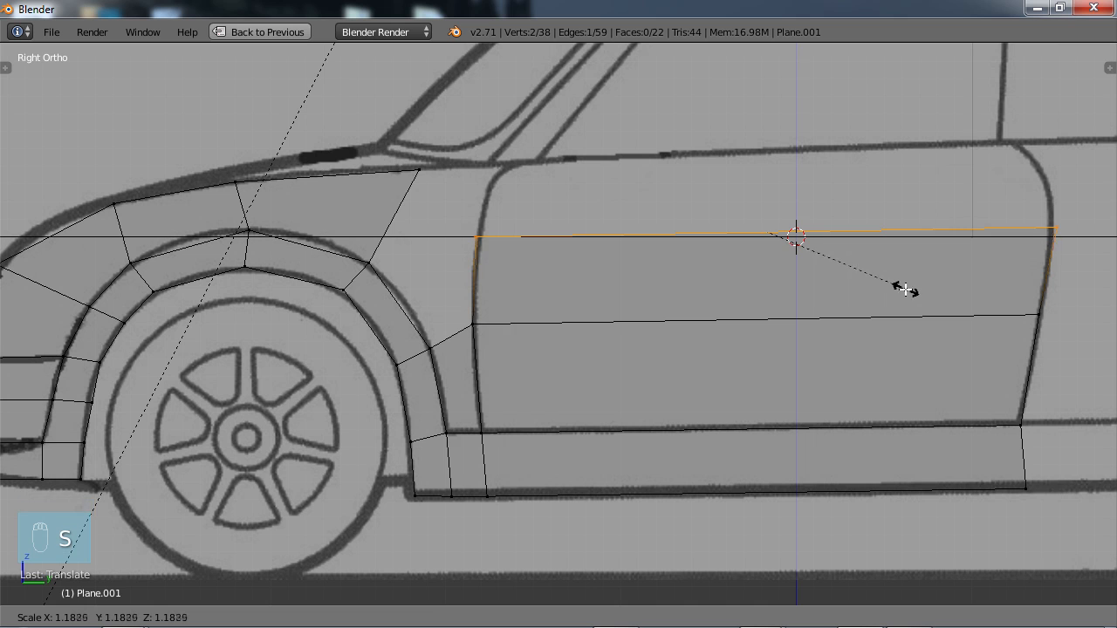
left_click(903, 289)
right_click(1049, 230)
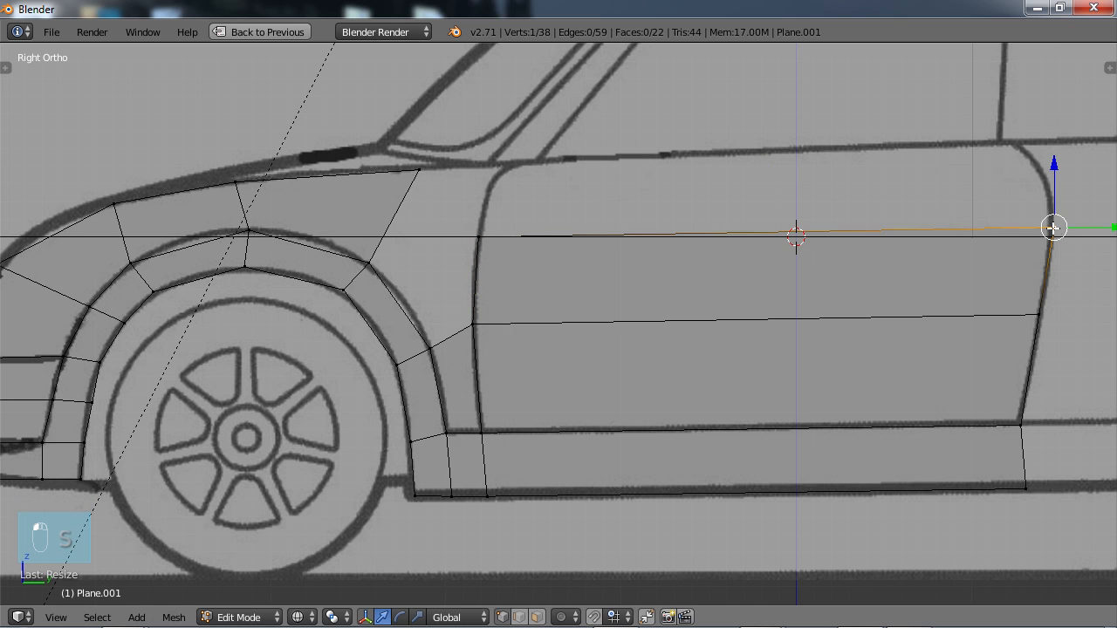
key("g")
left_click(1051, 232)
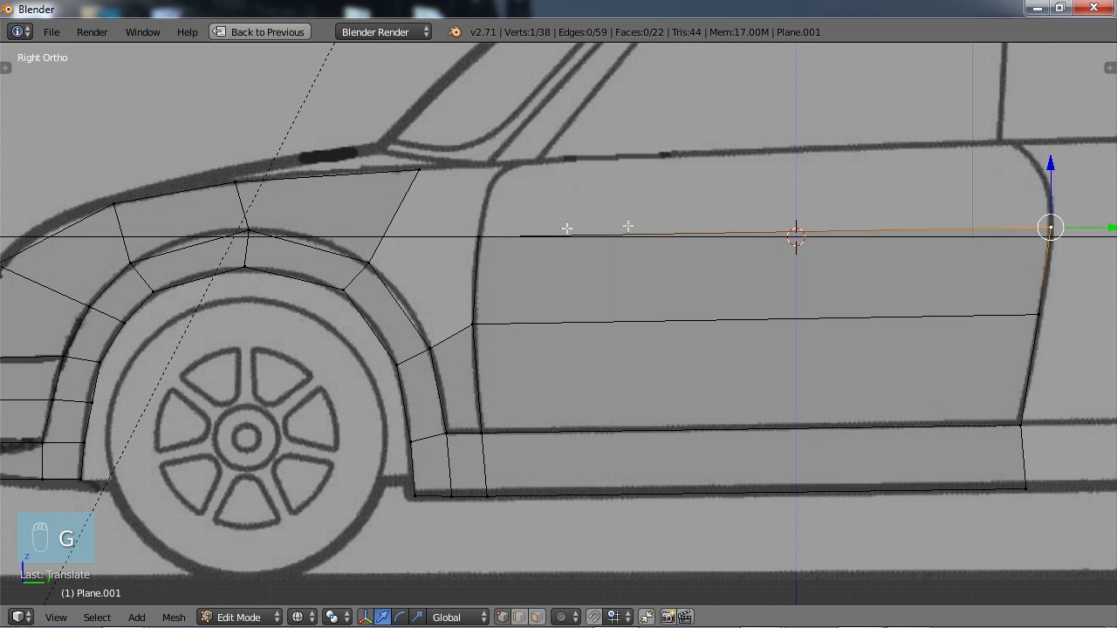
Step: Extrude the door's current upper edge up to the window line and scale it narrower to suit the rounded corners
right_click(479, 235)
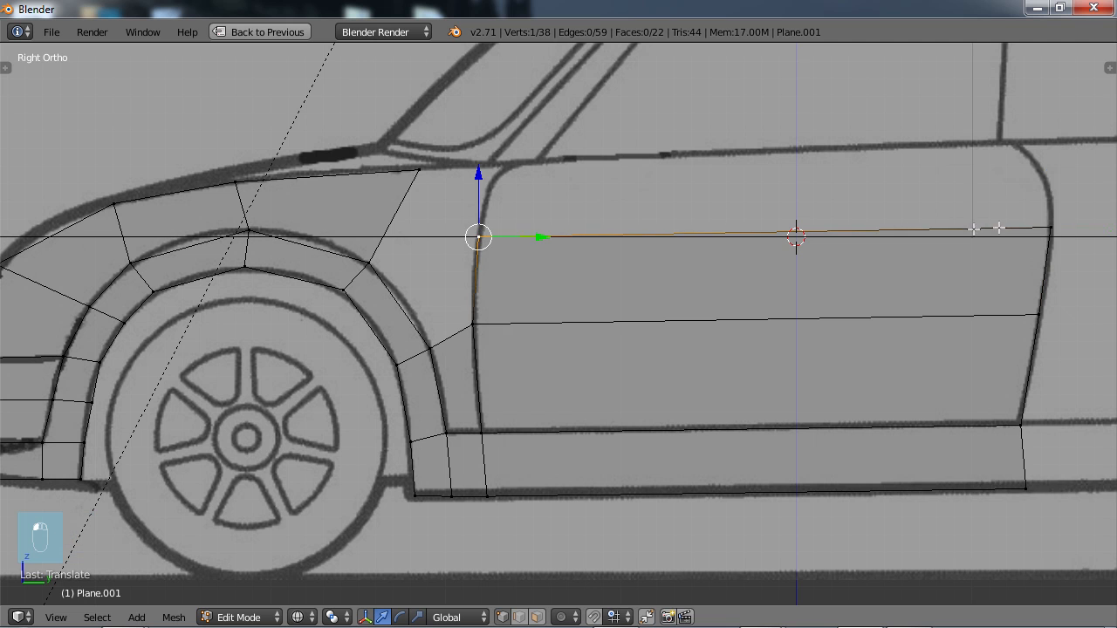
right_click(1051, 228, "shift")
key("e")
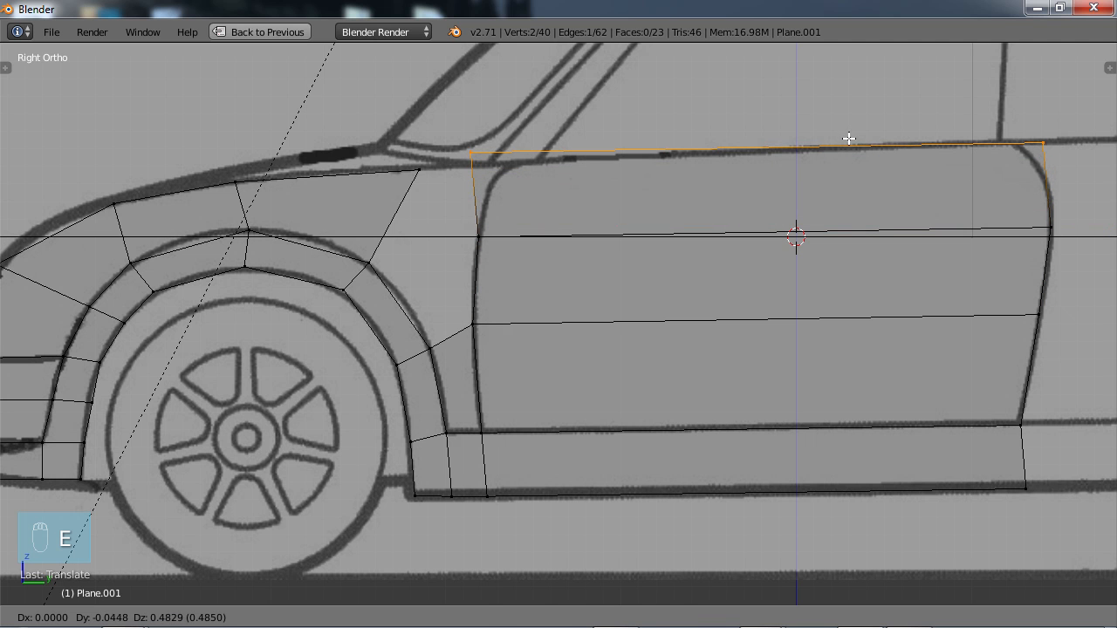
left_click(851, 140)
key("s")
left_click(922, 225)
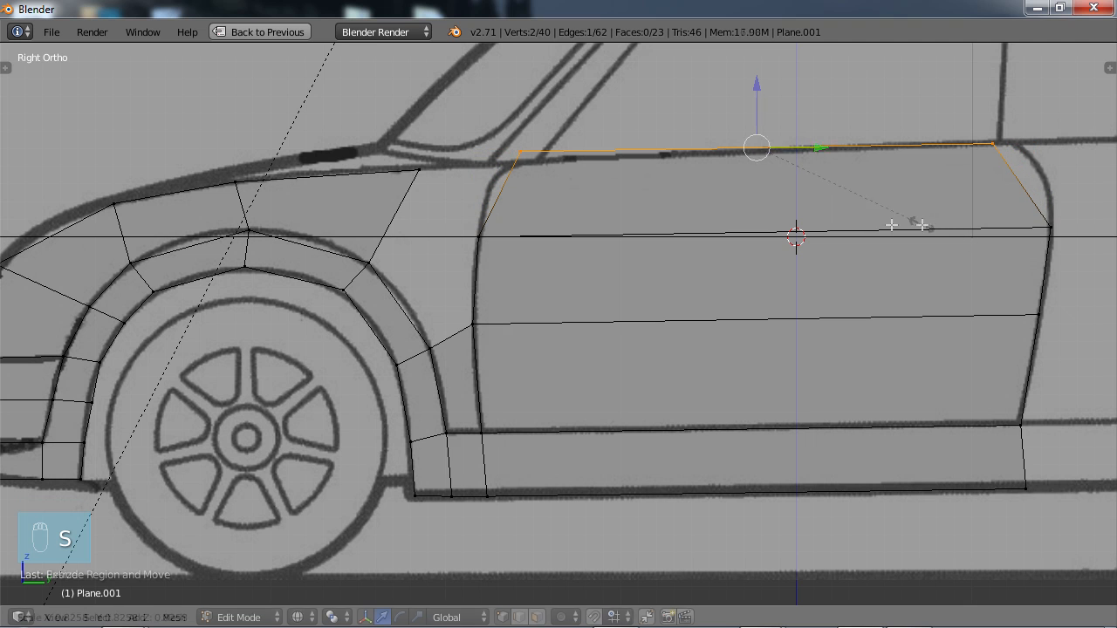
Step: Move the door's two top vertices onto the upper corners of the door outline
right_click(519, 154)
key("g")
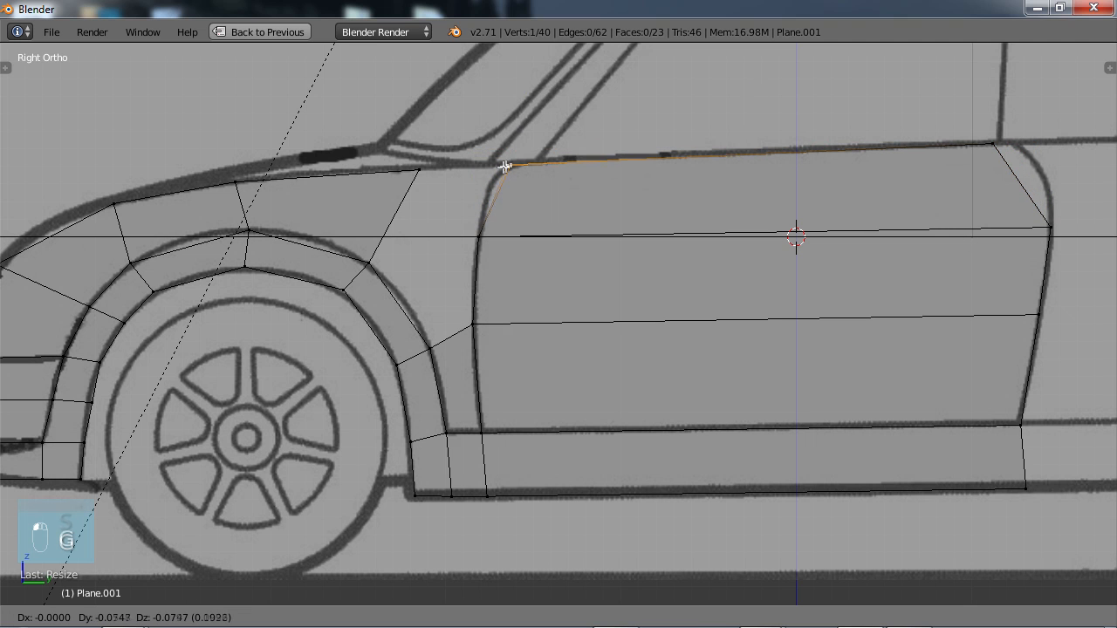
left_click(502, 169)
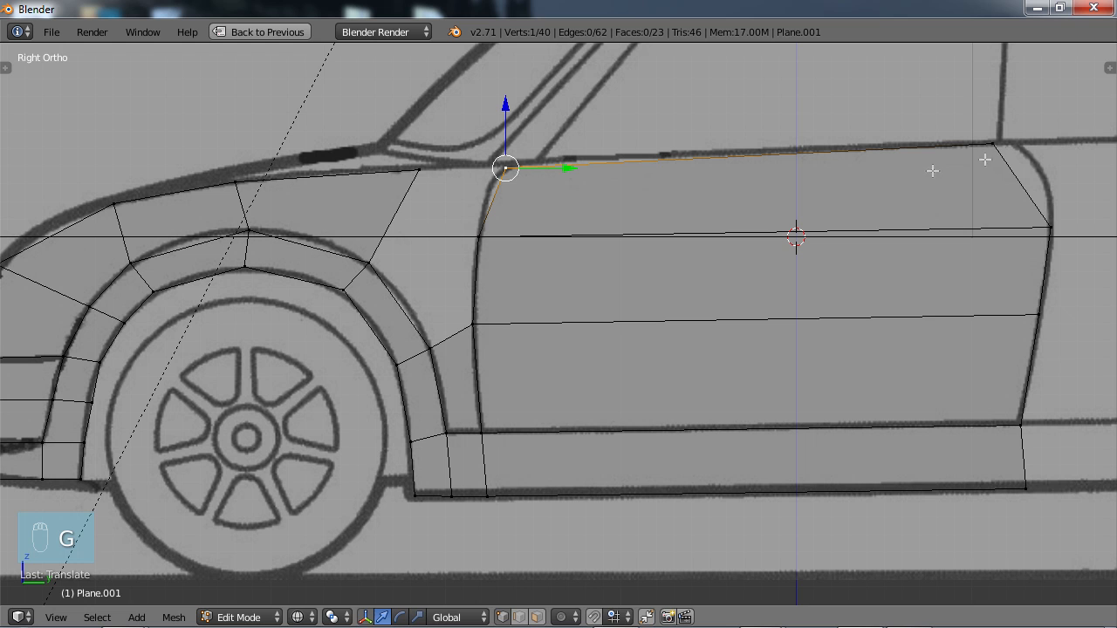
right_click(994, 145)
key("g")
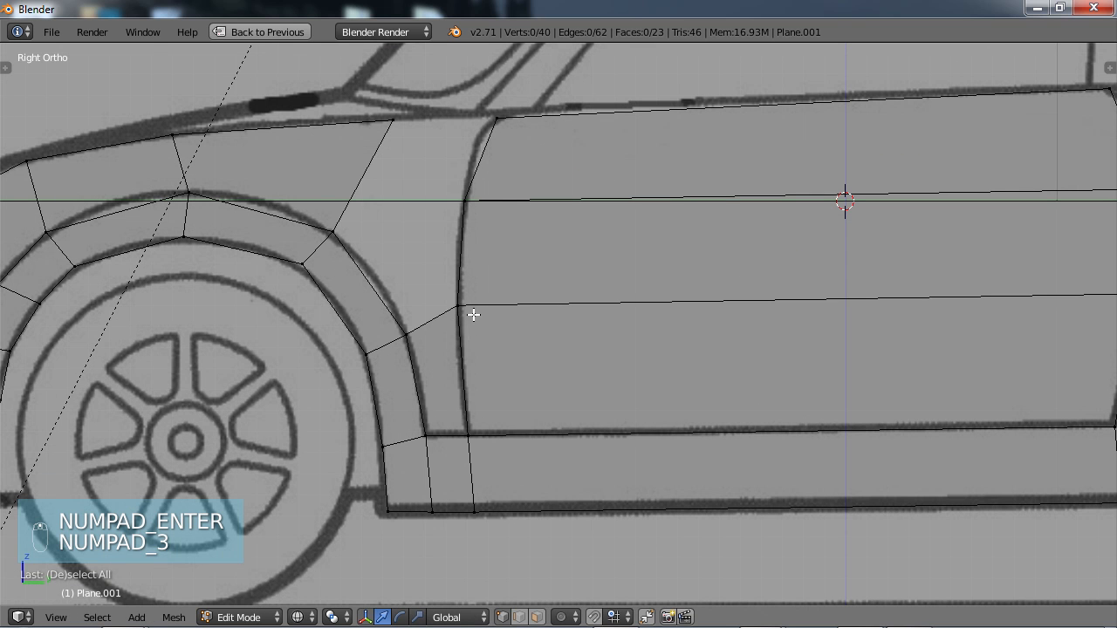
Step: Fill a four-sided face between the wheel arch's rear outer segment and the middle segment of the door's front edge
right_click(470, 307)
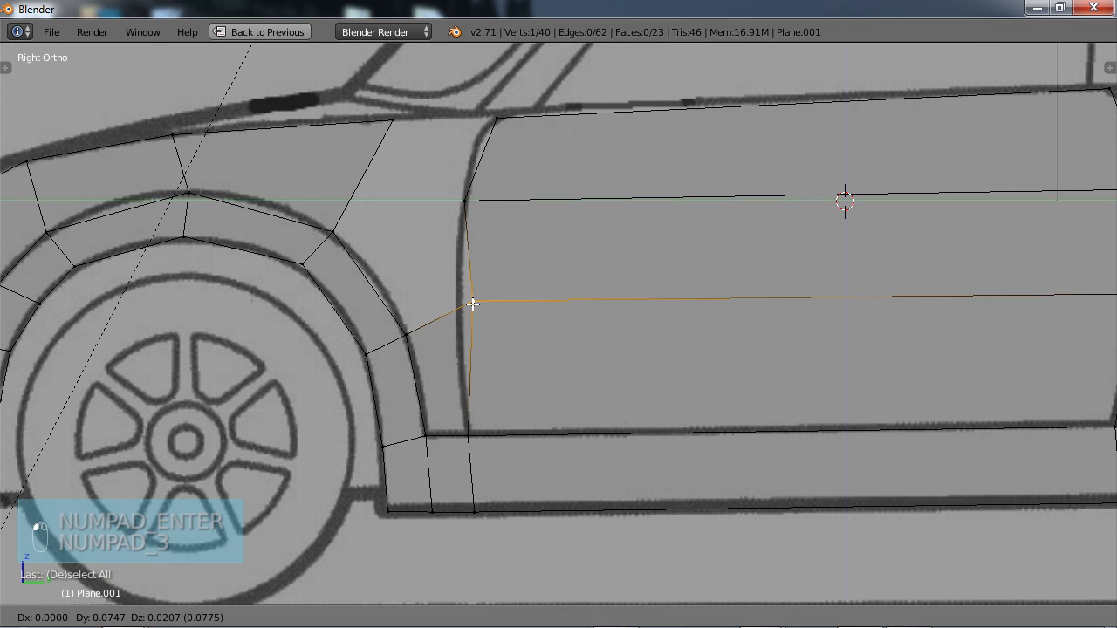
right_click(465, 203, "shift")
right_click(335, 230, "shift")
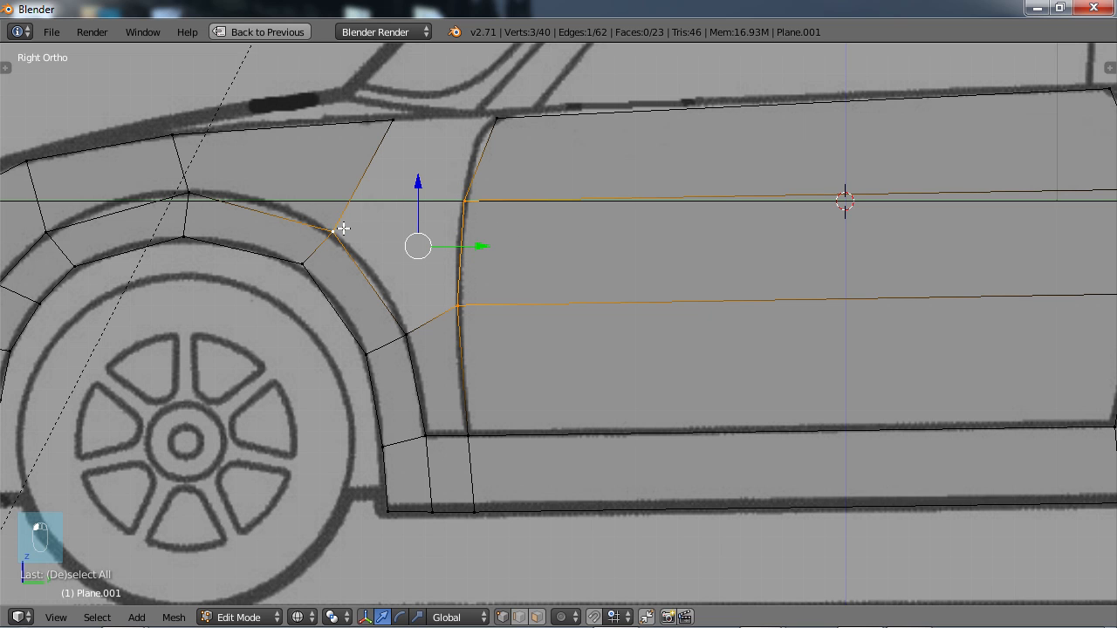
right_click(338, 229, "shift")
right_click(338, 231, "shift")
right_click(407, 331, "shift")
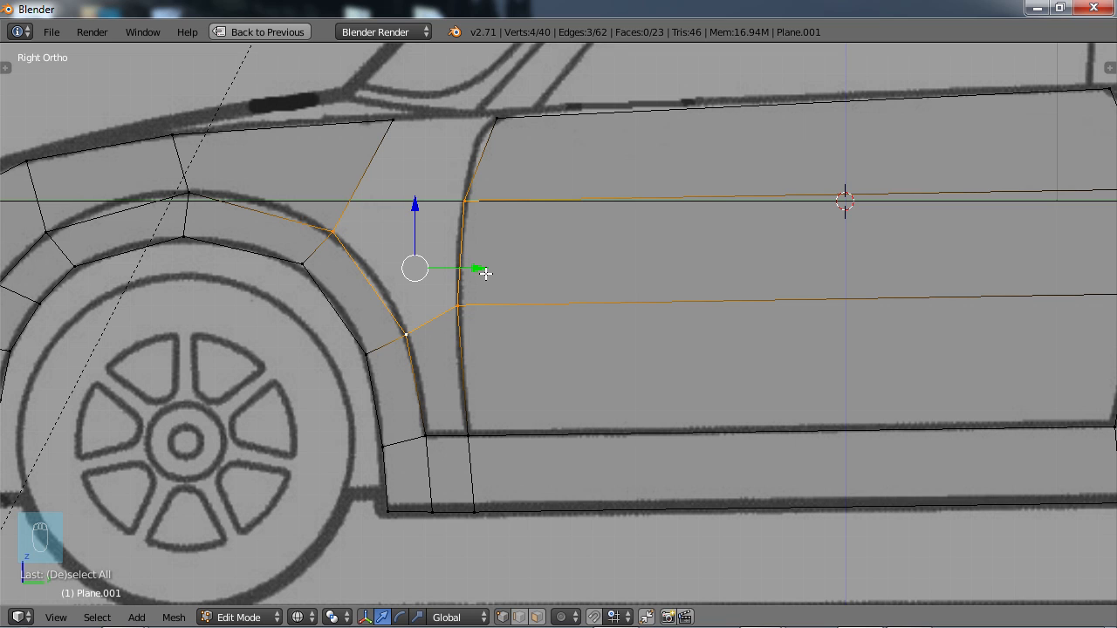
key("f")
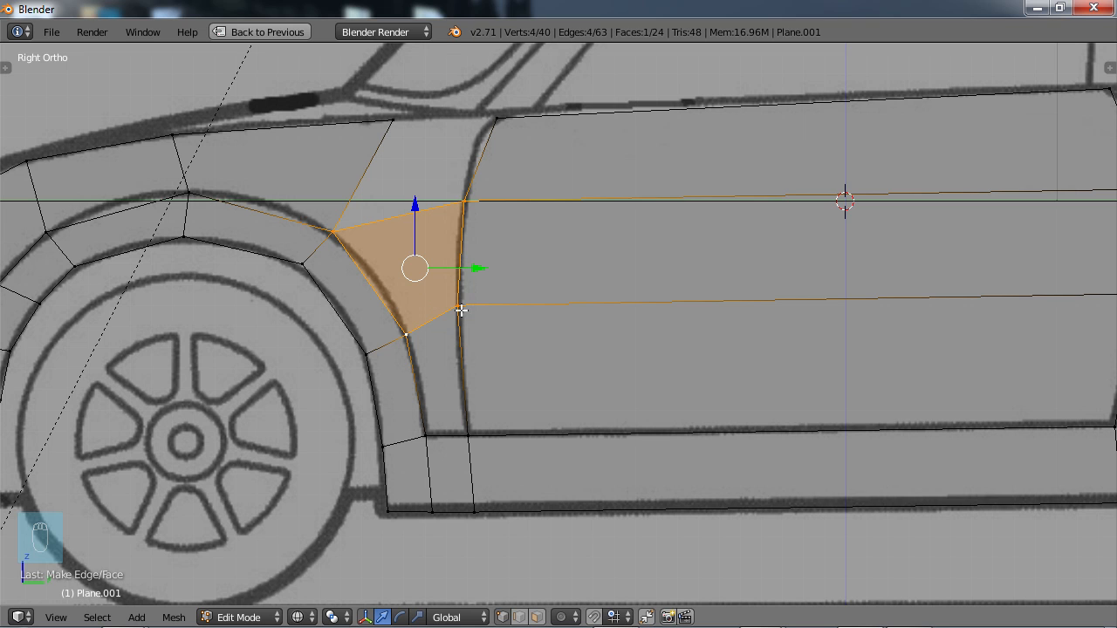
Step: Fill the four-sided gap between the upper fender face's rear edge and the door's upper front edge
right_click(394, 122)
right_click(493, 117, "shift")
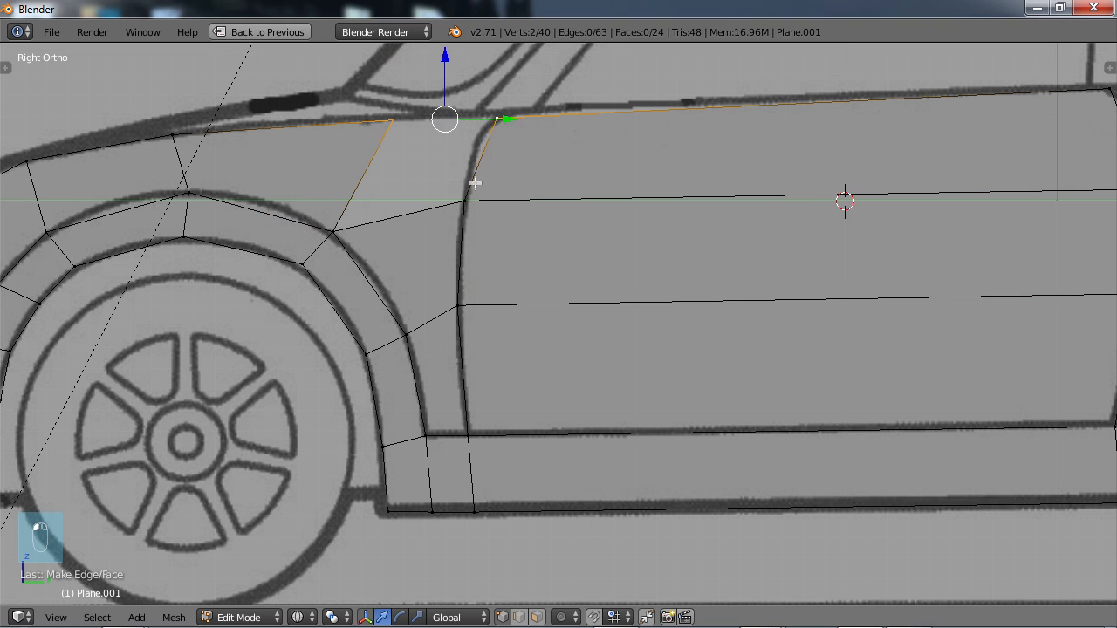
right_click(464, 201, "shift")
right_click(338, 231, "shift")
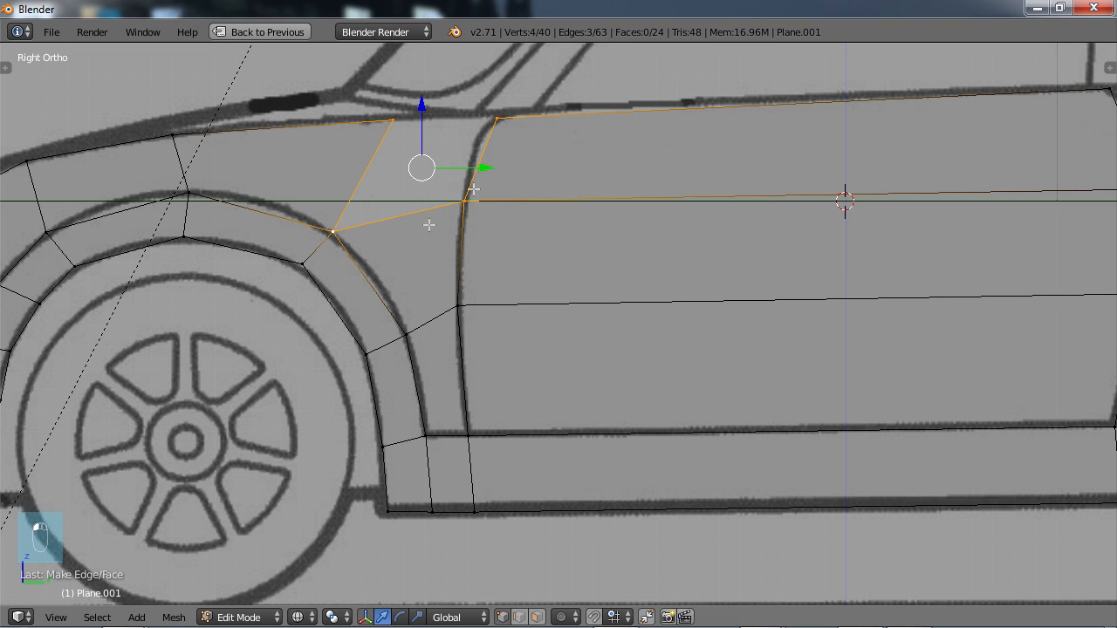
key("f")
Step: Move the door's top front vertex slightly forward and up so the door's front edge follows the seam
scroll(460, 215, "down", 4)
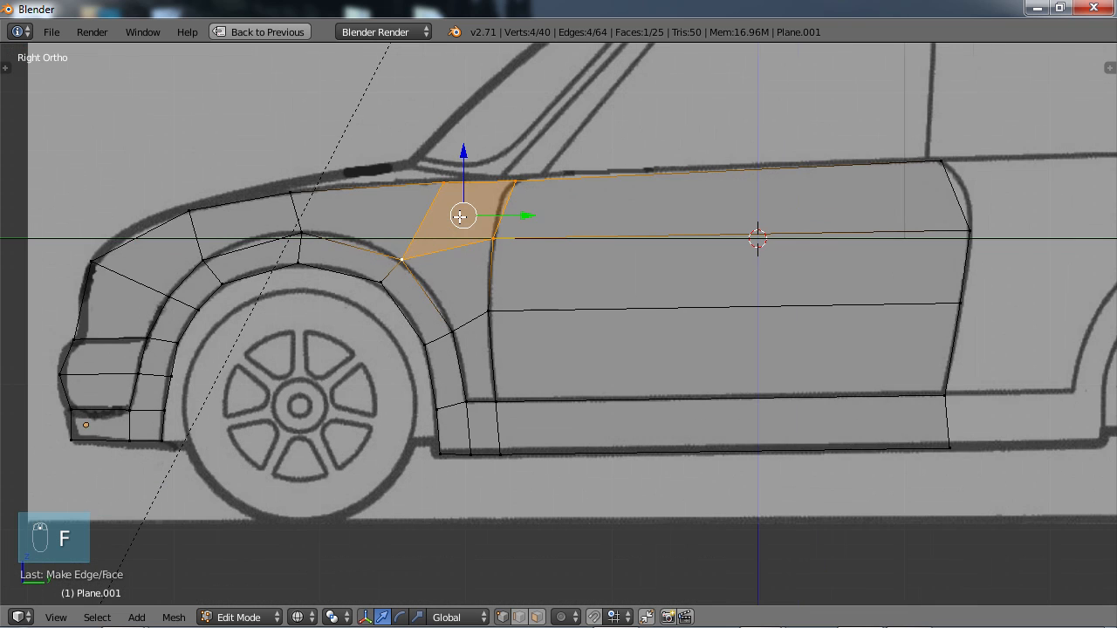
scroll(568, 249, "up", 5)
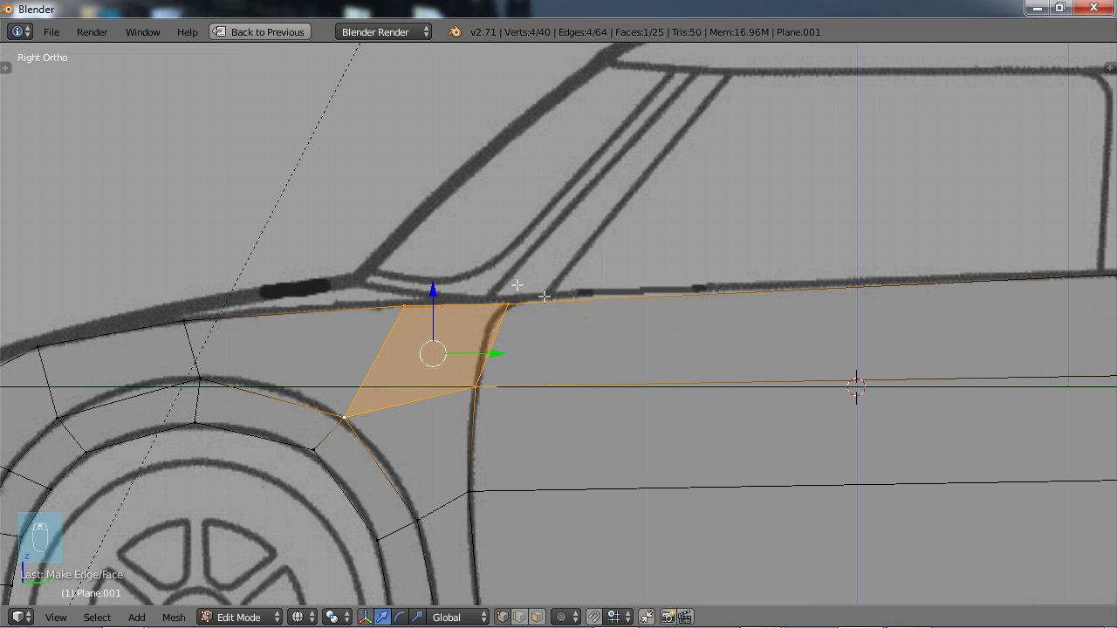
right_click(512, 303)
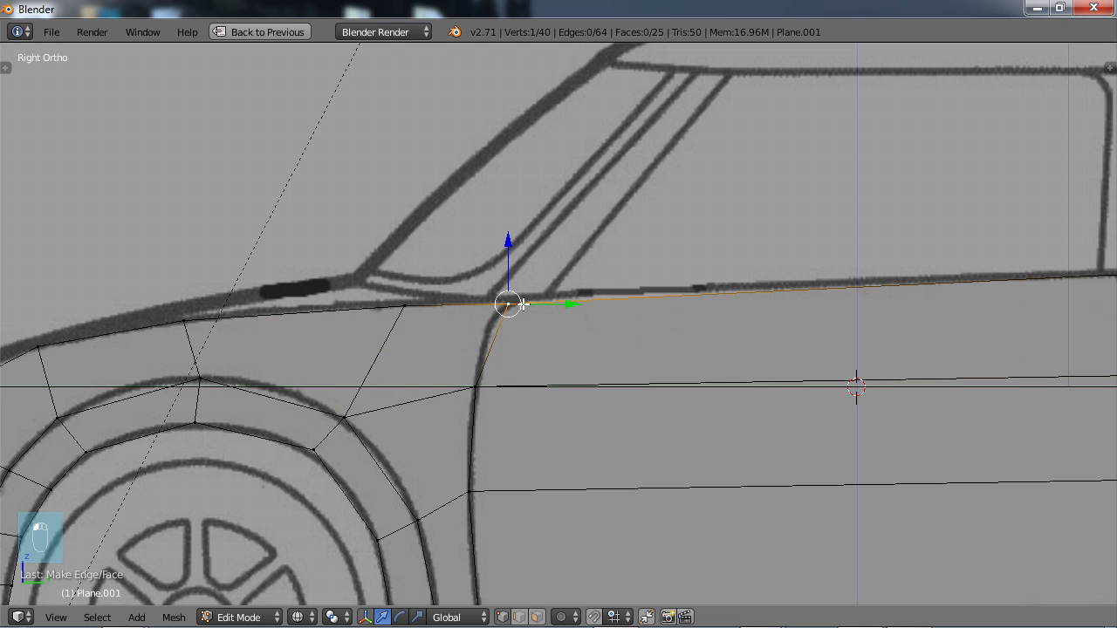
key("g")
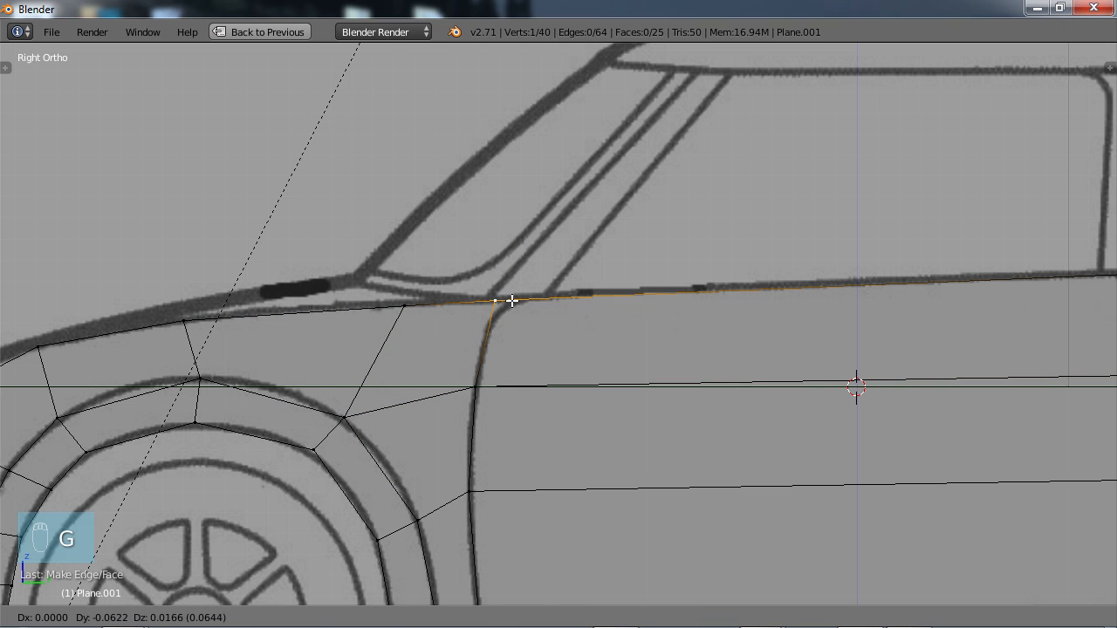
left_click(512, 301)
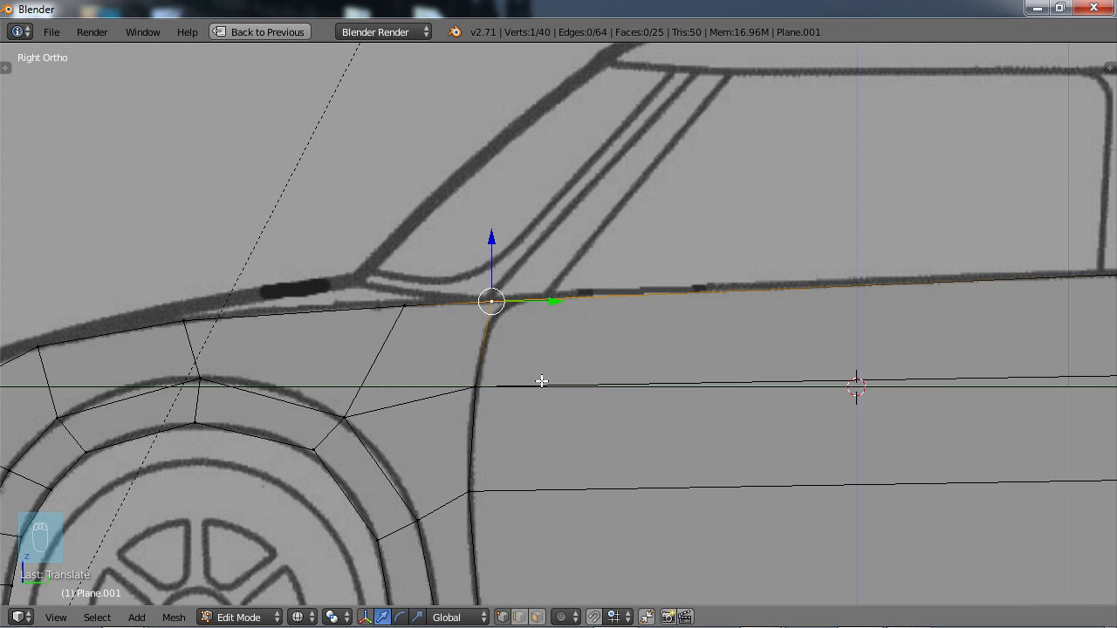
Step: Add a vertical loop cut through the door and sill and slide it forward to the base of the pillar's rear line
scroll(541, 381, "down", 1)
scroll(601, 259, "down", 1, "shift")
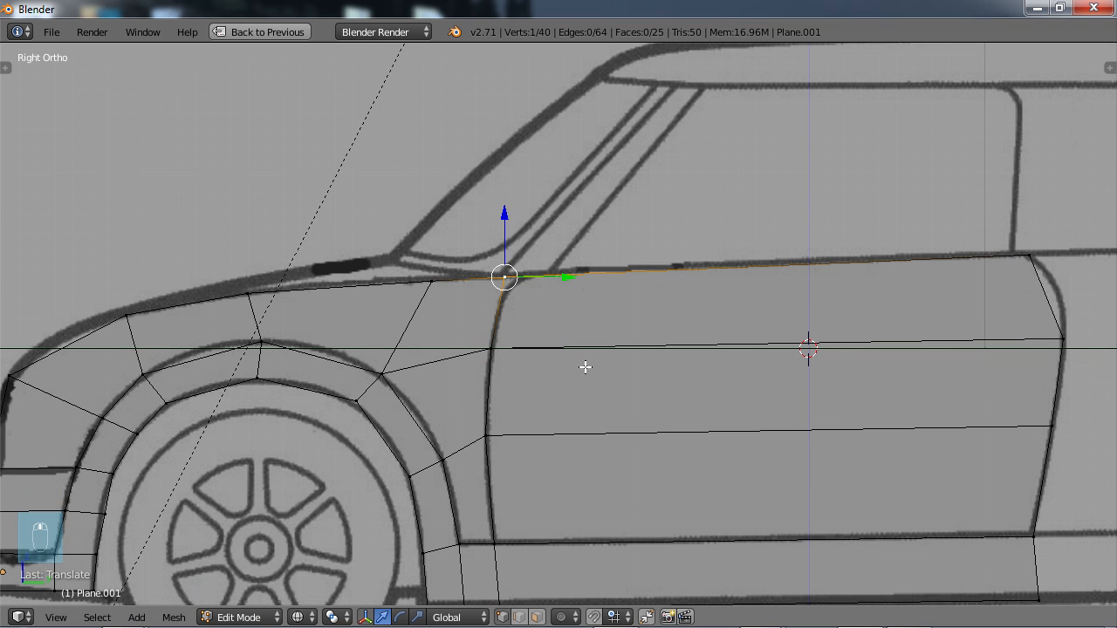
key("ctrl+r")
left_click(599, 352)
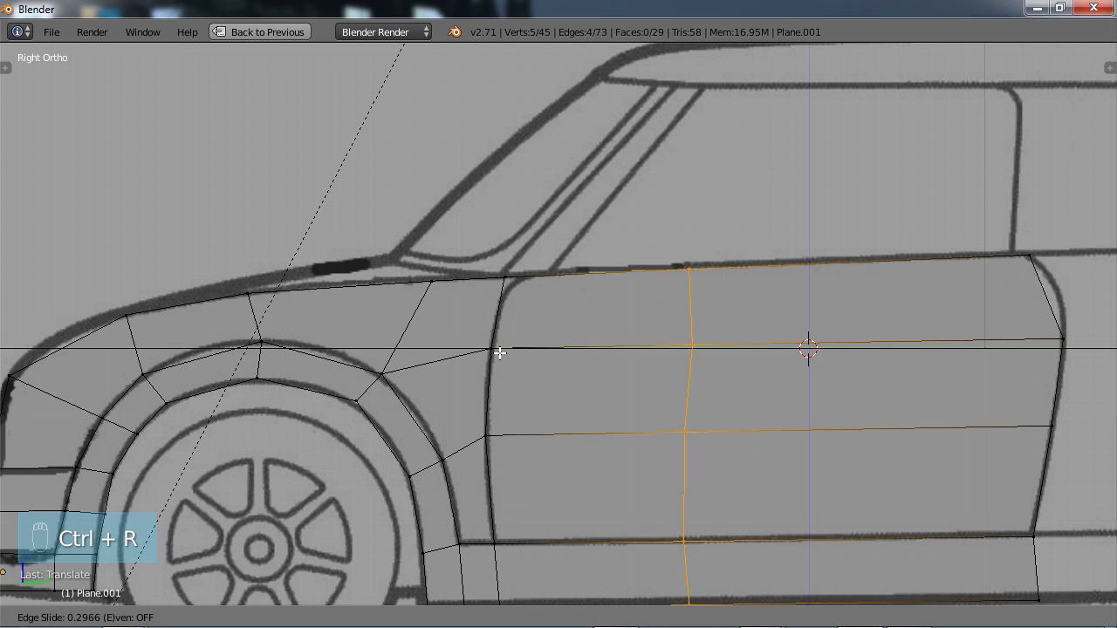
left_click(365, 347)
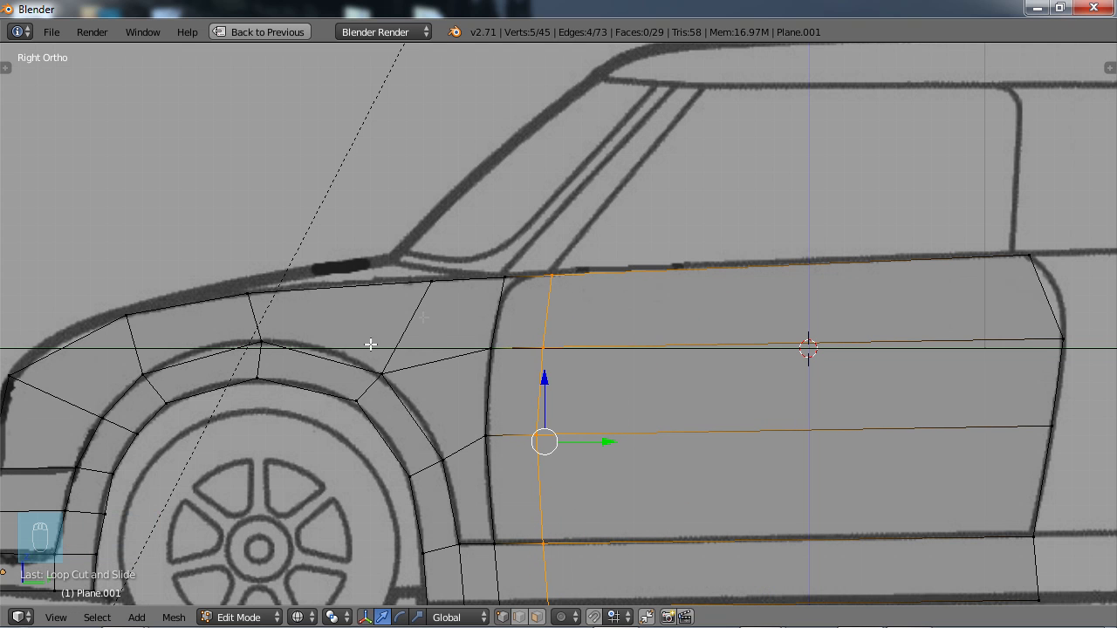
Step: Extrude the short edge at the windshield pillar's base up to the roofline in two segments, rotating and narrowing the first to fit the pillar
right_click(510, 278)
key("e")
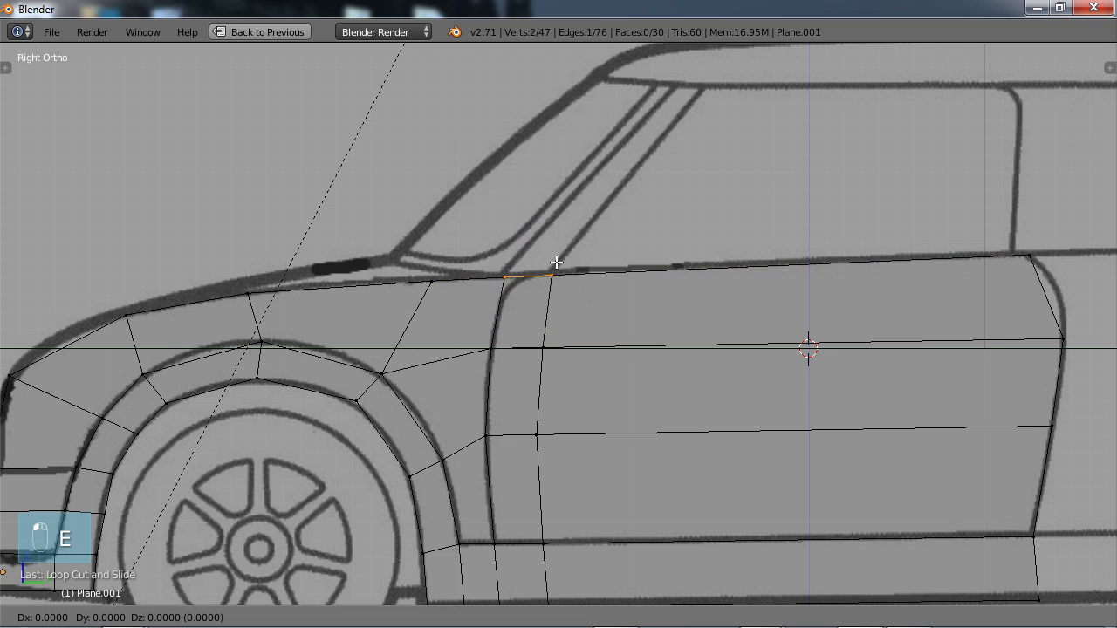
left_click(618, 191)
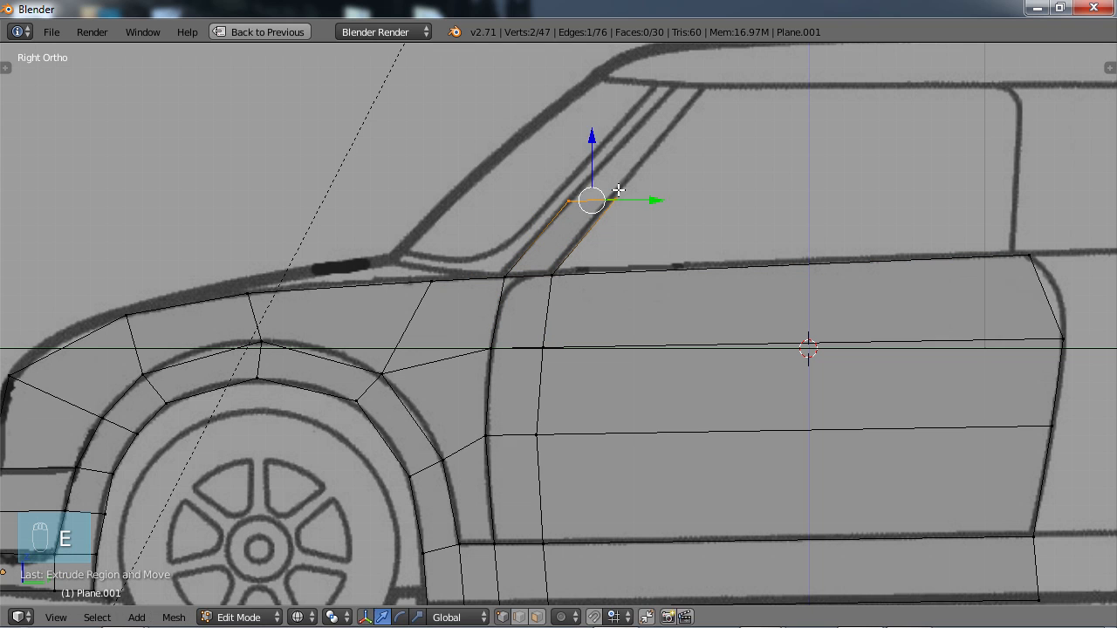
key("r")
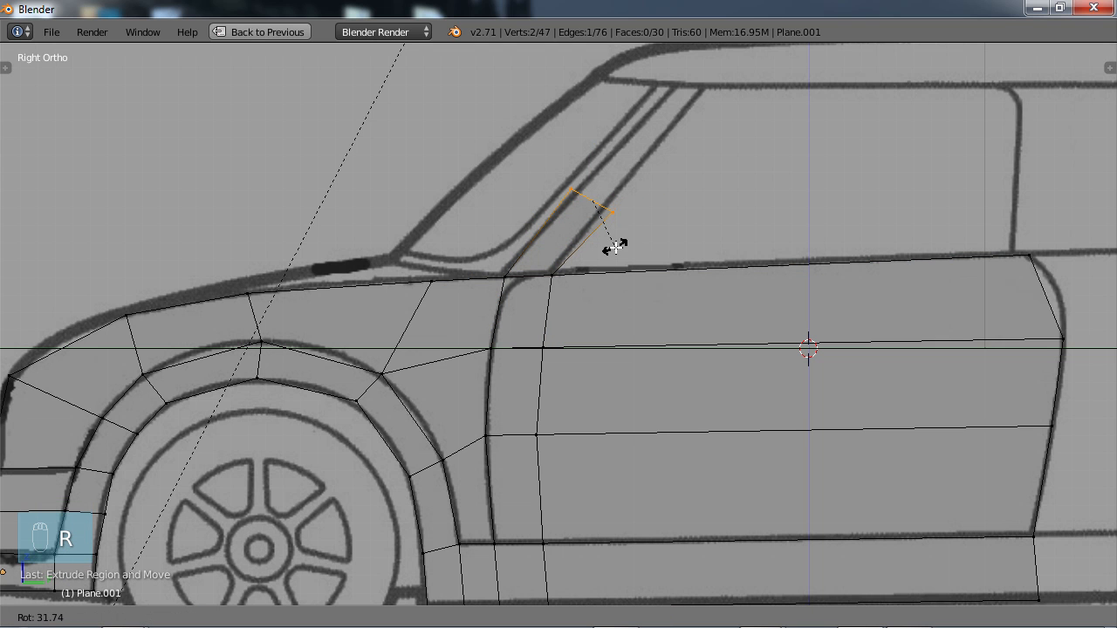
left_click(616, 246)
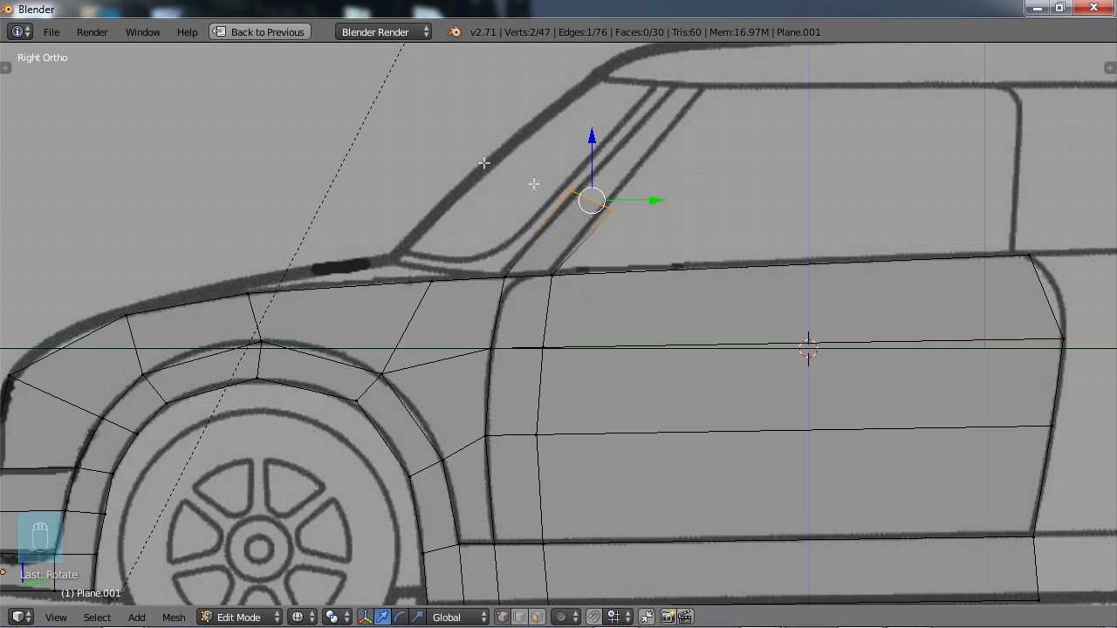
key("s")
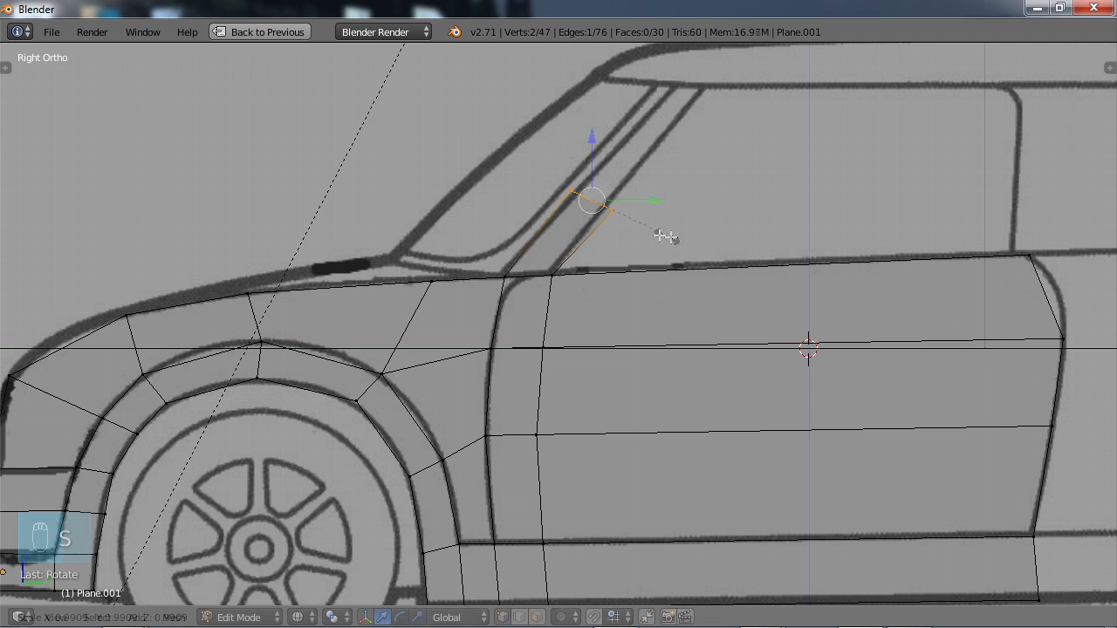
left_click(646, 232)
key("e")
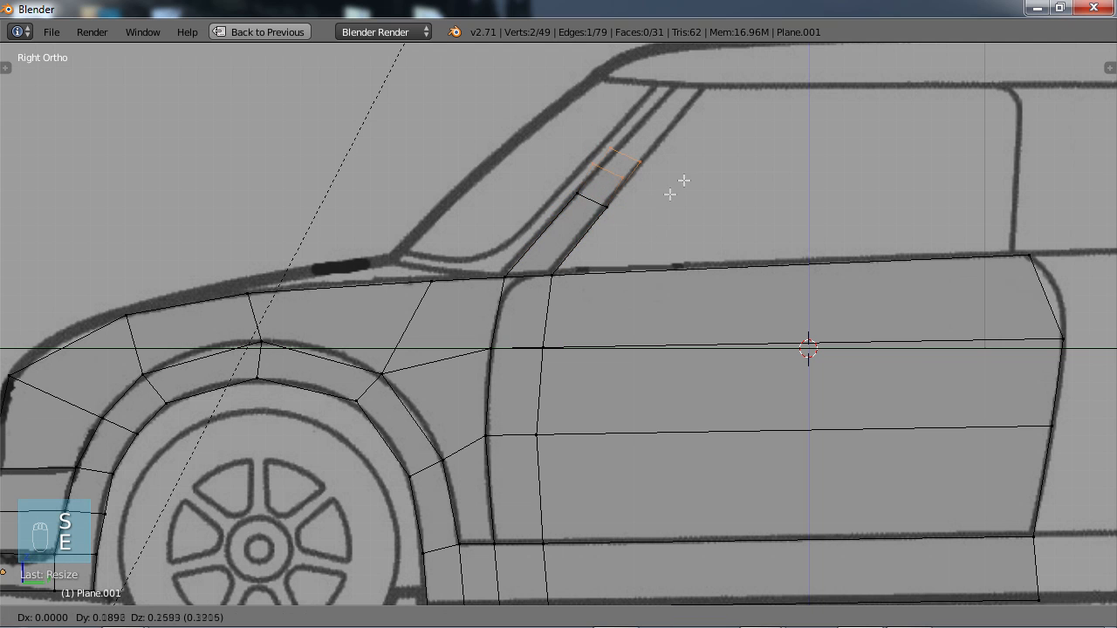
left_click(741, 118)
key("r")
left_click(747, 94)
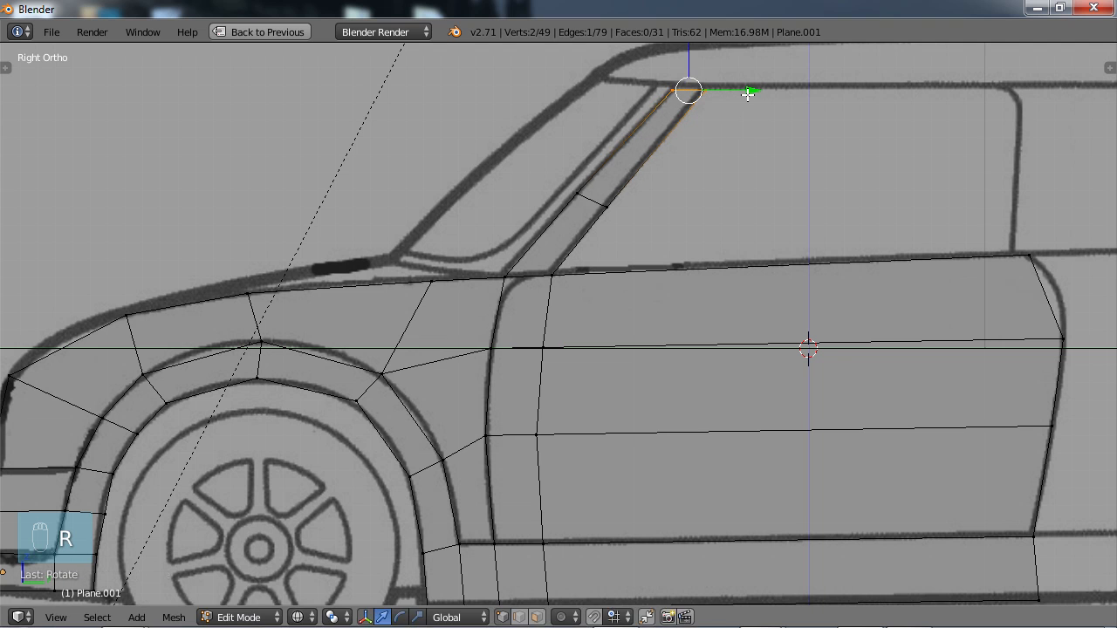
key("e")
left_click(748, 91)
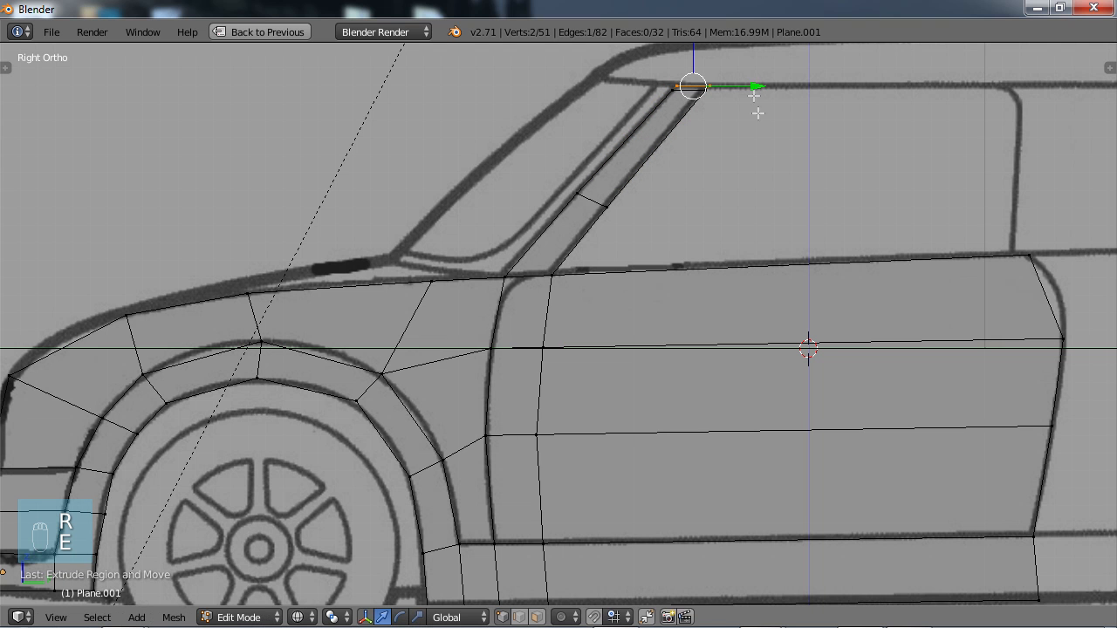
key("ctrl+z")
key("ctrl+z")
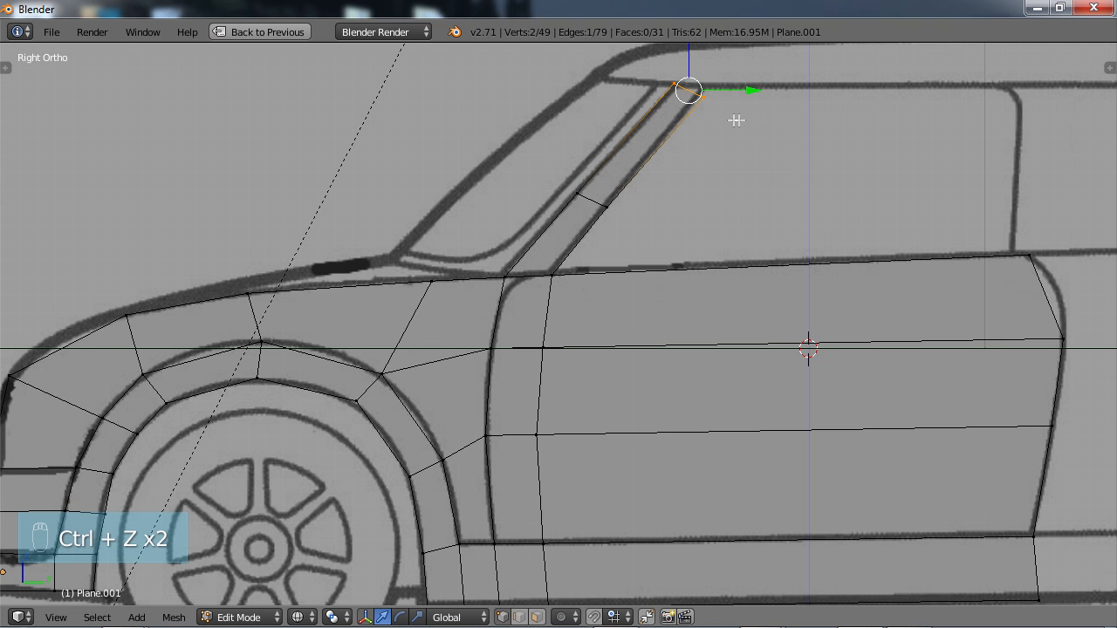
Step: Rotate the pillar's top edge level with the roofline, then move and scale it to match the pillar's upper end
key("r")
left_click(788, 140)
key("g")
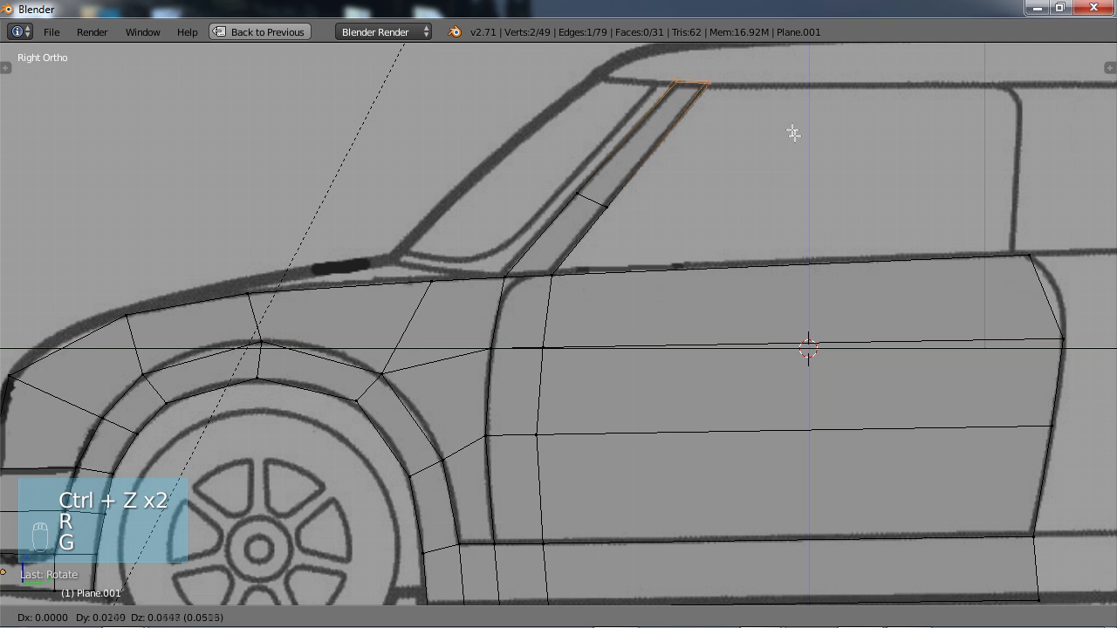
left_click(793, 140)
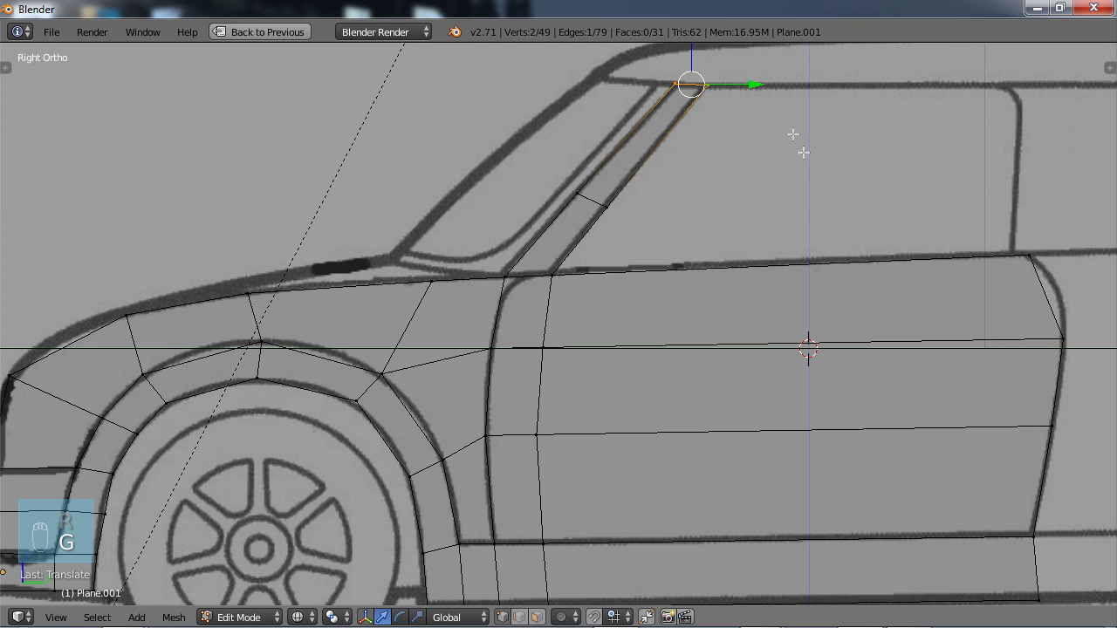
key("s")
left_click(791, 148)
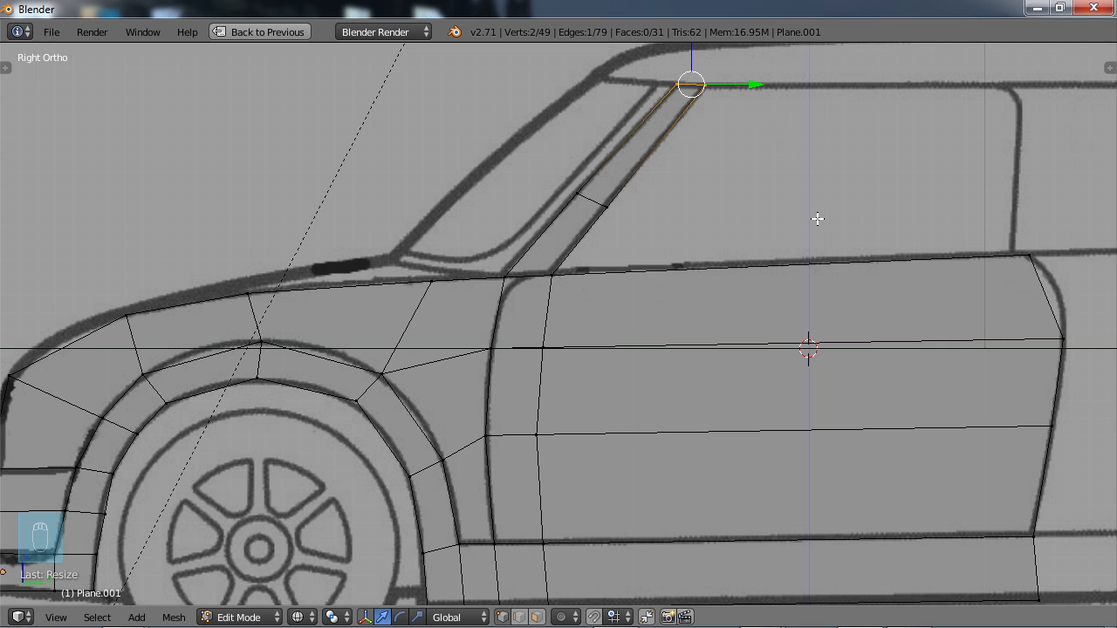
Step: Extrude the door's upper rear vertex twice up the side window's rear edge, ending at the window's upper corner
right_click(1030, 253)
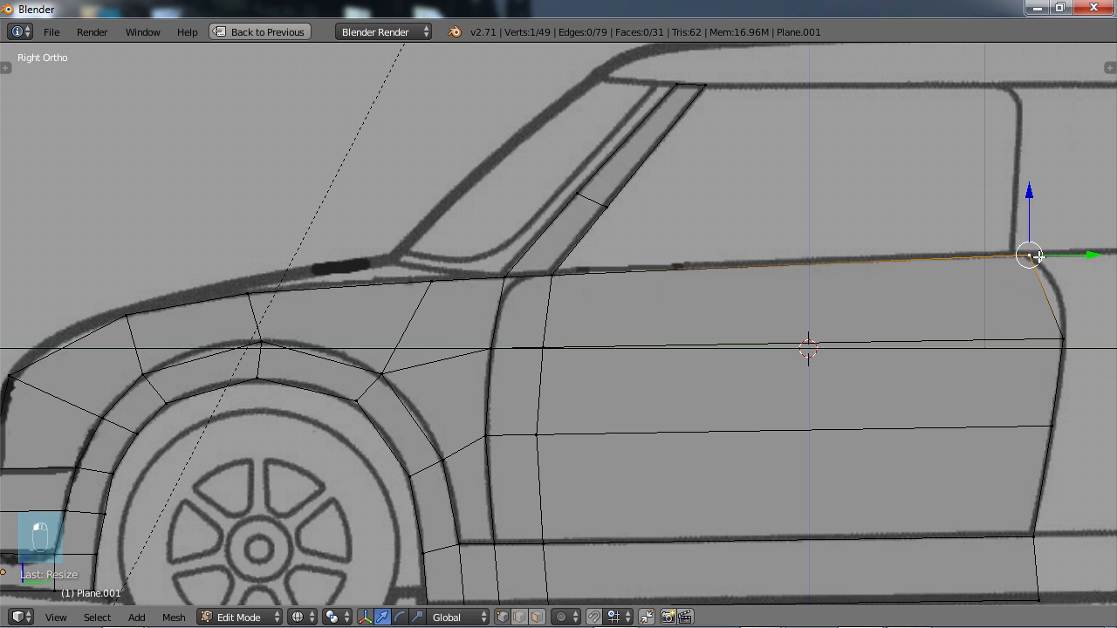
key("e")
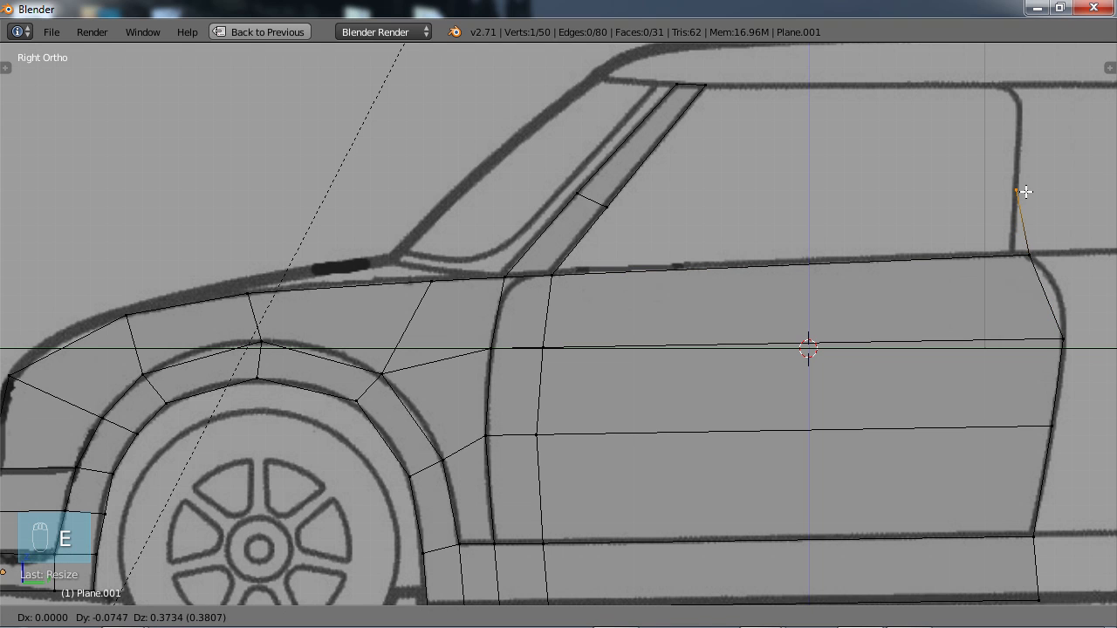
left_click(1027, 198)
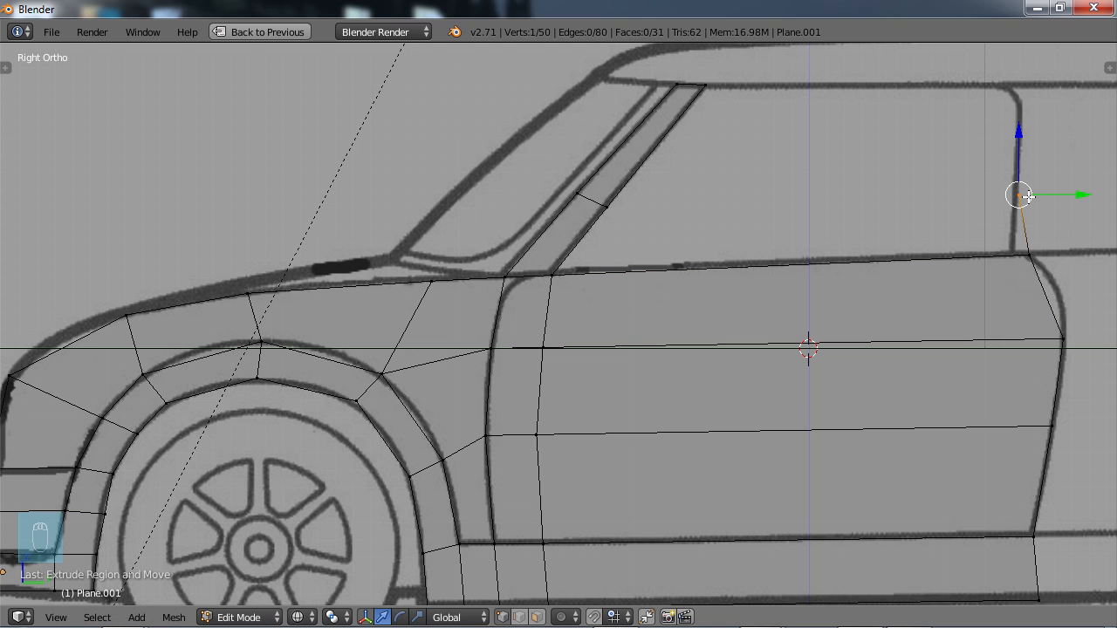
key("e")
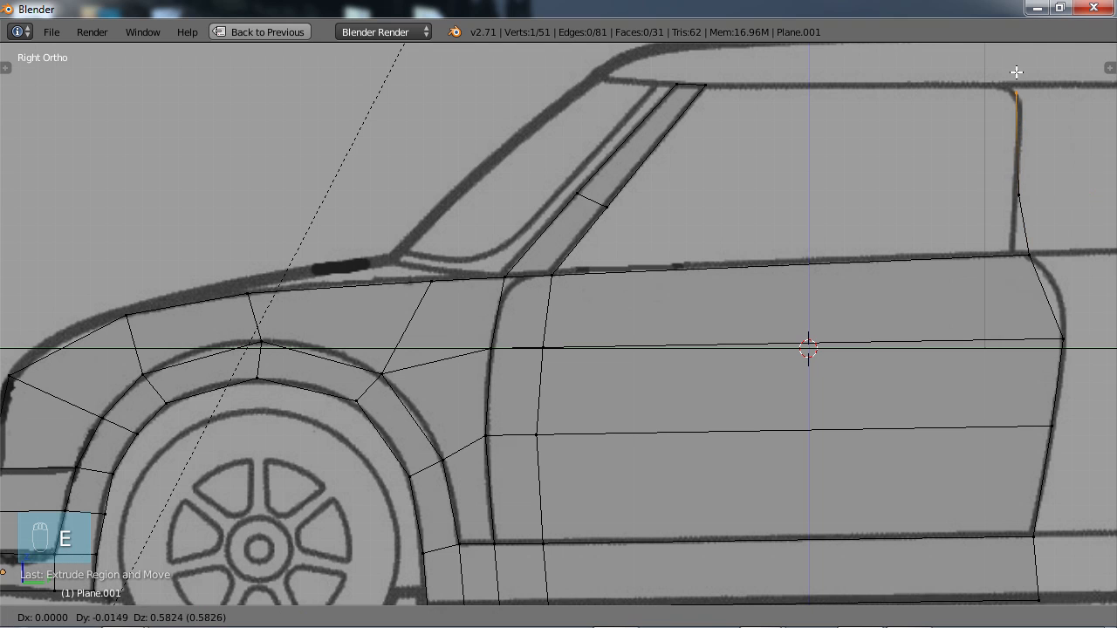
left_click(1009, 66)
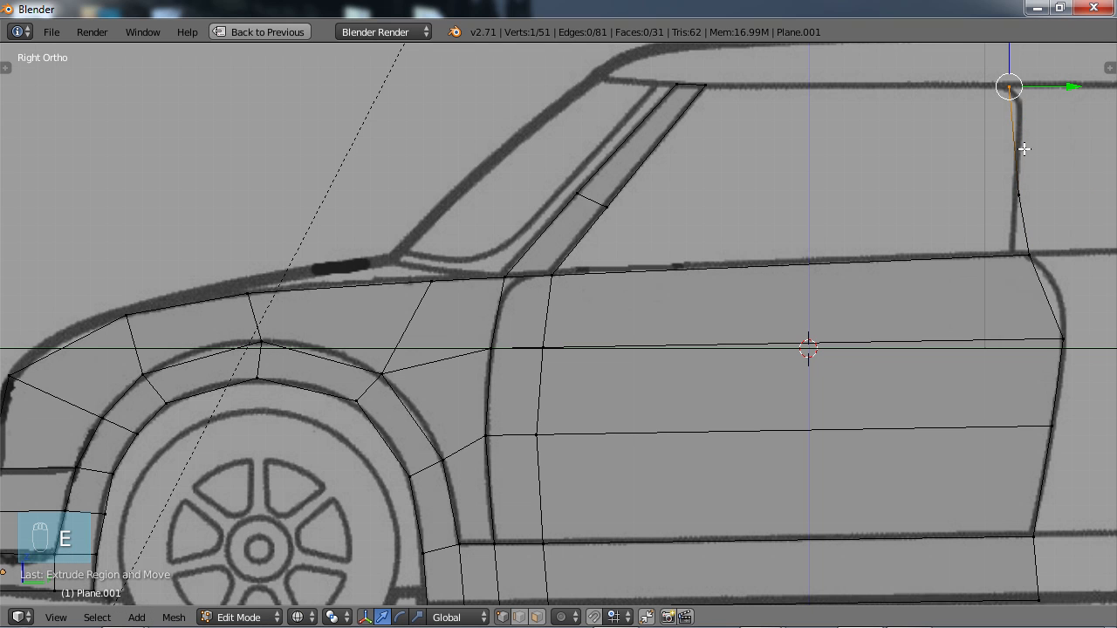
Step: Fill the lower part of the side window with a four-sided face between the pillar and the window's rear edge
right_click(1019, 194)
right_click(1027, 253, "shift")
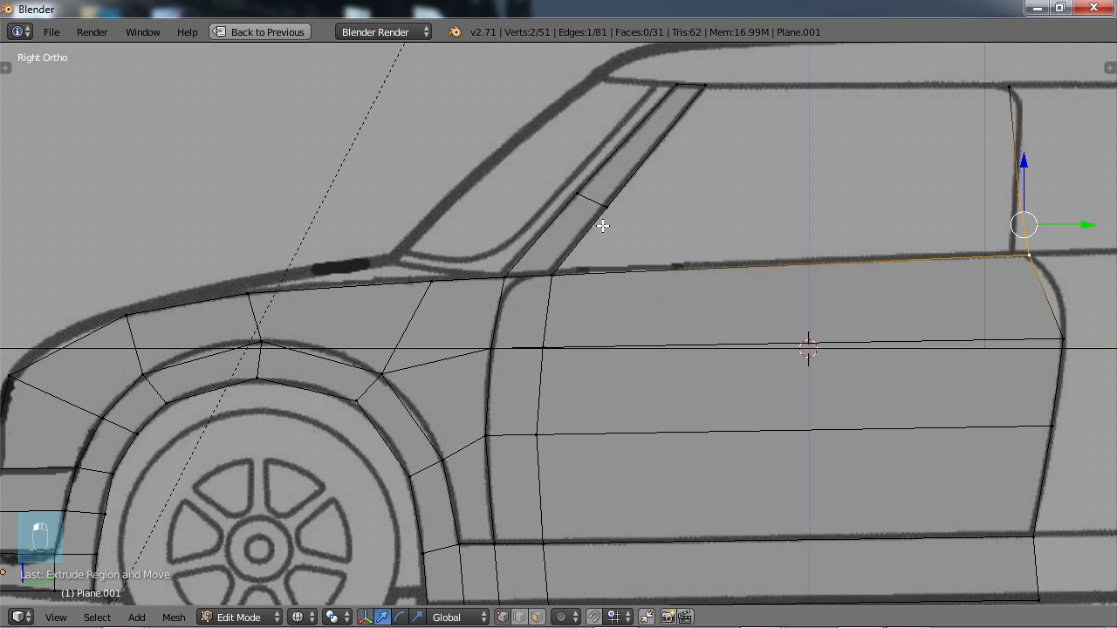
right_click(606, 206, "shift")
right_click(558, 266, "shift")
key("f")
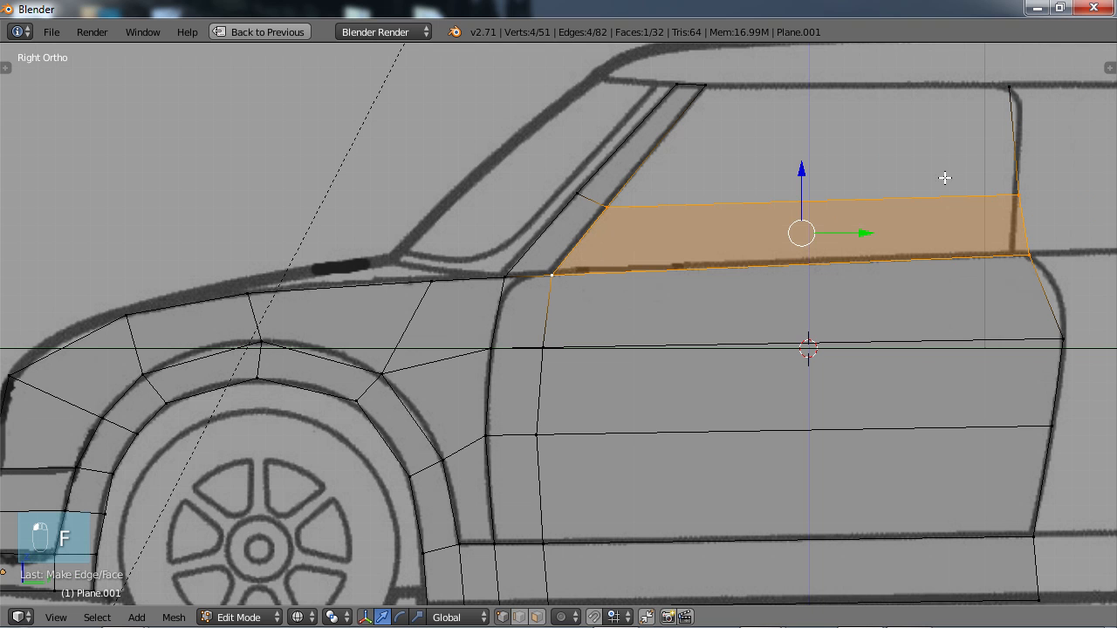
Step: Fill the upper part of the side window with a four-sided face reaching up to the roofline
right_click(1004, 90)
right_click(708, 87, "shift")
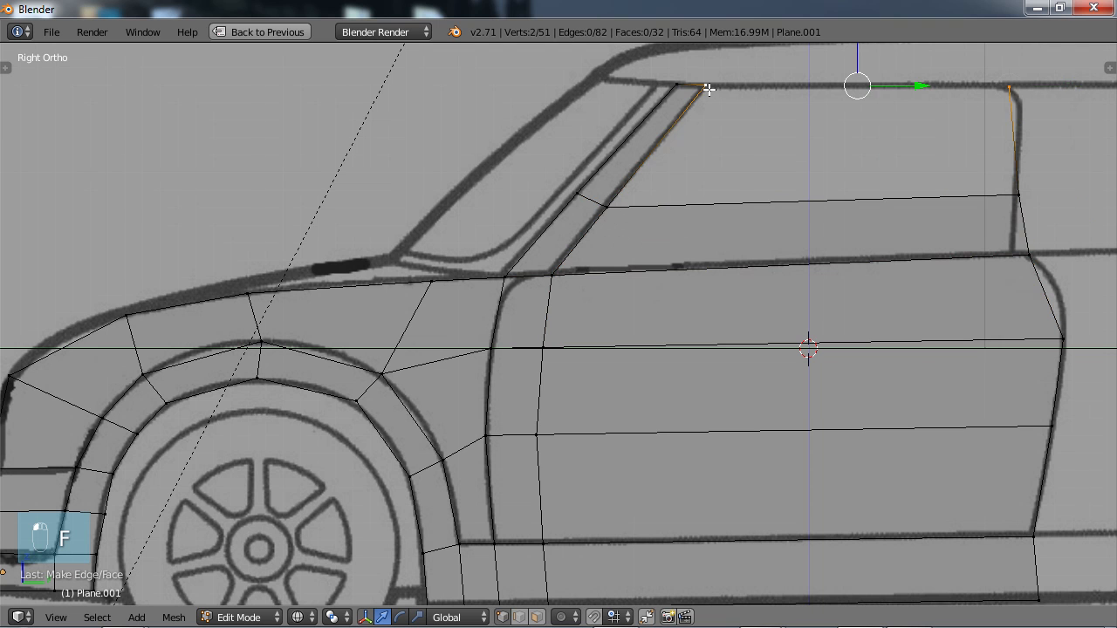
right_click(604, 205, "shift")
right_click(1008, 193, "shift")
key("f")
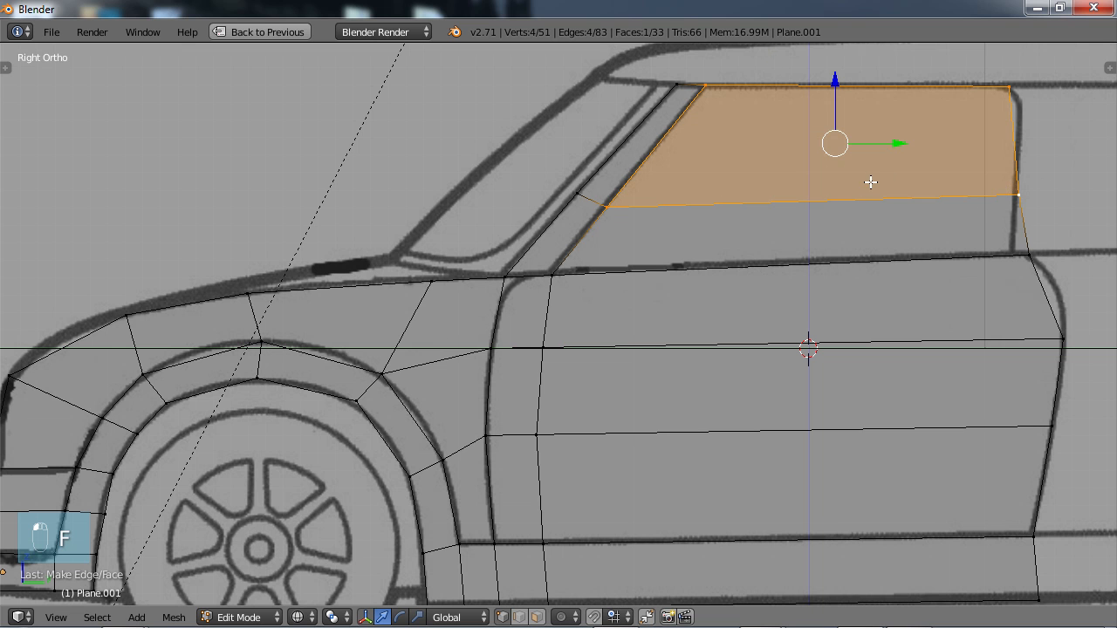
Step: In Object Mode with solid shading, raise the side body along Z until its base rests on the ground plane
scroll(859, 192, "down", 2)
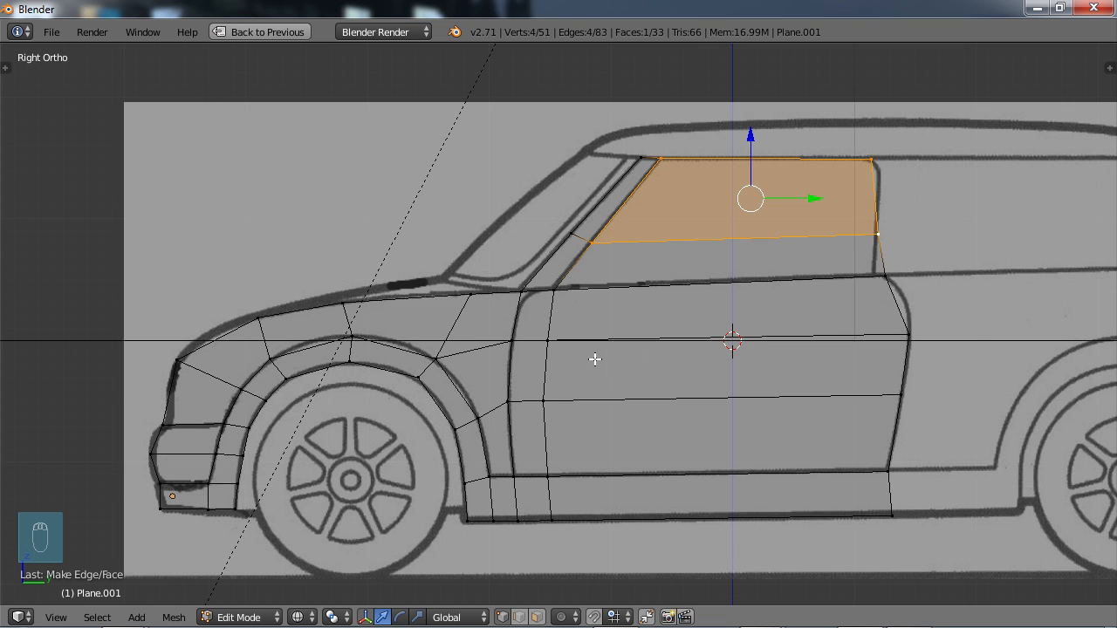
key("Tab")
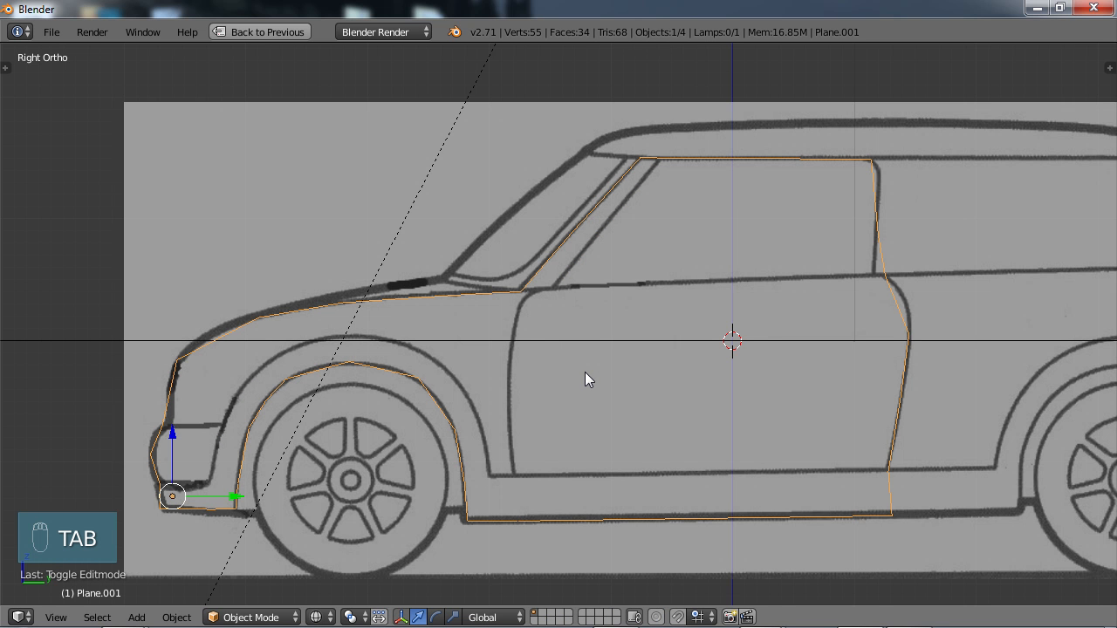
key("z")
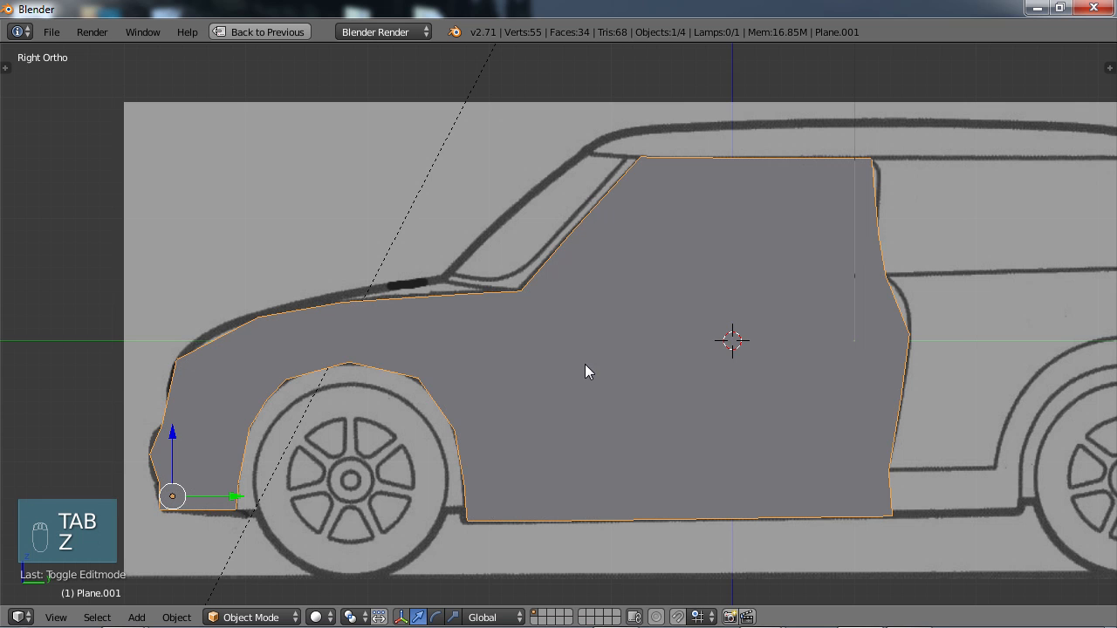
scroll(546, 382, "down", 2)
middle_click_drag(548, 382, 594, 349)
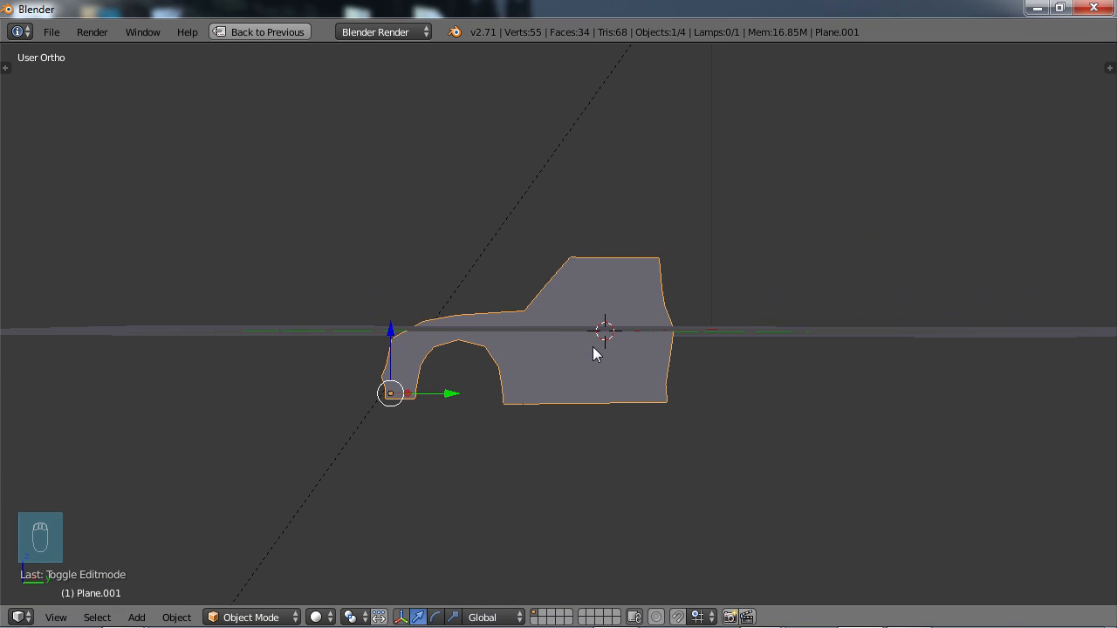
middle_click_drag(523, 344, 542, 359)
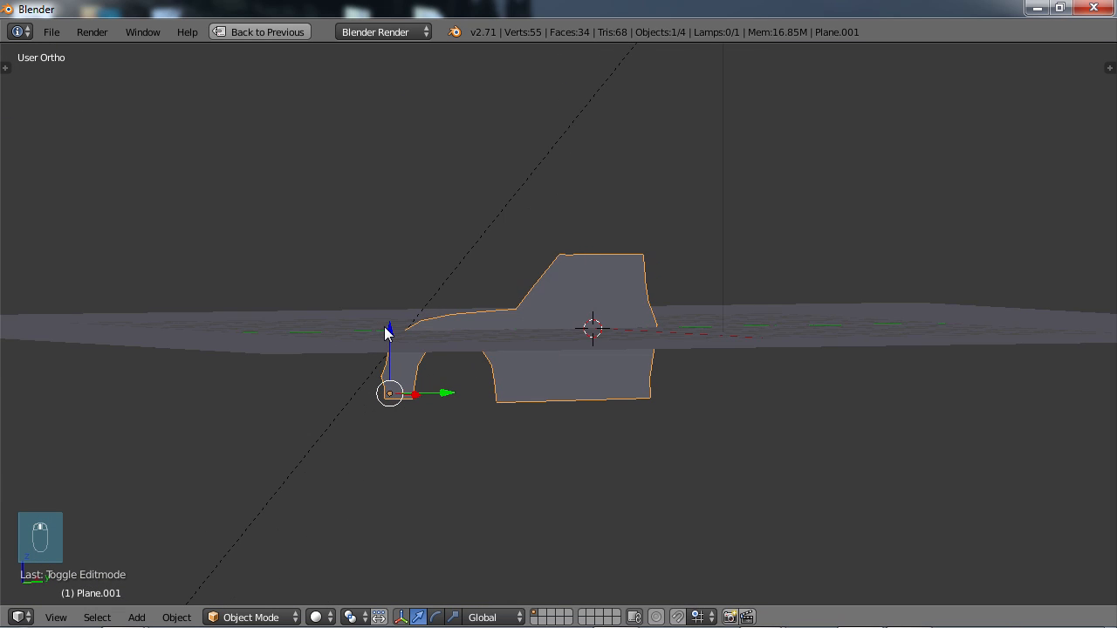
left_click_drag(386, 326, 406, 299)
middle_click_drag(406, 299, 605, 339)
Step: In Edit Mode, shift the four vertices along the front fender's upper edge slightly in the negative X direction
key("Tab")
middle_click_drag(692, 314, 780, 282)
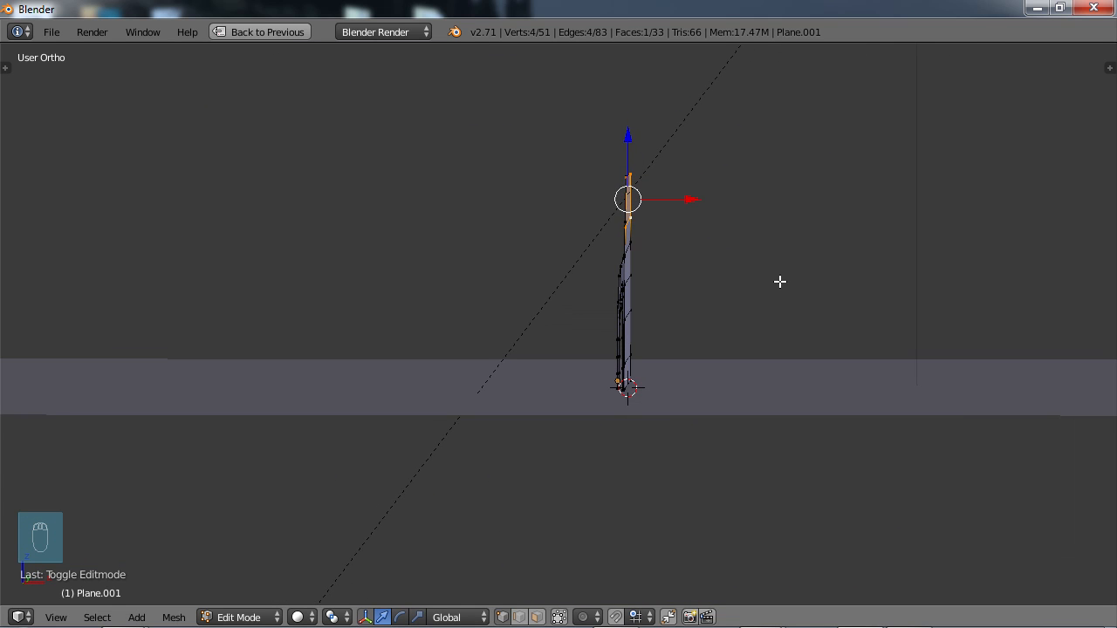
middle_click_drag(566, 346, 673, 286)
middle_click_drag(622, 326, 531, 286)
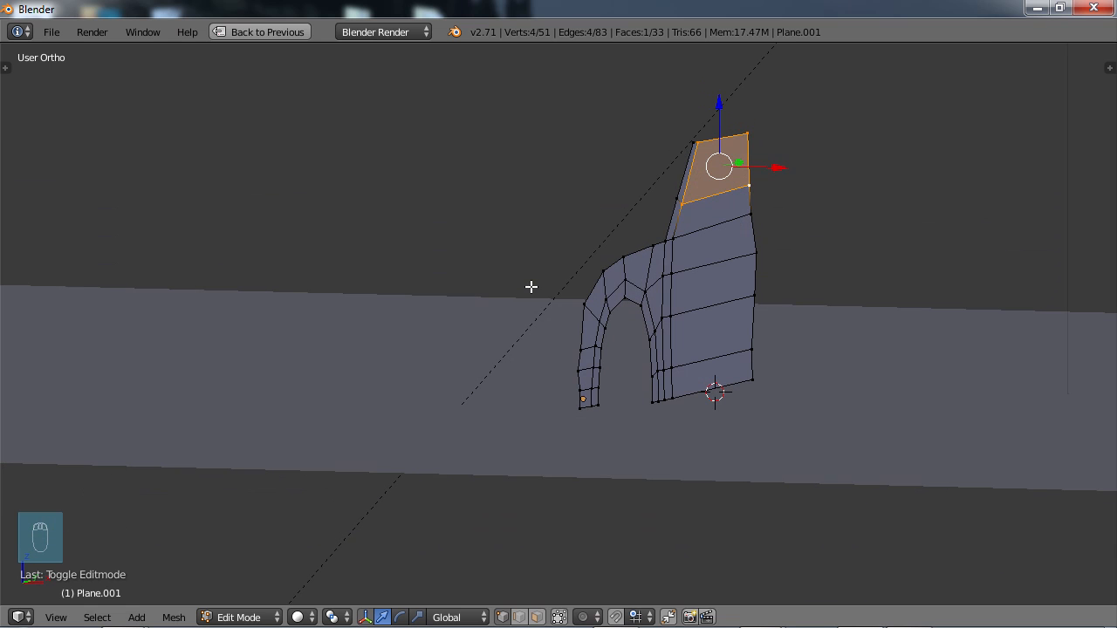
scroll(581, 369, "up", 1)
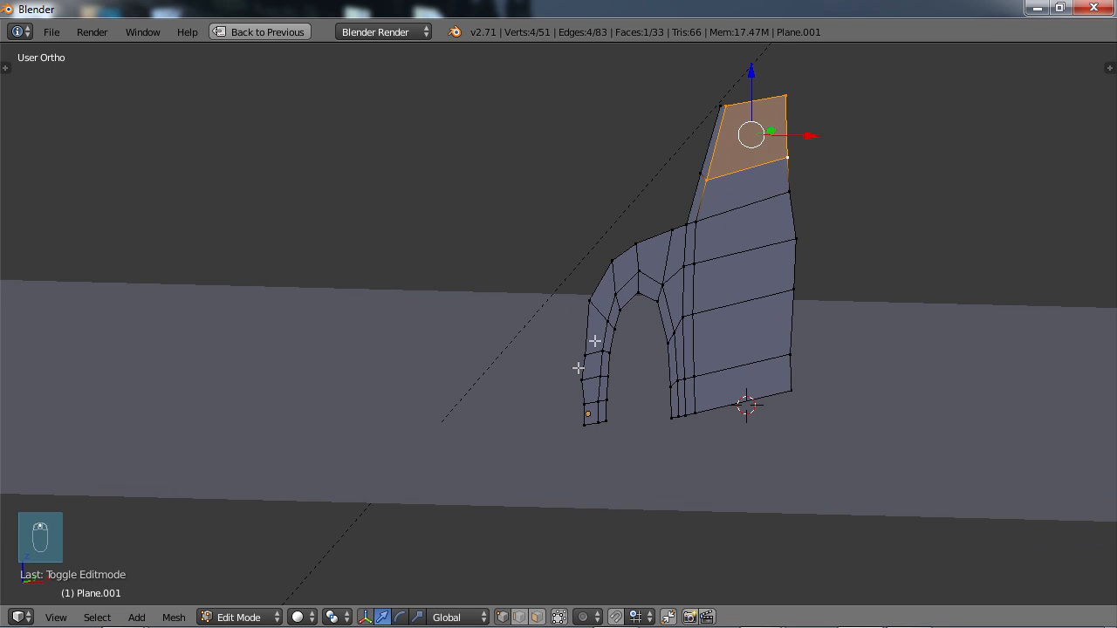
right_click(591, 300)
right_click(614, 260, "shift")
right_click(635, 245, "shift")
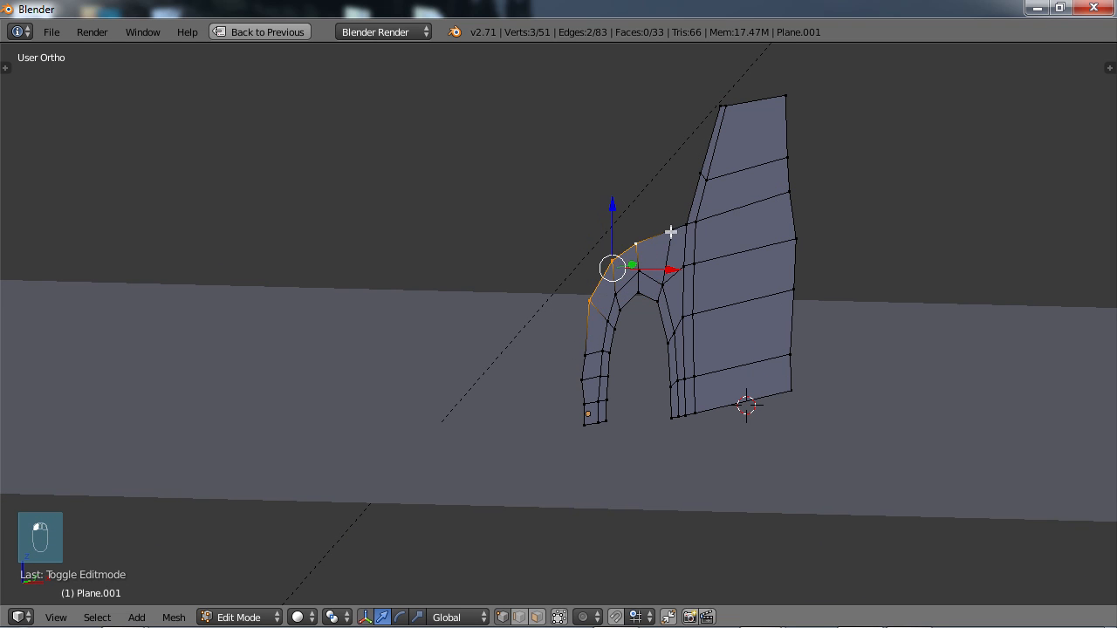
right_click(672, 230, "shift")
mouse_move(678, 264)
left_mouse_down()
mouse_move(682, 255)
mouse_move(666, 258)
left_mouse_up()
middle_click_drag(666, 259, 686, 312)
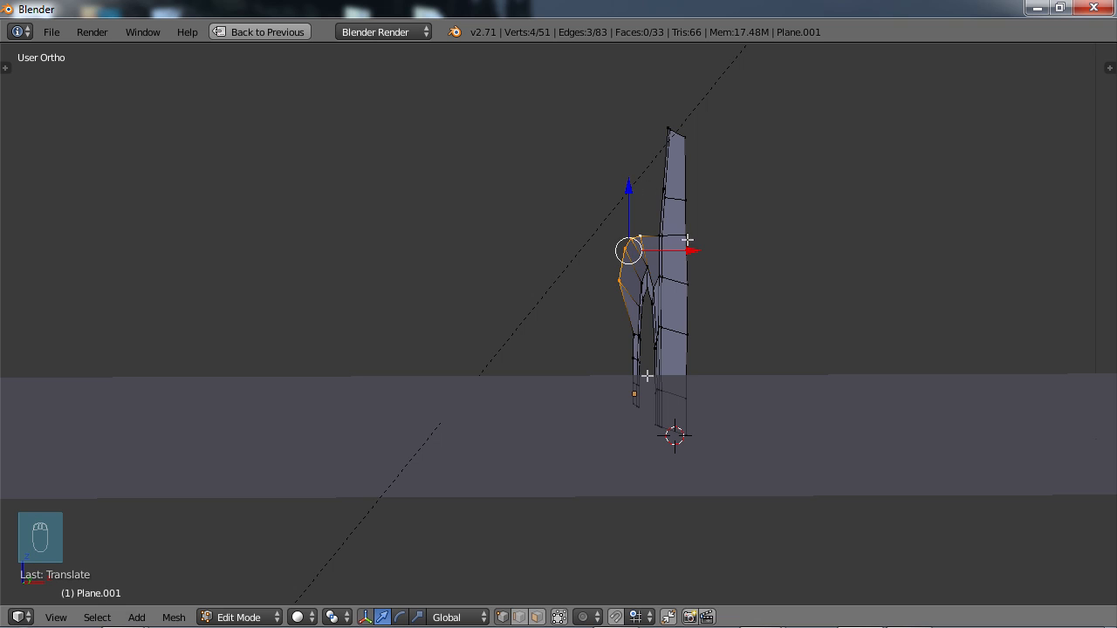
Step: Tilt the side window's top inward by shifting the three roofline vertices in the negative X direction
middle_click_drag(694, 223, 669, 244)
right_click(687, 166)
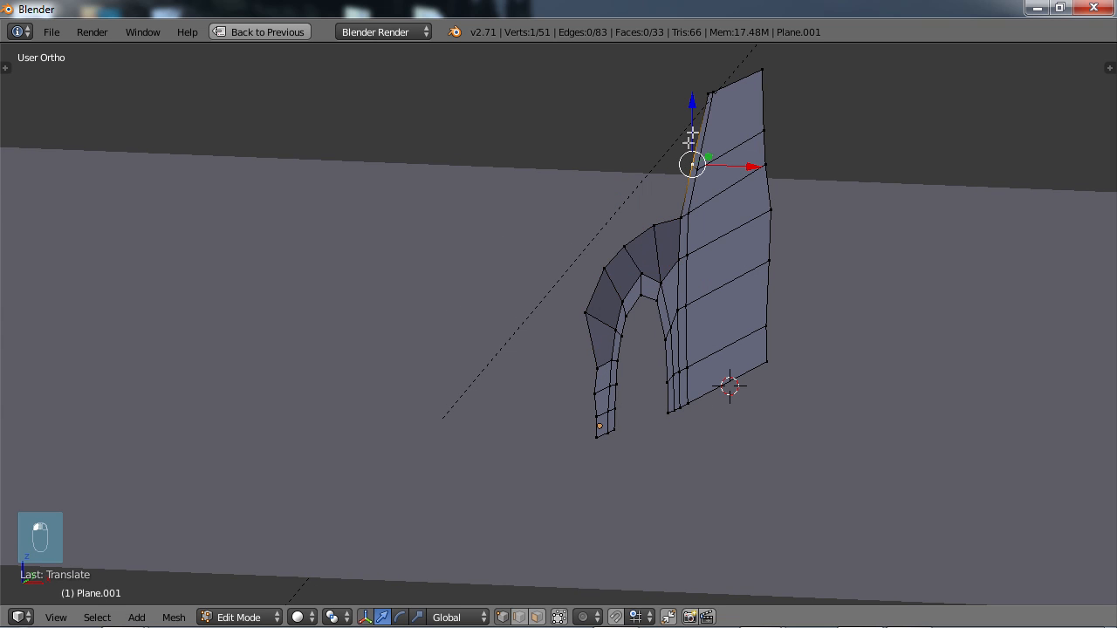
middle_click_drag(689, 155, 695, 142)
right_click(700, 92)
key("b")
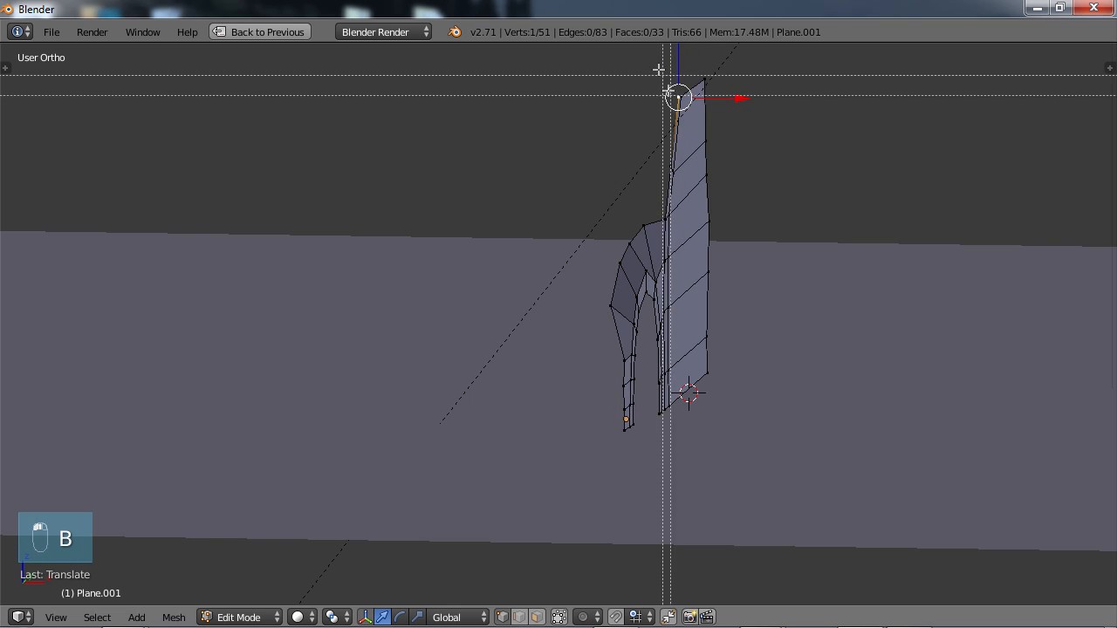
left_click_drag(656, 66, 730, 116)
key("g")
key("x")
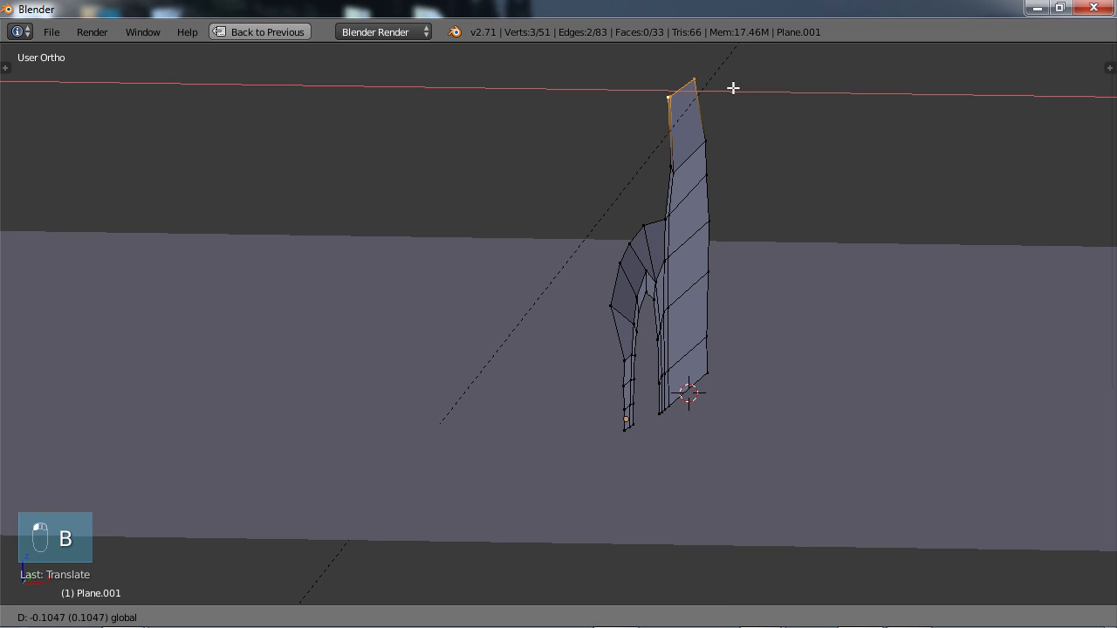
left_click(723, 148)
middle_click_drag(722, 147, 728, 270)
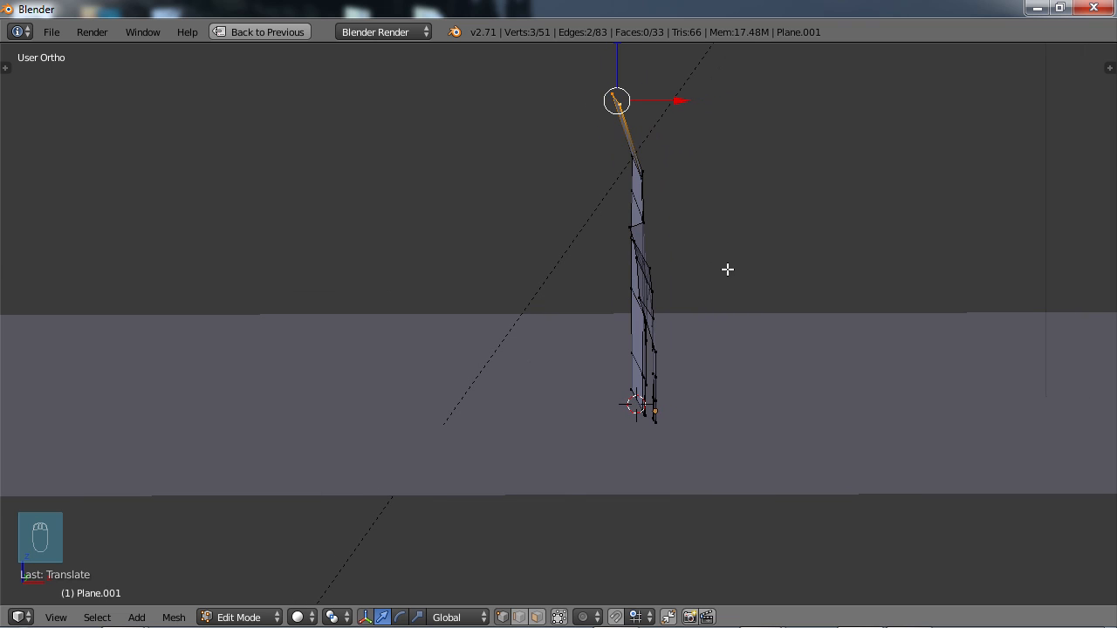
middle_click_drag(626, 329, 603, 327)
middle_click_drag(673, 156, 653, 175)
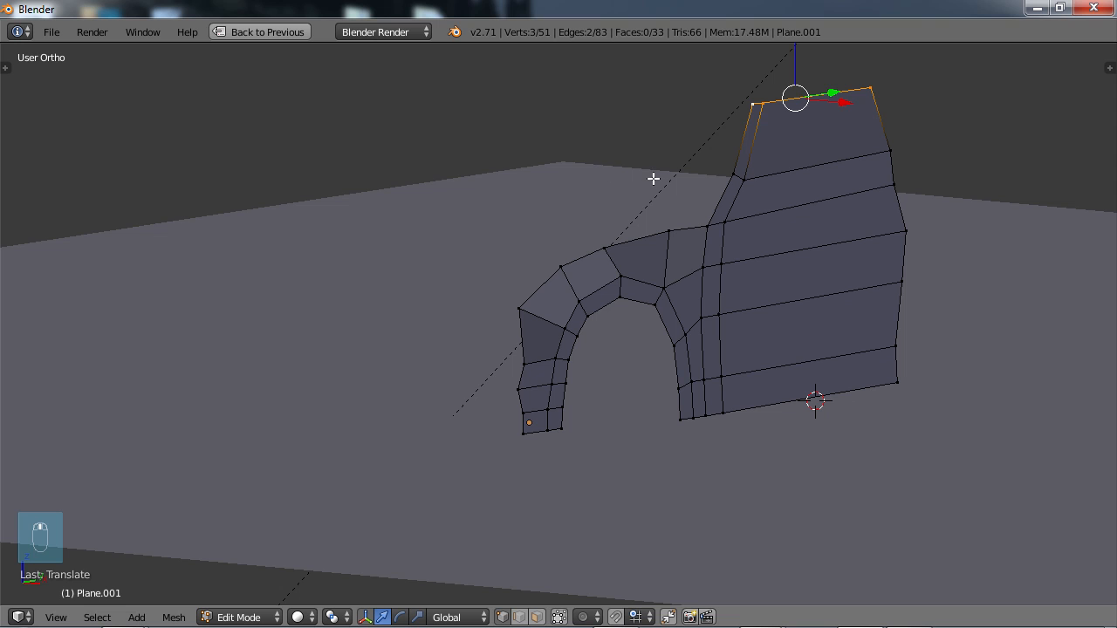
Step: Extrude the outer edge chain along the front end, fender top, windshield pillar and roofline in negative X to form hood, windshield and roof surfaces
left_click(741, 141, "alt")
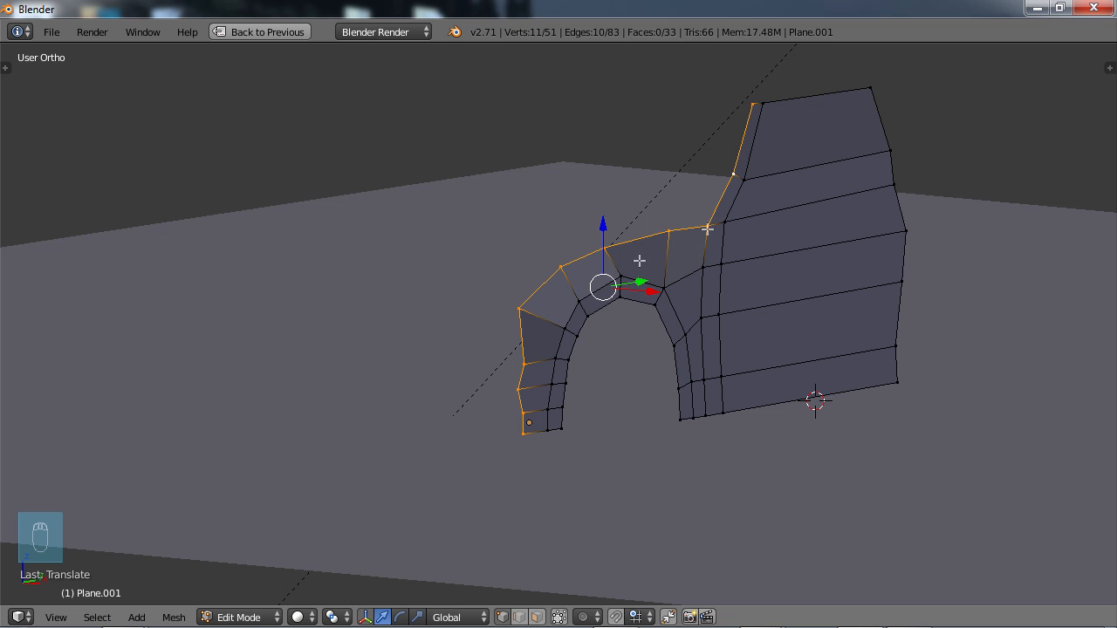
middle_click_drag(618, 252, 616, 329)
scroll(730, 155, "up", 1)
scroll(617, 327, "up", 3)
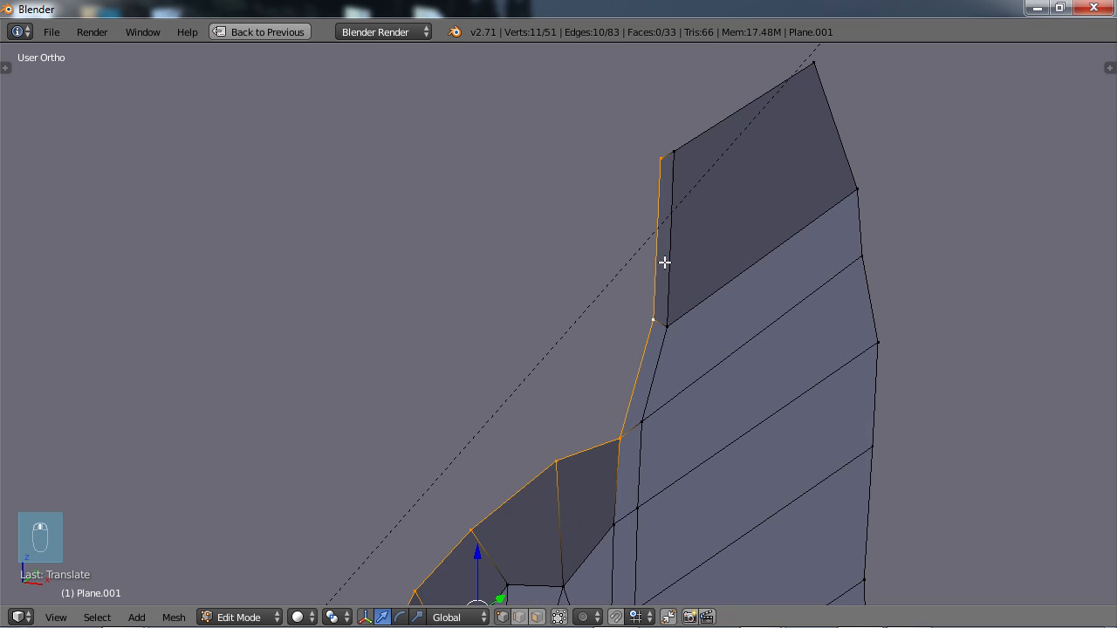
right_click(715, 127, "shift")
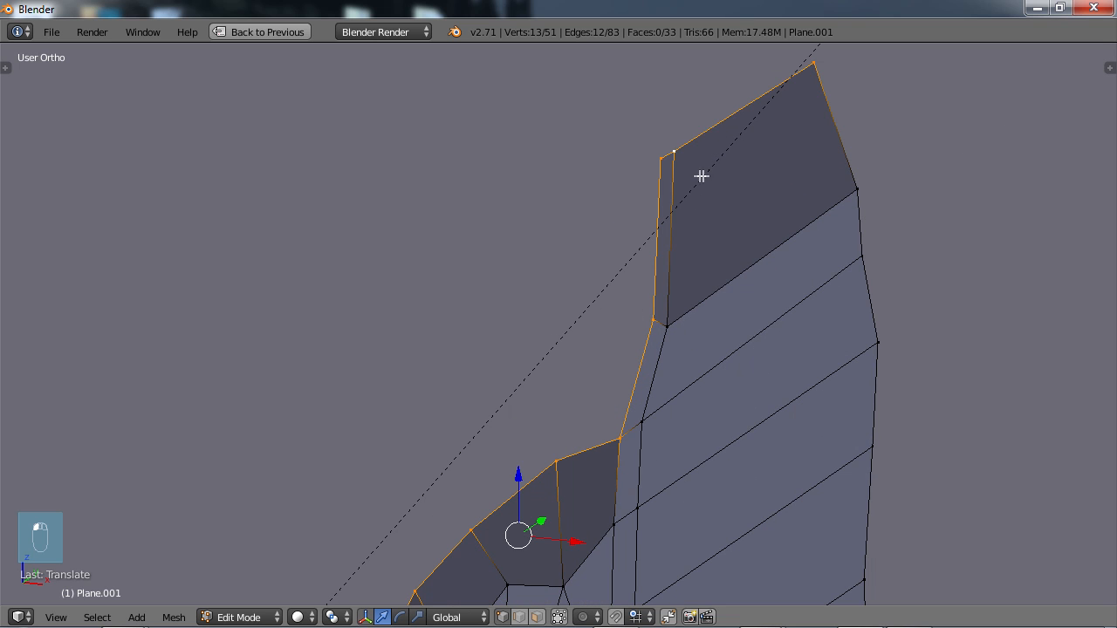
scroll(678, 247, "down", 3)
middle_click_drag(649, 314, 637, 384)
key("e")
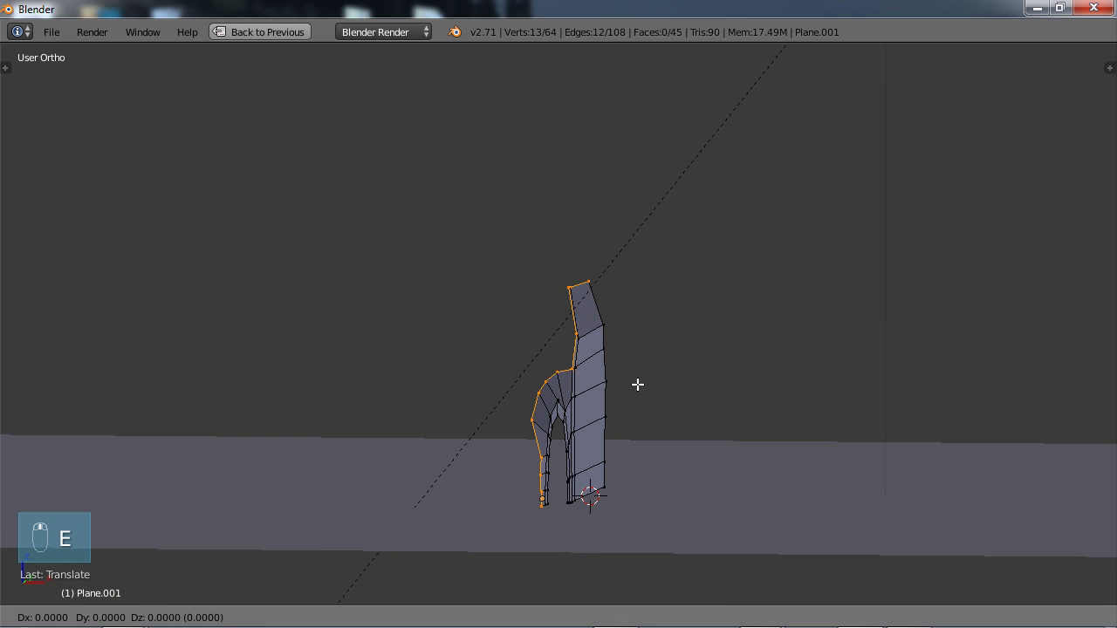
right_click(637, 384)
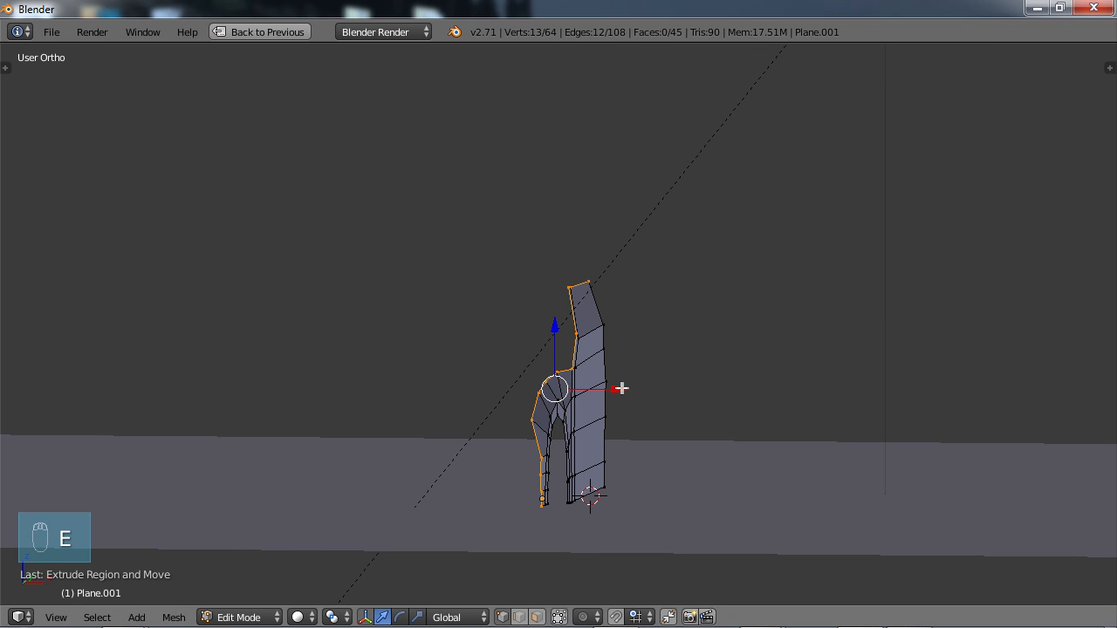
left_click_drag(620, 388, 532, 386)
middle_click_drag(532, 386, 739, 255)
Step: In front view, flatten the extruded centerline edge by scaling it to 0 along X
key("KP_1")
scroll(585, 385, "up", 2)
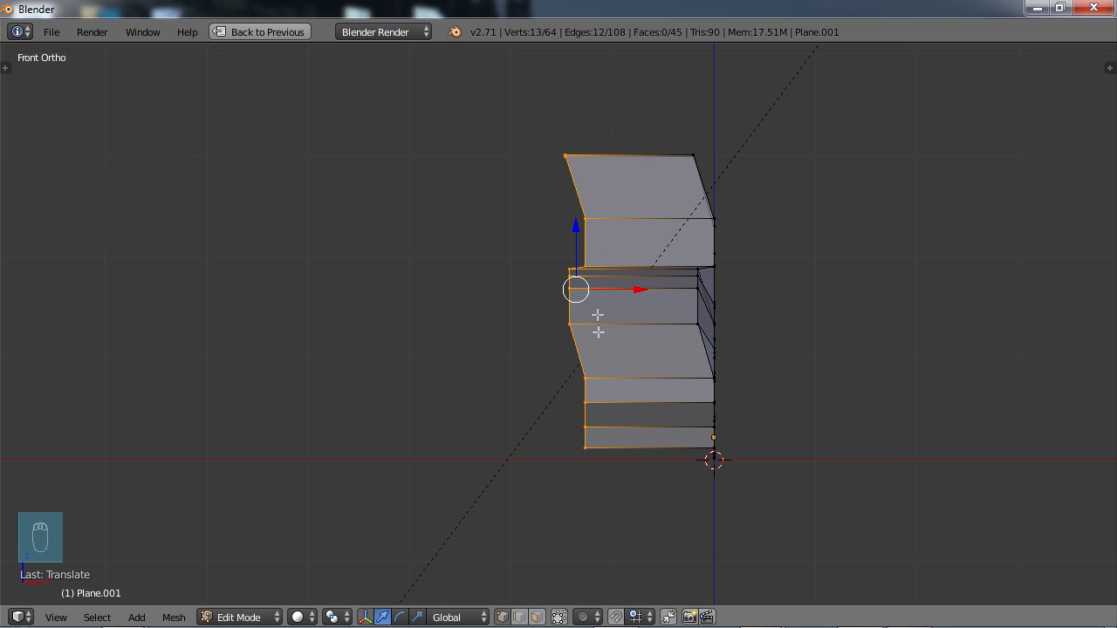
key("s")
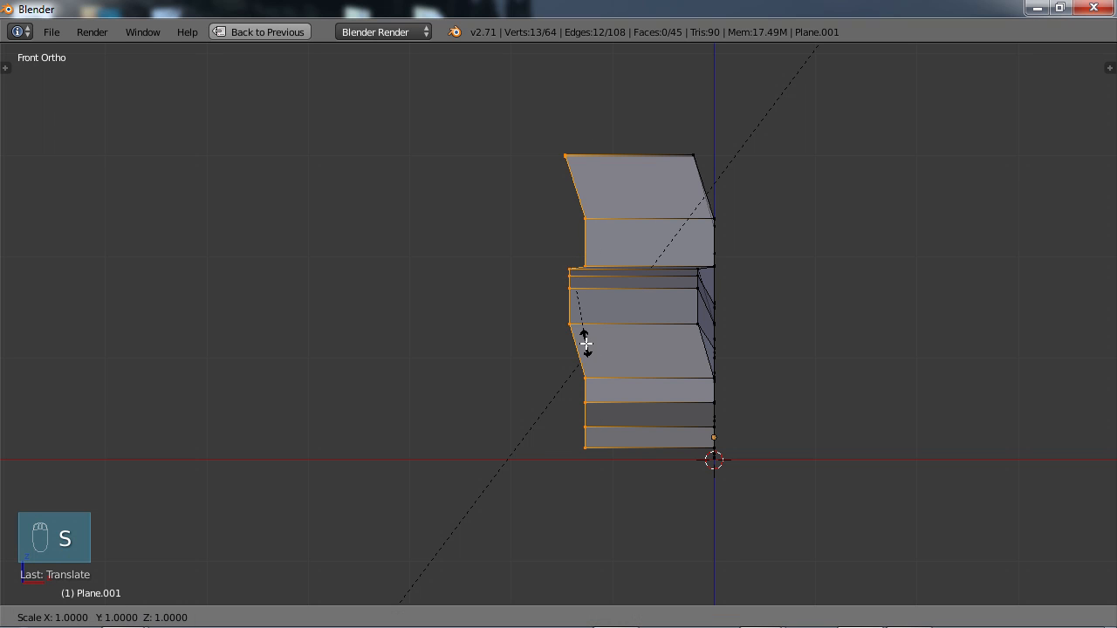
type("x")
type("0")
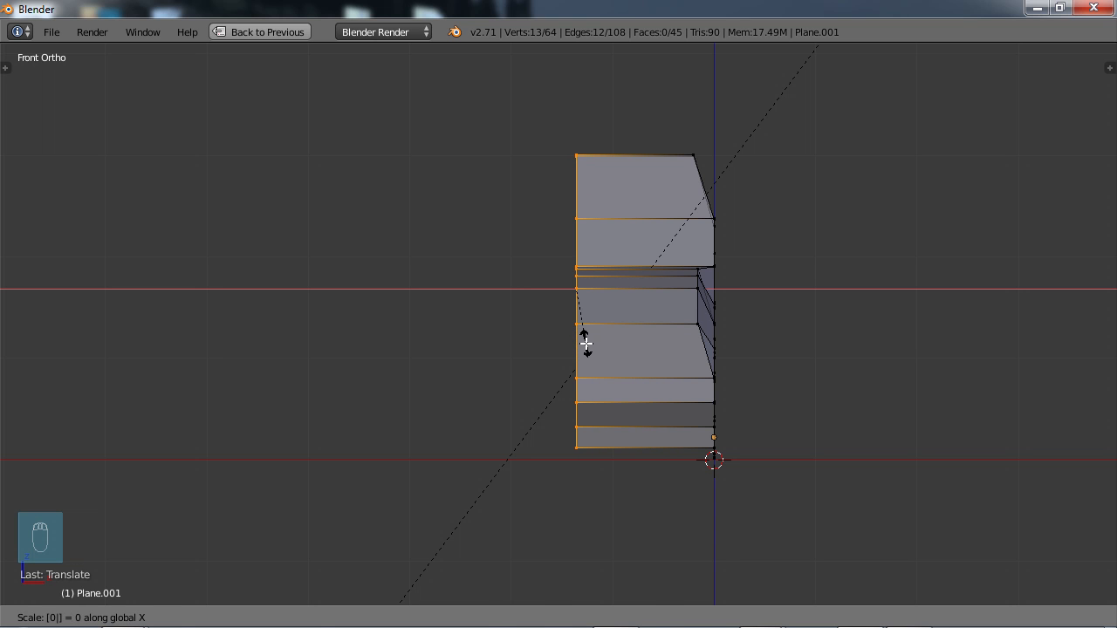
key("Return")
Step: Add a centered loop cut with two cuts running lengthwise through the front, hood, windshield and roof strip
middle_click_drag(586, 344, 587, 308)
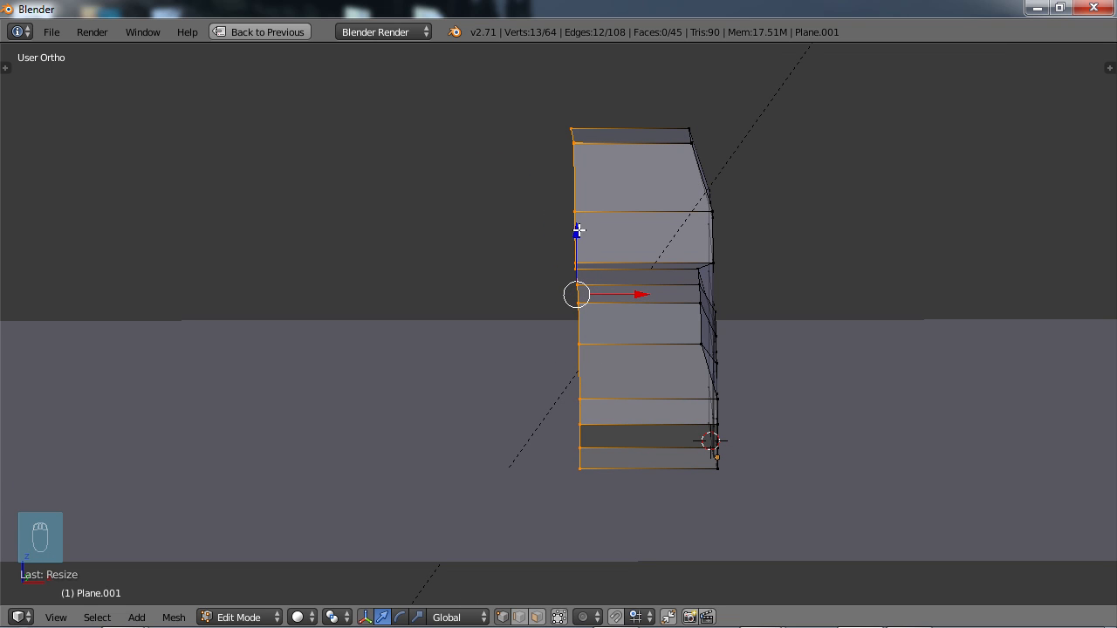
middle_click_drag(645, 257, 652, 355)
scroll(637, 345, "up", 2)
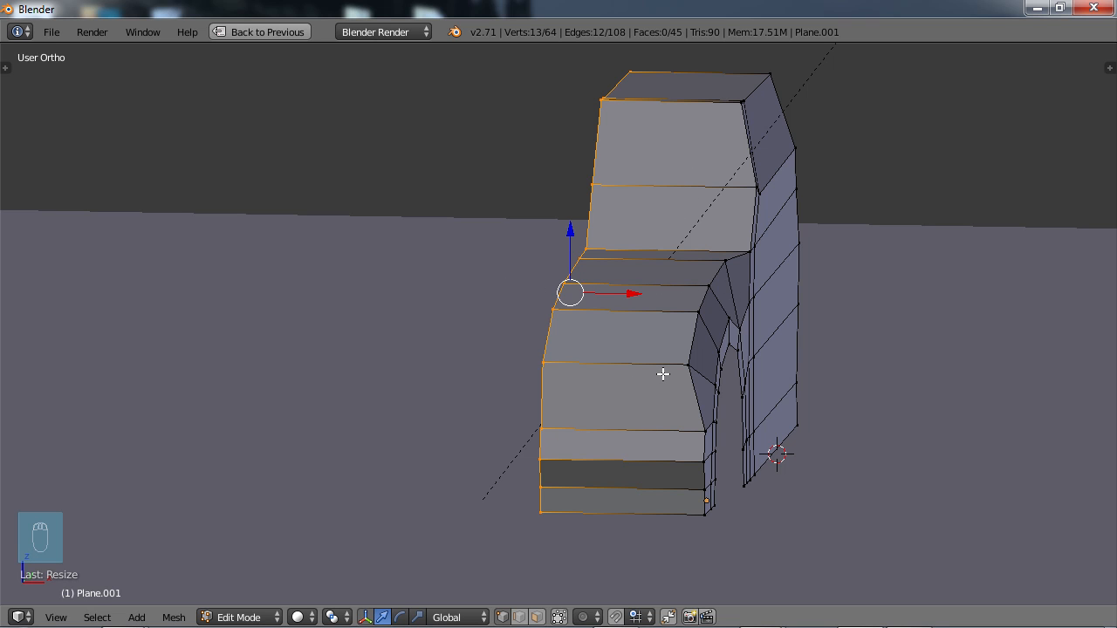
key("ctrl+r")
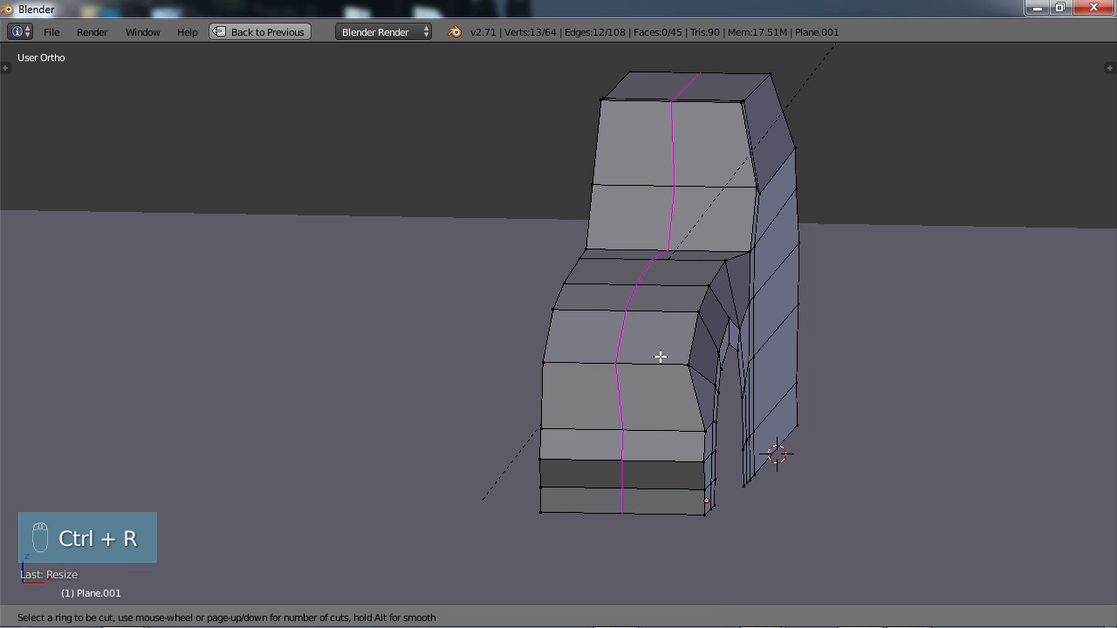
scroll(661, 356, "up", 1)
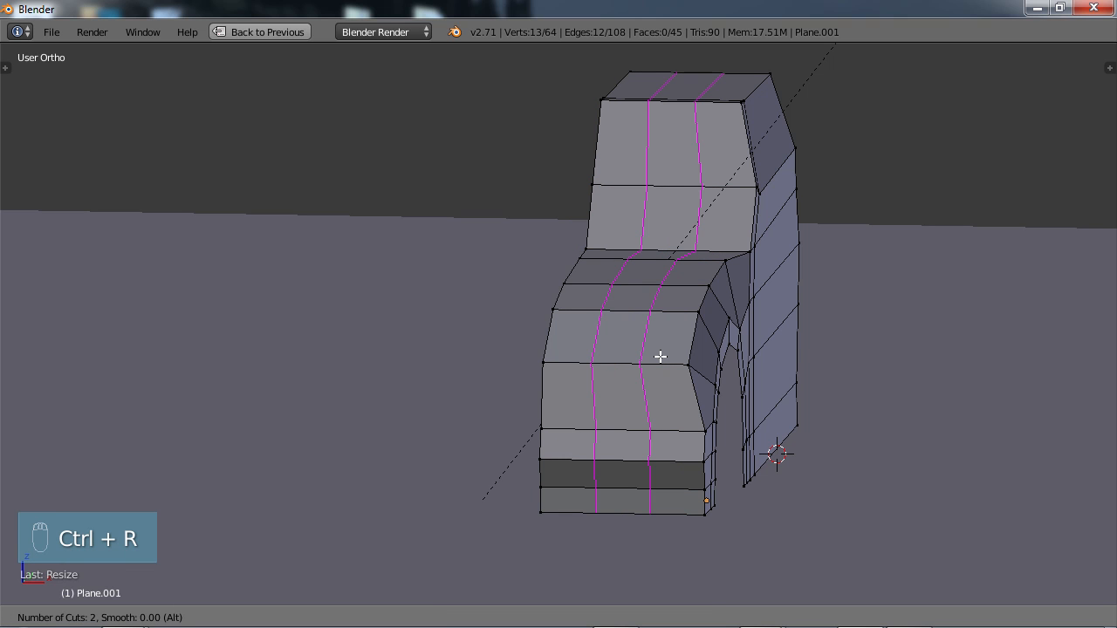
left_click(661, 356)
right_click(660, 356)
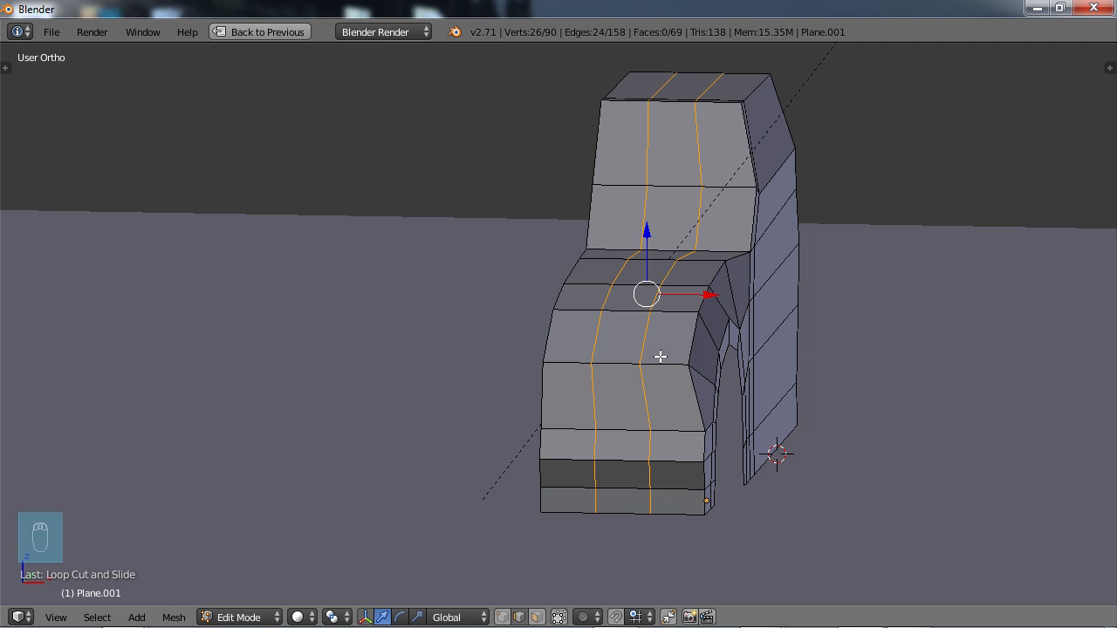
Step: Deselect all geometry and set the selection mode to vertices
middle_click_drag(785, 393, 692, 385)
scroll(699, 381, "up", 2)
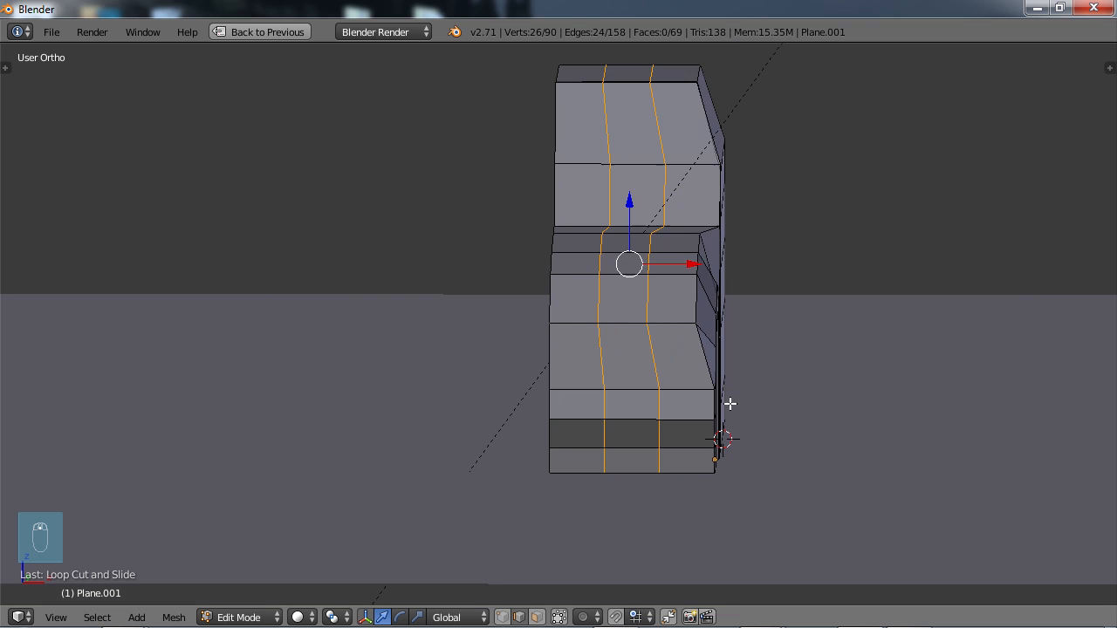
middle_click_drag(728, 404, 678, 391)
middle_click_drag(623, 366, 574, 369)
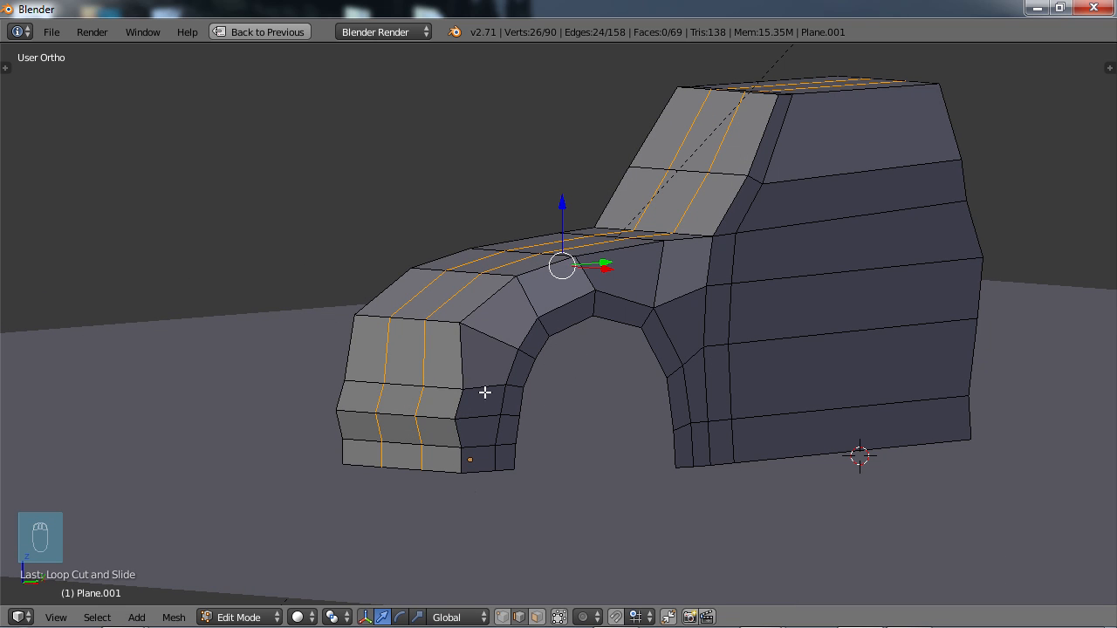
middle_click_drag(682, 336, 611, 367)
key("a")
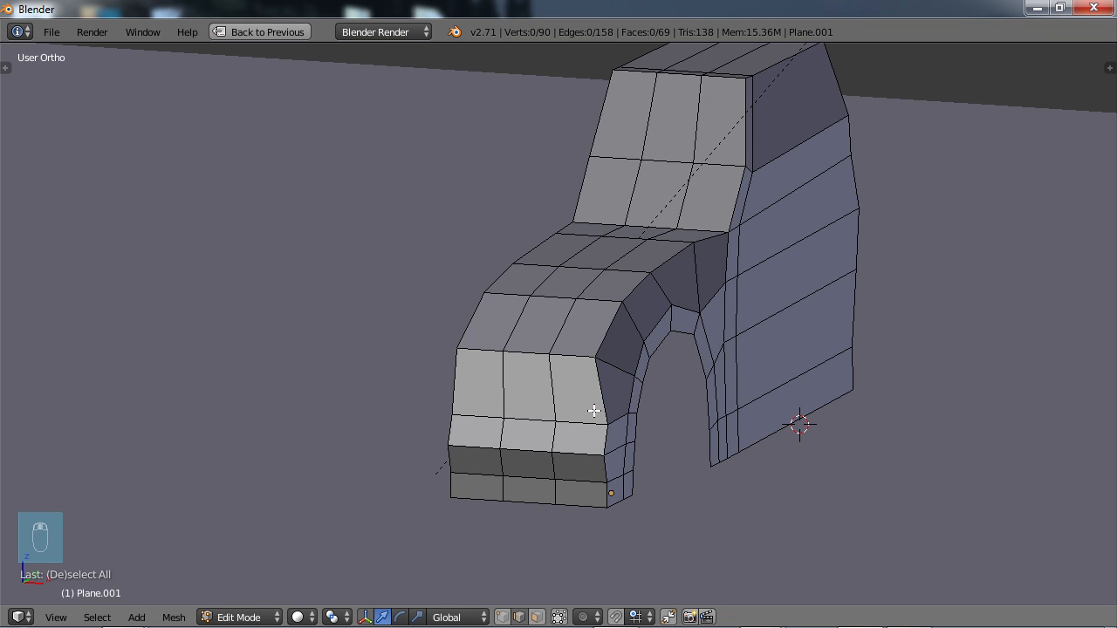
left_click(504, 617)
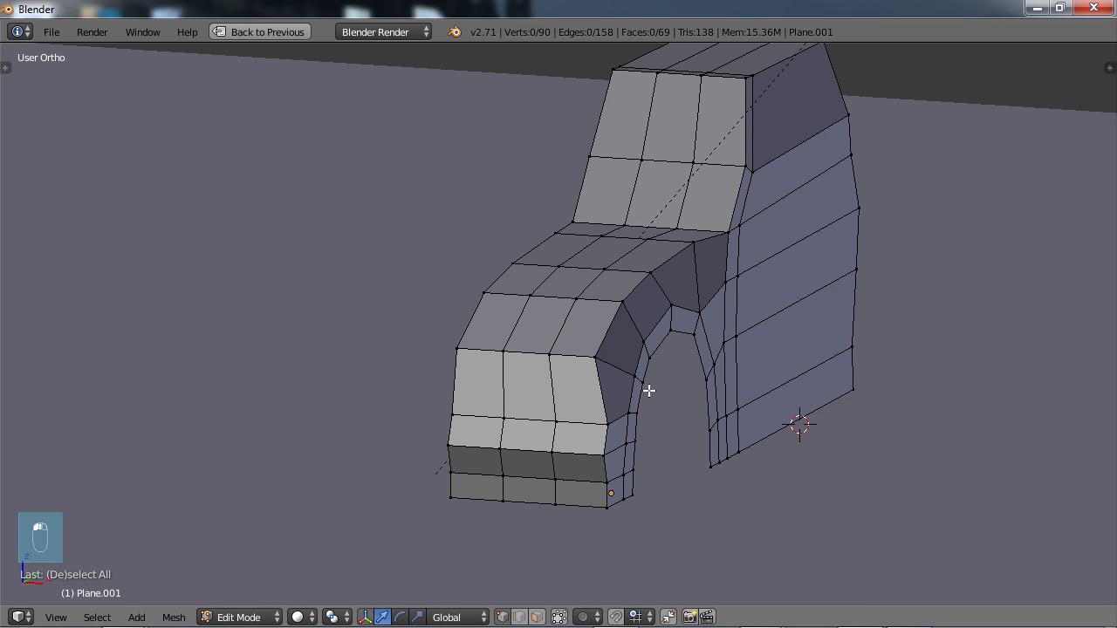
Step: Snap the 3D cursor to the center of the scene
middle_click_drag(648, 391, 632, 284)
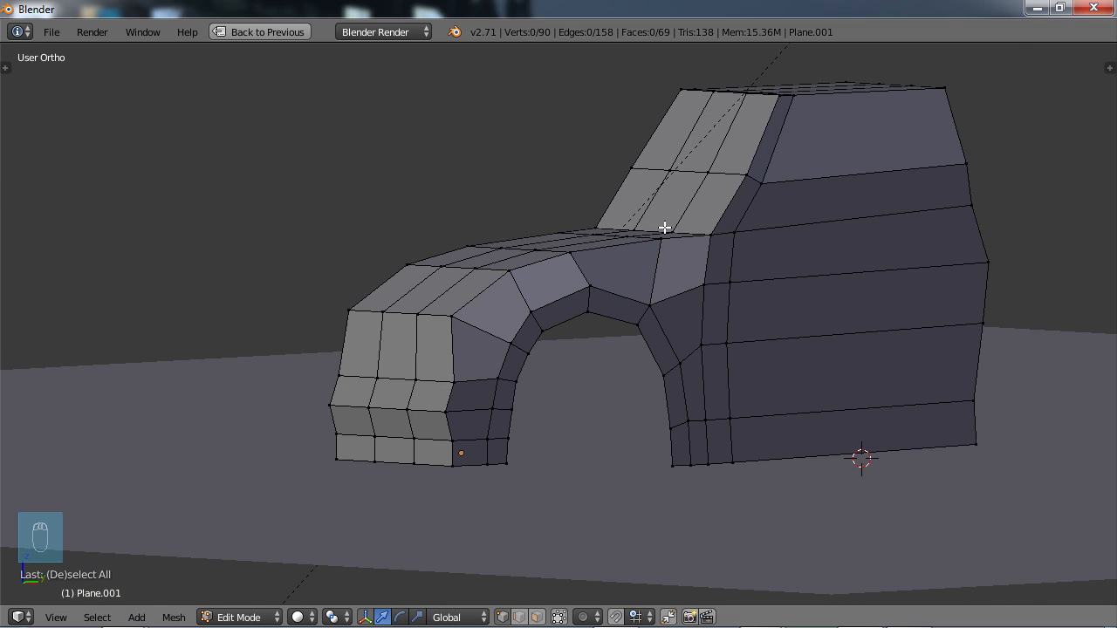
scroll(461, 294, "up", 2)
middle_click_drag(461, 294, 589, 284, "shift")
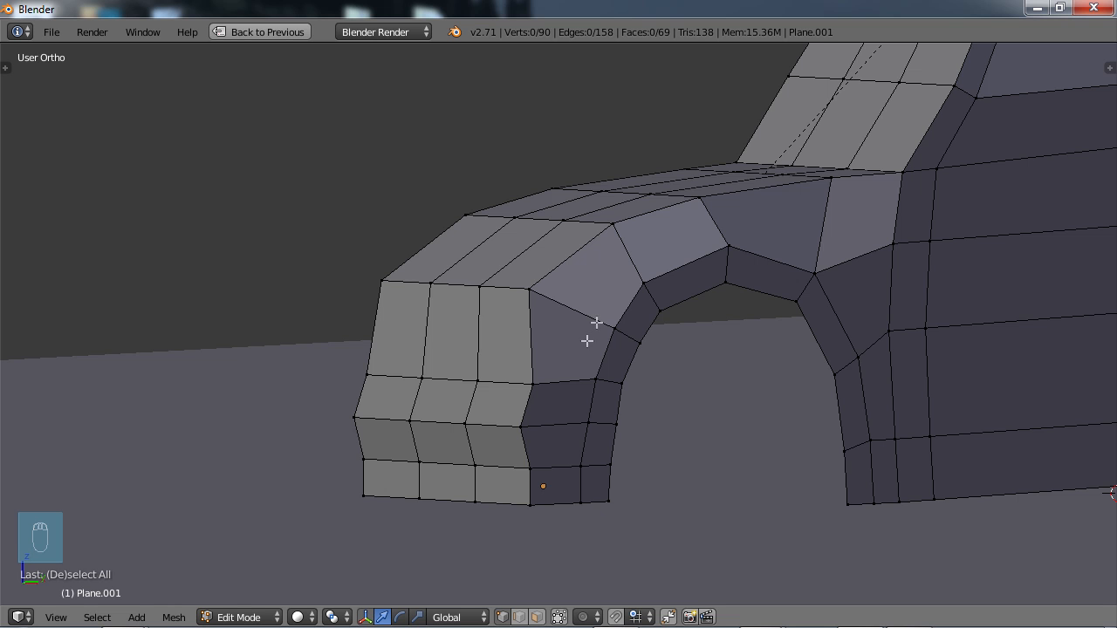
middle_click_drag(591, 334, 554, 359)
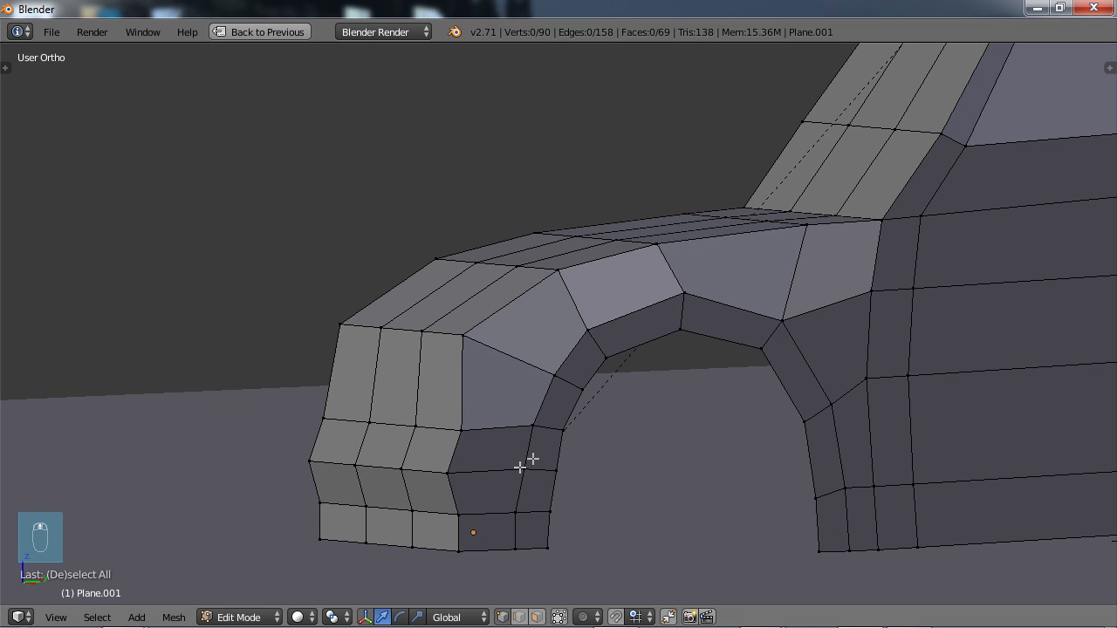
key("shift+s")
left_click(597, 460)
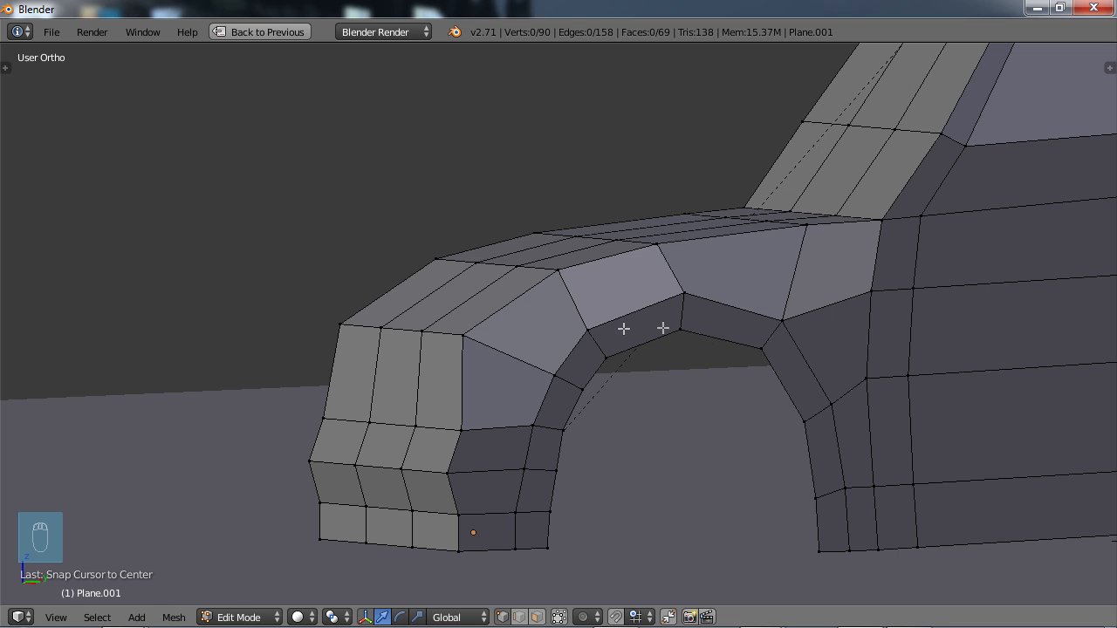
Step: Move the two frontmost vertices on the fender's upper edge slightly down toward the wheel arch to round the front corner
middle_click_drag(612, 343, 630, 339)
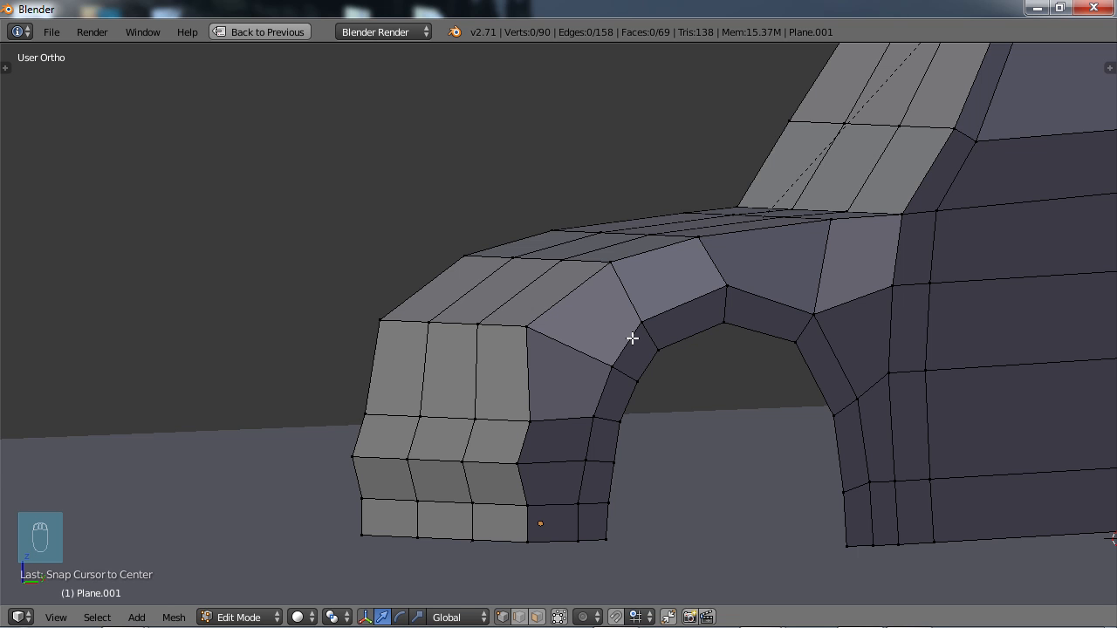
scroll(631, 337, "up", 3)
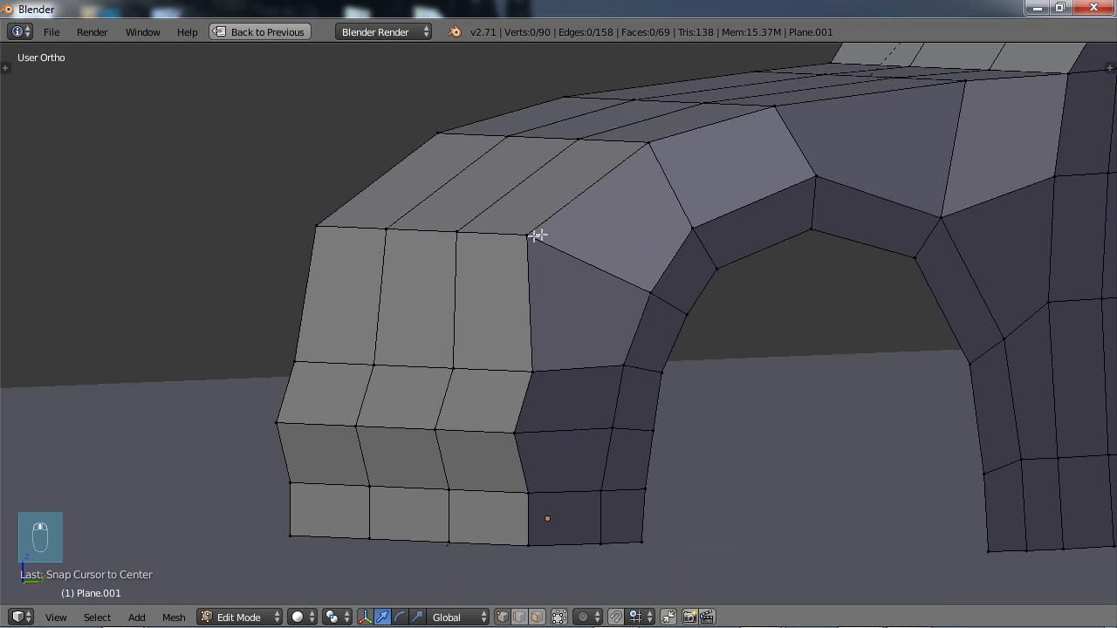
right_click(528, 234)
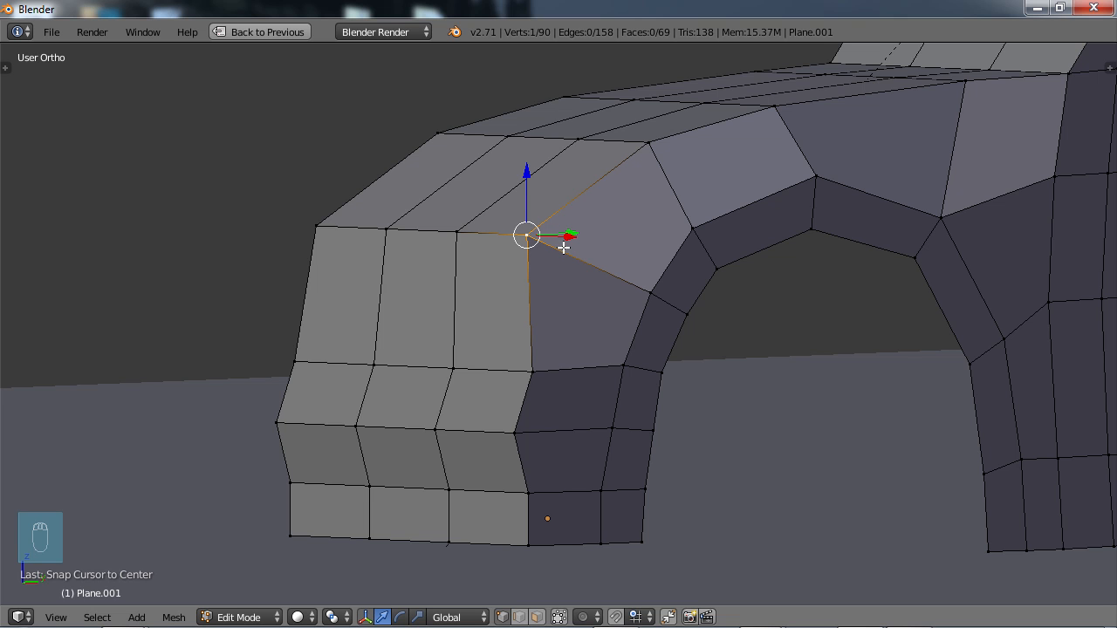
key("g")
left_click(589, 269)
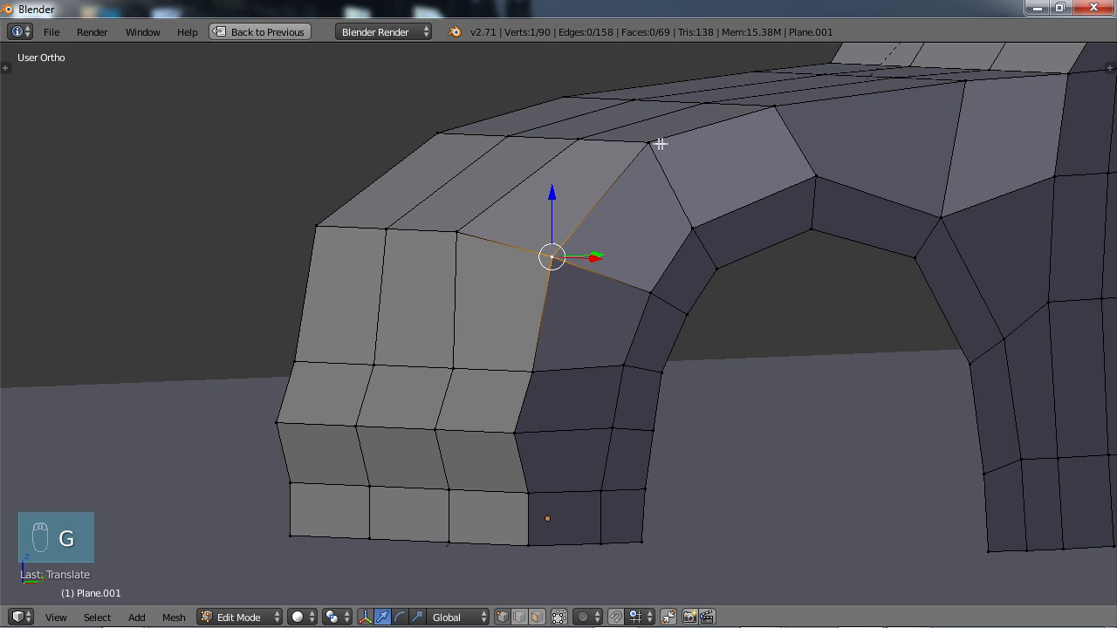
key("g")
left_click(688, 148)
Step: Lower the next two vertices on the fender's upper edge, up to the one before the windshield pillar
right_click(772, 105)
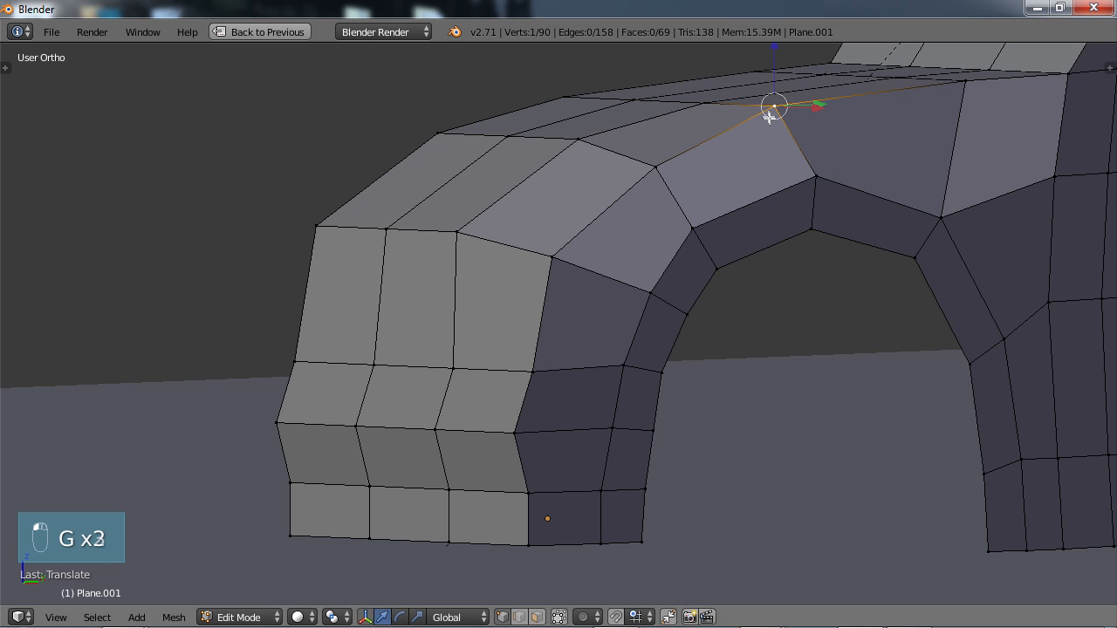
key("g")
left_click(773, 121)
right_click(960, 85)
key("g")
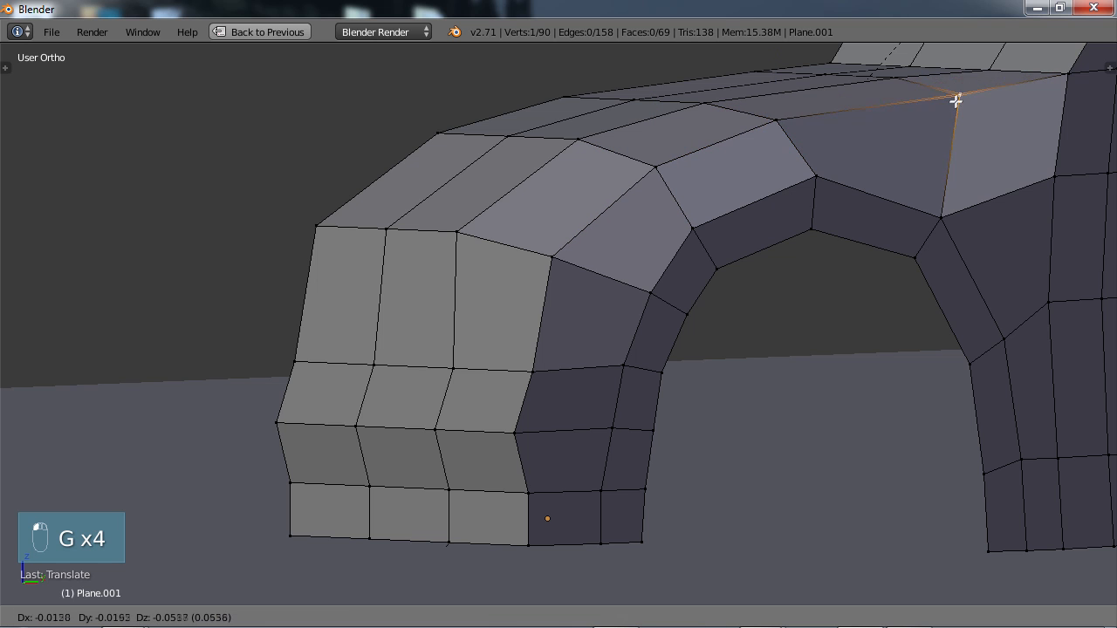
left_click(959, 99)
Step: Lower two vertices on the hood's lengthwise edge row beside the fender so they follow the fender's drop
middle_click_drag(959, 100, 934, 174)
middle_click_drag(886, 227, 890, 225)
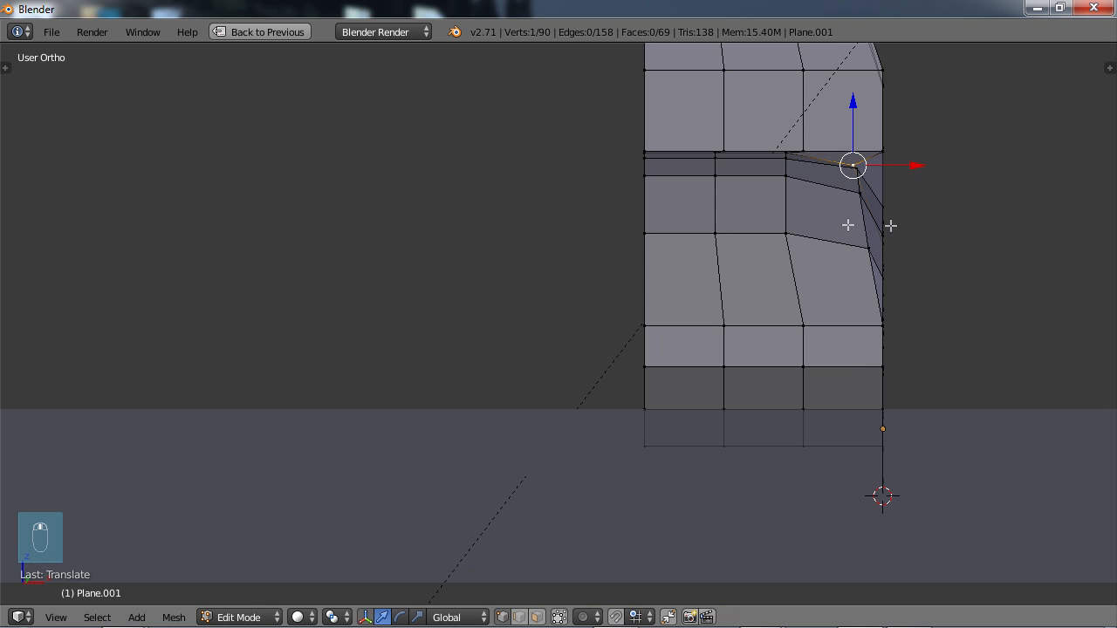
scroll(785, 200, "up", 2)
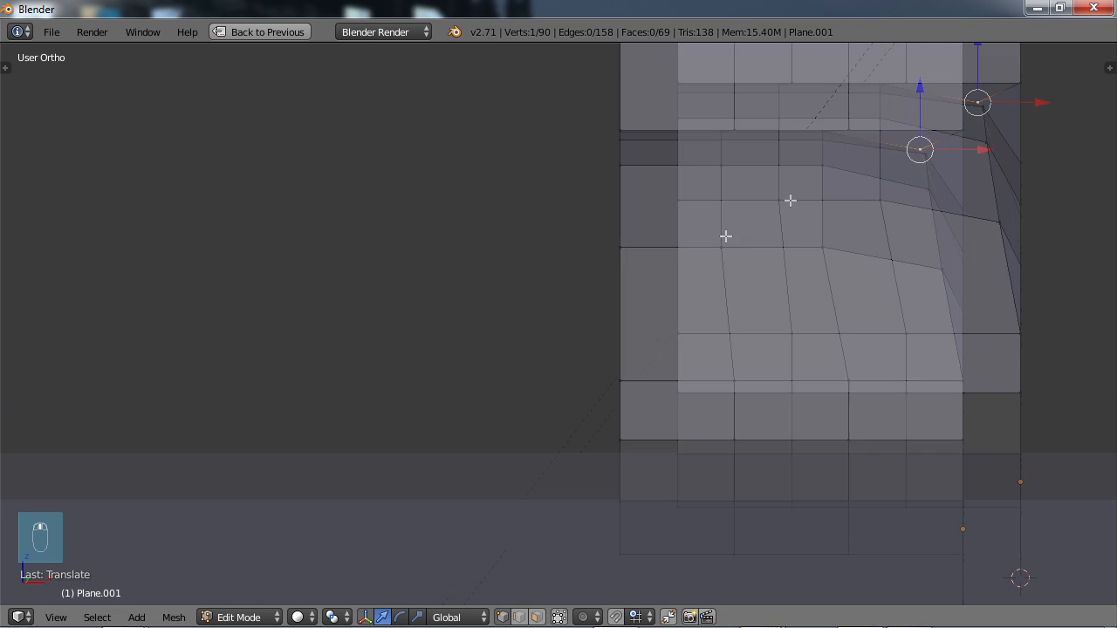
key("g")
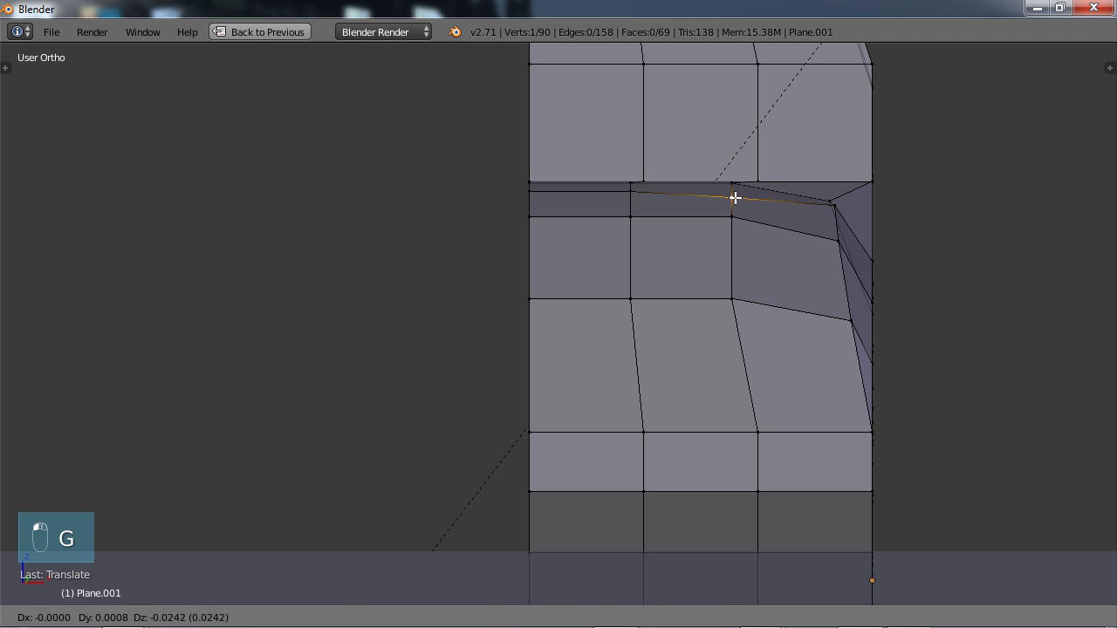
left_click(731, 211)
key("g")
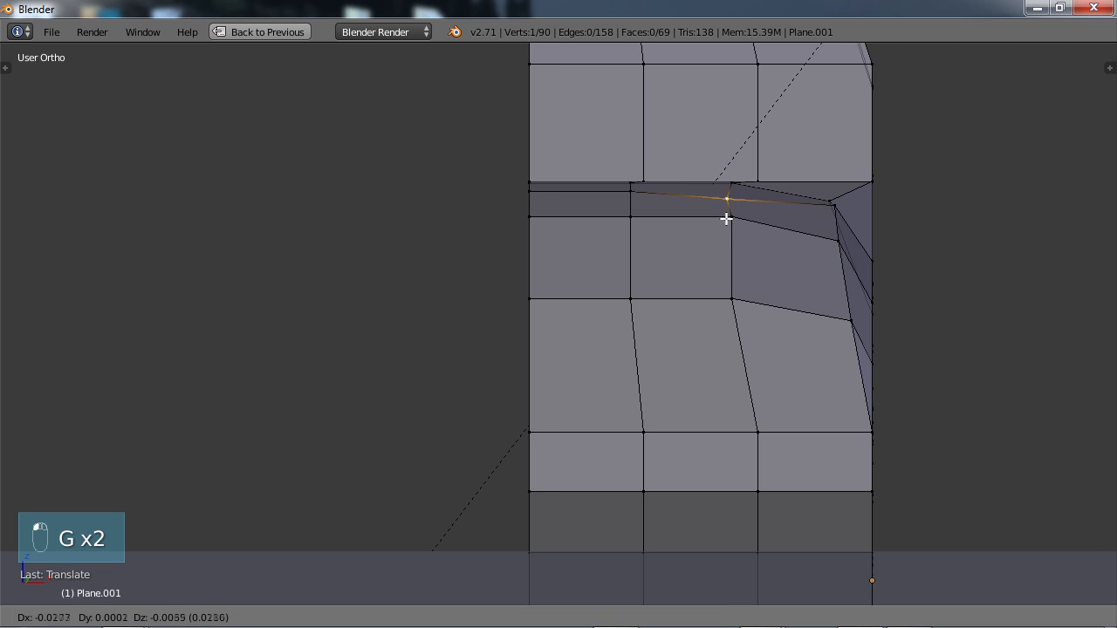
left_click(735, 231)
key("g")
left_click(731, 240)
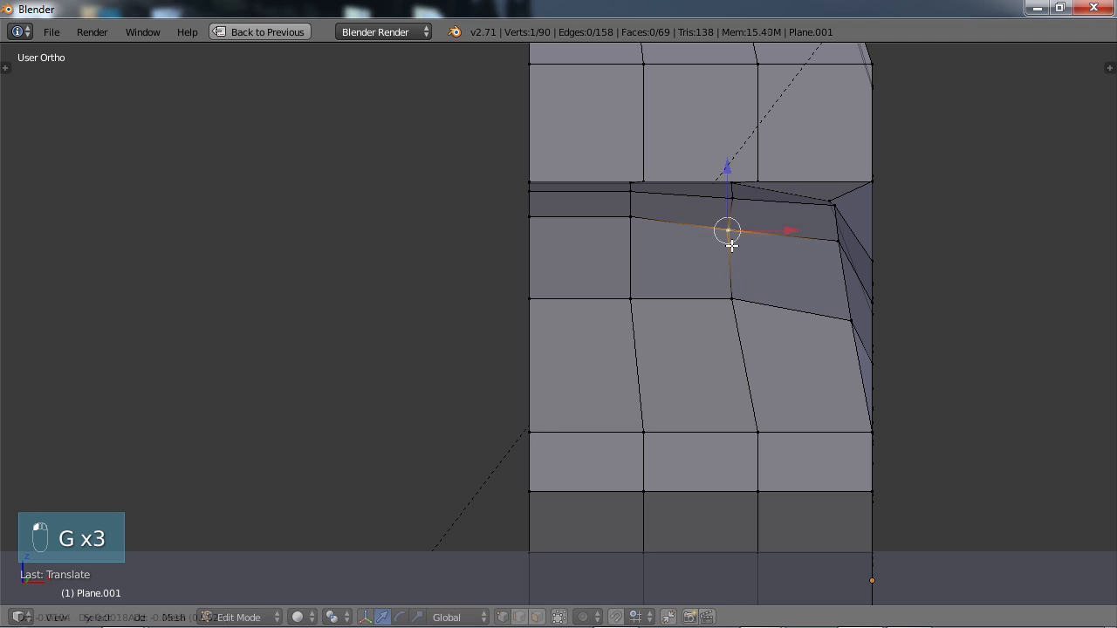
Step: Shift the vertex at the base of the upper front face, in the row beside the fender, slightly toward the centerline
right_click(757, 434)
key("g")
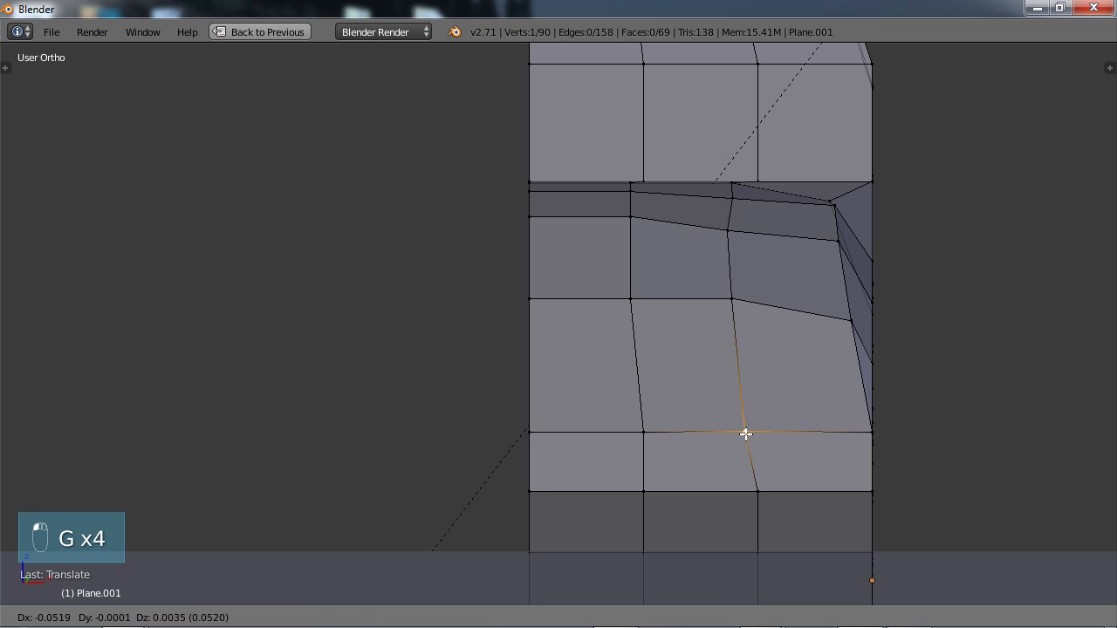
left_click(742, 430)
Step: Lower the vertex on the hood's row nearest the centerline, one crossing behind the front edge
scroll(802, 307, "down", 2)
middle_click_drag(755, 325, 682, 286)
scroll(682, 286, "up", 2)
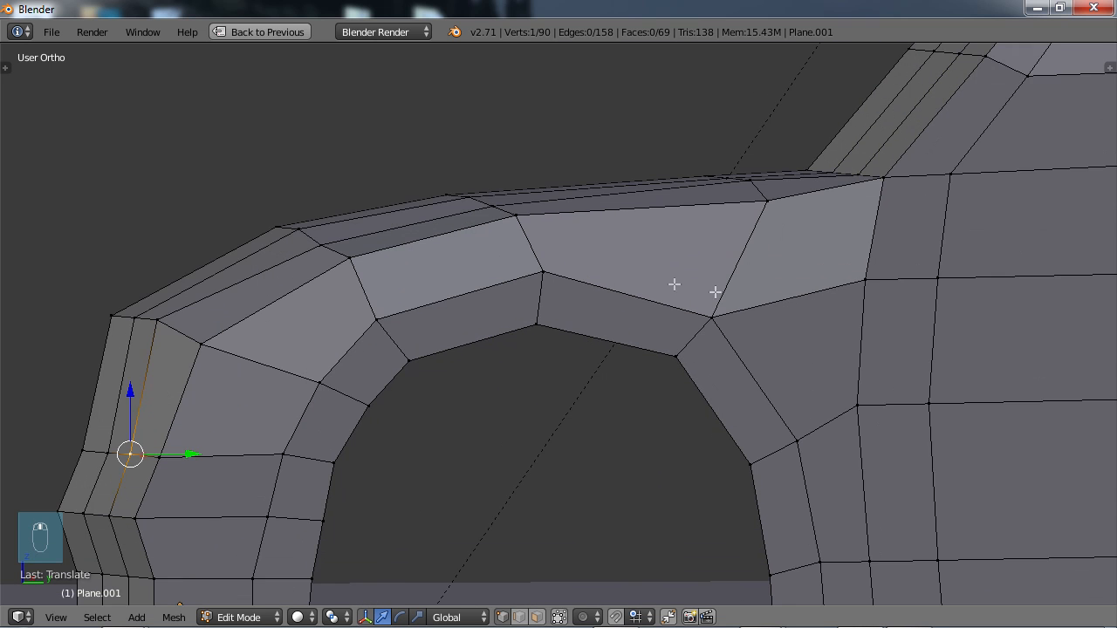
right_click(424, 262)
key("g")
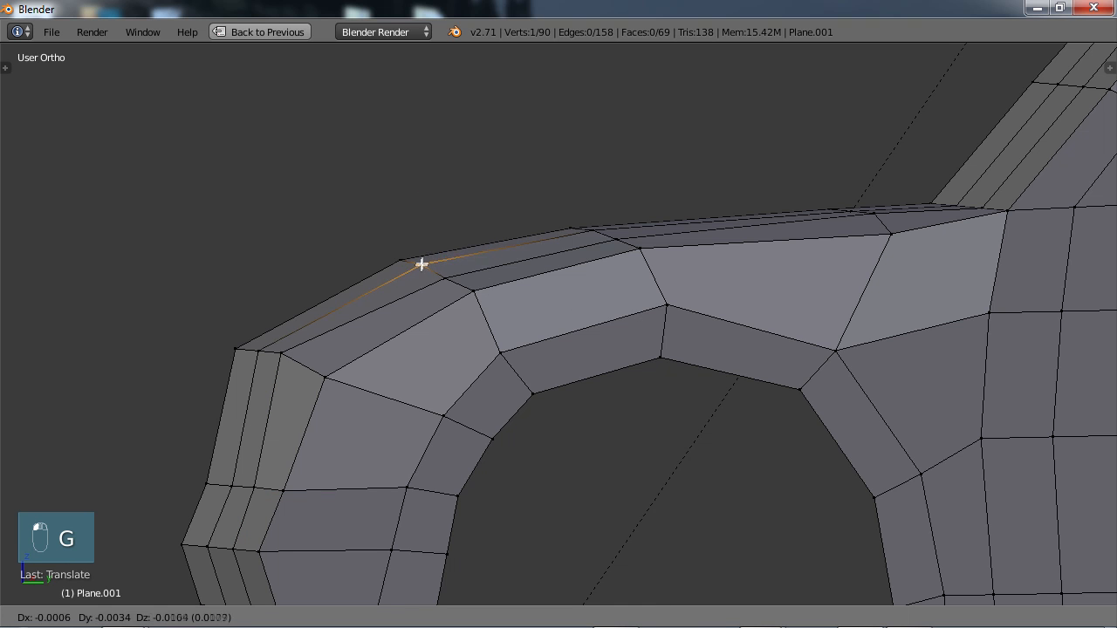
left_click(424, 262)
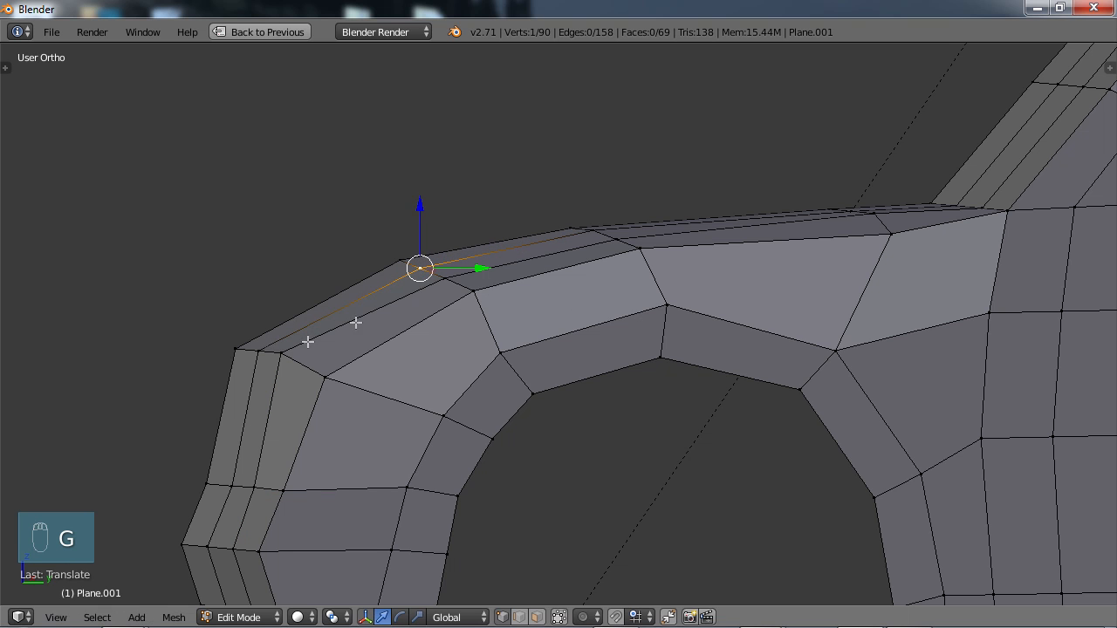
Step: Move the two inner vertices on the hood's front edge slightly down and back to round the front corner
right_click(282, 353)
key("g")
key("g")
left_click(288, 366)
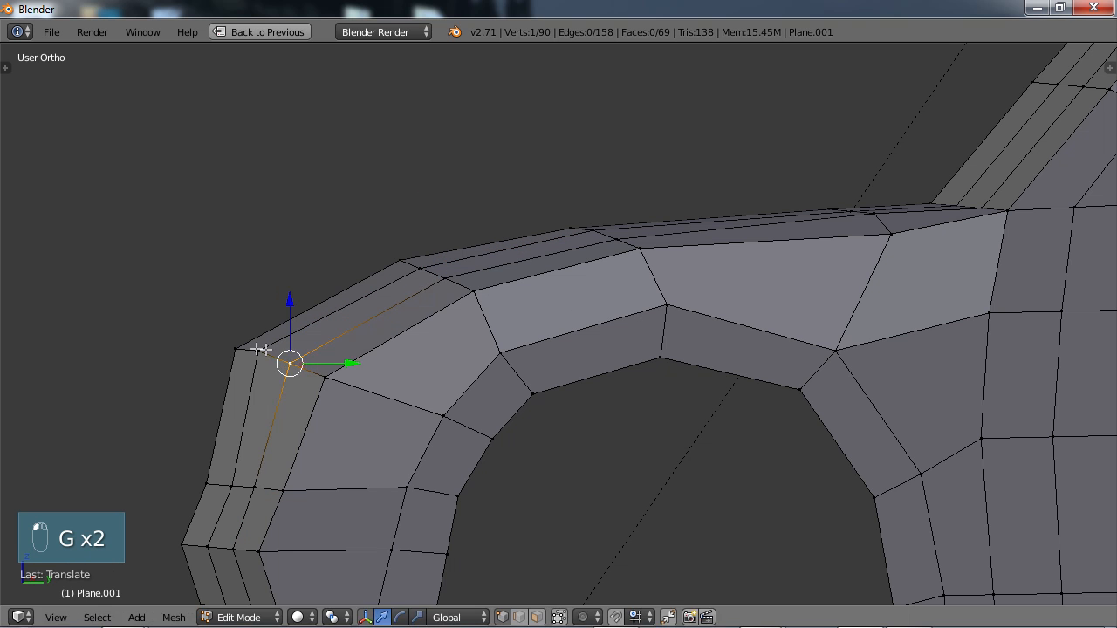
right_click(259, 350)
key("g")
left_click(262, 356)
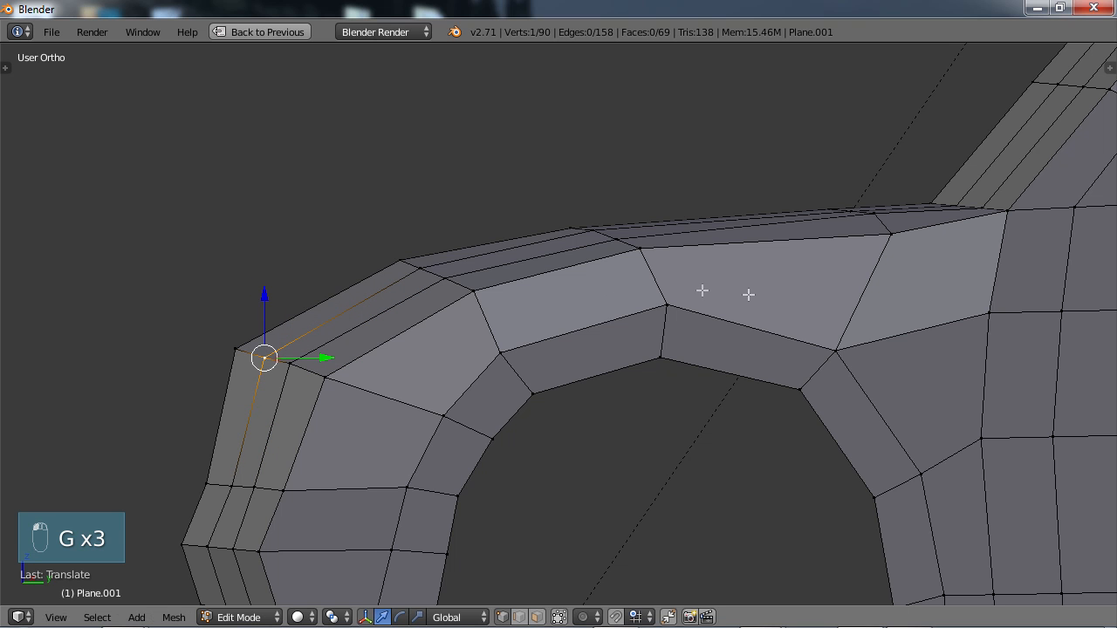
Step: Lower the vertex at the windshield pillar's base and shift the fender vertex ahead of it slightly up and forward
right_click(1004, 212)
key("g")
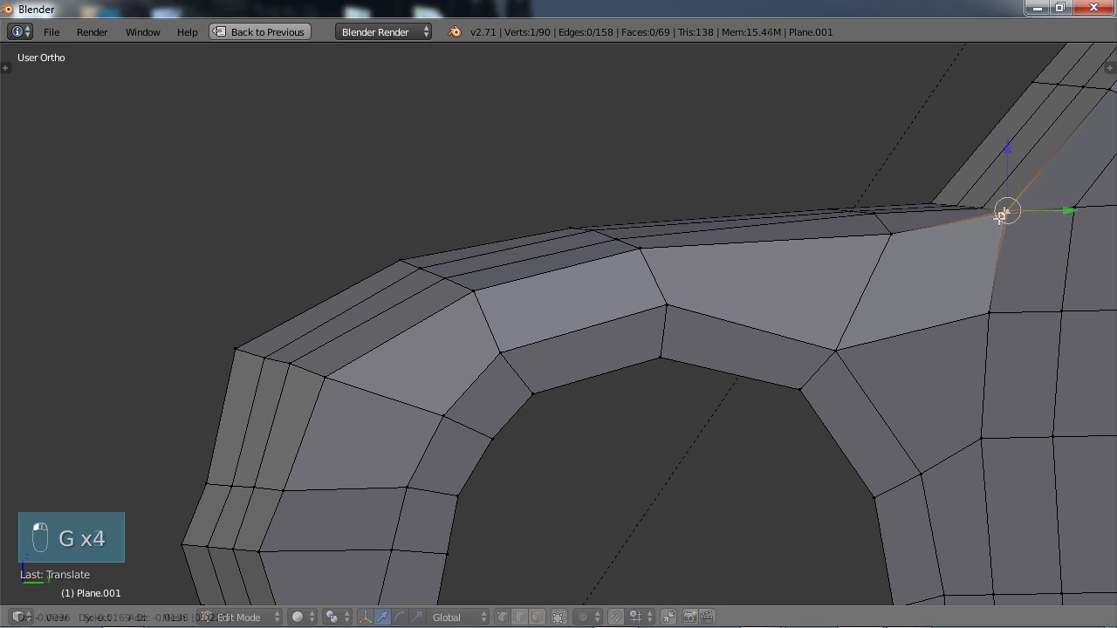
left_click(975, 272)
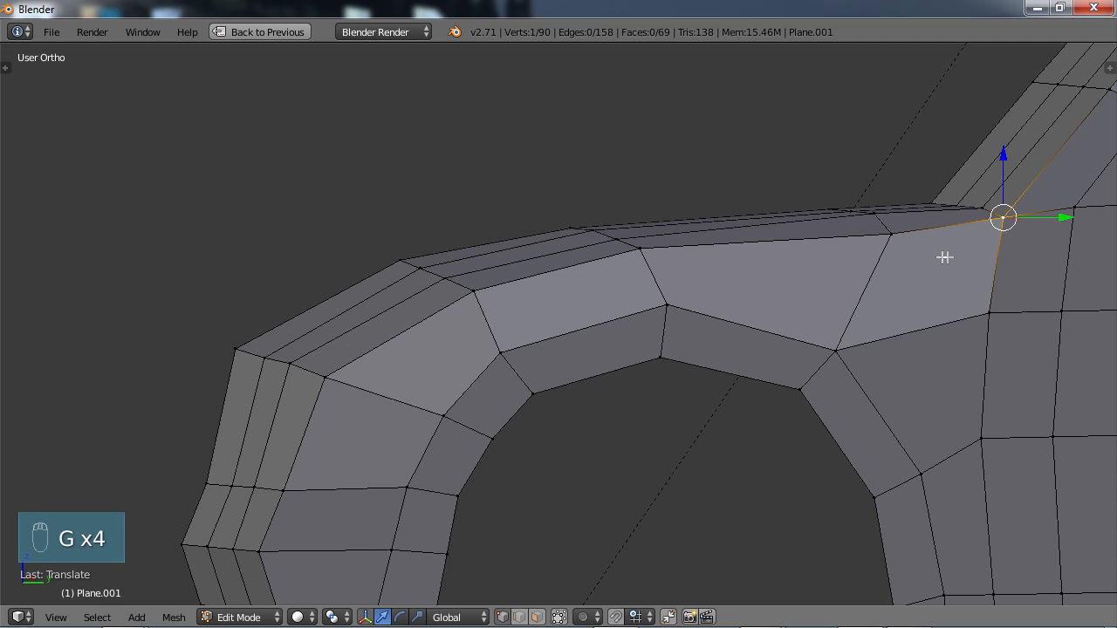
right_click(889, 235)
key("g")
left_click(886, 230)
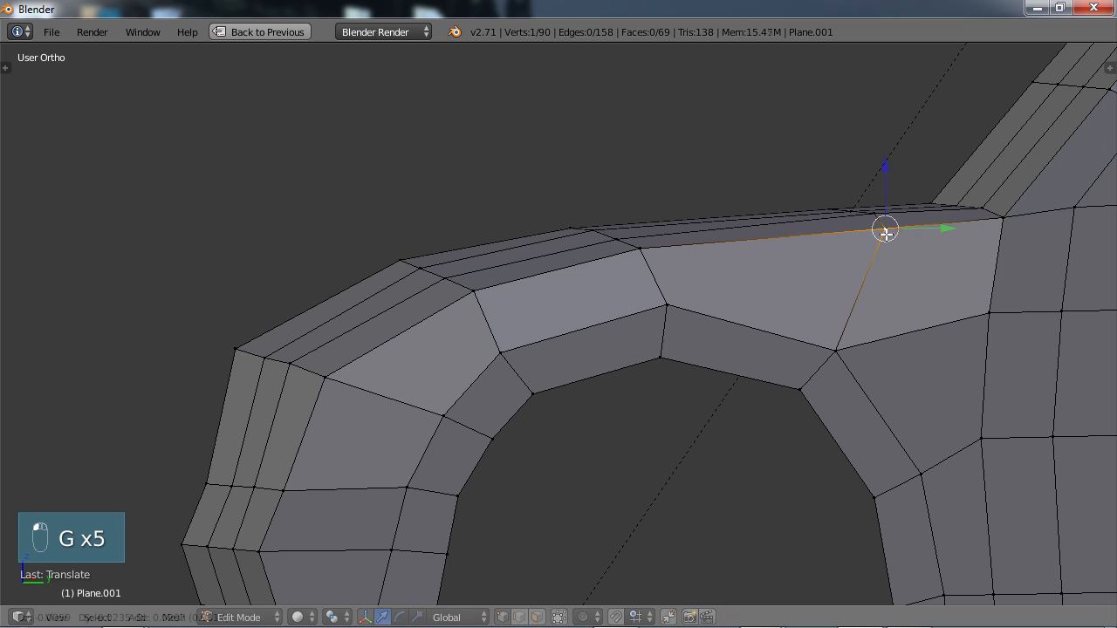
Step: Lower the fender's upper-edge vertex above the front of the wheel arch
scroll(628, 305, "down", 2)
middle_click_drag(640, 294, 647, 367)
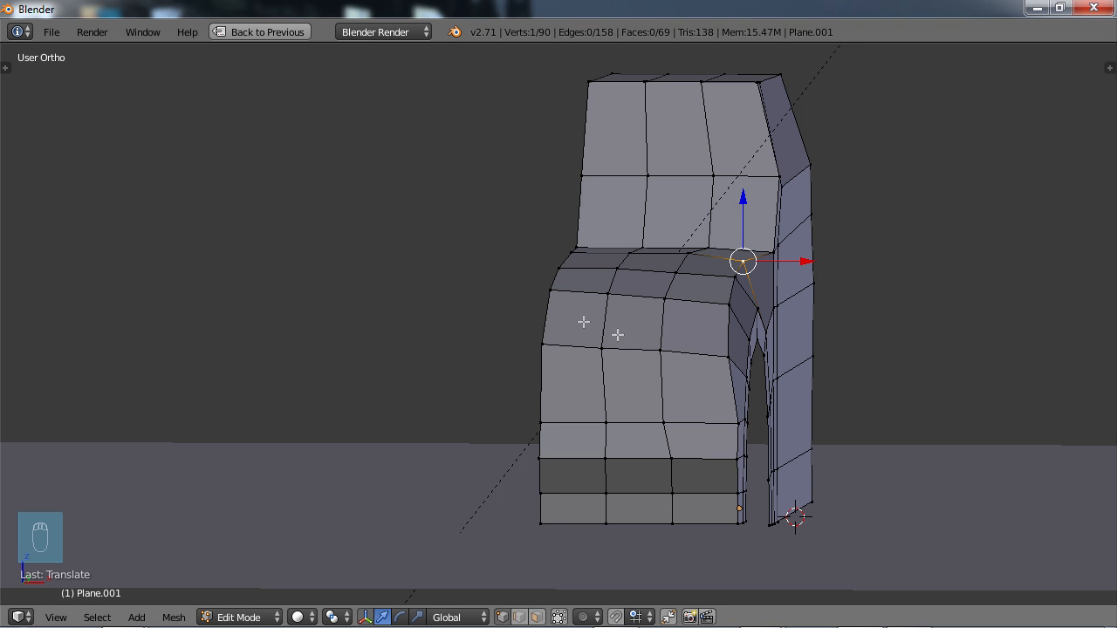
scroll(672, 347, "up", 2)
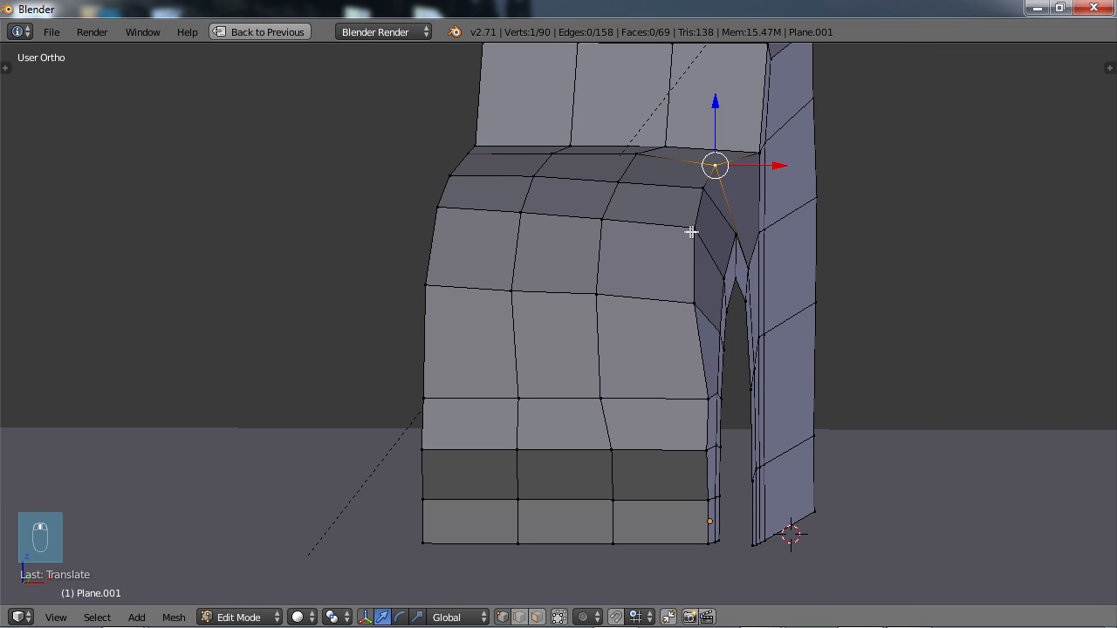
right_click(690, 232)
middle_click_drag(690, 231, 578, 245)
key("g")
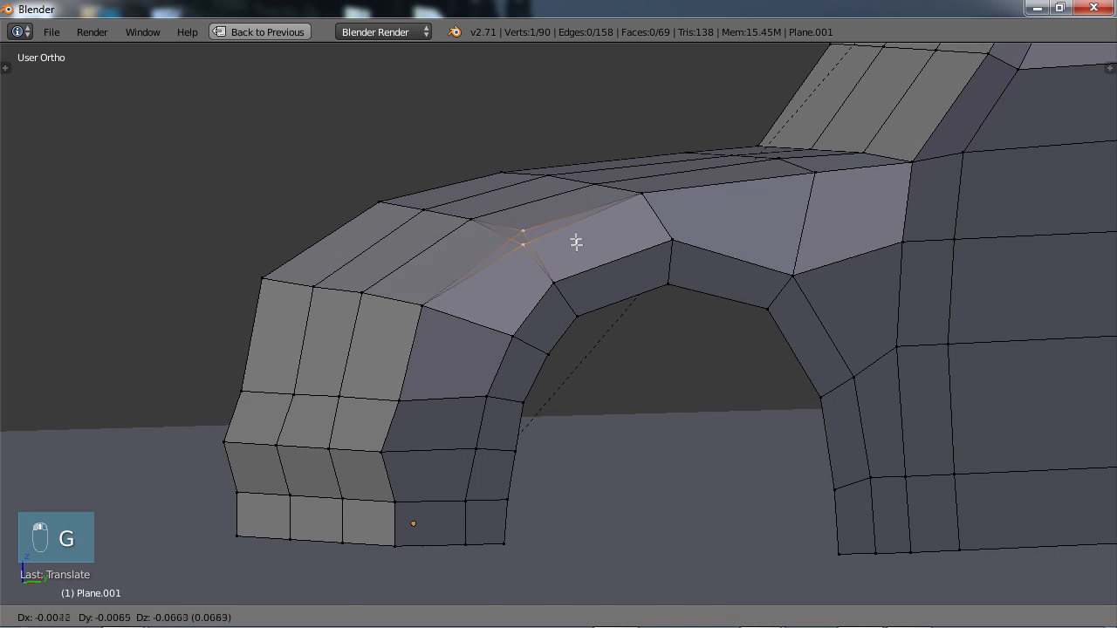
left_click(581, 243)
Step: Move the fender's front corner vertex back and down, and nudge the vertex below it slightly forward
right_click(423, 304)
key("g")
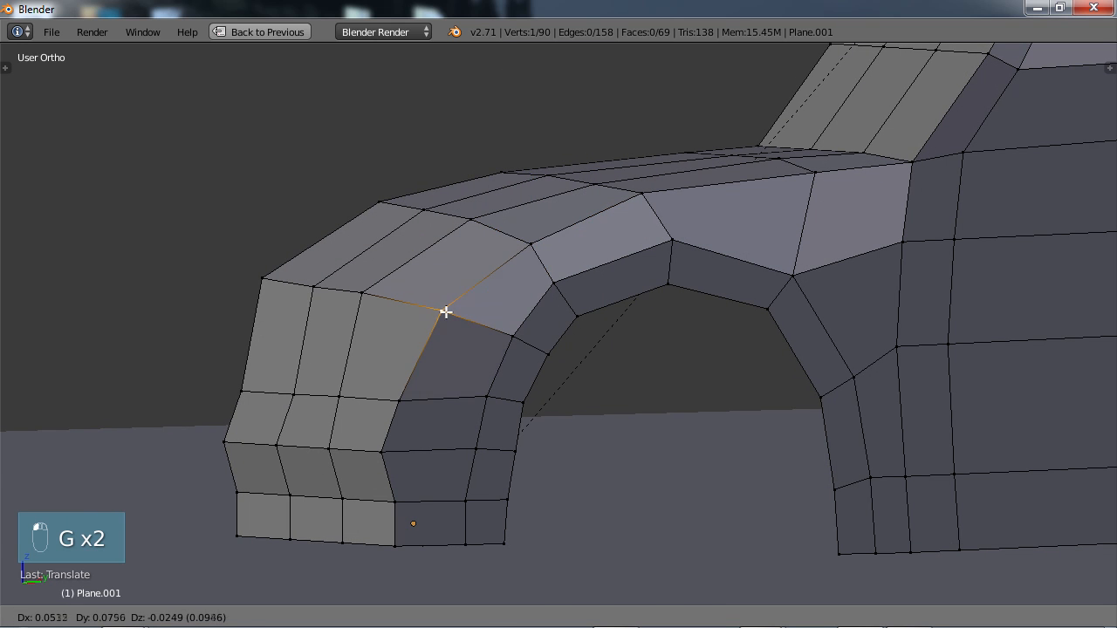
left_click(436, 312)
right_click(399, 400)
key("g")
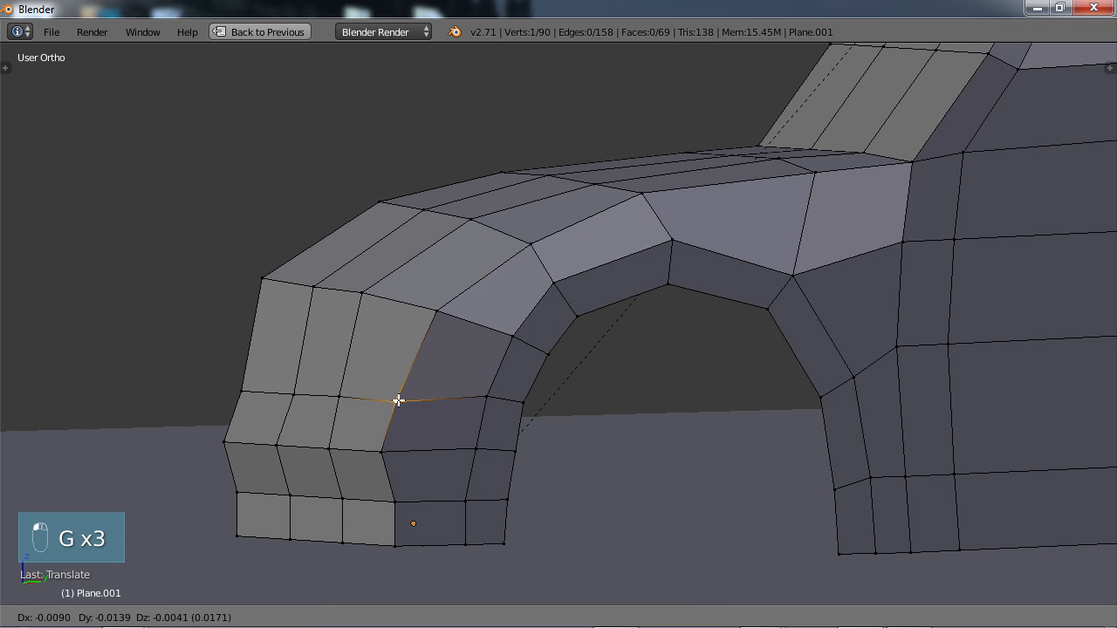
left_click(398, 399)
Step: Move the hood's front-edge vertex beside the fender corner slightly back and down
middle_click_drag(424, 401, 285, 393)
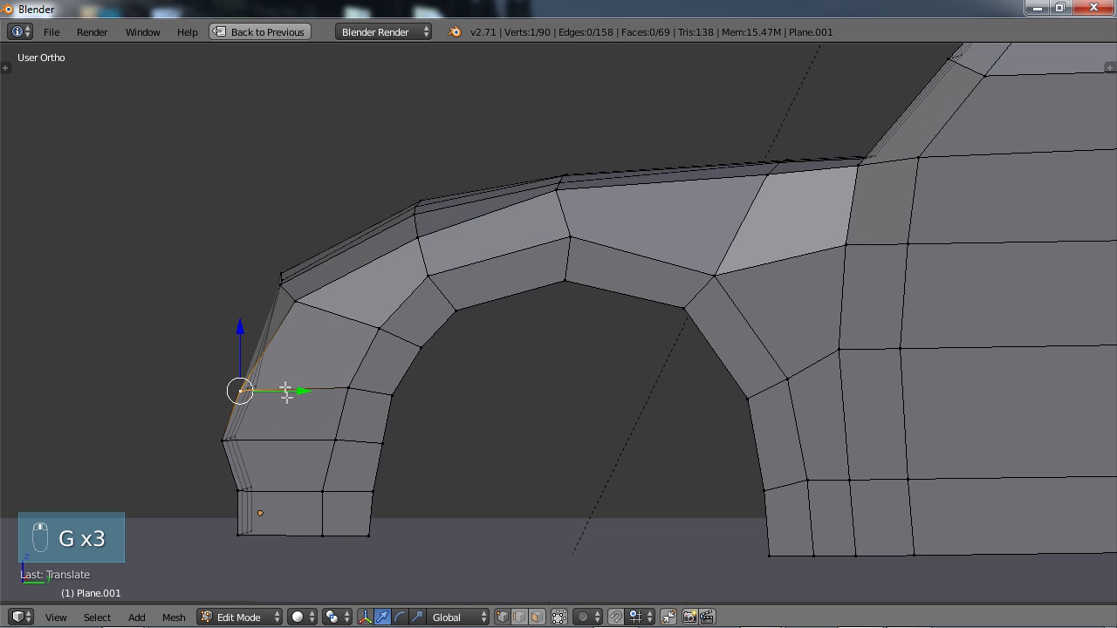
right_click(290, 285)
key("g")
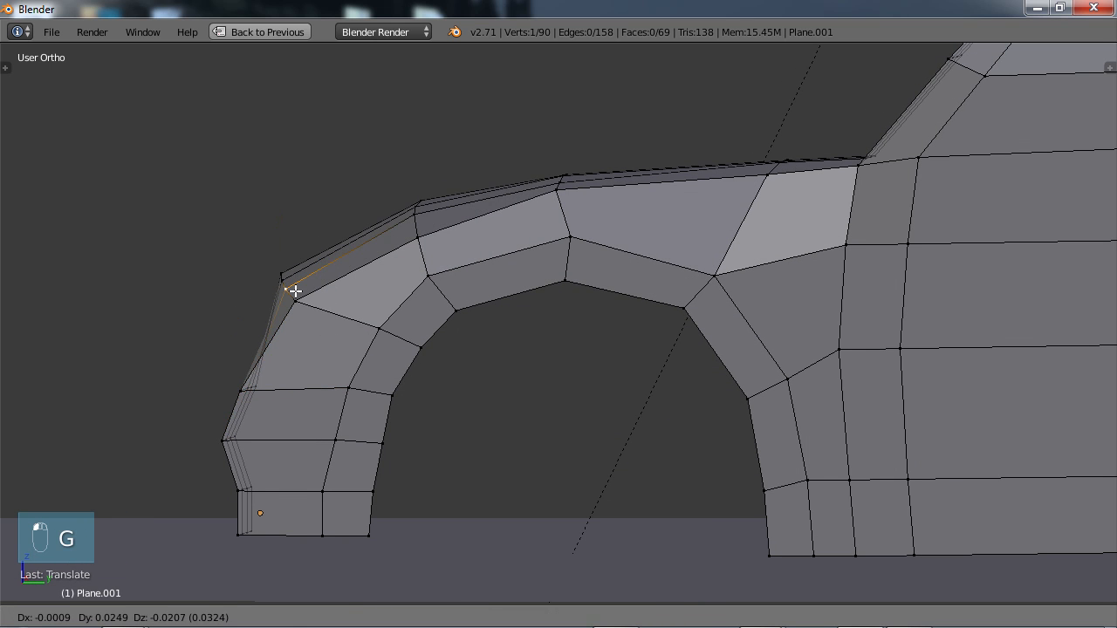
left_click(469, 212)
Step: Lower the fender's upper-edge vertices above the top of the wheel arch and just ahead of the windshield pillar
scroll(489, 209, "up", 2)
right_click(558, 135)
key("g")
left_click(567, 148)
right_click(863, 112)
key("g")
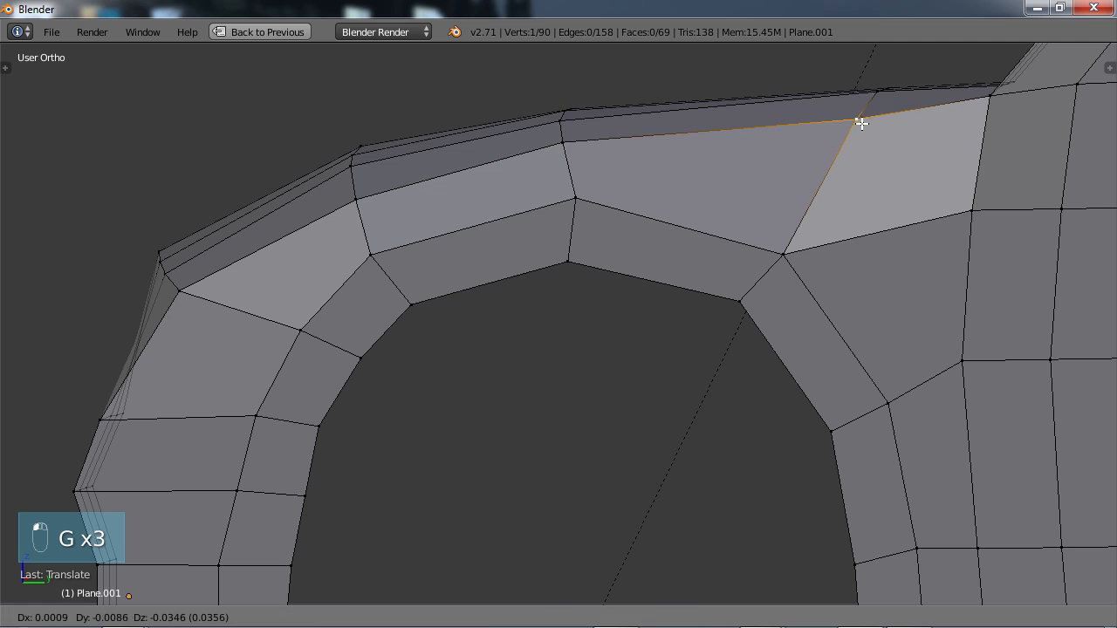
left_click(859, 122)
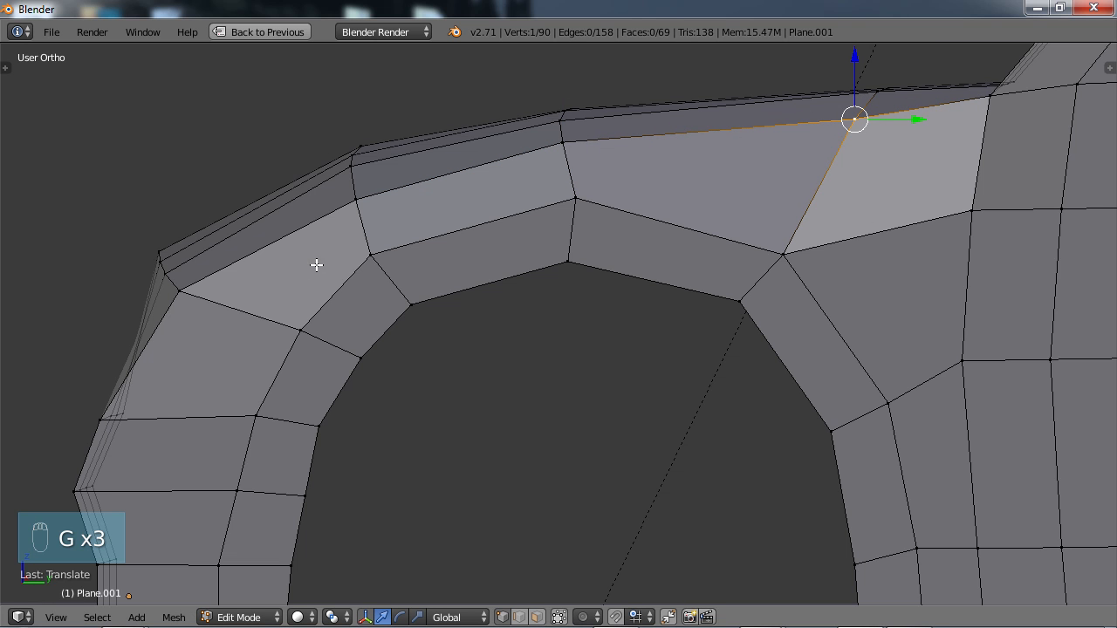
Step: Deselect all vertices of the car body and return to Object Mode
scroll(411, 280, "down", 4)
middle_click_drag(411, 279, 505, 170)
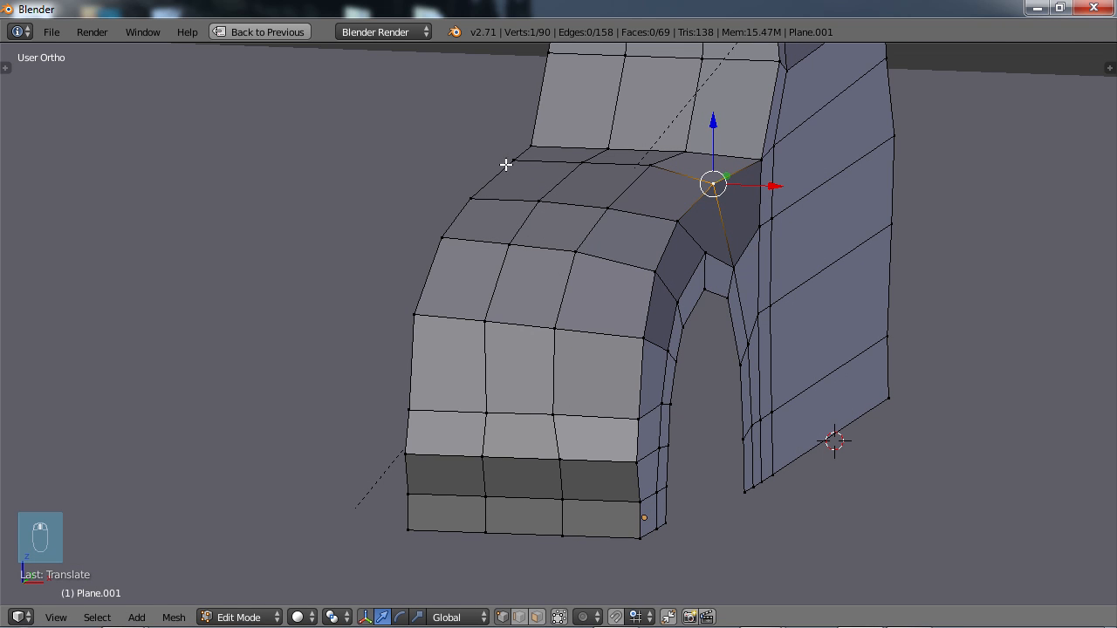
scroll(498, 174, "down", 2)
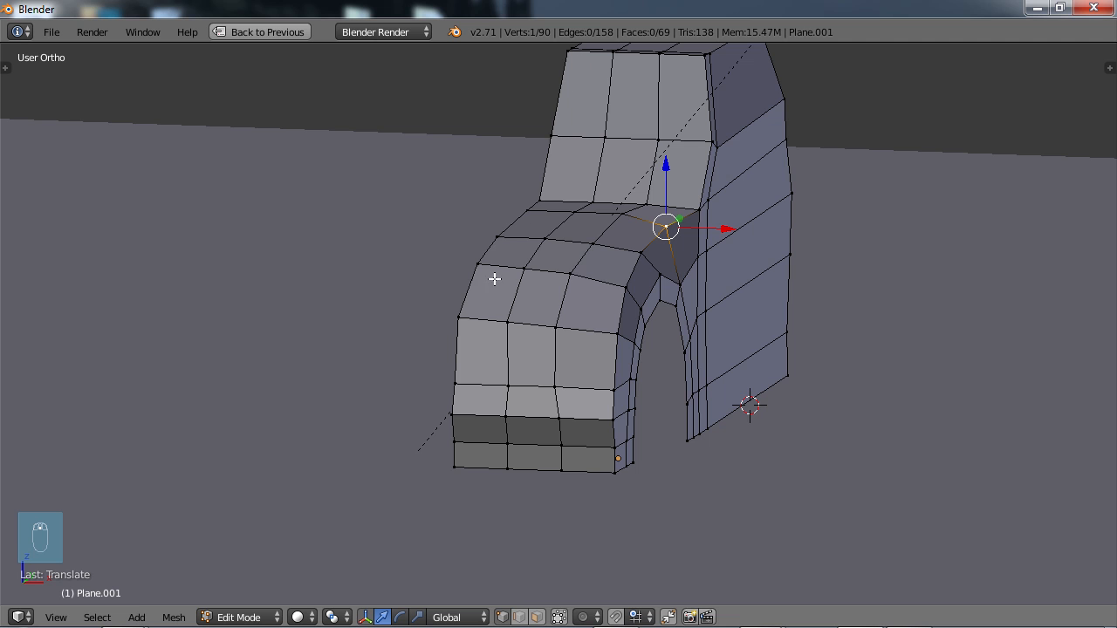
mouse_move(502, 263)
middle_mouse_down()
mouse_move(454, 270)
mouse_move(509, 252)
middle_mouse_up()
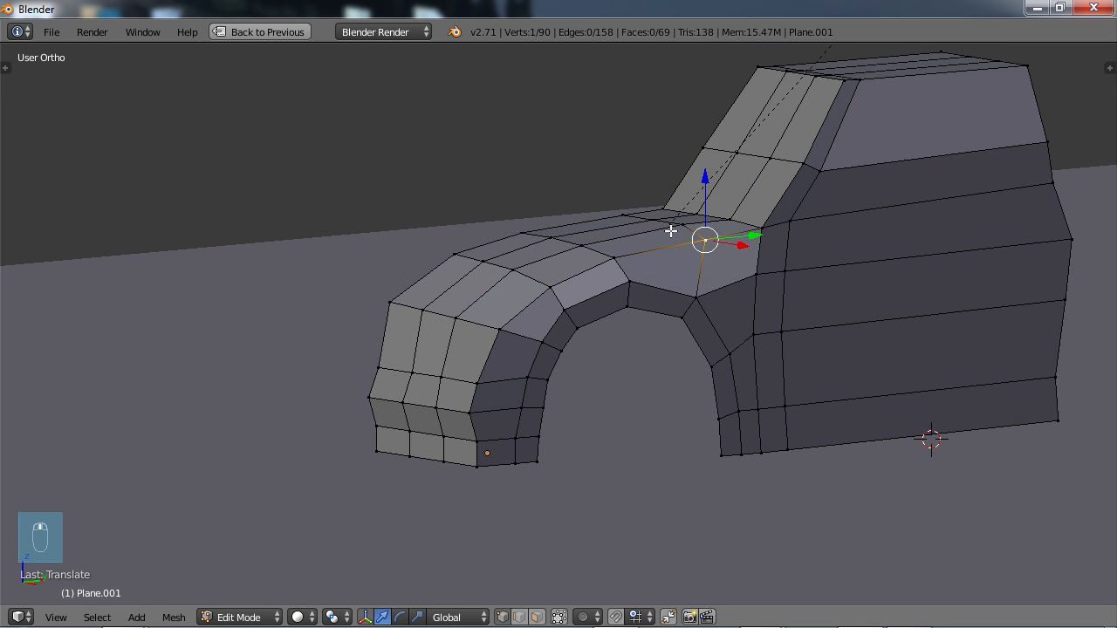
middle_click_drag(625, 234, 570, 221)
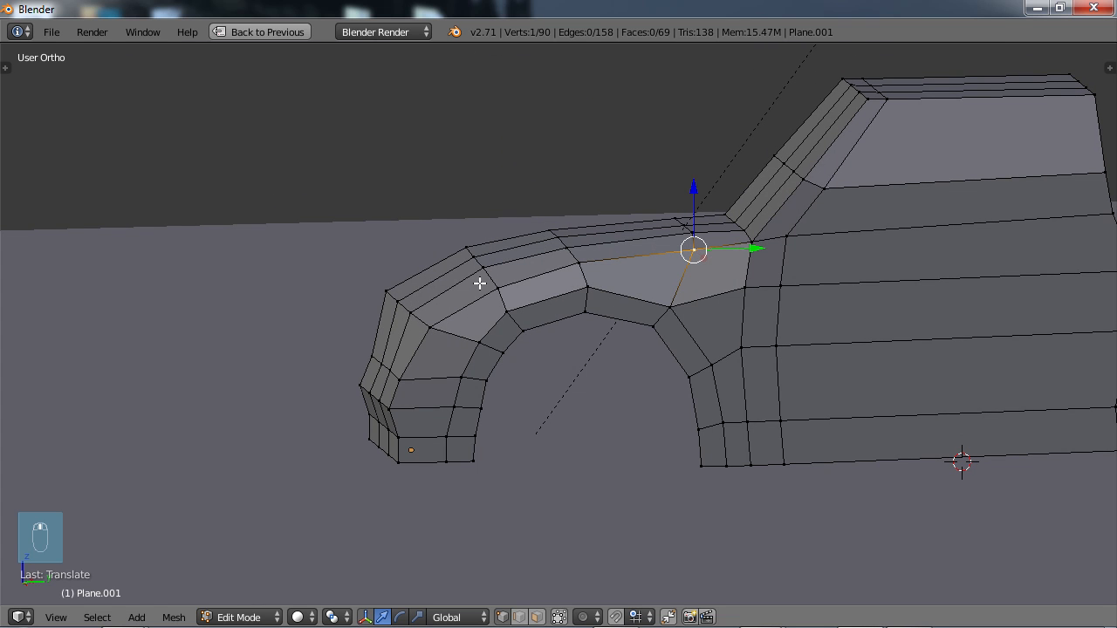
middle_click_drag(454, 268, 631, 282)
key("a")
scroll(602, 314, "down", 2)
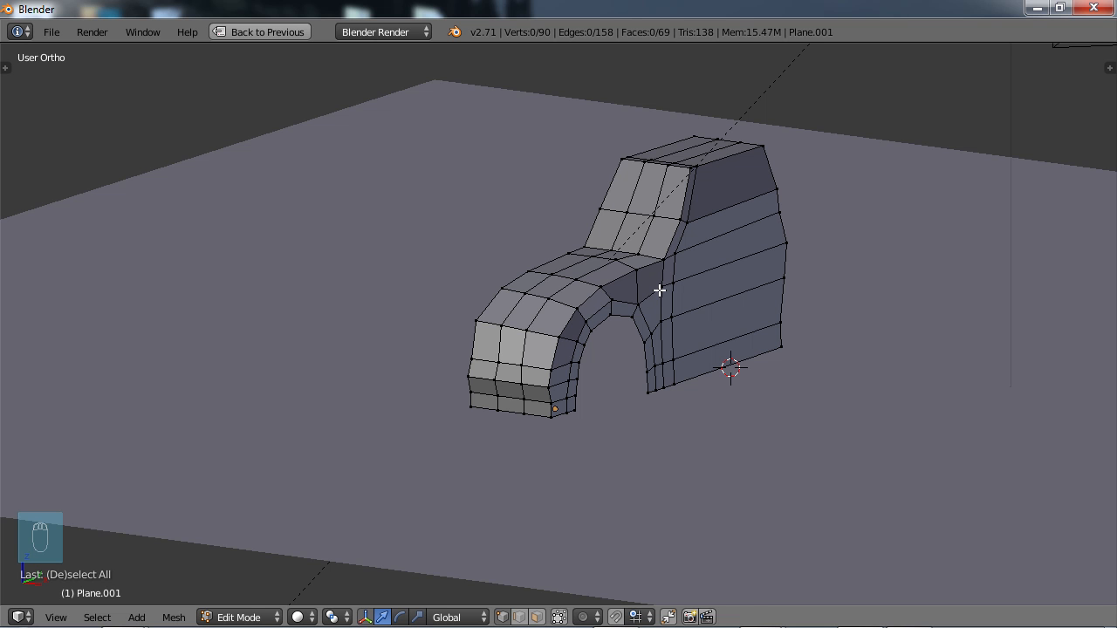
key("Tab")
Step: Move the car body outward along the positive X axis, bringing its open inner side near the scene's centerline
middle_click_drag(659, 289, 683, 306)
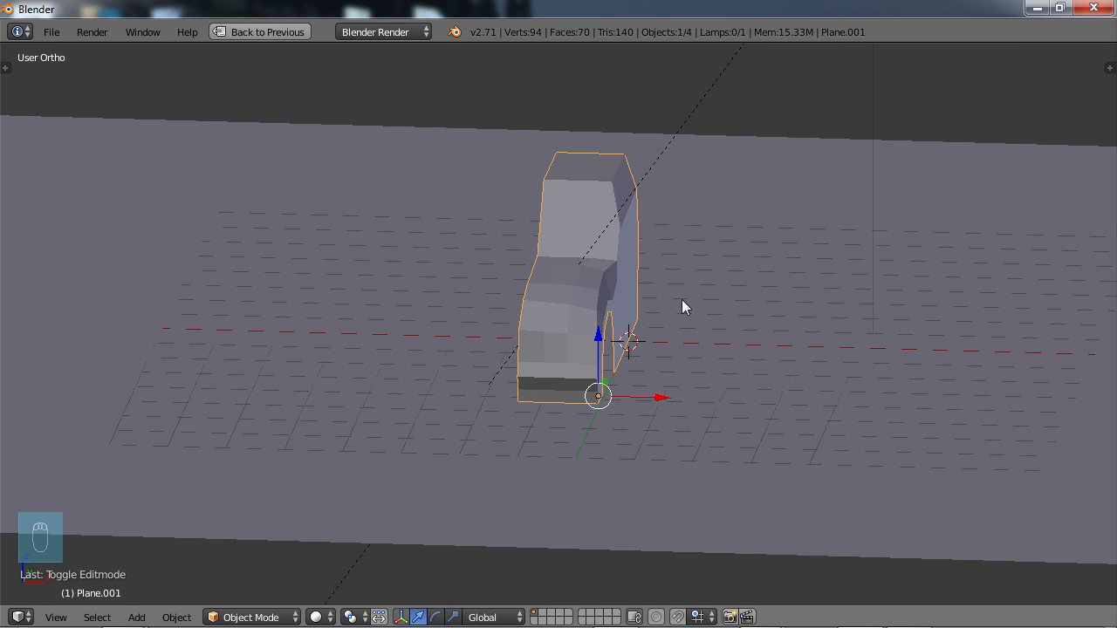
key("KP_7")
left_click_drag(667, 400, 746, 403)
middle_click_drag(746, 403, 598, 275)
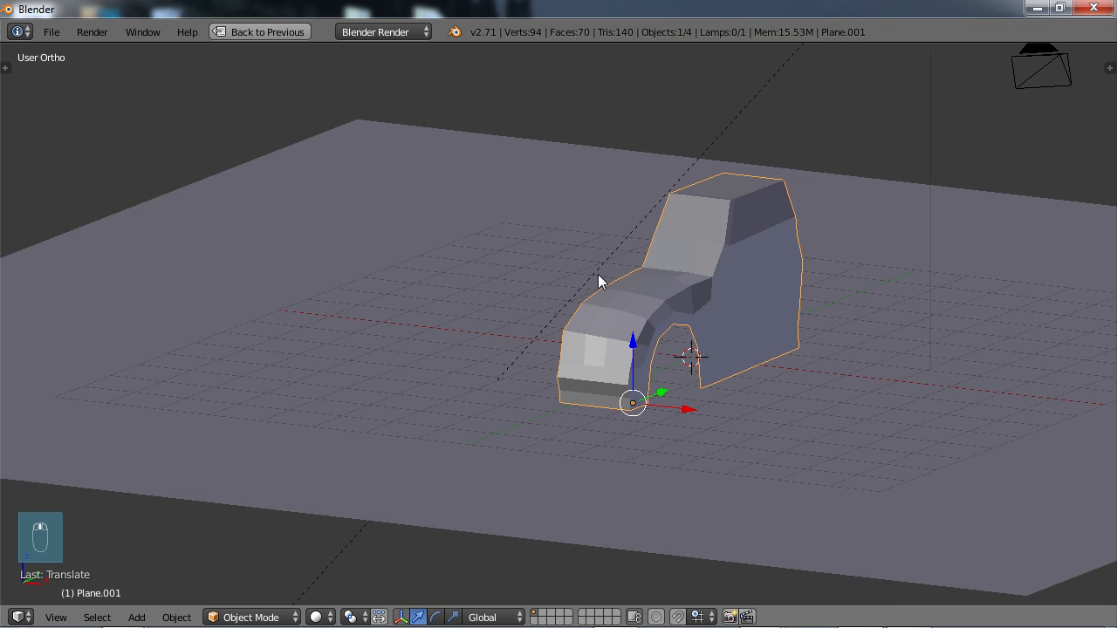
Step: Add a Mirror modifier to the car body and set its mirror axis to Z instead of X
key("ctrl+Up")
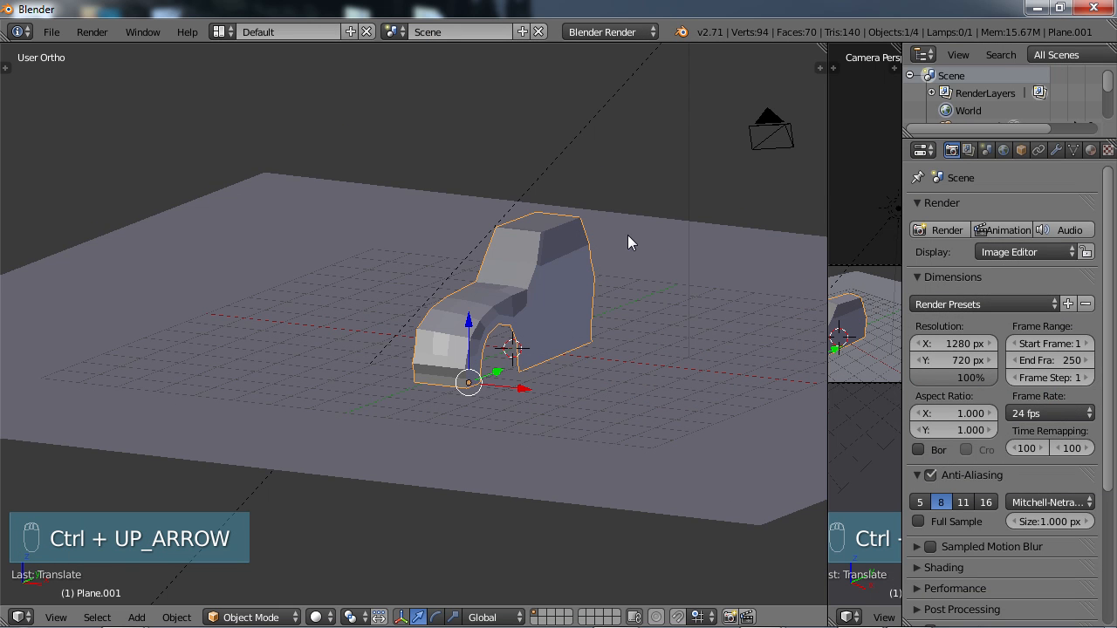
left_click(1056, 149)
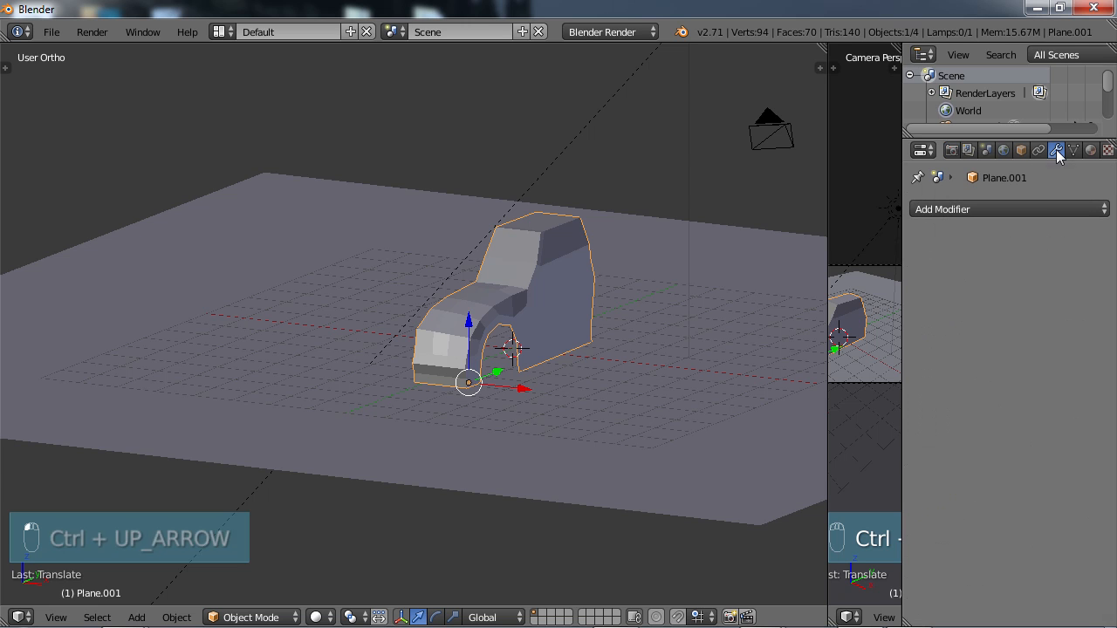
left_click(946, 209)
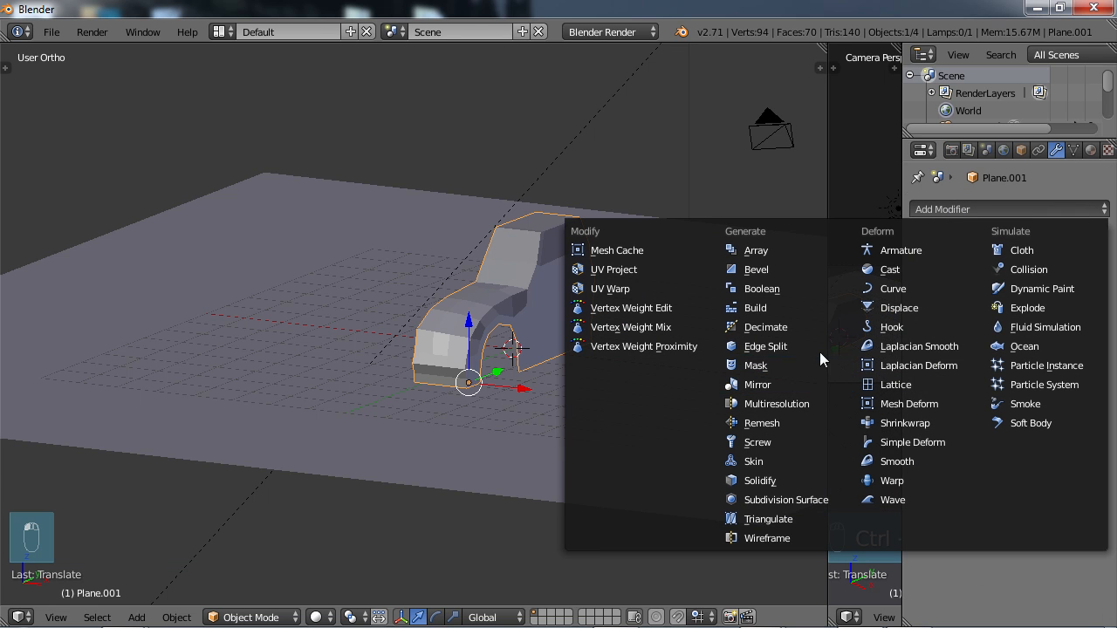
left_click(781, 385)
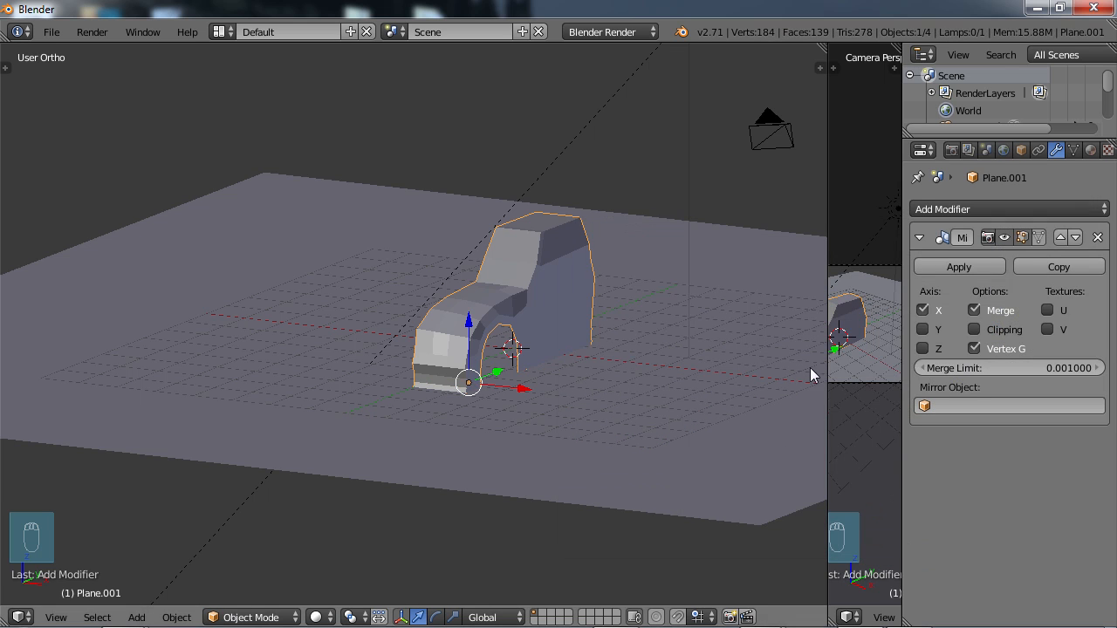
left_click(922, 310)
left_click(922, 348)
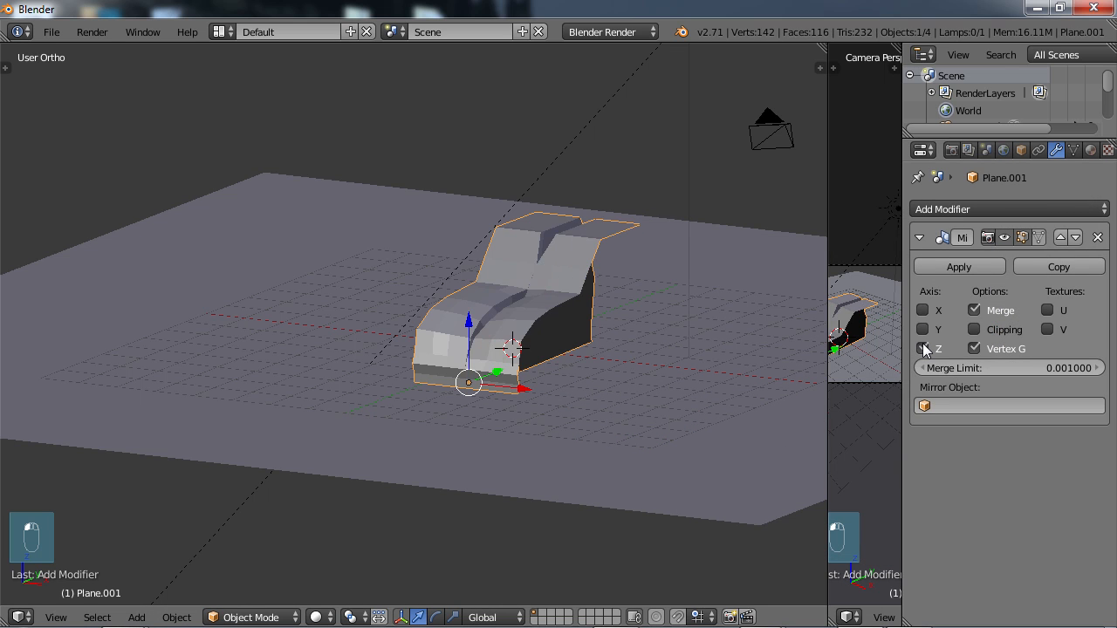
Step: In Edit Mode, move the whole half-body mesh along positive X so its open inner side lines up with the object origin
middle_click_drag(512, 433, 534, 377)
key("Tab")
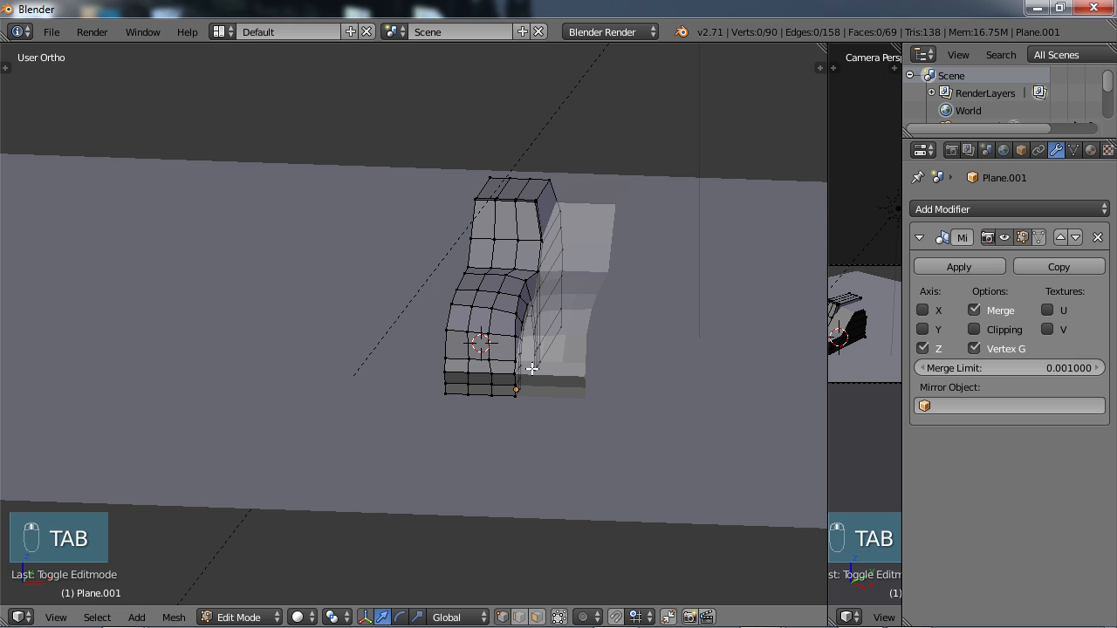
key("a")
key("a")
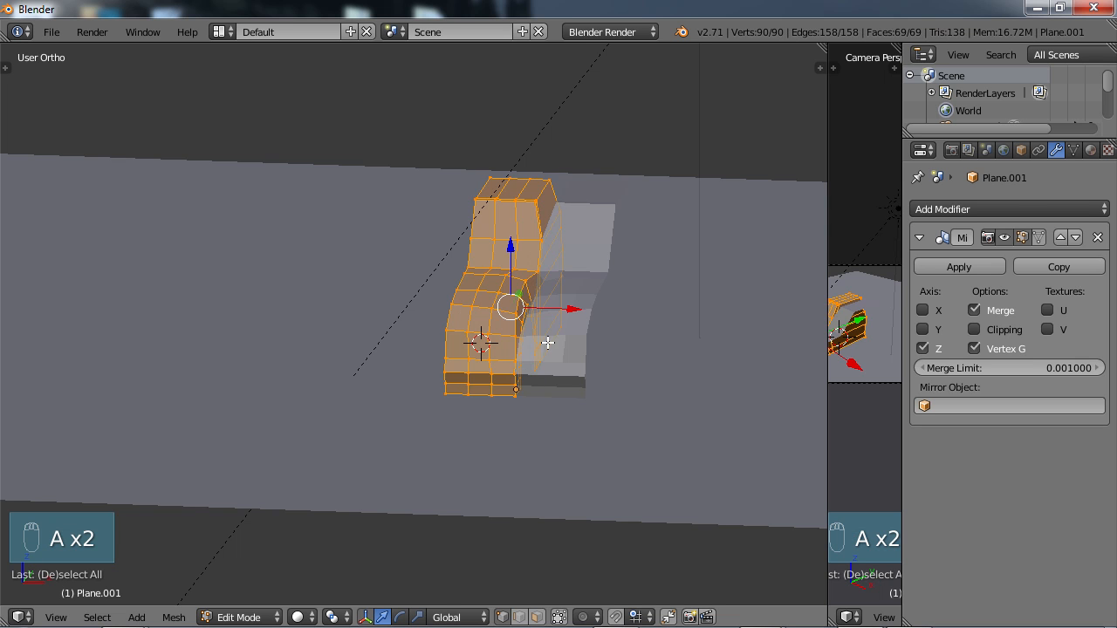
left_click_drag(572, 307, 645, 306)
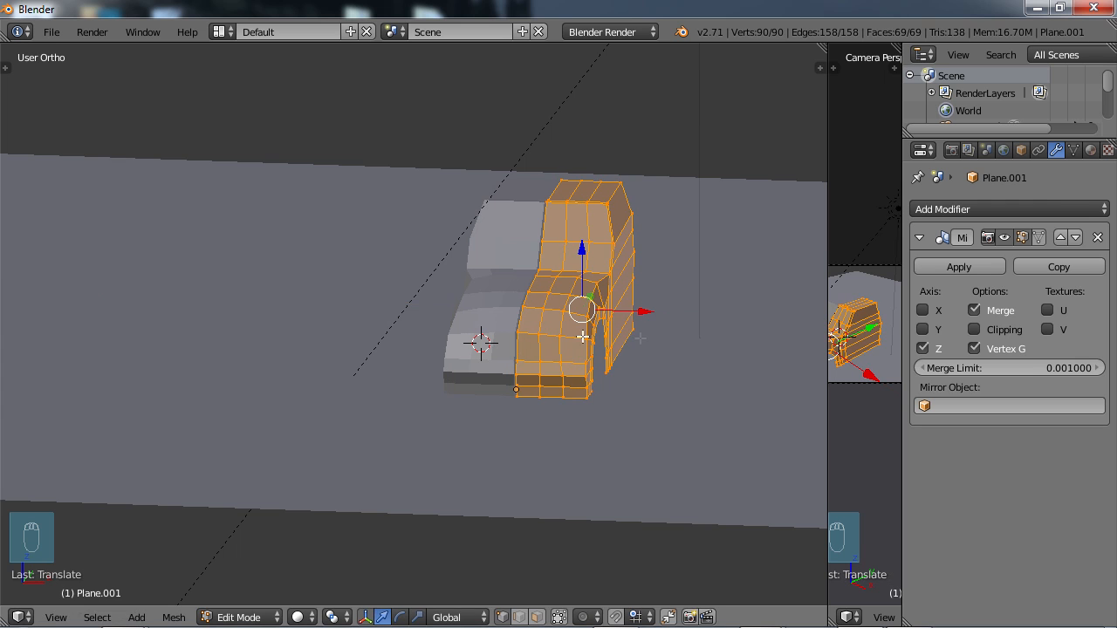
Step: Enable Clipping on the Mirror modifier and nudge the mesh along X to join both halves at the center, returning to Object Mode
left_click(975, 329)
scroll(610, 371, "up", 2)
middle_click_drag(633, 385, 566, 419, "shift")
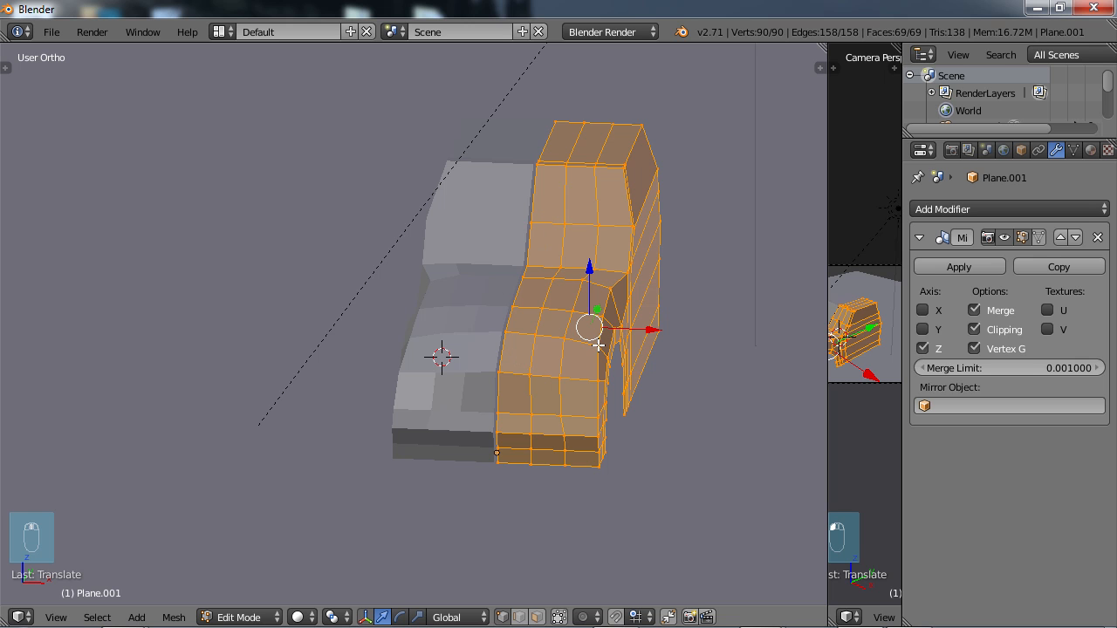
middle_click_drag(598, 346, 642, 341)
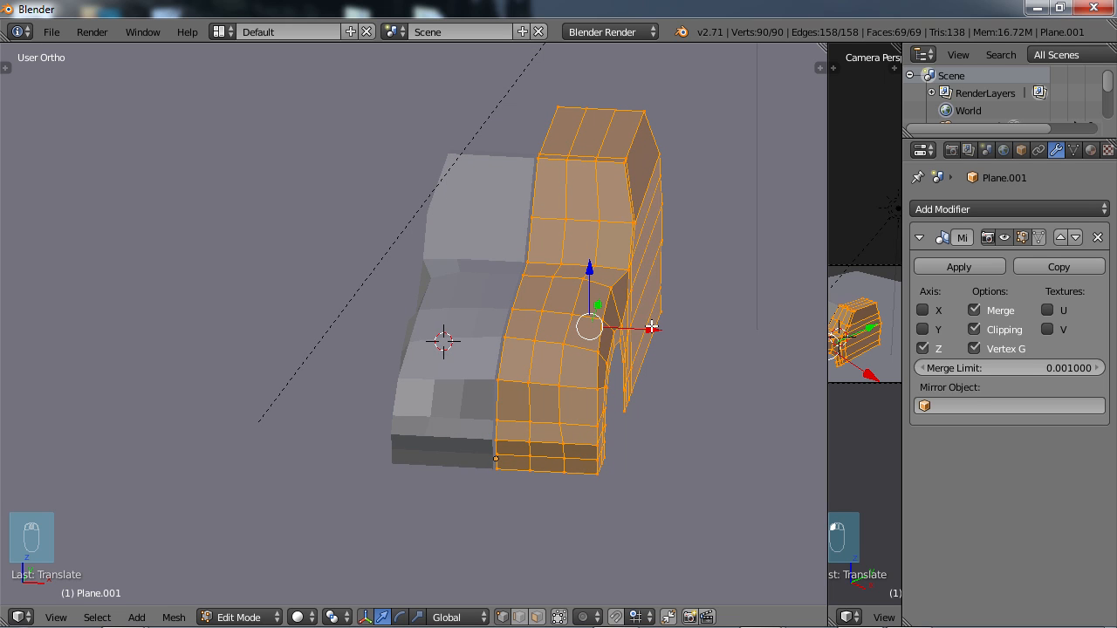
mouse_move(652, 327)
left_mouse_down()
mouse_move(715, 339)
mouse_move(668, 332)
left_mouse_up()
middle_click_drag(668, 333, 560, 366)
key("Tab")
scroll(552, 373, "up", 3)
middle_click_drag(635, 325, 596, 317)
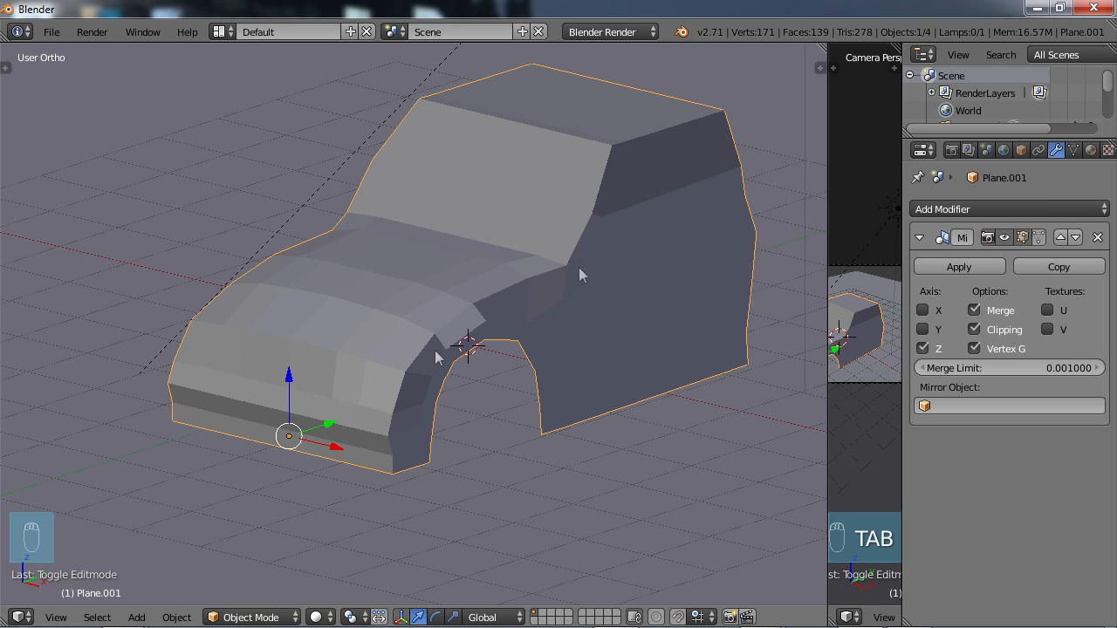
Step: In Edit Mode, move the middle and upper outer vertices of the windshield pillar inward along X
key("Tab")
scroll(620, 274, "up", 5)
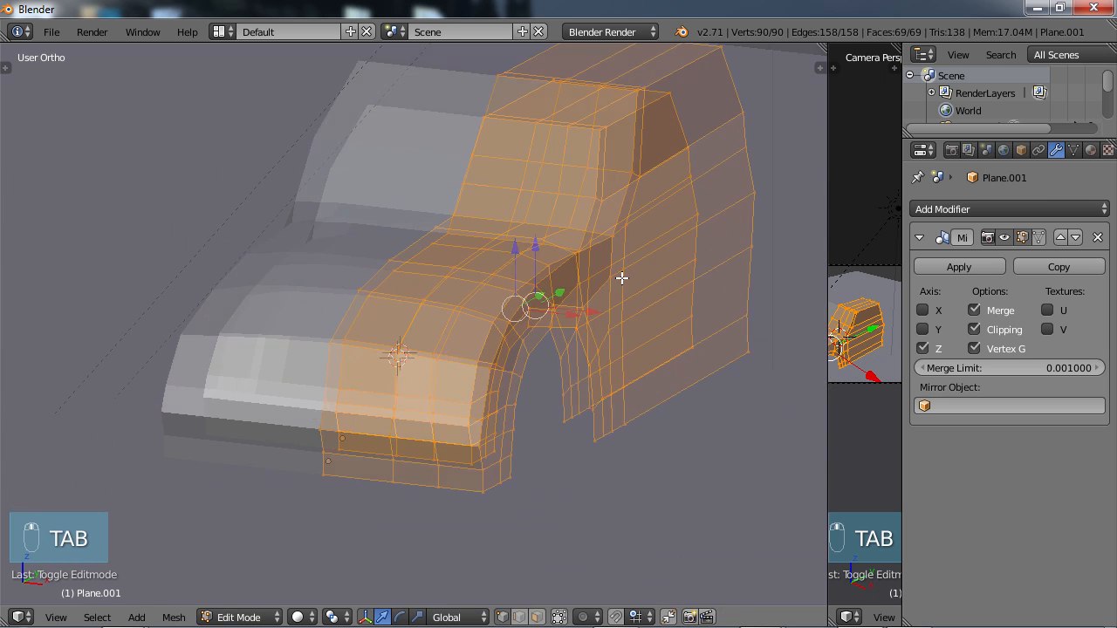
middle_click_drag(611, 267, 643, 345, "shift")
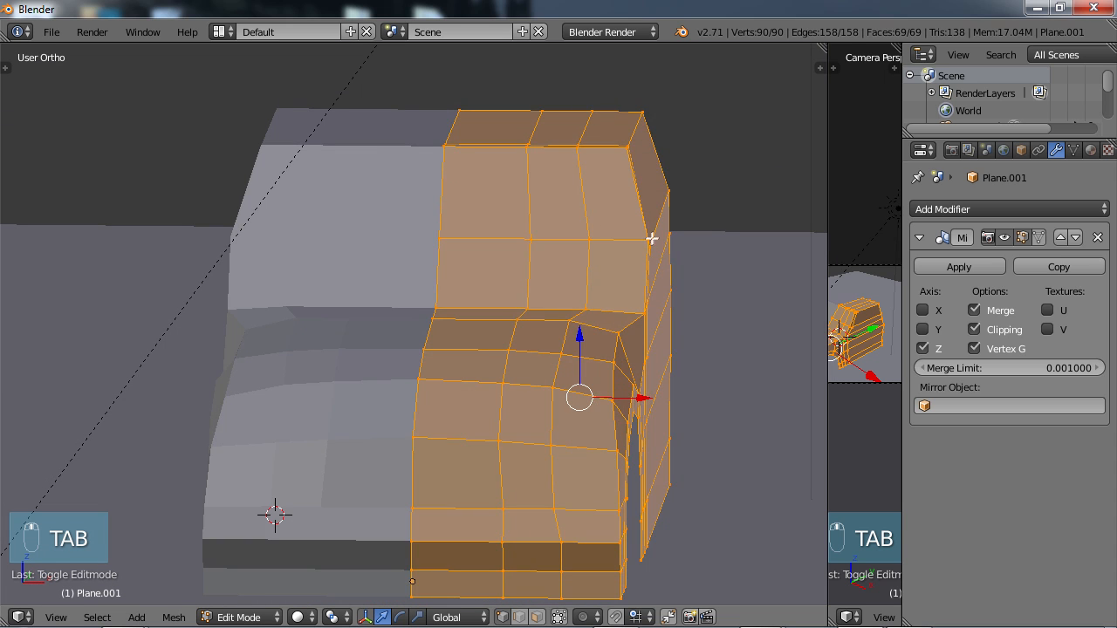
right_click(650, 240)
key("b")
mouse_move(658, 256)
left_mouse_down()
mouse_move(634, 229)
mouse_move(673, 242)
left_mouse_up()
right_click(639, 161)
key("b")
left_click_drag(644, 171, 608, 139)
mouse_move(681, 149)
left_mouse_down()
mouse_move(658, 145)
mouse_move(634, 107)
mouse_move(693, 110)
mouse_move(676, 111)
left_mouse_up()
Step: Move the rear roof-corner vertex and the rear-edge vertex below it inward along X, returning to Object Mode
right_click(660, 114)
key("b")
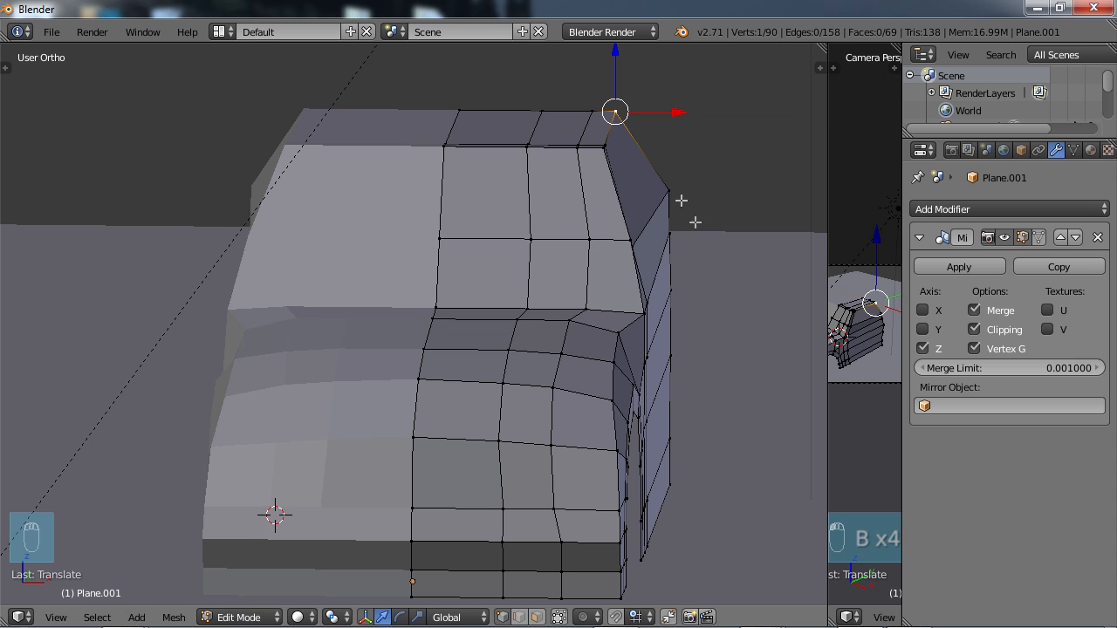
right_click(668, 186)
left_click_drag(704, 187, 687, 189)
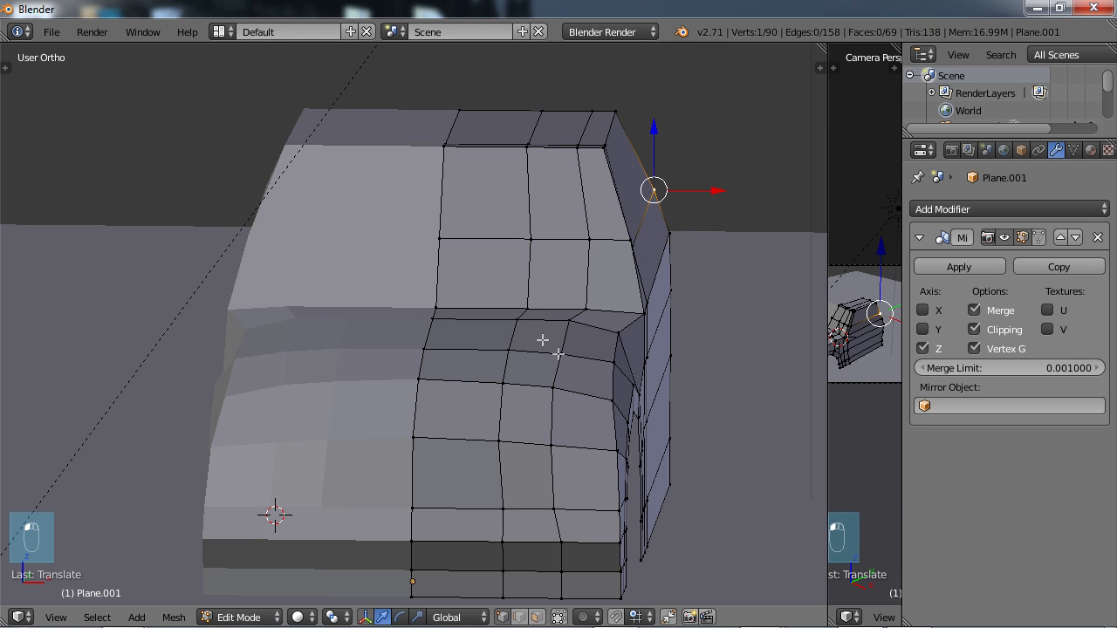
scroll(527, 349, "down", 3)
middle_click_drag(575, 372, 490, 395)
key("a")
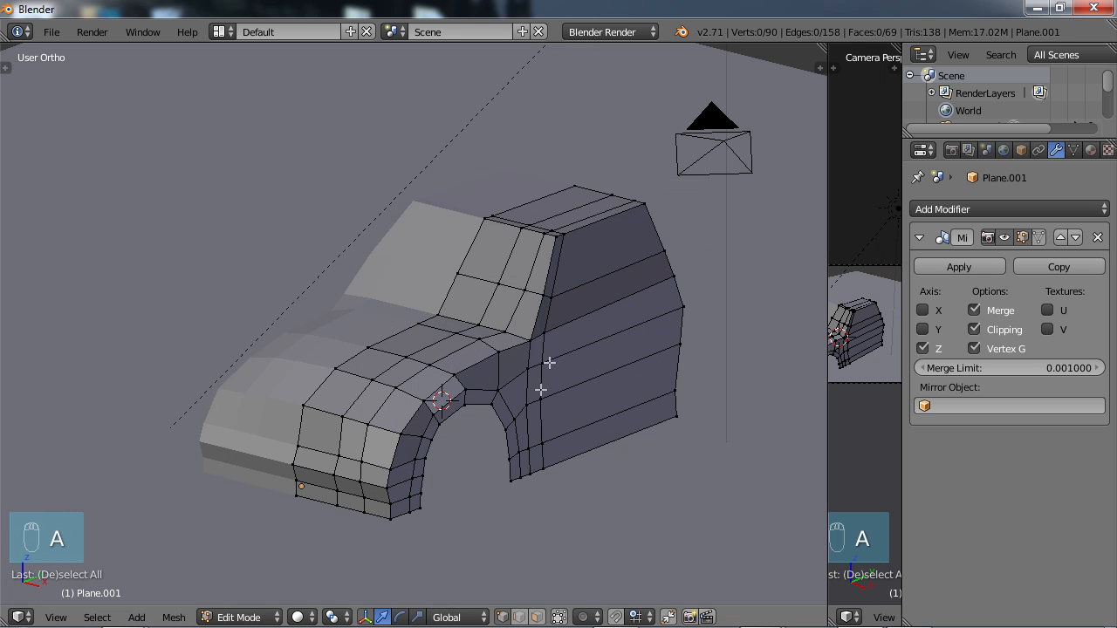
key("Tab")
middle_click_drag(548, 321, 541, 347)
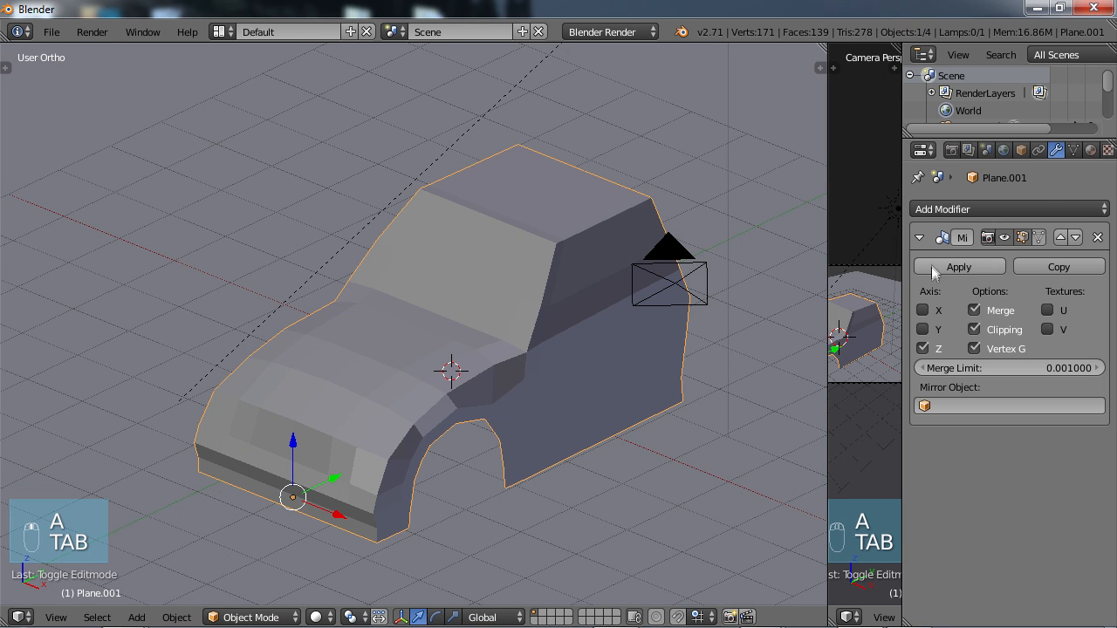
Step: Add a Subdivision Surface modifier to the car body and set its View subdivisions to 2
left_click(967, 208)
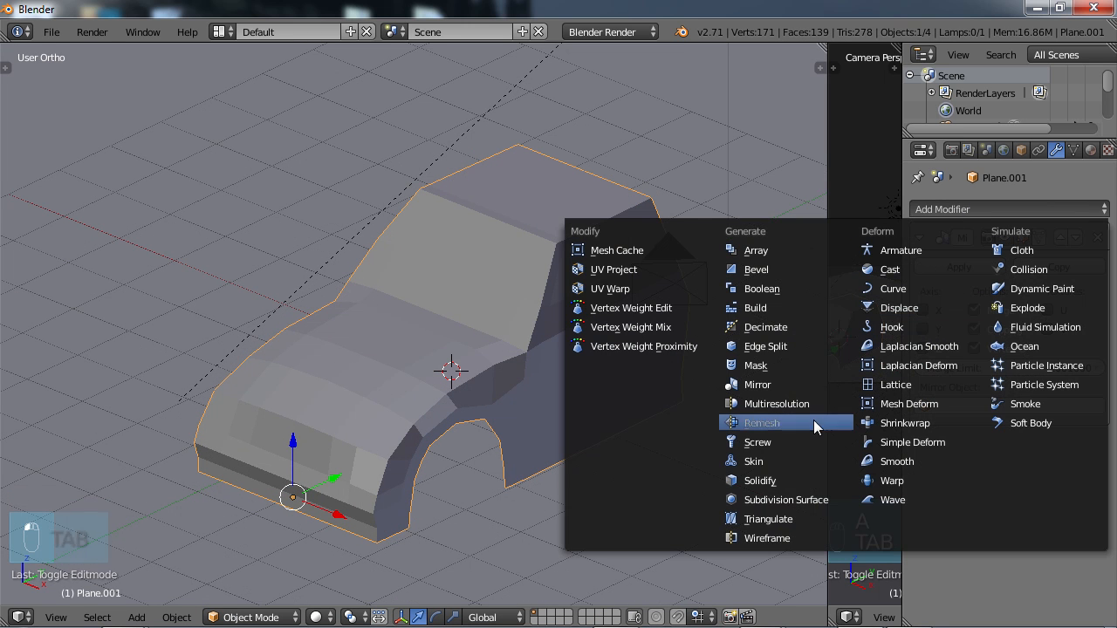
left_click(789, 499)
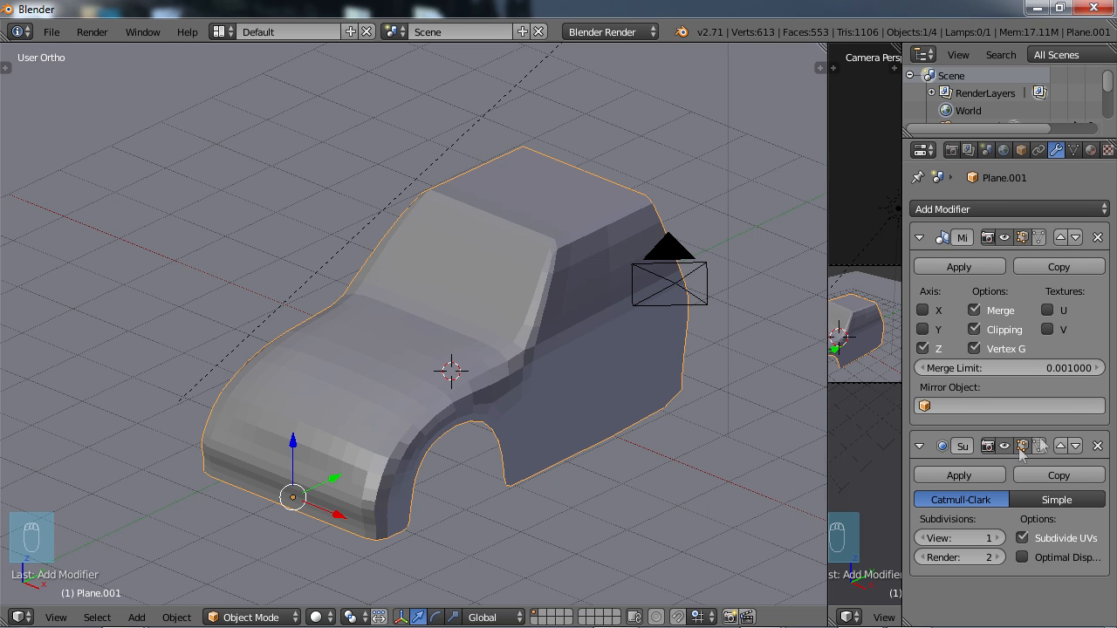
left_click(997, 539)
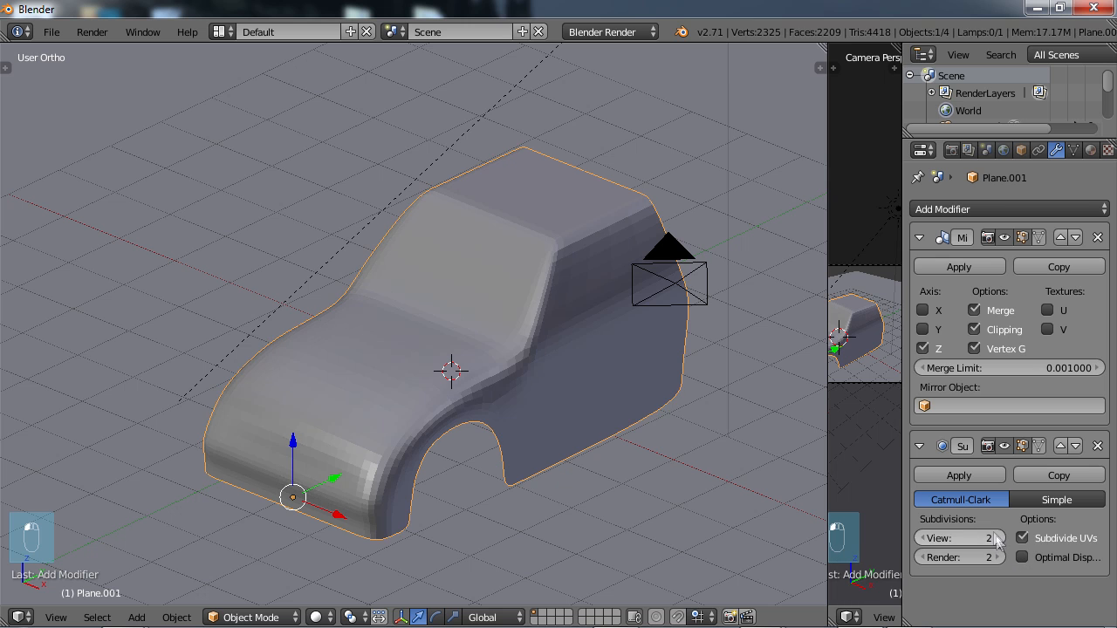
scroll(573, 362, "up", 1)
middle_click_drag(497, 383, 523, 372, "shift")
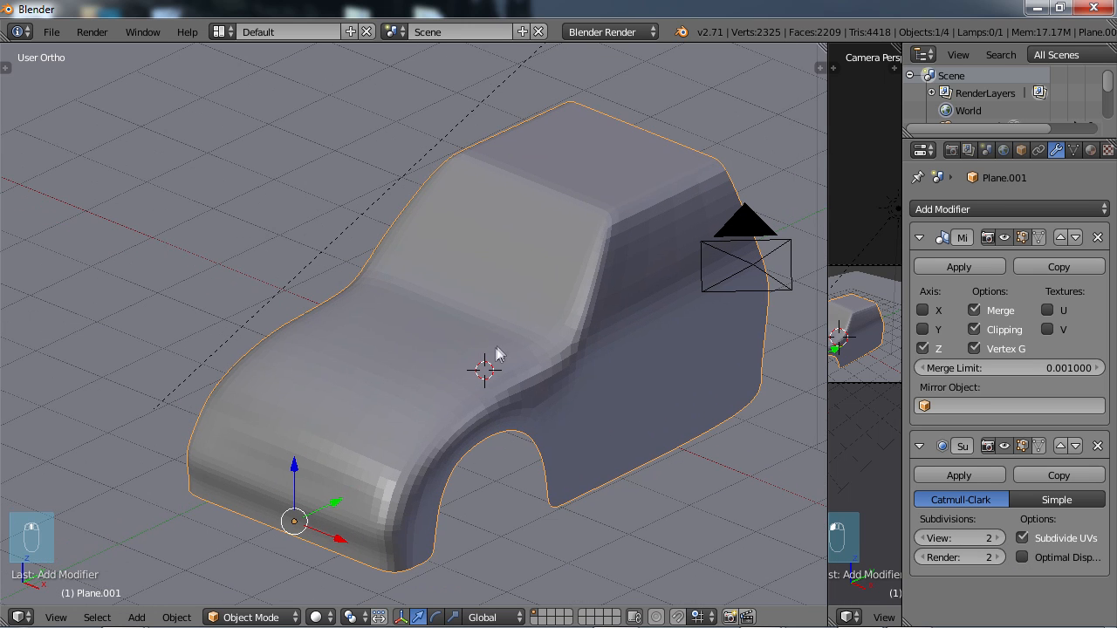
Step: Apply smooth shading to the car body and maximize the 3D viewport
key("t")
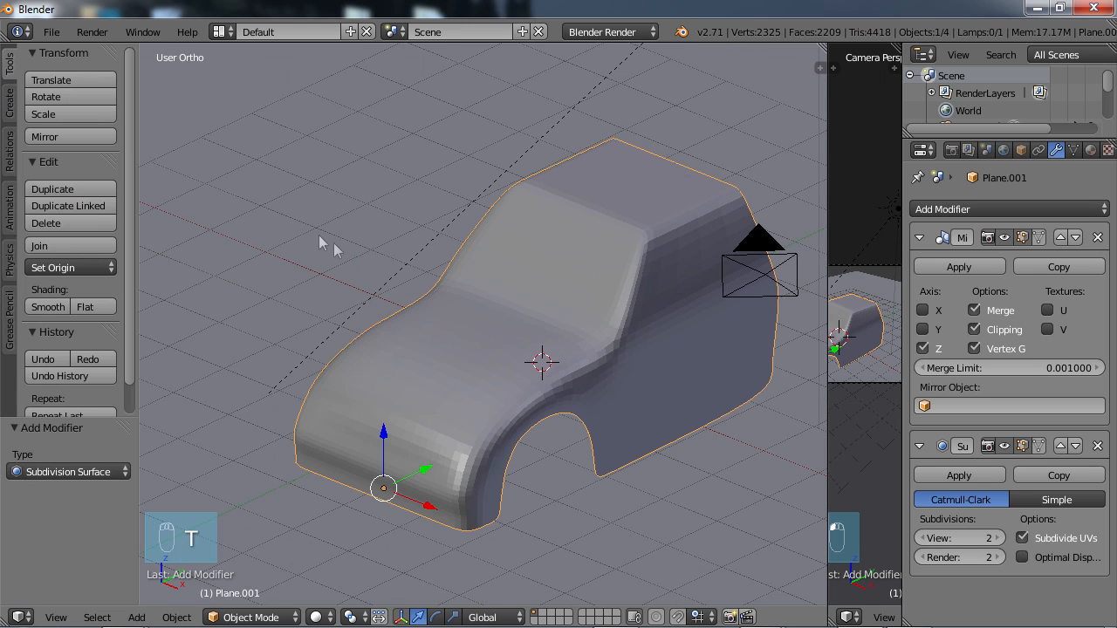
left_click(41, 306)
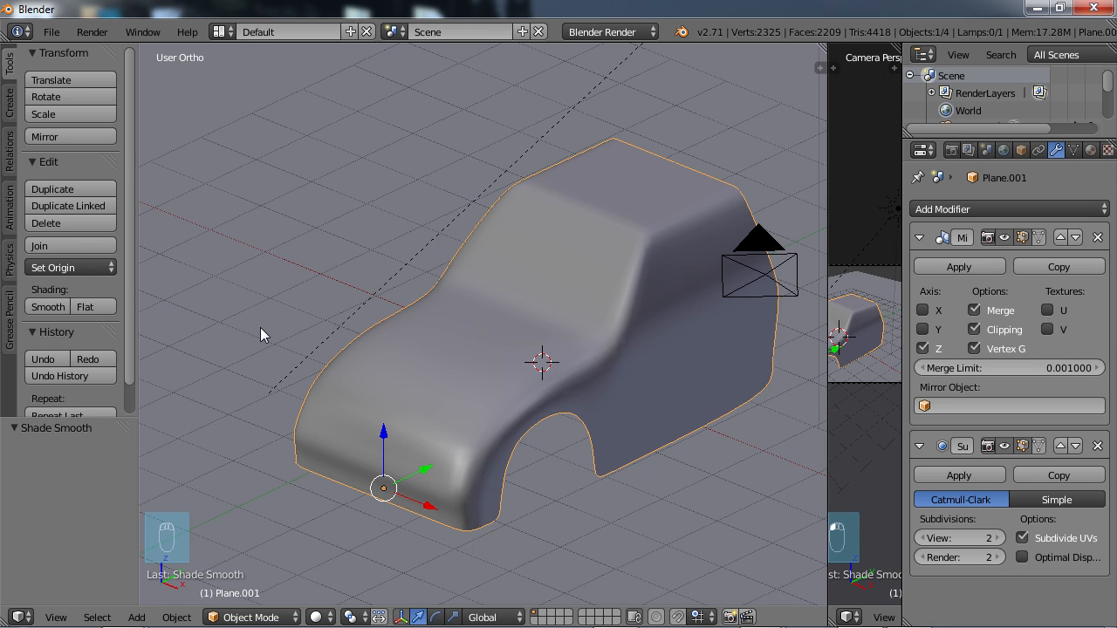
key("t")
scroll(263, 326, "down", 2)
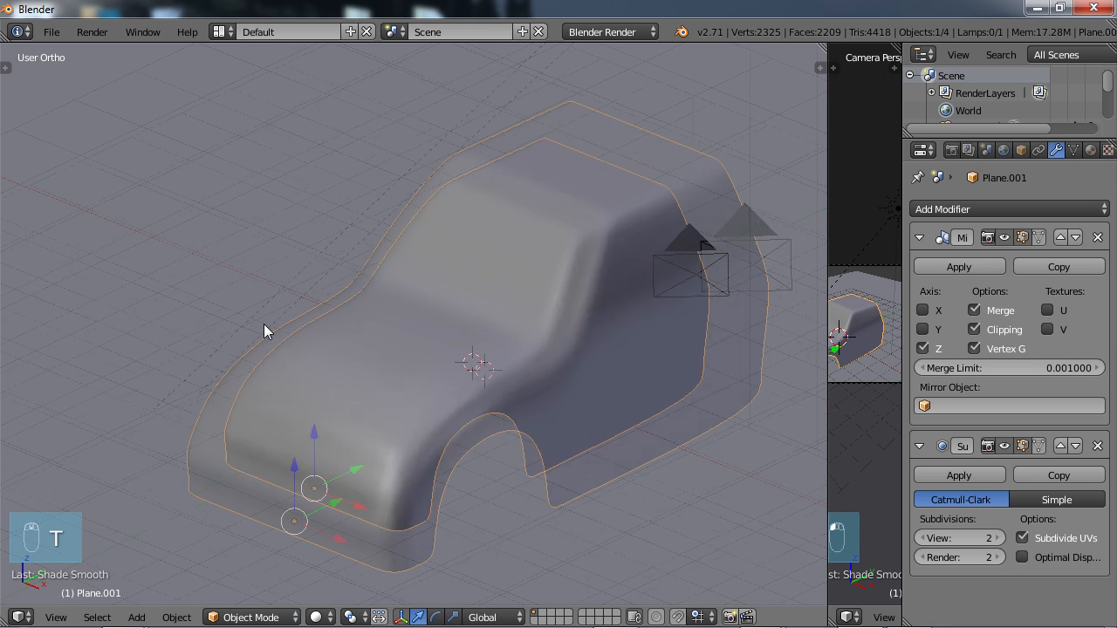
middle_click_drag(335, 336, 447, 351)
key("ctrl+Up")
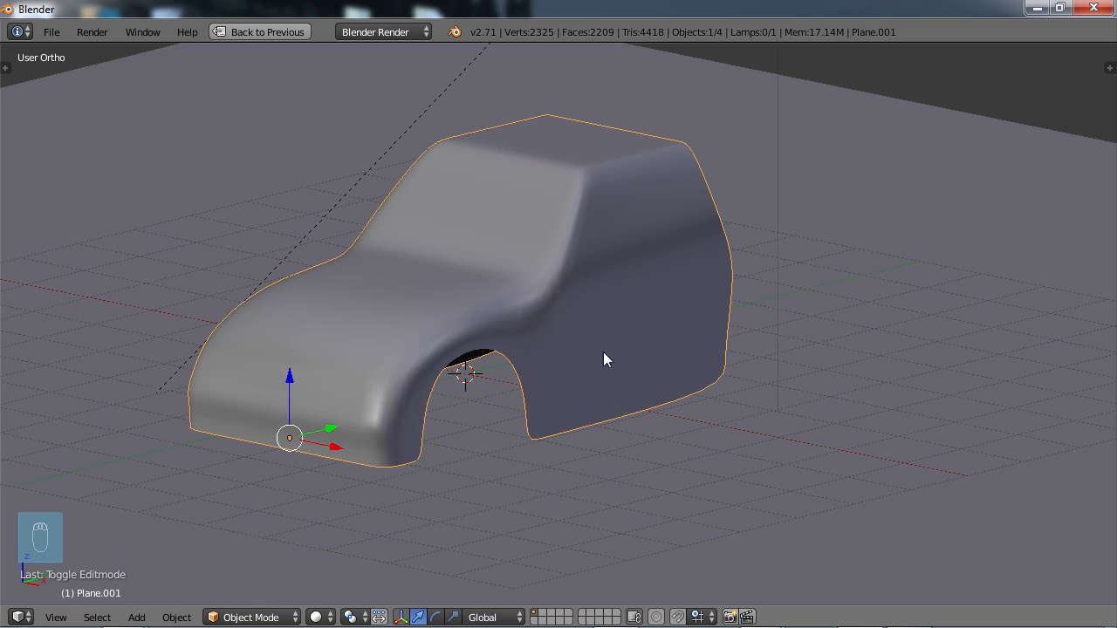
Step: In face select mode, select the six windshield faces, extrude them in place and scale them slightly smaller to form an inset border
scroll(509, 373, "up", 1)
key("Tab")
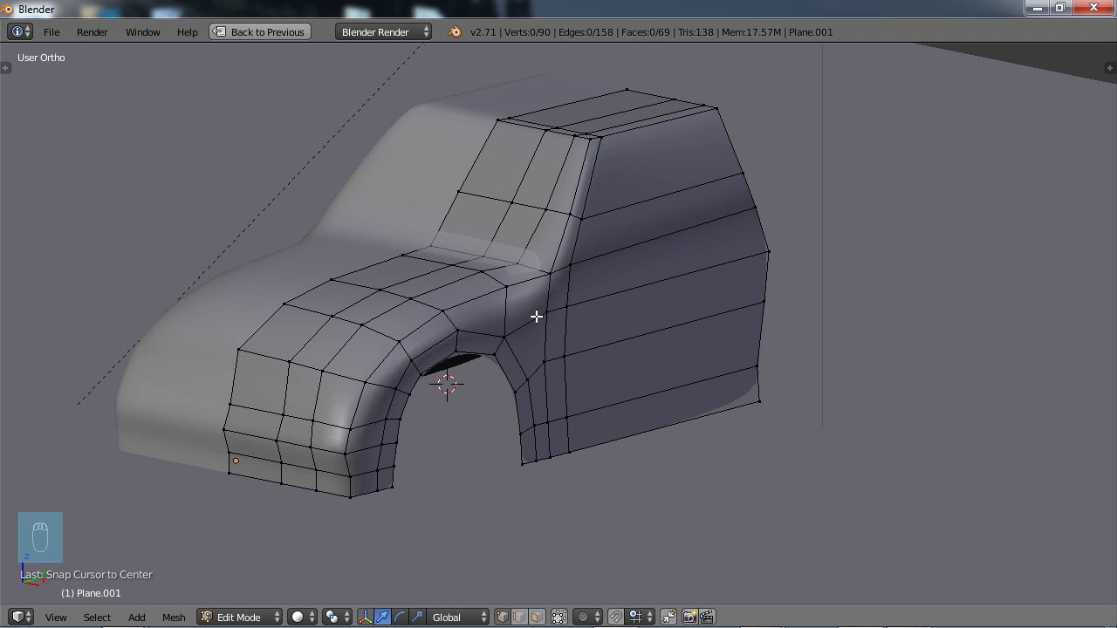
middle_click_drag(536, 317, 524, 378)
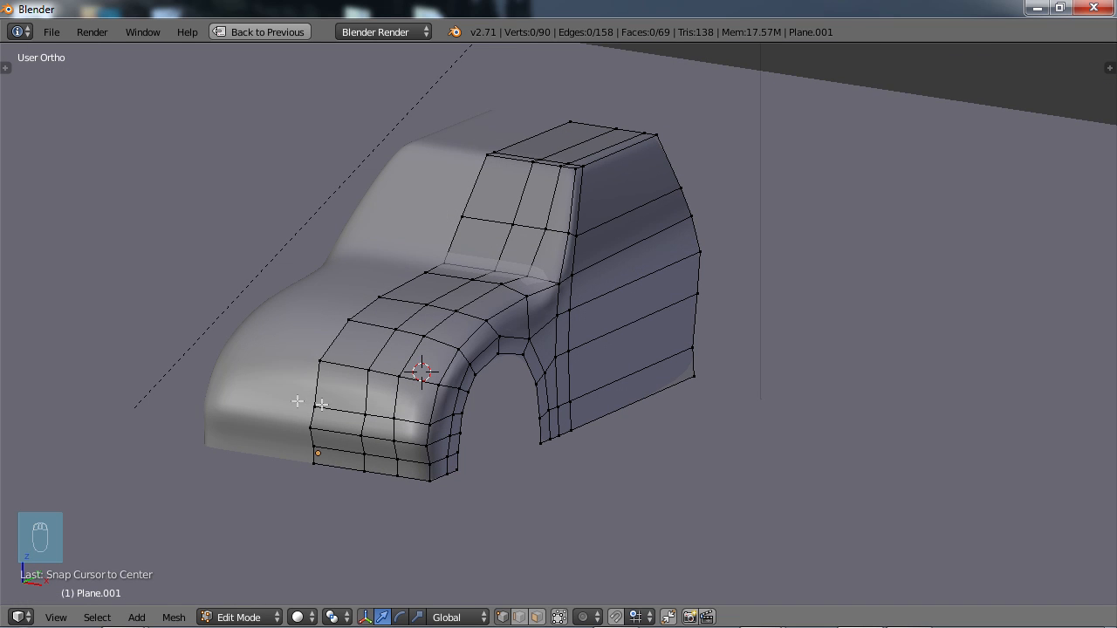
middle_click_drag(455, 284, 425, 360, "shift")
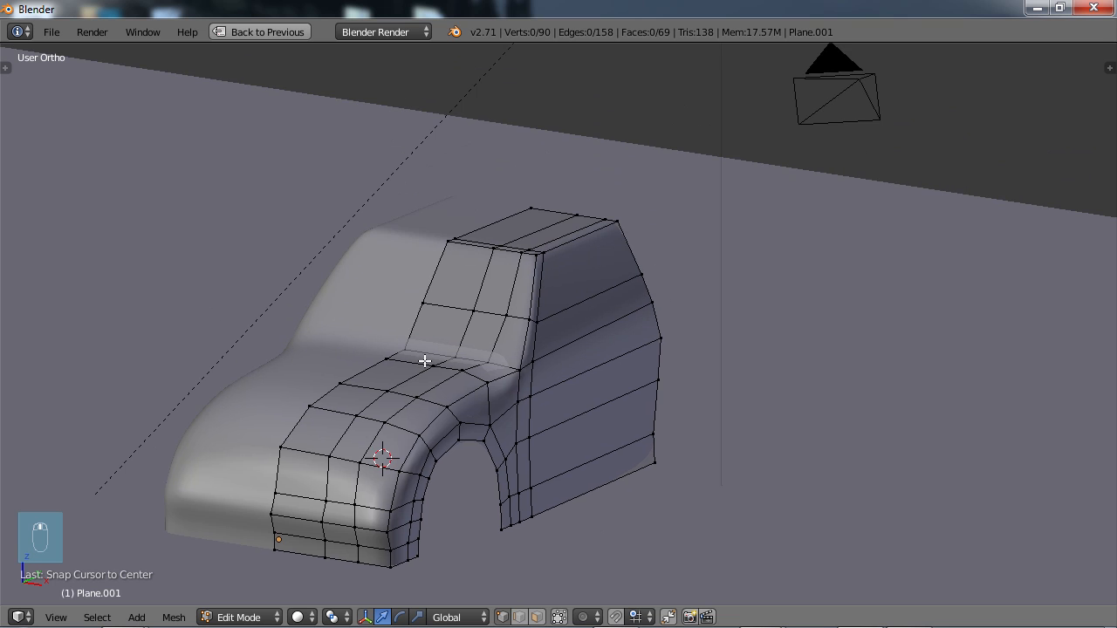
left_click(537, 617)
right_click(472, 282)
right_click(494, 300, "shift")
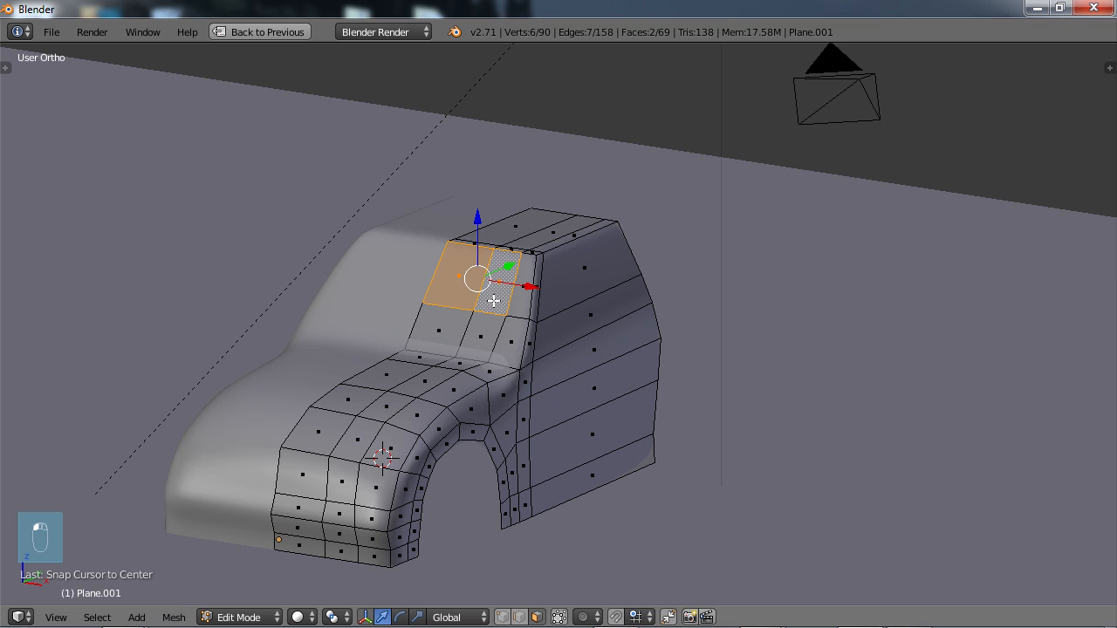
right_click(523, 281, "shift")
right_click(511, 341, "shift")
right_click(480, 339, "shift")
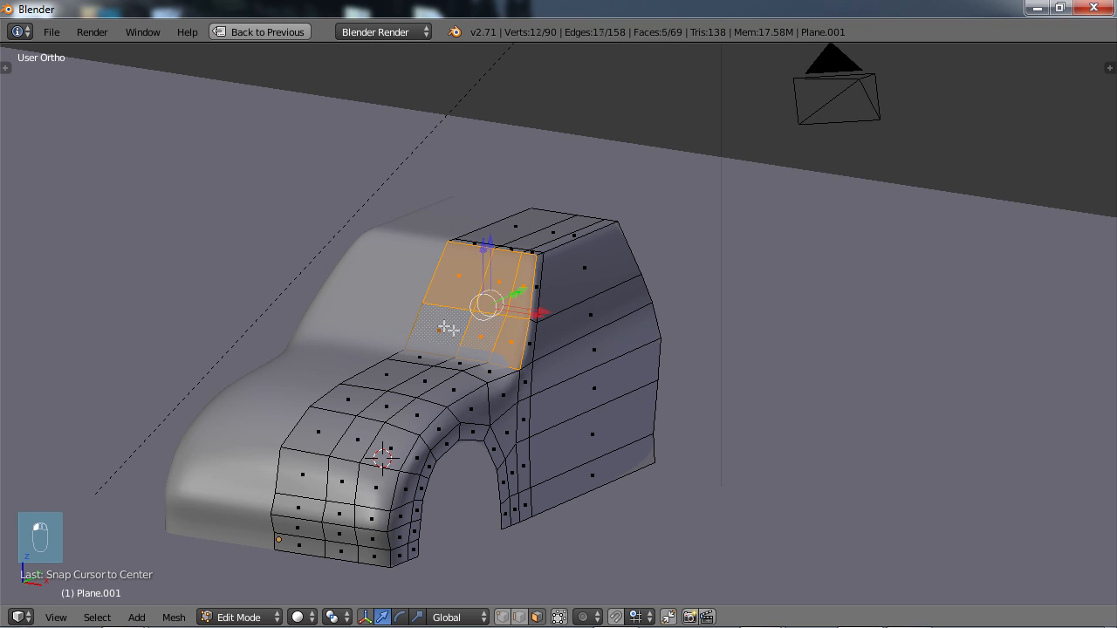
right_click(459, 343, "shift")
scroll(459, 344, "up", 2)
key("e")
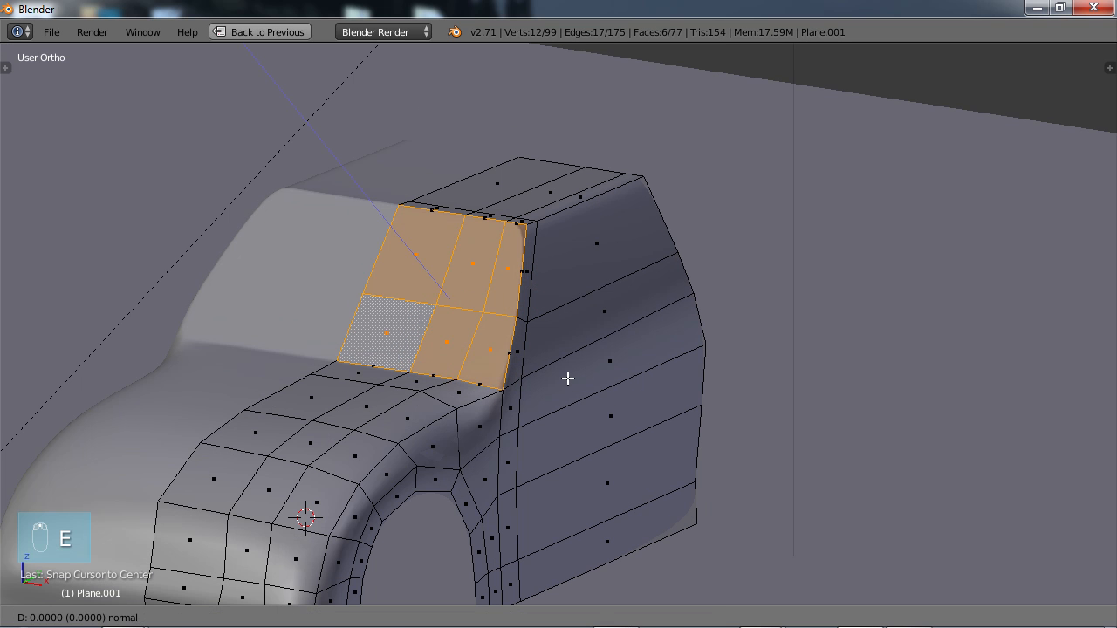
left_click(568, 379)
key("s")
left_click(590, 388)
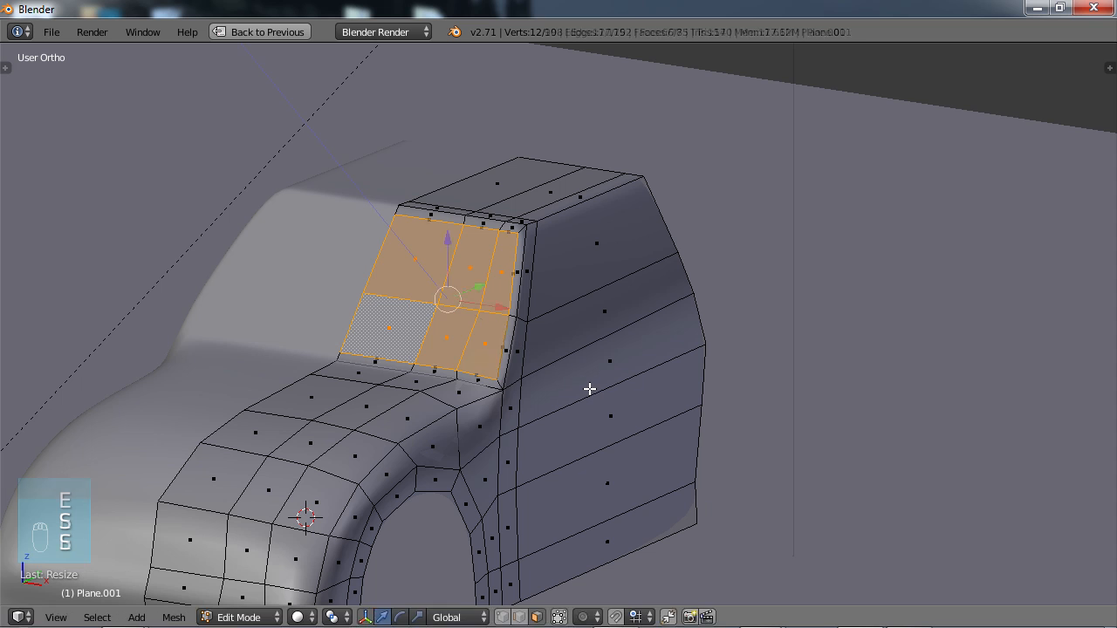
Step: Extrude the inset windshield faces inward by about 0.02, clear the selection and return to Object Mode
key("e")
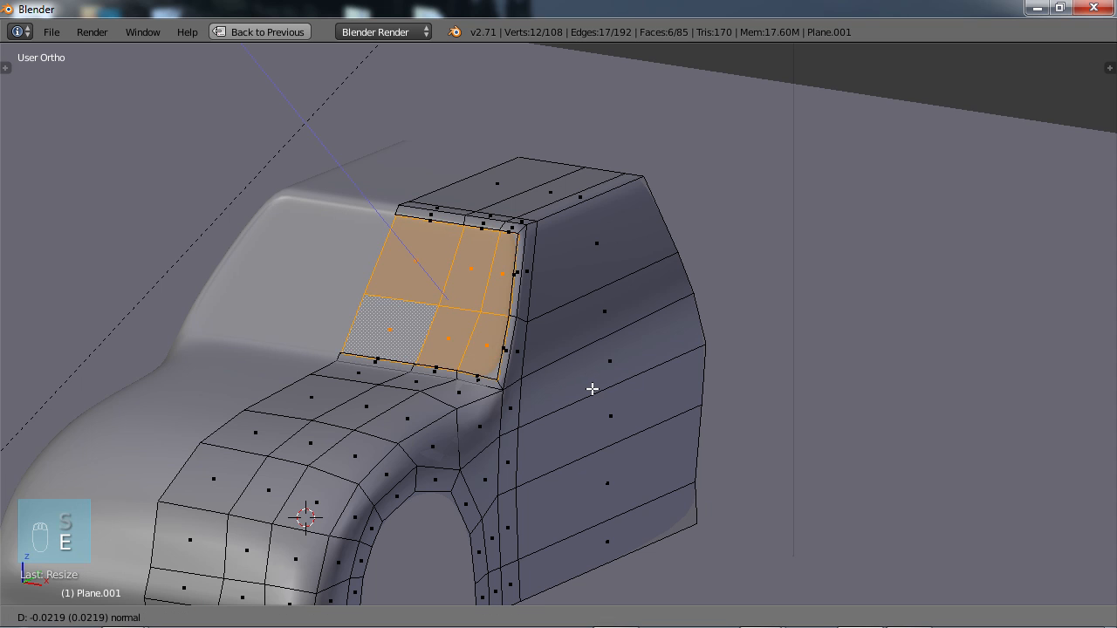
left_click(591, 388)
scroll(591, 388, "down", 2)
key("a")
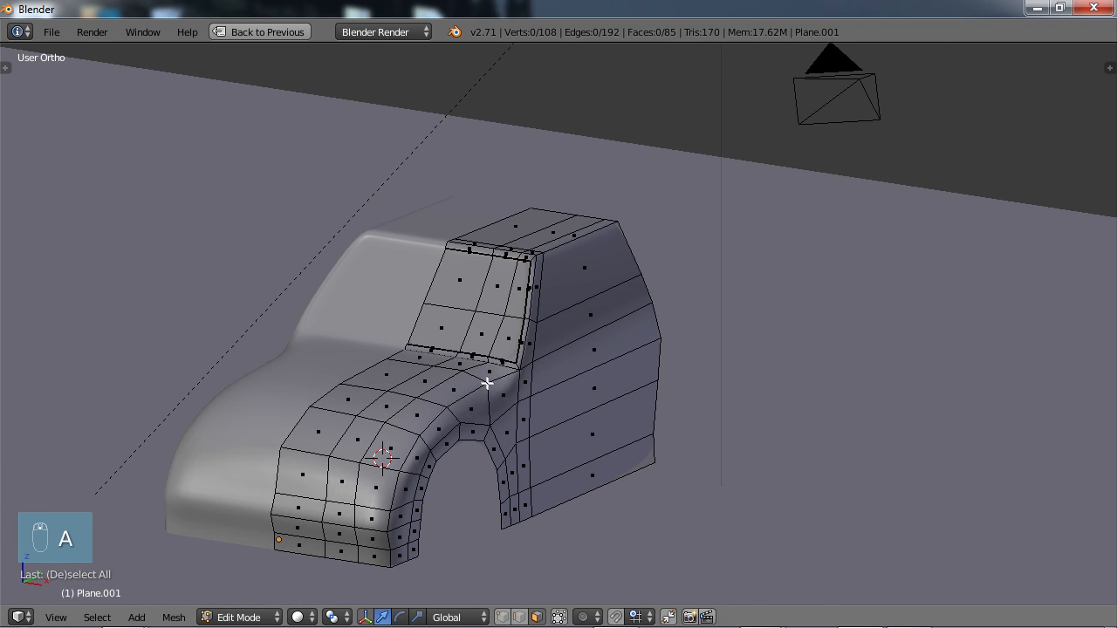
key("Tab")
scroll(513, 375, "down", 2)
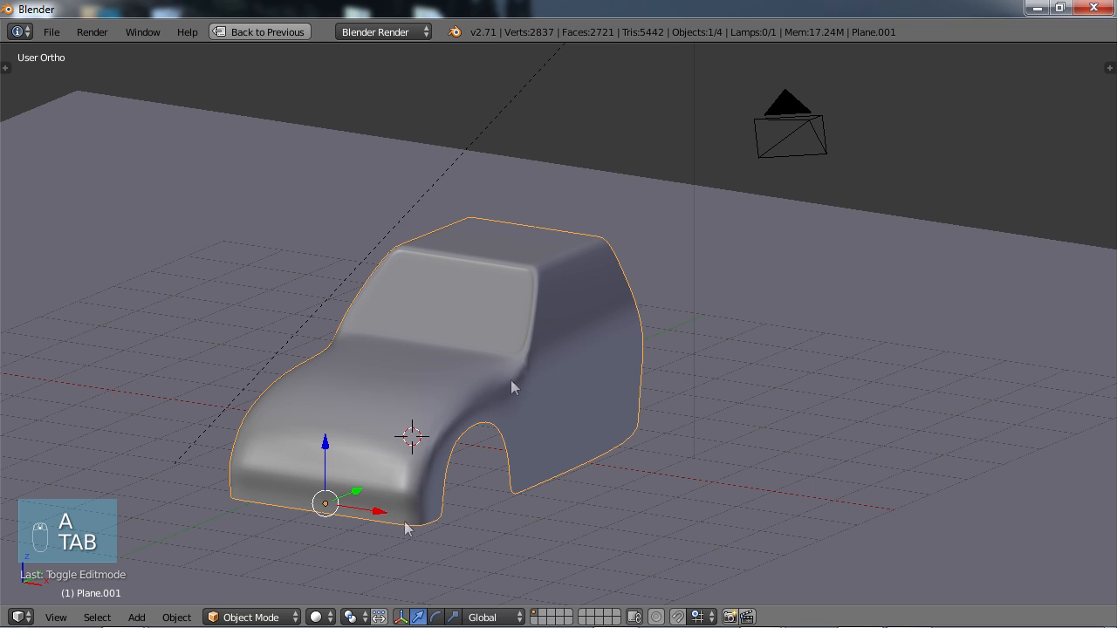
right_click(380, 470)
key("Tab")
key("Tab")
right_click(399, 471)
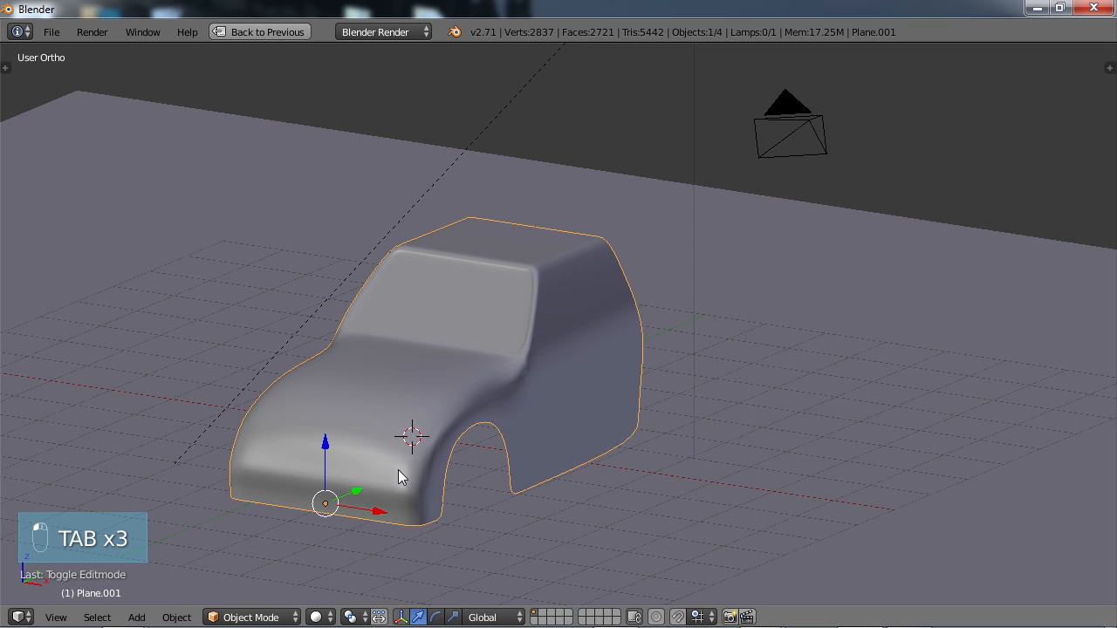
Step: In Edit Mode, select the six lower front faces of the car body and extrude them outward twice to form the bumper
key("Tab")
scroll(399, 466, "up", 5)
middle_click_drag(535, 170, 411, 324)
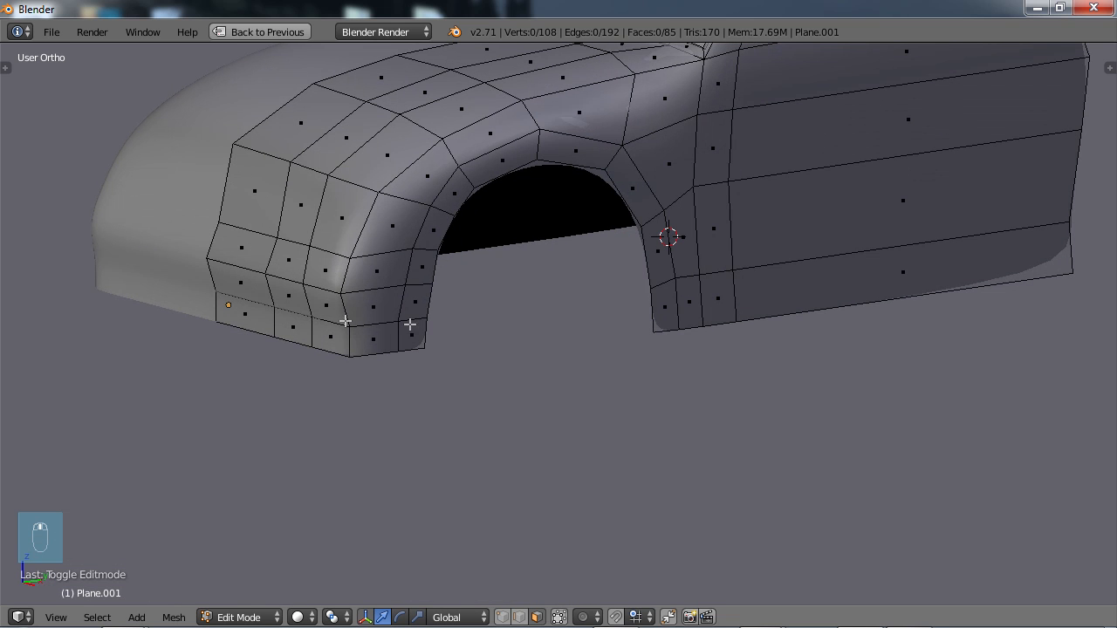
right_click(328, 309)
right_click(286, 298, "shift")
right_click(252, 287, "shift")
right_click(246, 319, "shift")
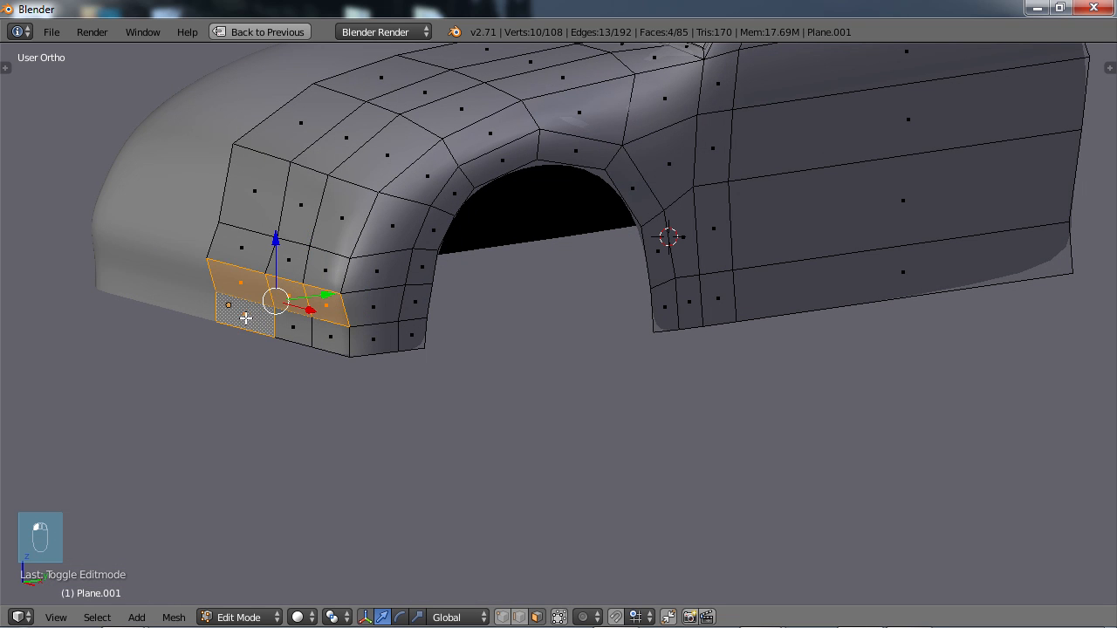
right_click(294, 326, "shift")
right_click(340, 339, "shift")
key("e")
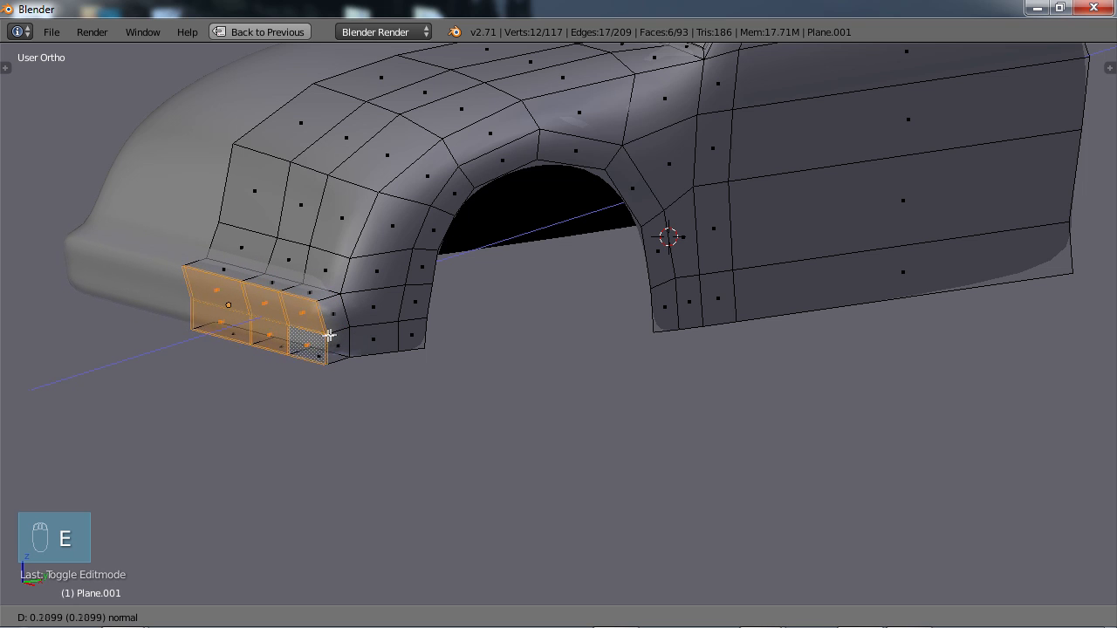
left_click(332, 338)
key("e")
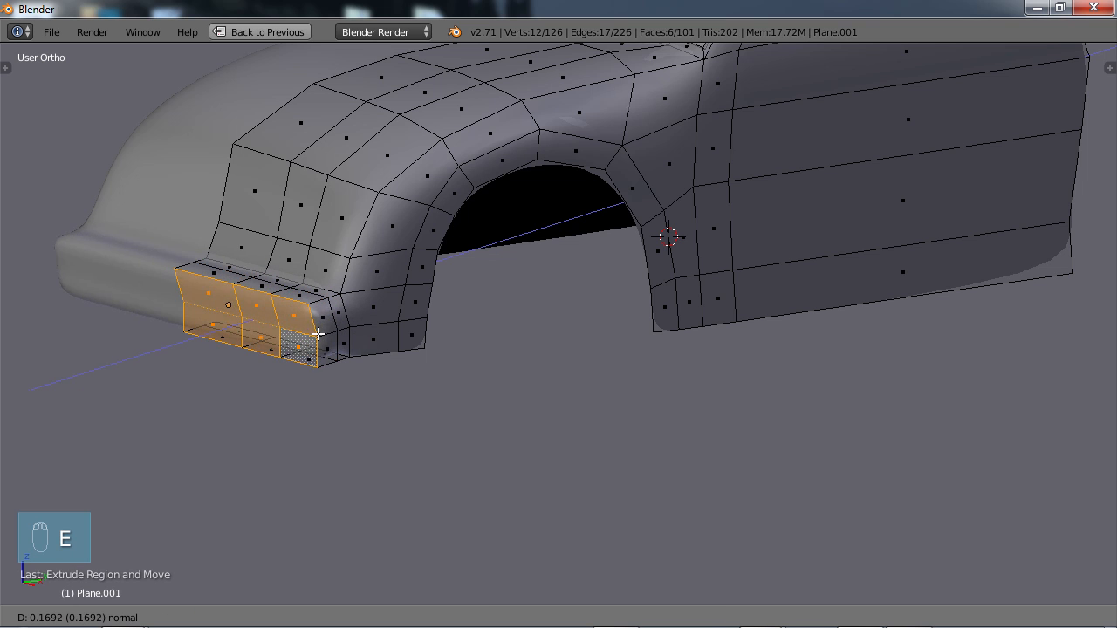
left_click(316, 336)
Step: Undo the latest edits to the front bumper and clear the face selection
middle_click_drag(314, 334, 394, 323)
middle_click_drag(585, 264, 589, 259)
key("ctrl+z")
key("ctrl+z")
key("ctrl+z")
key("ctrl+z")
key("ctrl+z")
key("ctrl+z")
key("ctrl+z")
key("ctrl+z")
key("a")
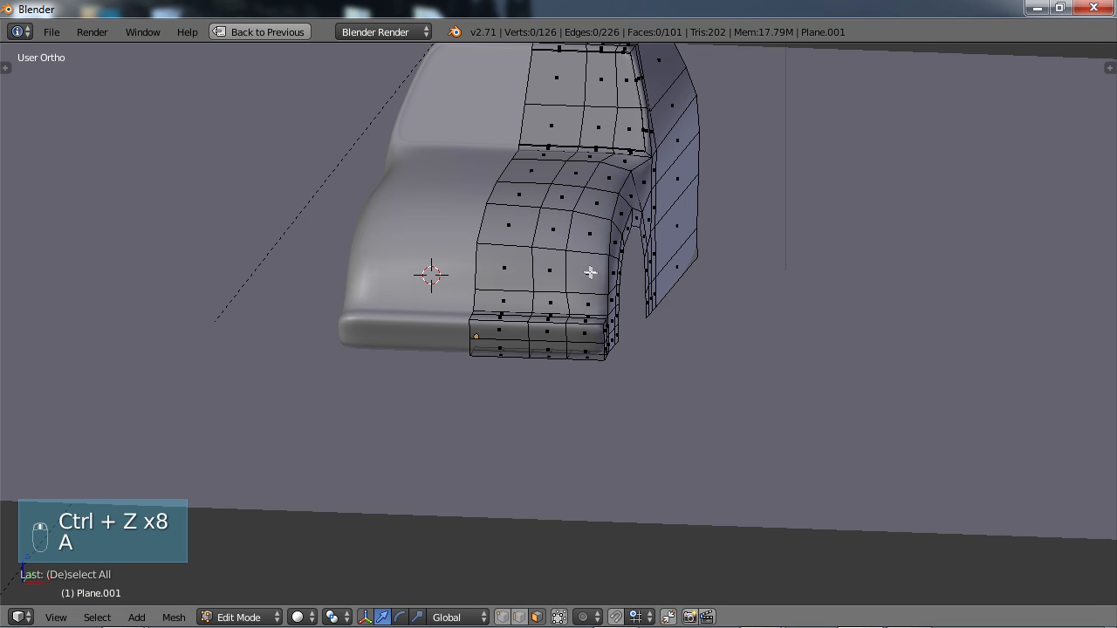
Step: Select the two outer front faces above the bumper, extrude them in place and scale them smaller to outline the headlight
right_click(591, 272)
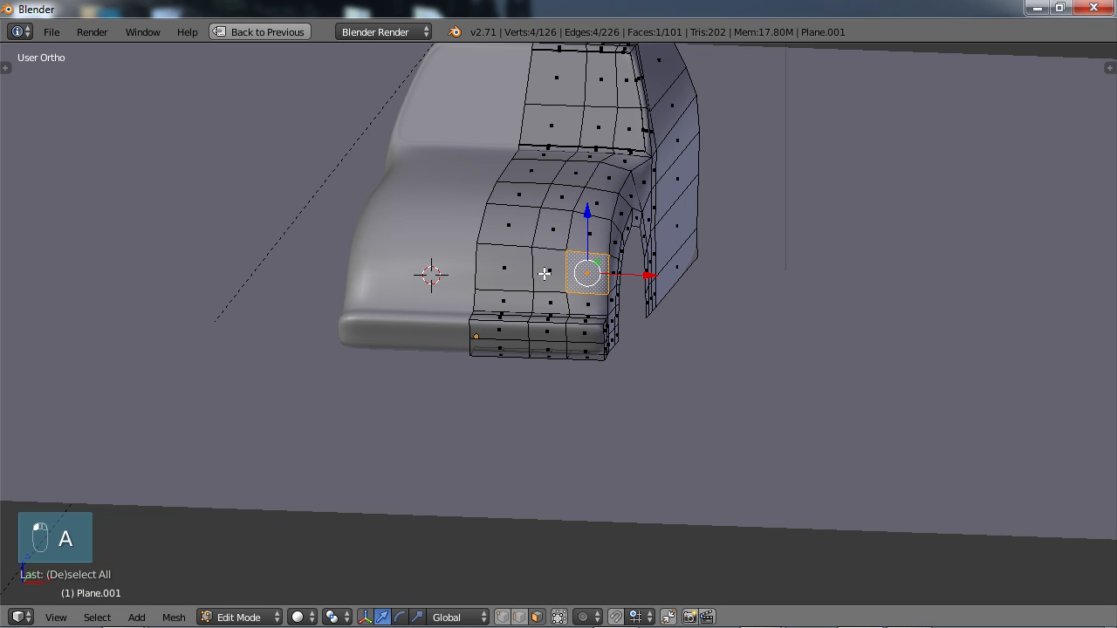
right_click(552, 271, "shift")
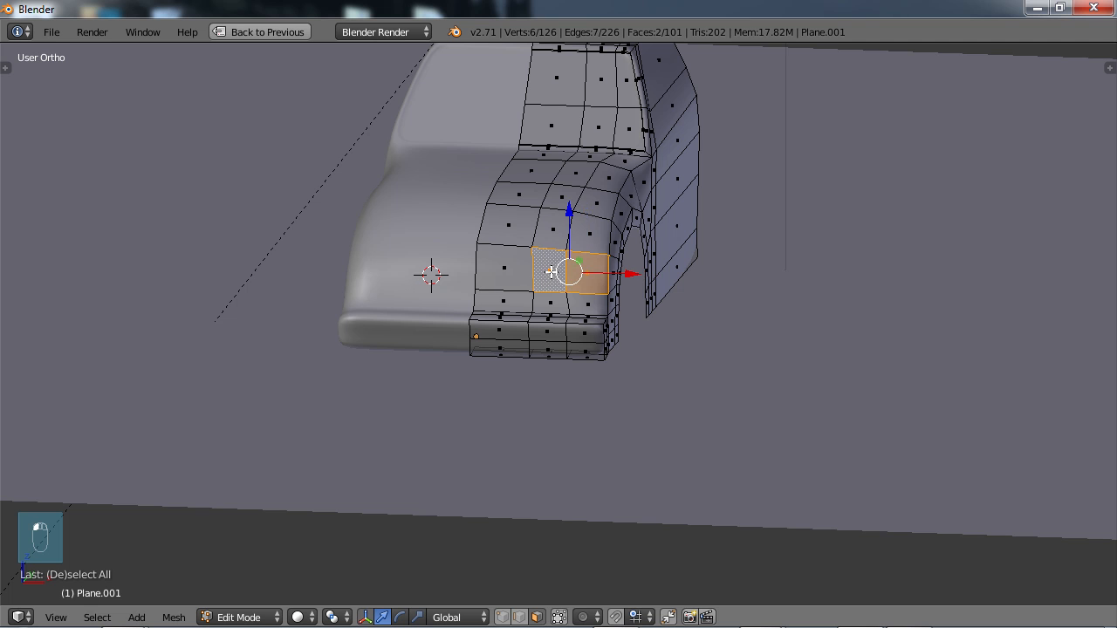
scroll(561, 279, "up", 2)
middle_click_drag(559, 280, 489, 303, "shift")
key("e")
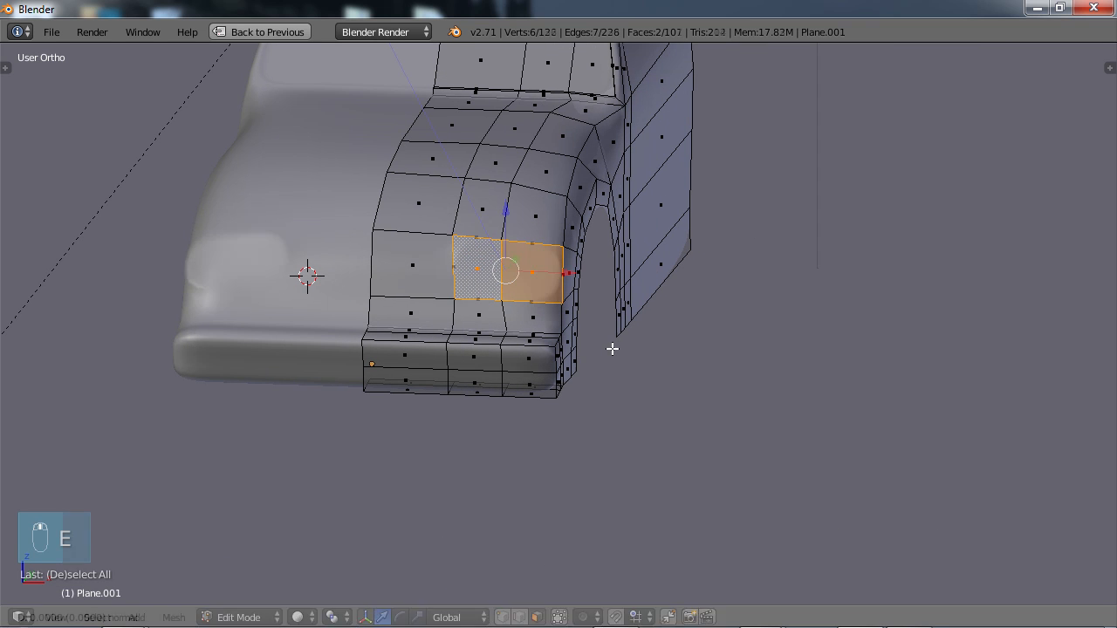
right_click(663, 354)
key("s")
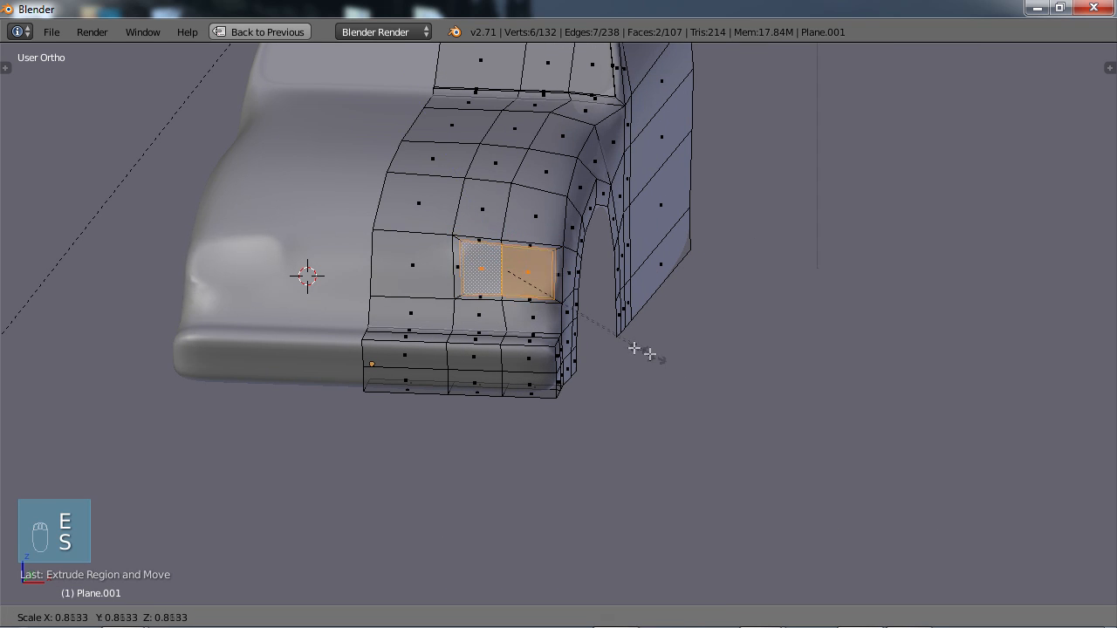
left_click(618, 339)
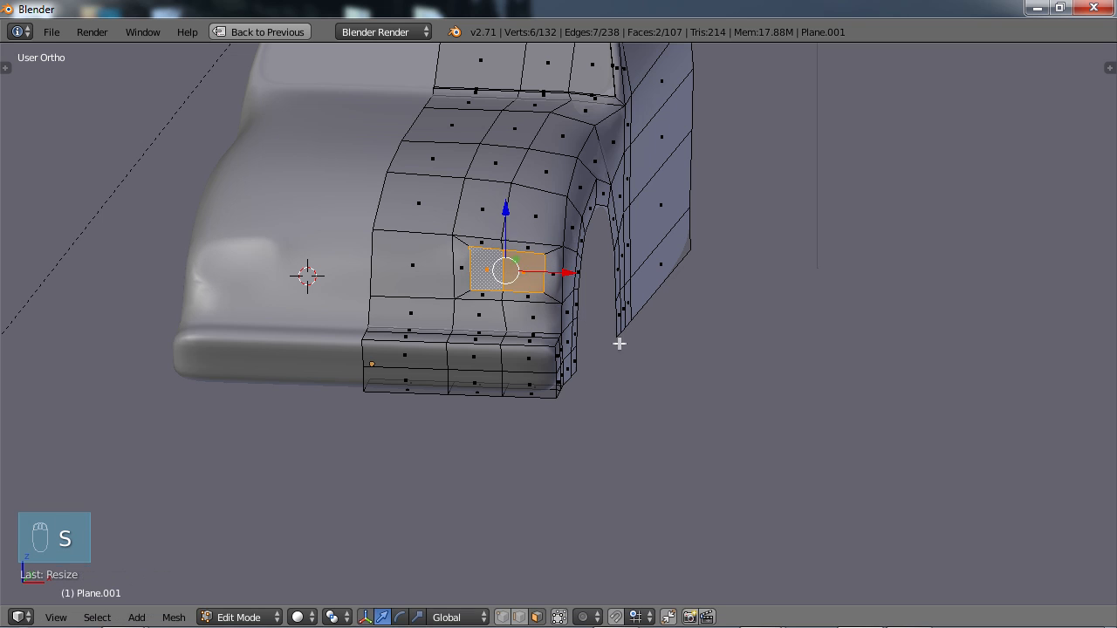
Step: Extrude the inset headlight faces inward twice, the second time by about 0.14, and clear the selection
middle_click_drag(618, 339, 532, 373)
key("e")
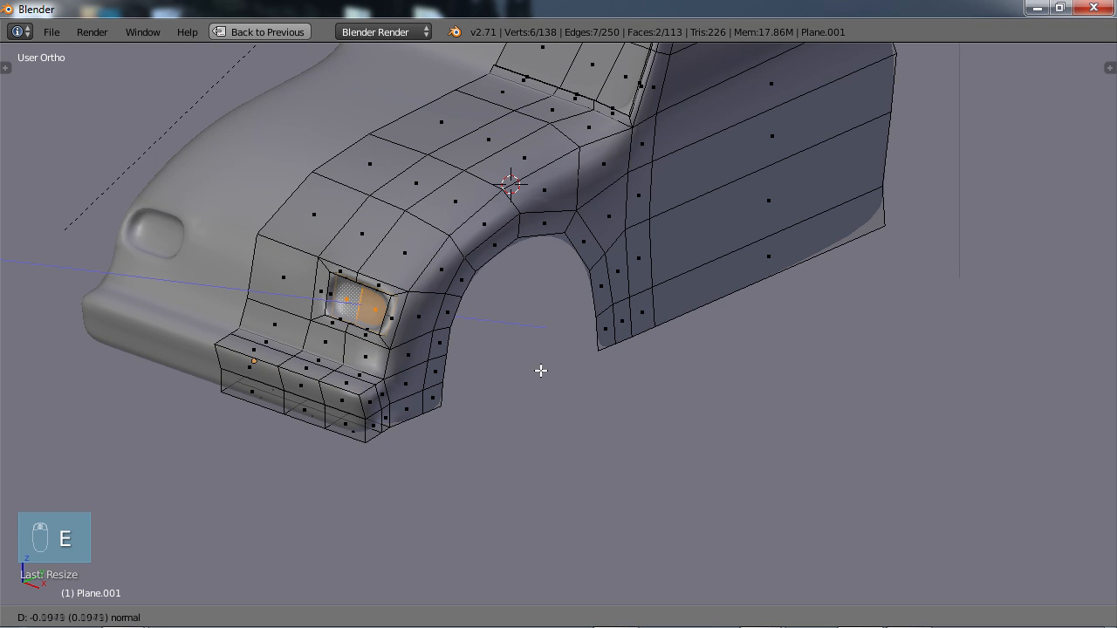
left_click(541, 369)
key("e")
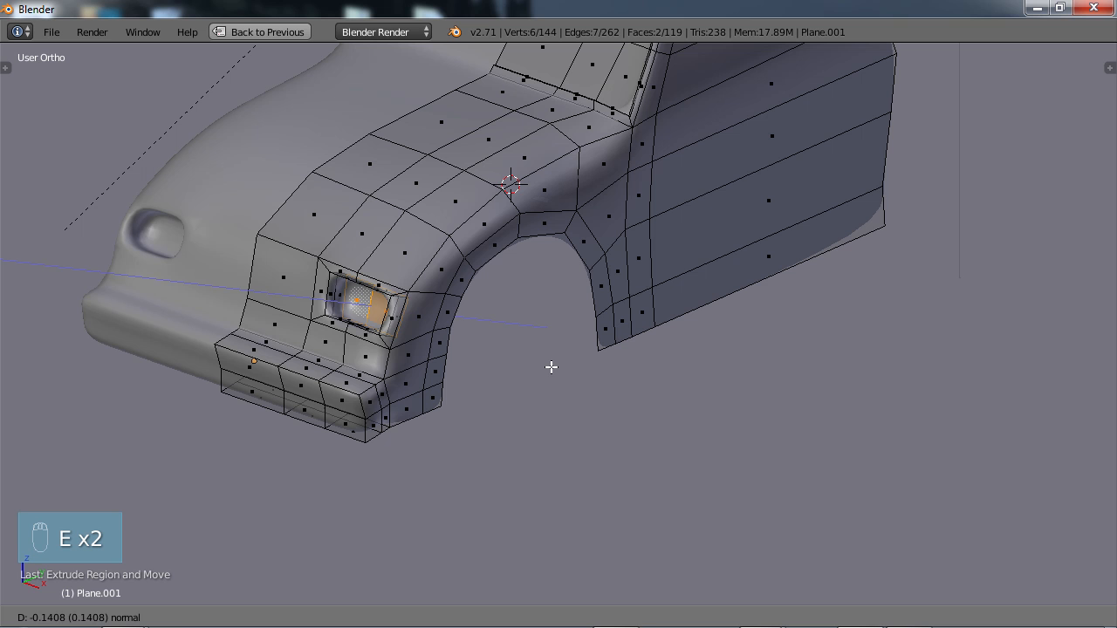
left_click(553, 365)
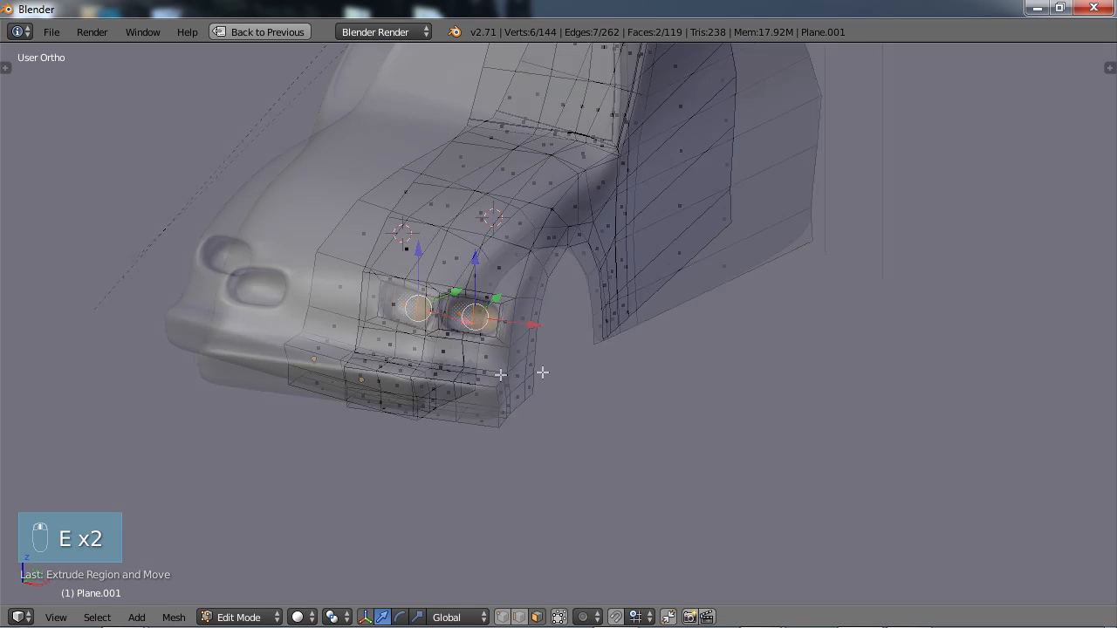
key("a")
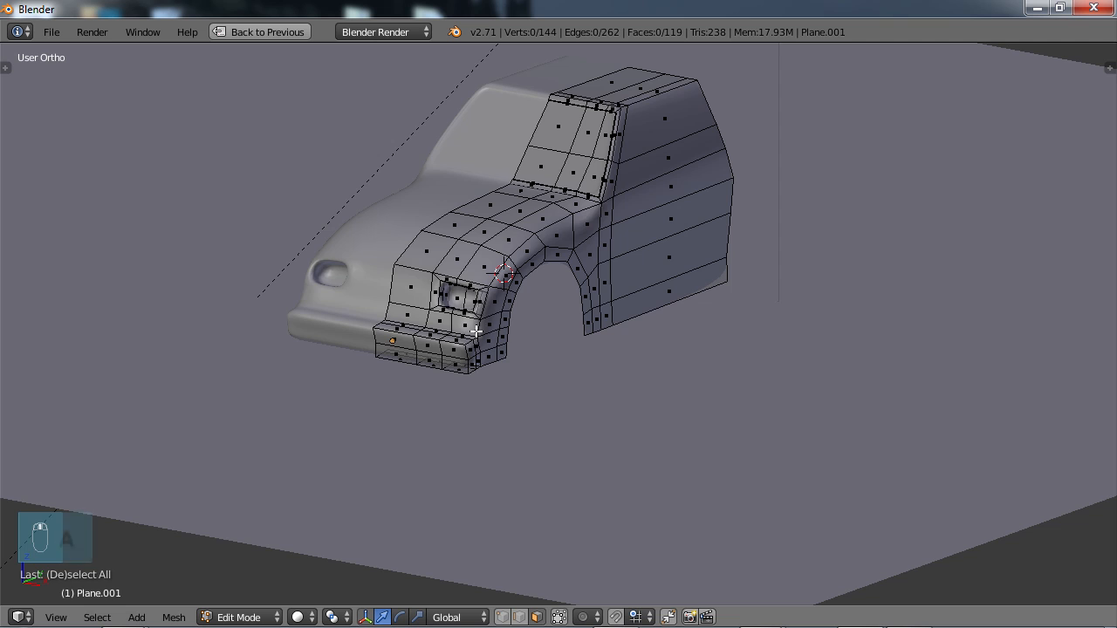
Step: Select the two side window faces, extrude them in place and scale them slightly smaller to form a window border
middle_click_drag(475, 331, 511, 320)
scroll(524, 317, "up", 2)
right_click(506, 192)
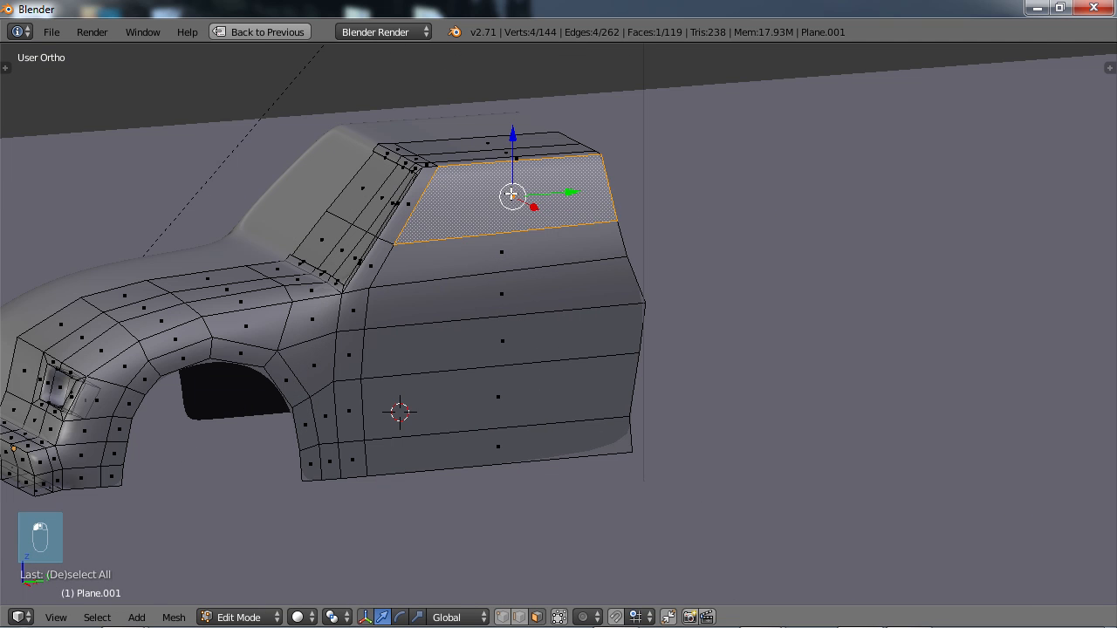
key("e")
left_click(550, 281)
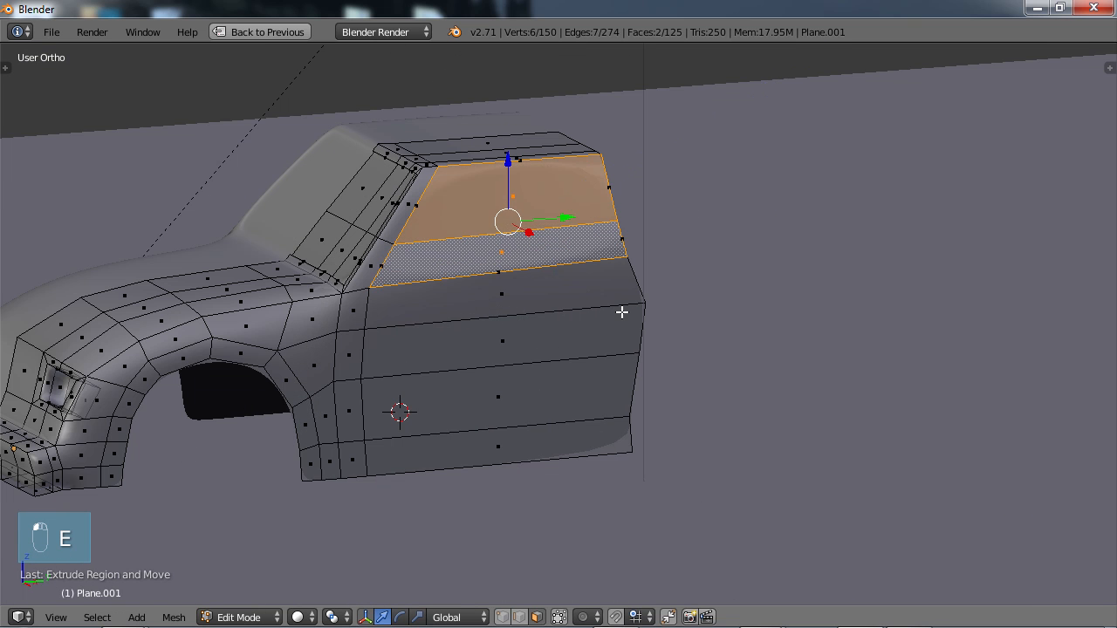
key("s")
left_click(605, 307)
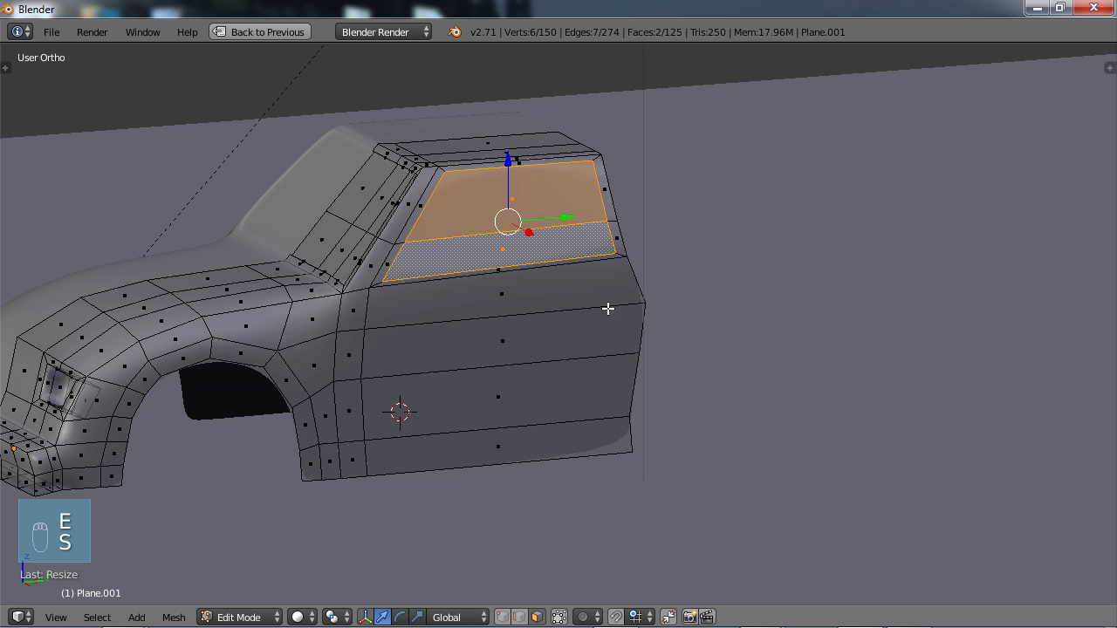
Step: Extrude the inset side window faces slightly inward, extrude them once more practically in place, and clear the selection
middle_click_drag(606, 308, 405, 339)
key("e")
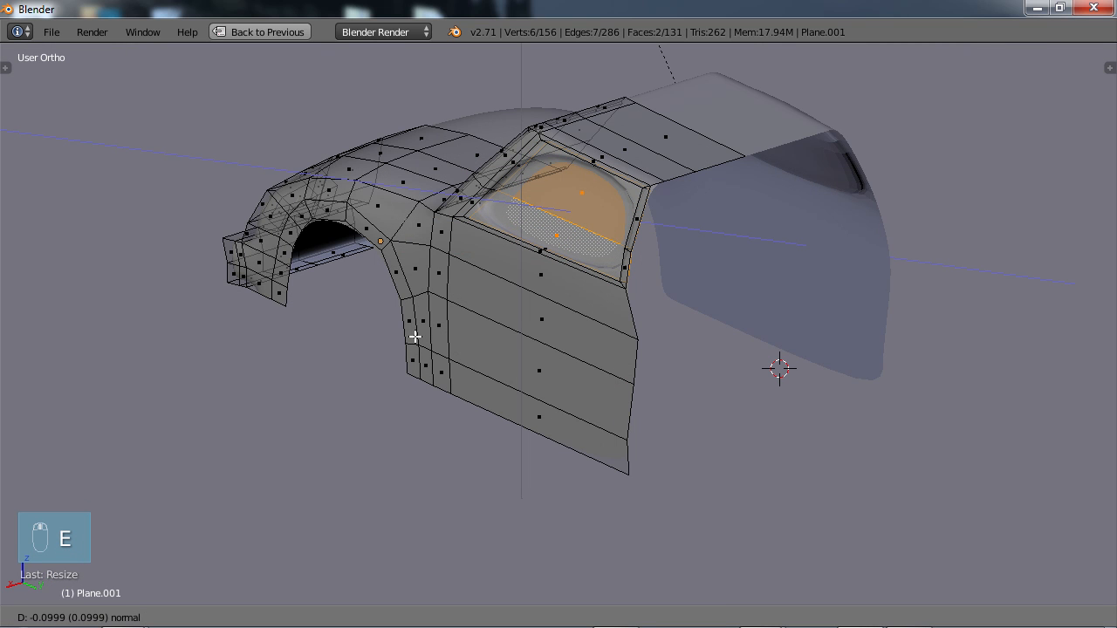
left_click(412, 336)
key("e")
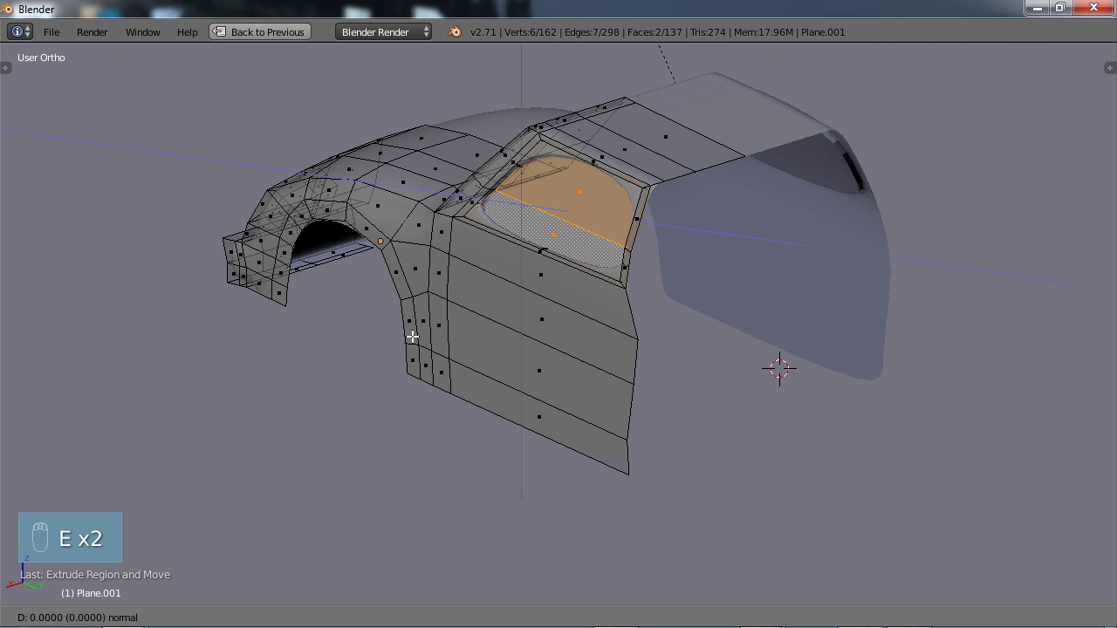
left_click(413, 335)
middle_click_drag(413, 335, 593, 287)
key("a")
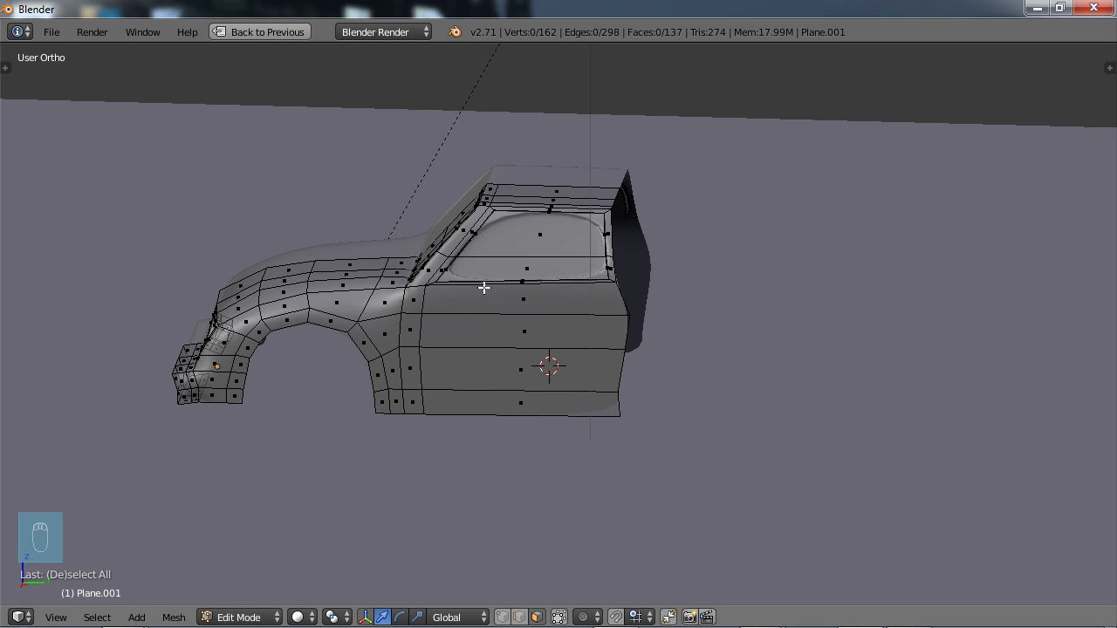
Step: Add two vertical loop cuts across the car side, one near the window's rear edge and one near its front edge, and deselect everything
scroll(506, 288, "up", 4)
scroll(588, 243, "down", 2)
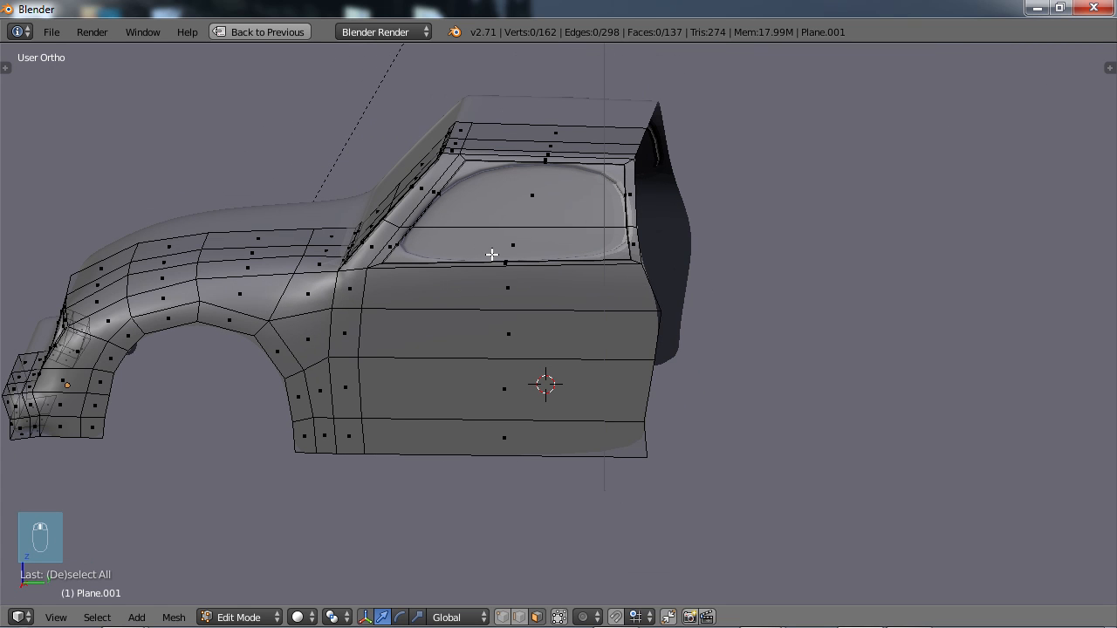
key("ctrl+r")
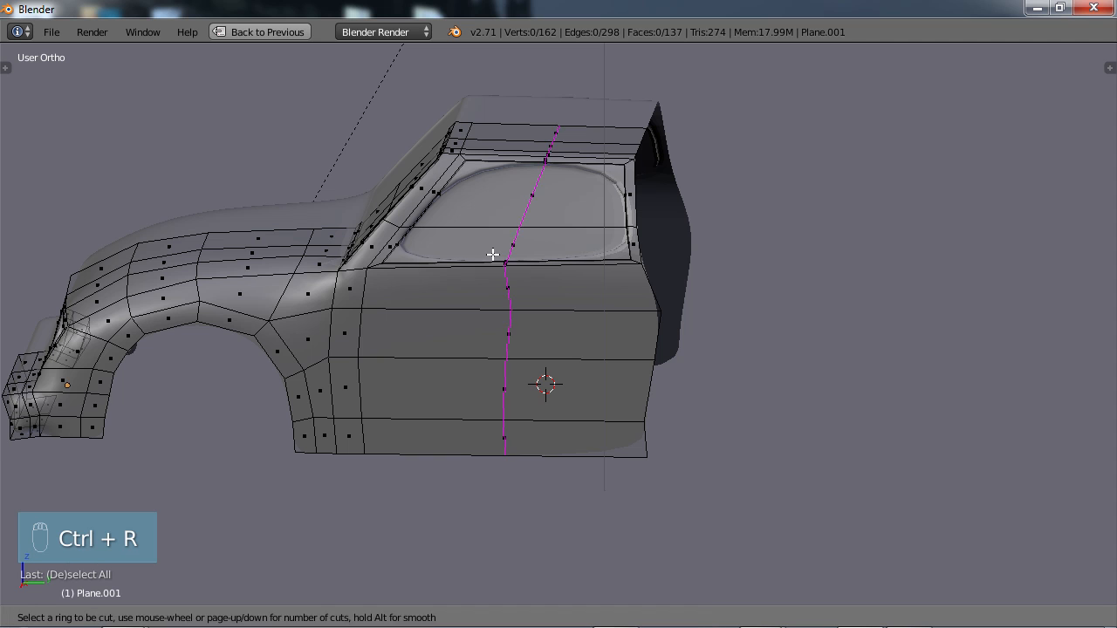
left_click(494, 253)
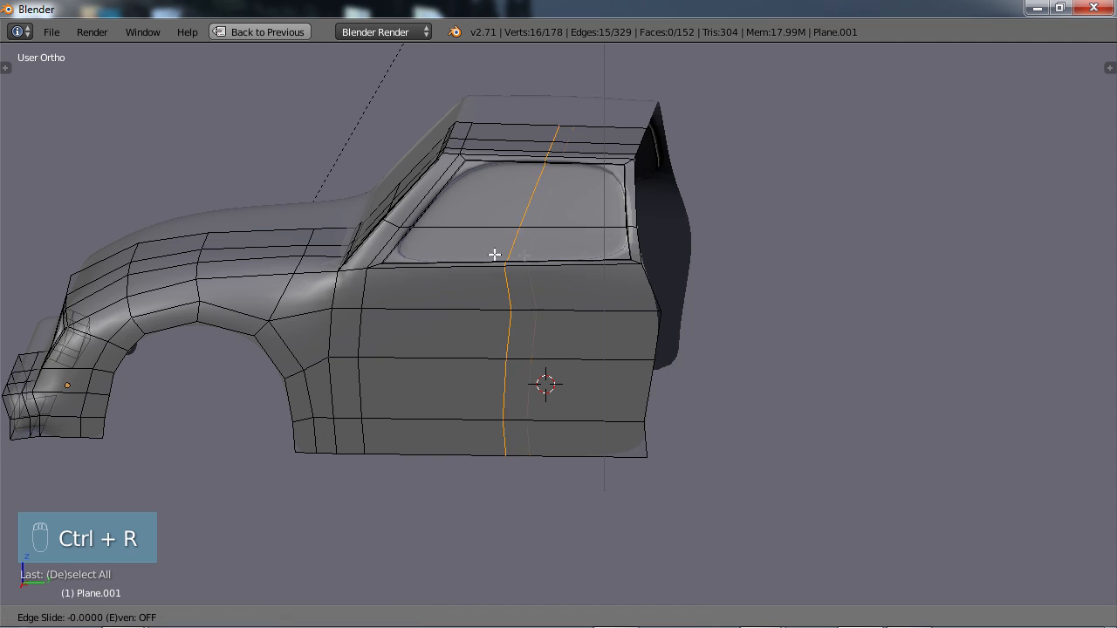
left_click(593, 255)
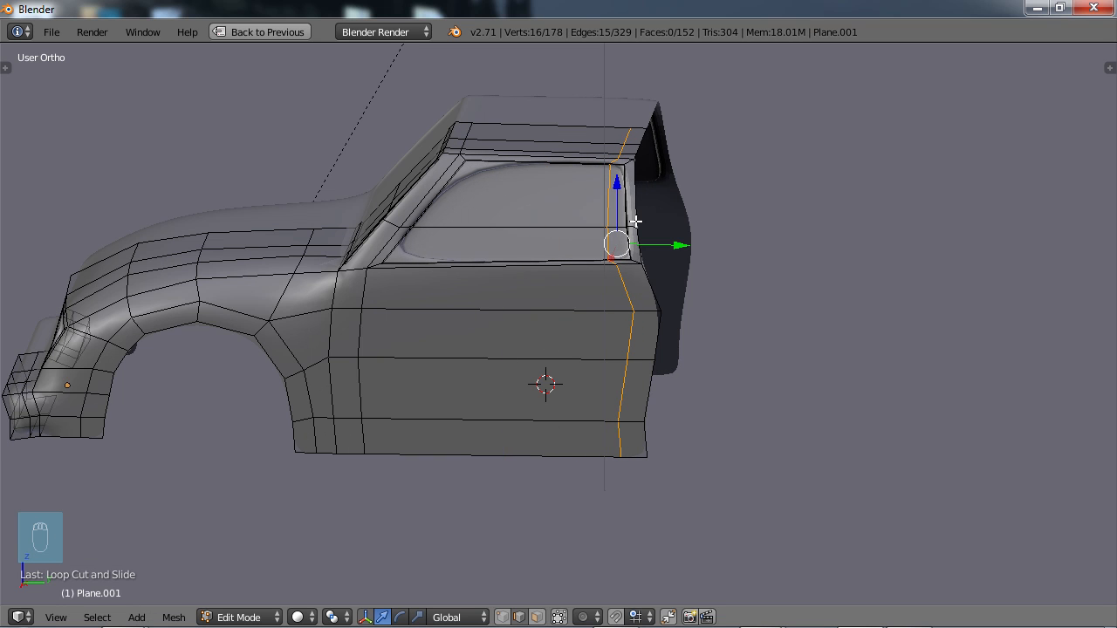
key("ctrl+r")
left_click(534, 295)
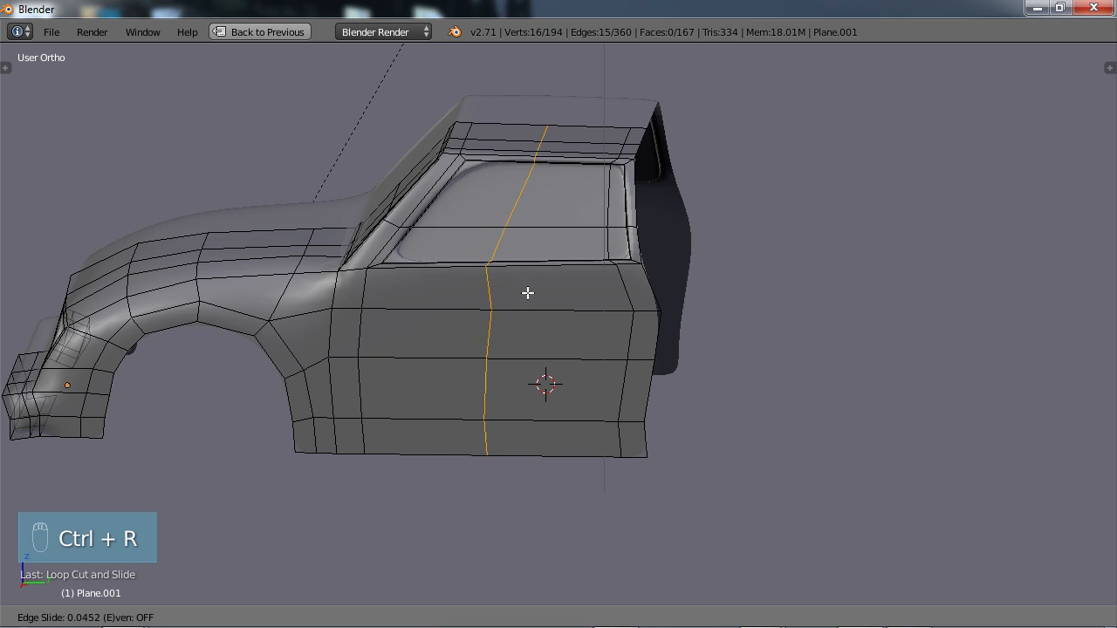
left_click(431, 281)
key("a")
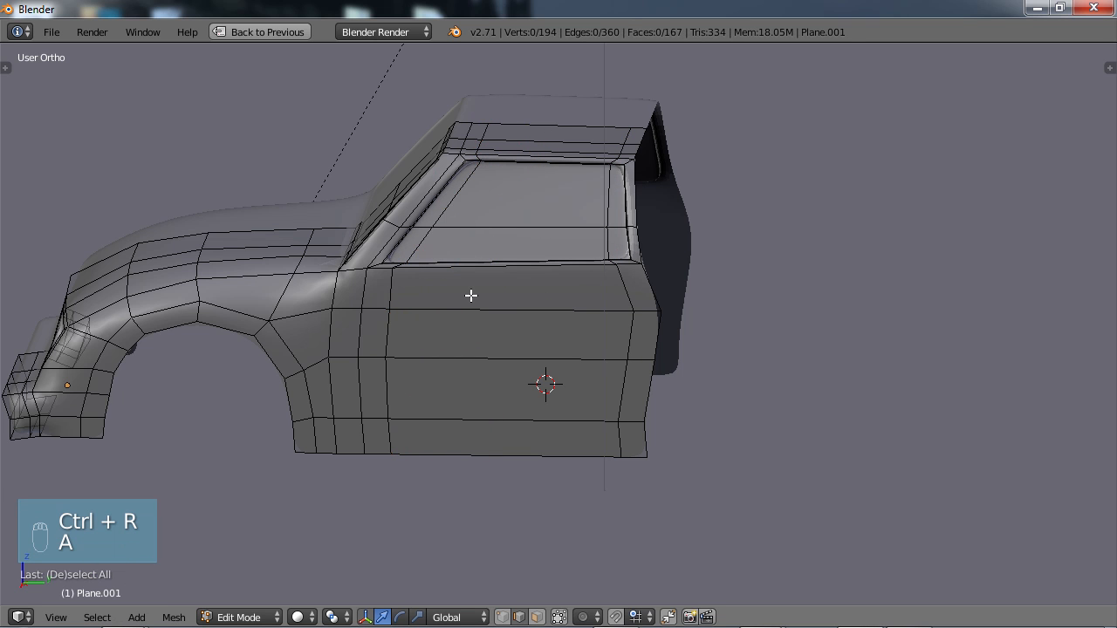
Step: Examine the smoothed body in Object Mode and its mesh in Edit Mode, checking the side, window, headlight and bumper from several angles
key("Tab")
scroll(471, 294, "down", 3)
middle_click_drag(471, 294, 535, 387)
scroll(489, 287, "up", 1)
scroll(541, 312, "down", 2)
key("Tab")
scroll(552, 354, "up", 2)
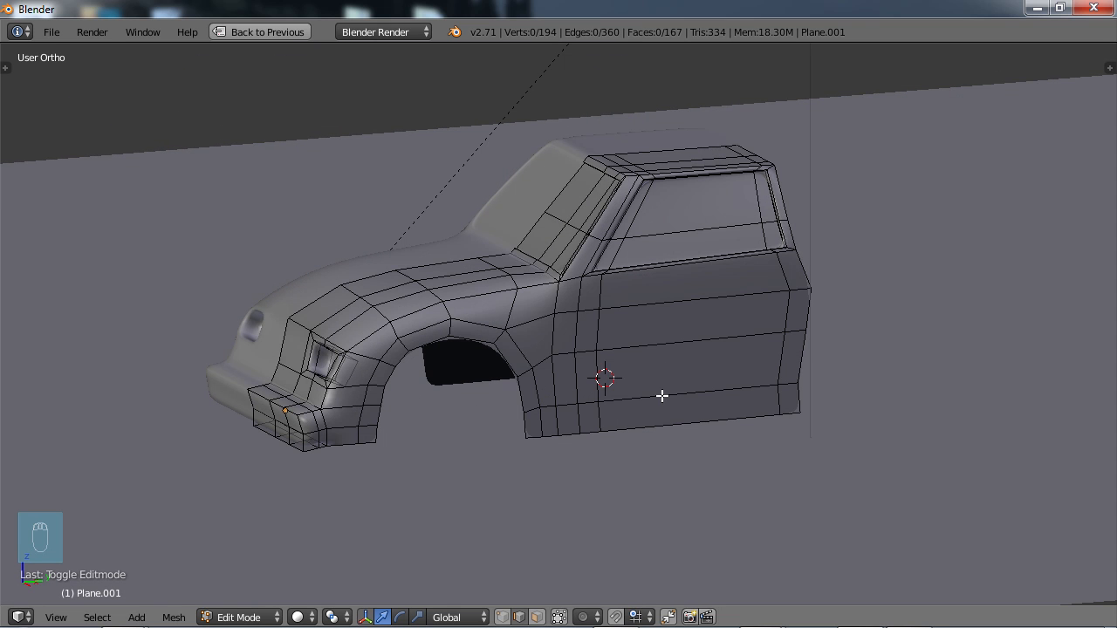
middle_click_drag(661, 396, 583, 394)
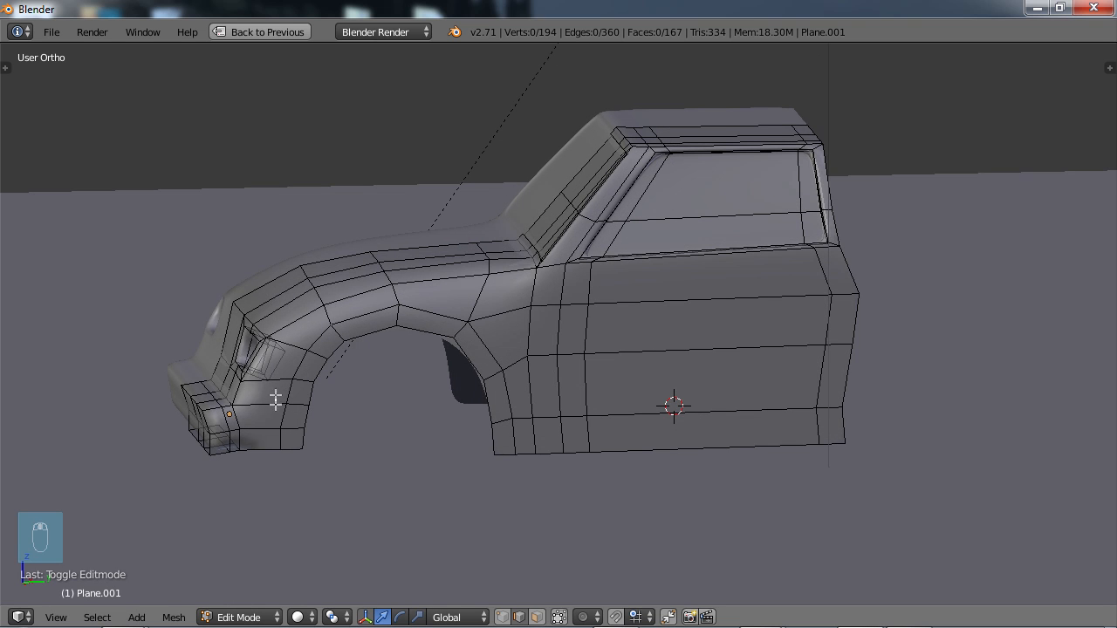
middle_click_drag(276, 399, 373, 316)
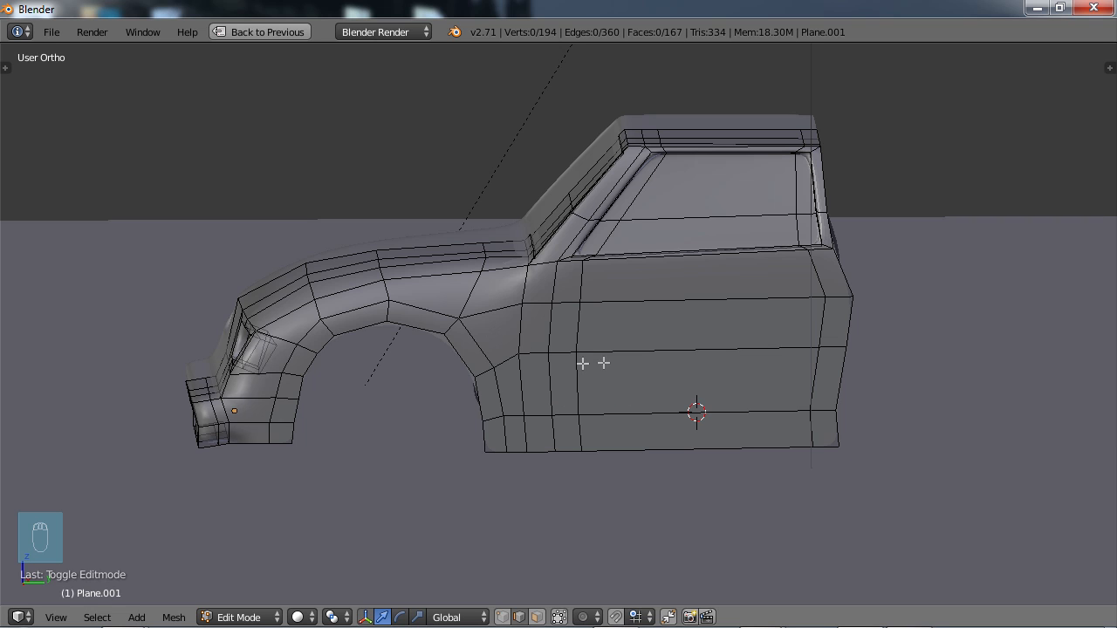
middle_click_drag(556, 369, 703, 373)
scroll(646, 357, "up", 2)
scroll(671, 356, "down", 2)
scroll(671, 356, "down", 1)
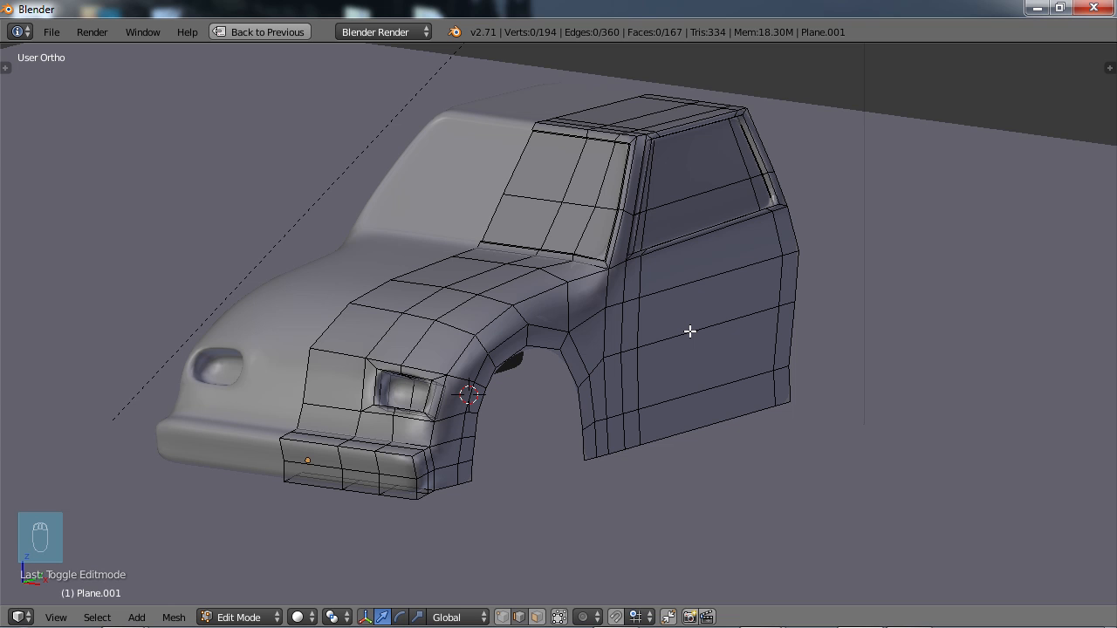
scroll(696, 332, "down", 2)
Step: Return to Object Mode, deselect all objects and set the viewport shading to Rendered to view the car body
key("Tab")
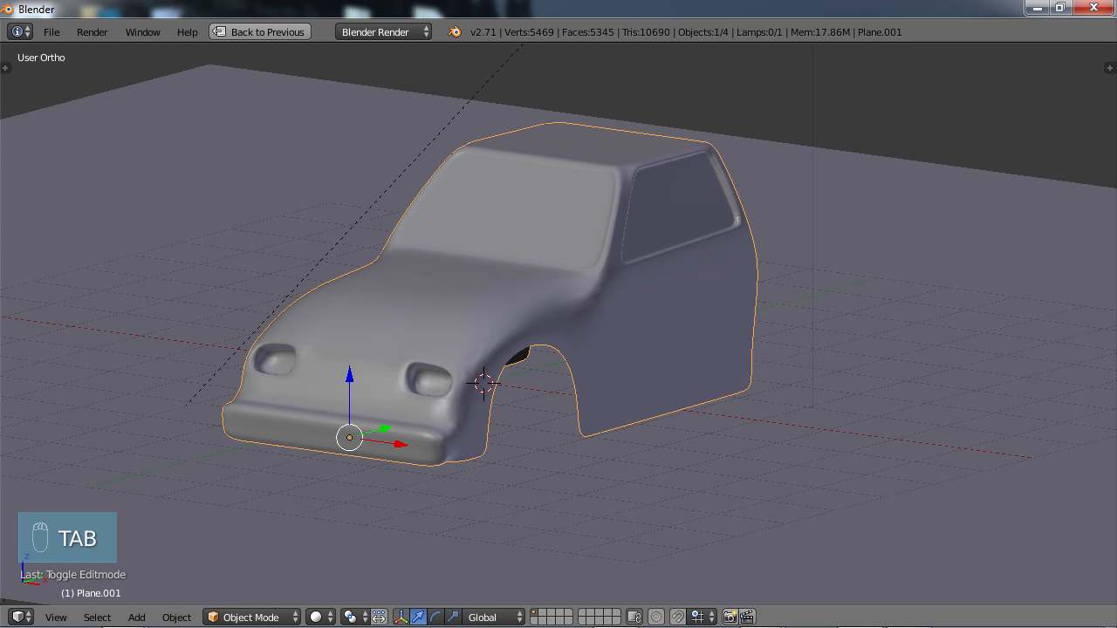
scroll(678, 322, "down", 1)
key("a")
key("a")
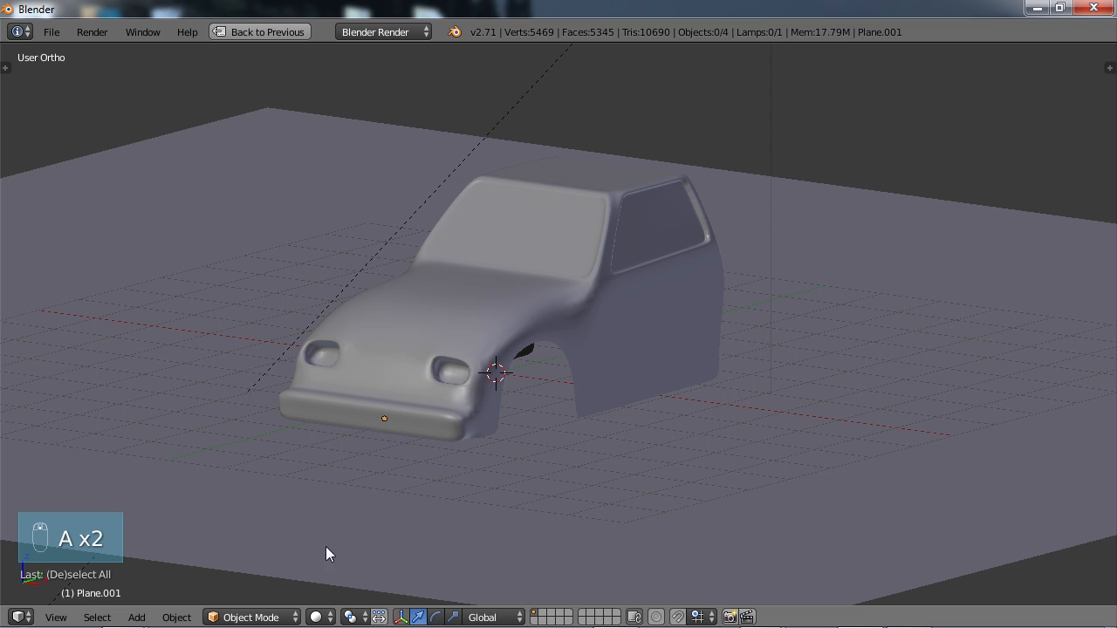
left_click(318, 617)
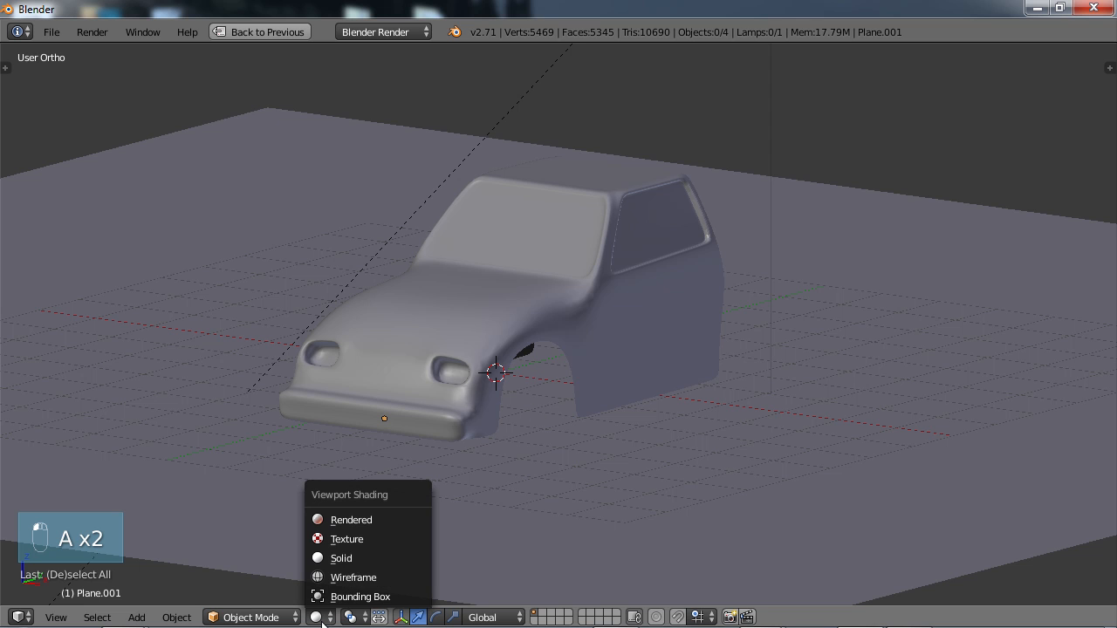
left_click(360, 520)
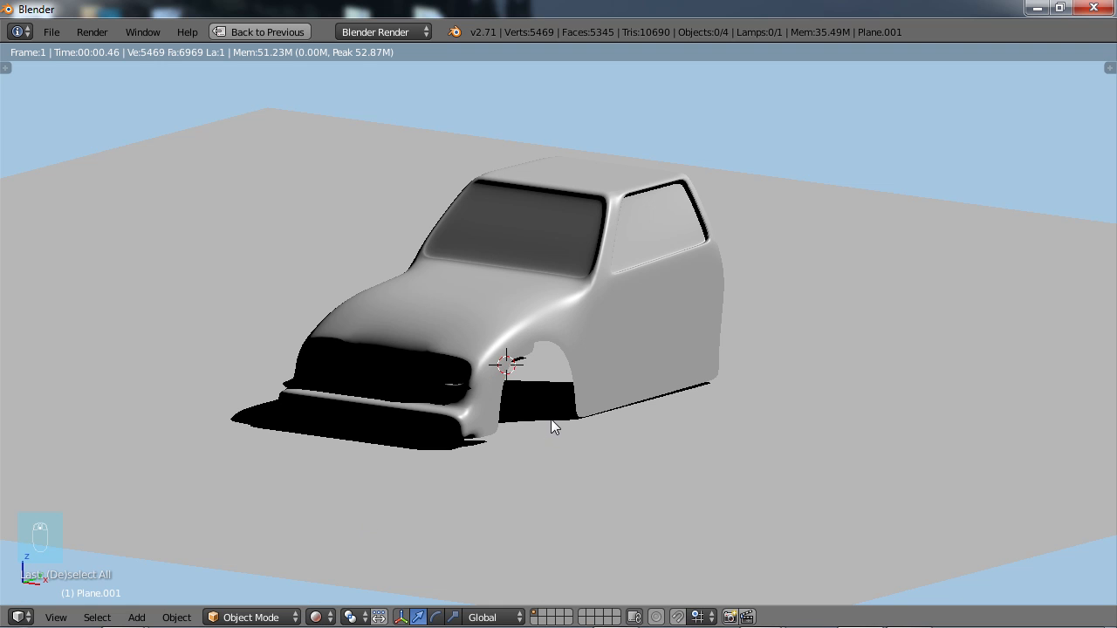
scroll(551, 419, "down", 1)
middle_click_drag(651, 382, 623, 390)
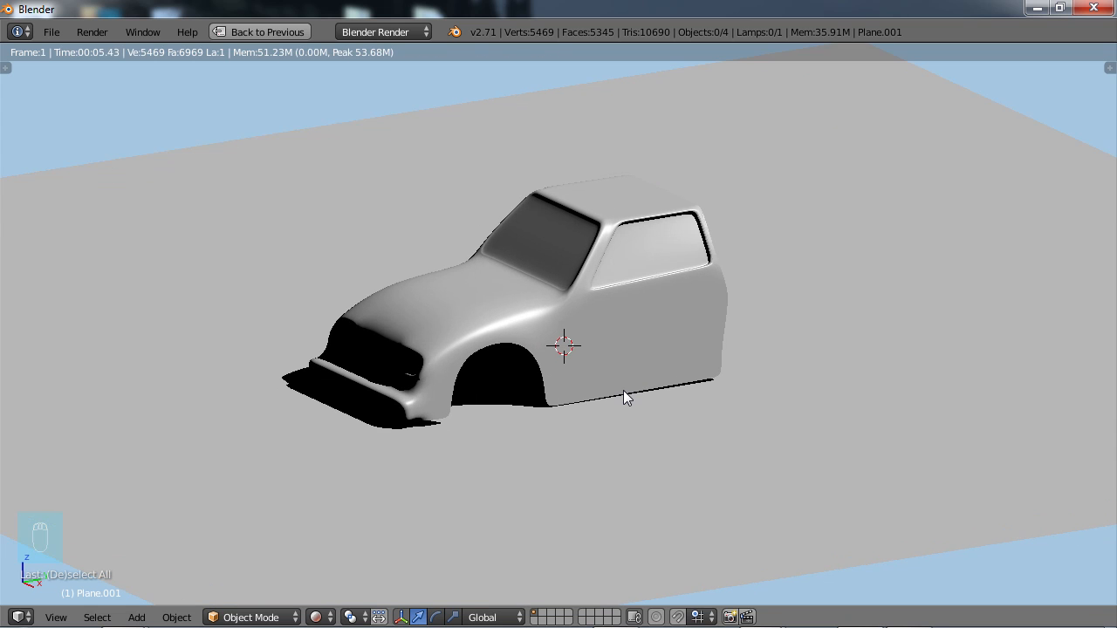
Step: Restore the multi-area layout from the maximized rendered view and widen the camera viewport to roughly half the 3D area
scroll(596, 430, "down", 1)
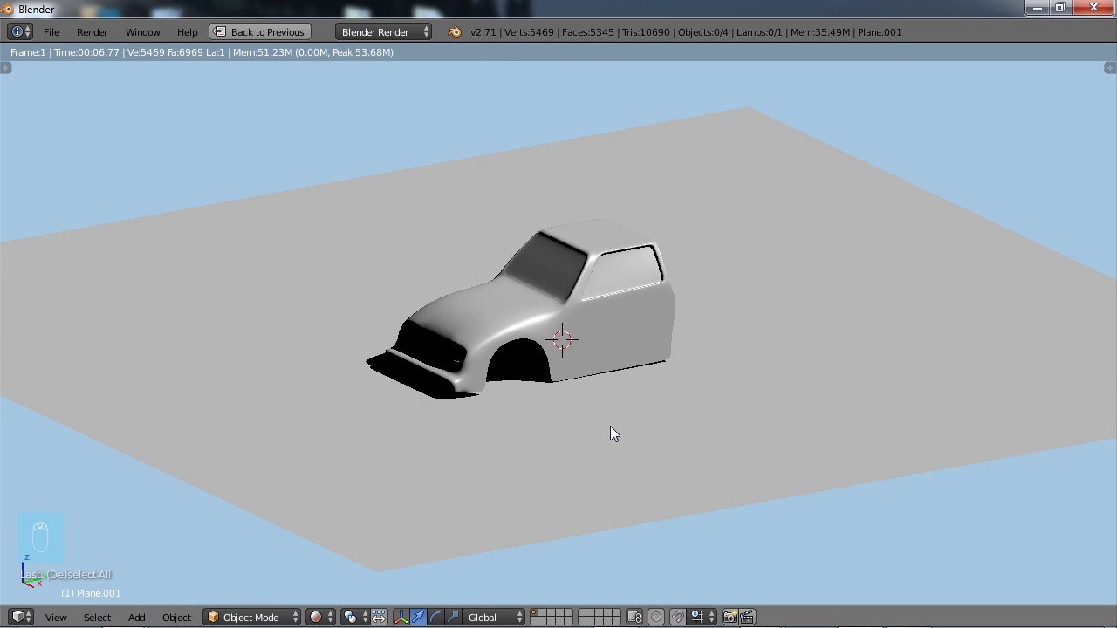
scroll(613, 422, "up", 1)
middle_click_drag(613, 422, 543, 420)
key("ctrl+Up")
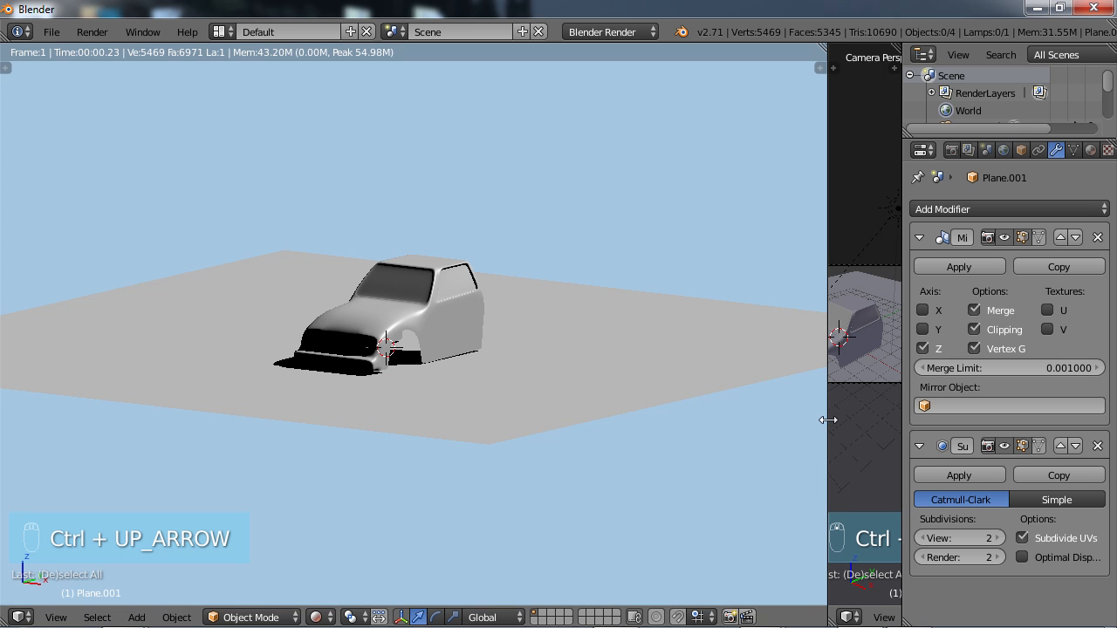
left_click_drag(827, 420, 543, 424)
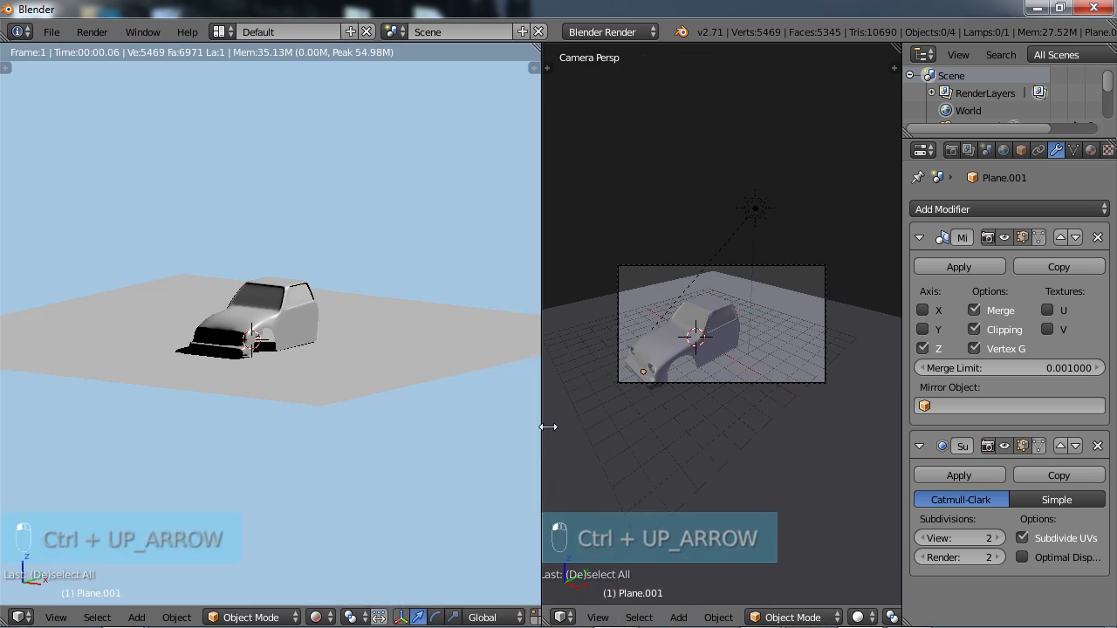
Step: Select the lamp and rotate it twice in the camera view so its light falls on the car's front
right_click(748, 232)
key("r")
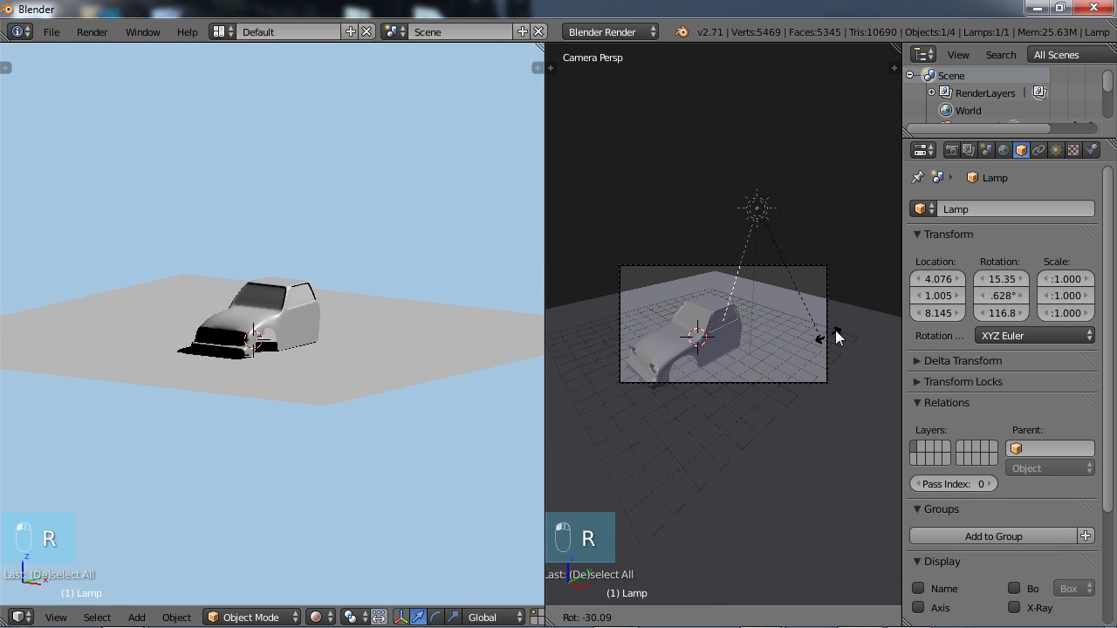
left_click(535, 241)
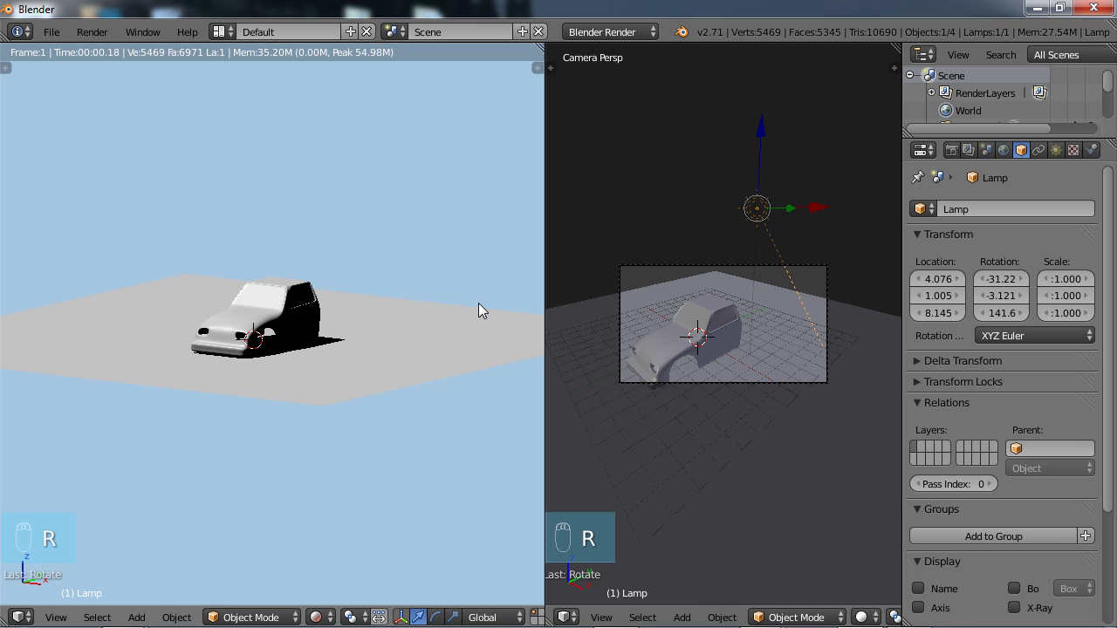
key("r")
left_click(559, 395)
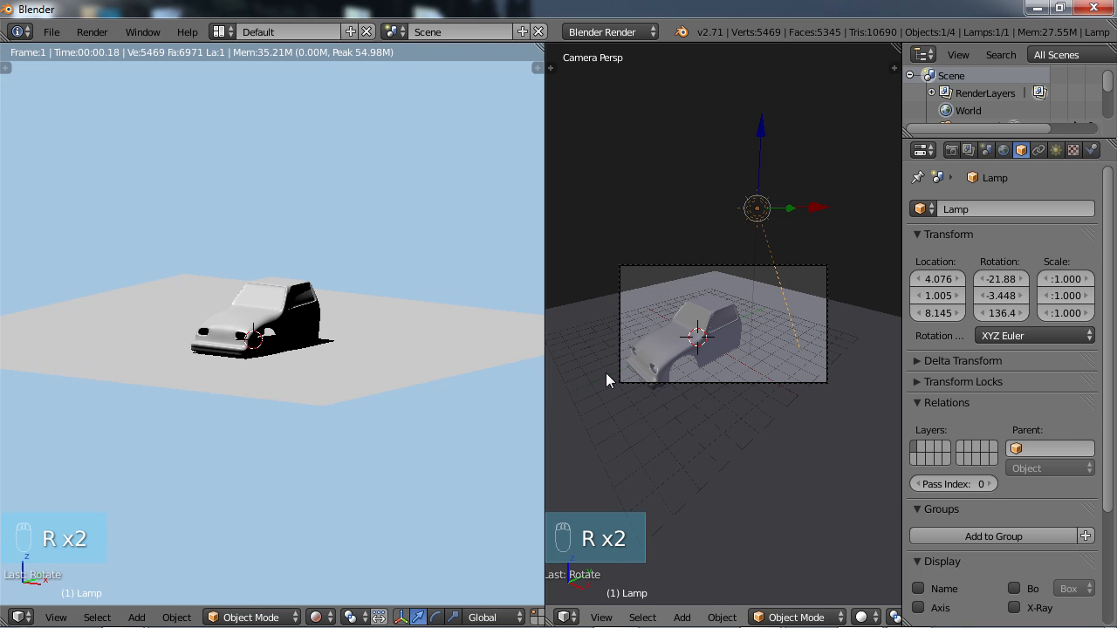
Step: In front orthographic view, rotate the lamp to about -26° around Y to light the car's side, and maximize the rendered viewport
key("KP_1")
scroll(854, 351, "down", 2)
key("r")
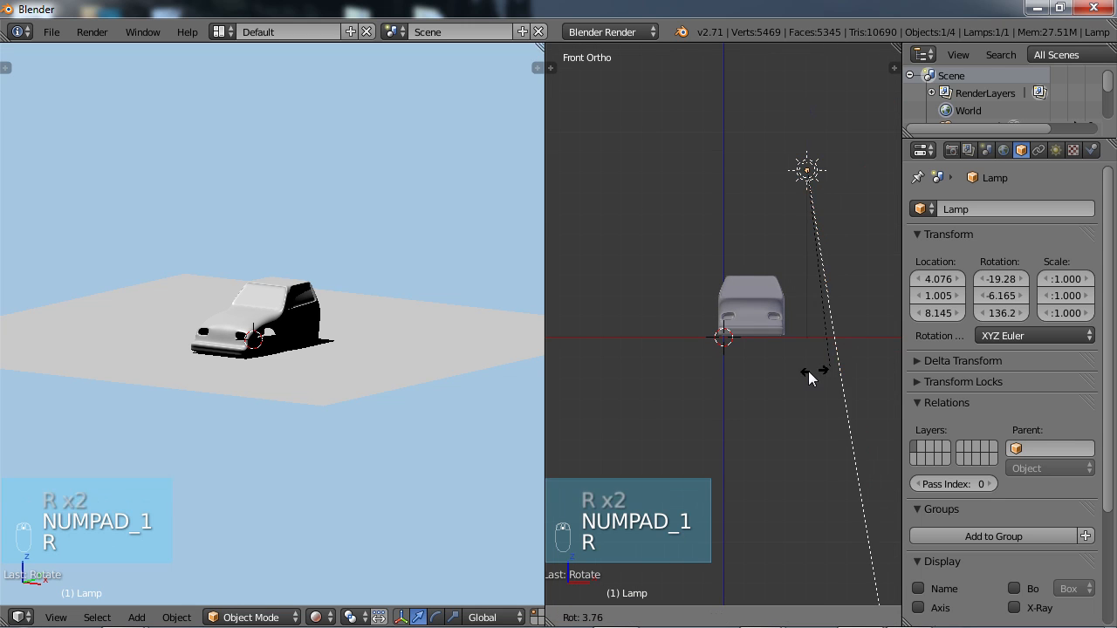
left_click(728, 371)
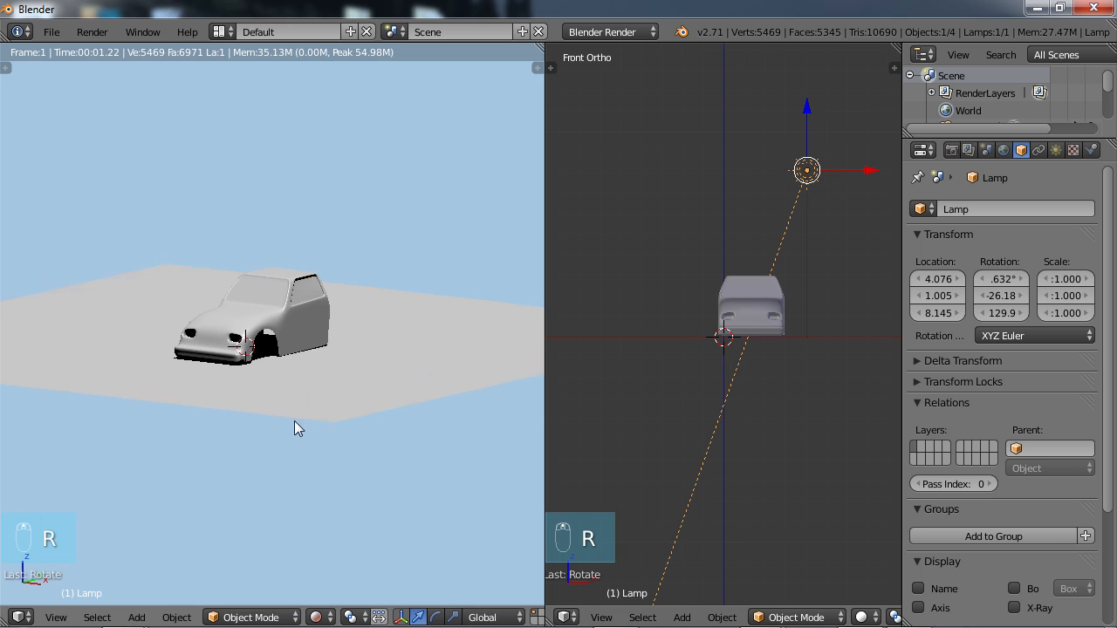
key("ctrl+Up")
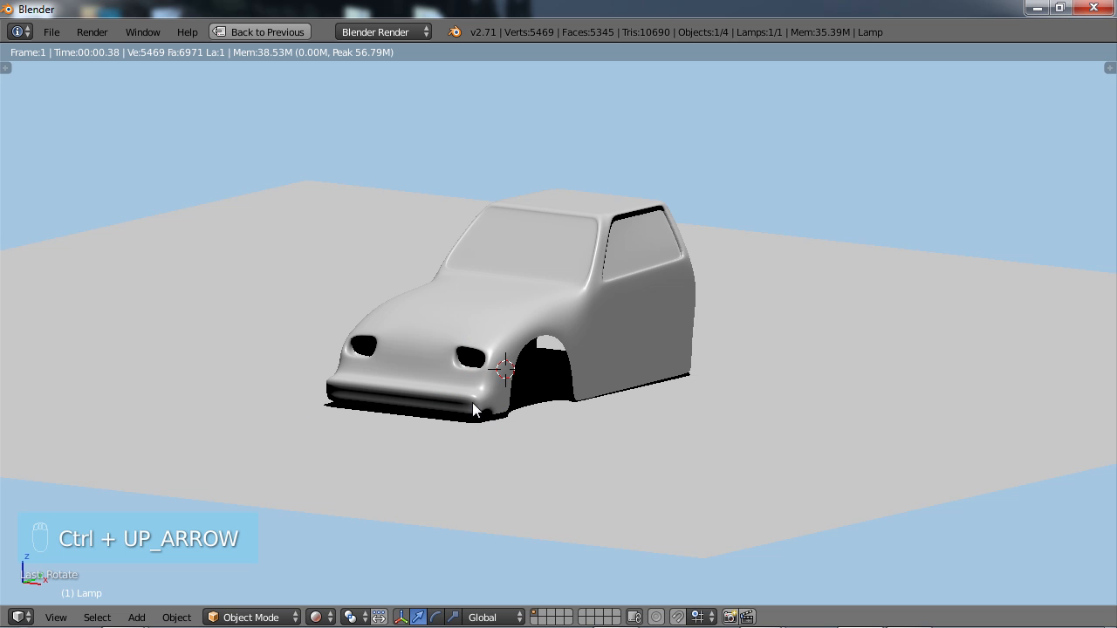
middle_click_drag(511, 394, 476, 405)
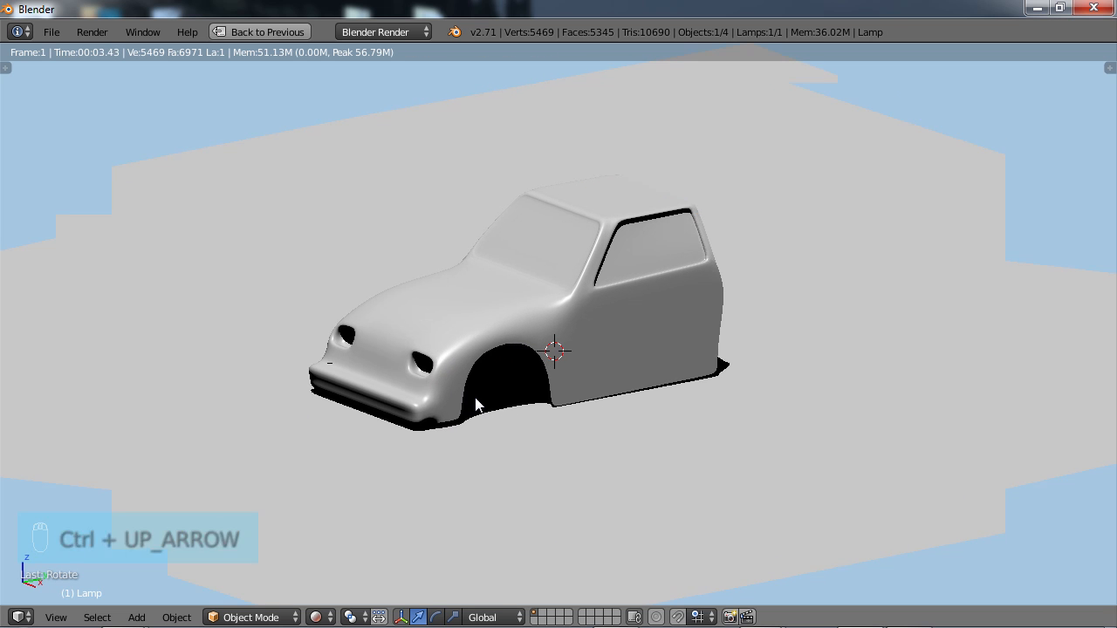
Step: Set the viewport shading to Solid, select the car body and enter Edit Mode, framing its front bumper and wheel arch
left_click(321, 617)
left_click(336, 559)
scroll(498, 471, "up", 2)
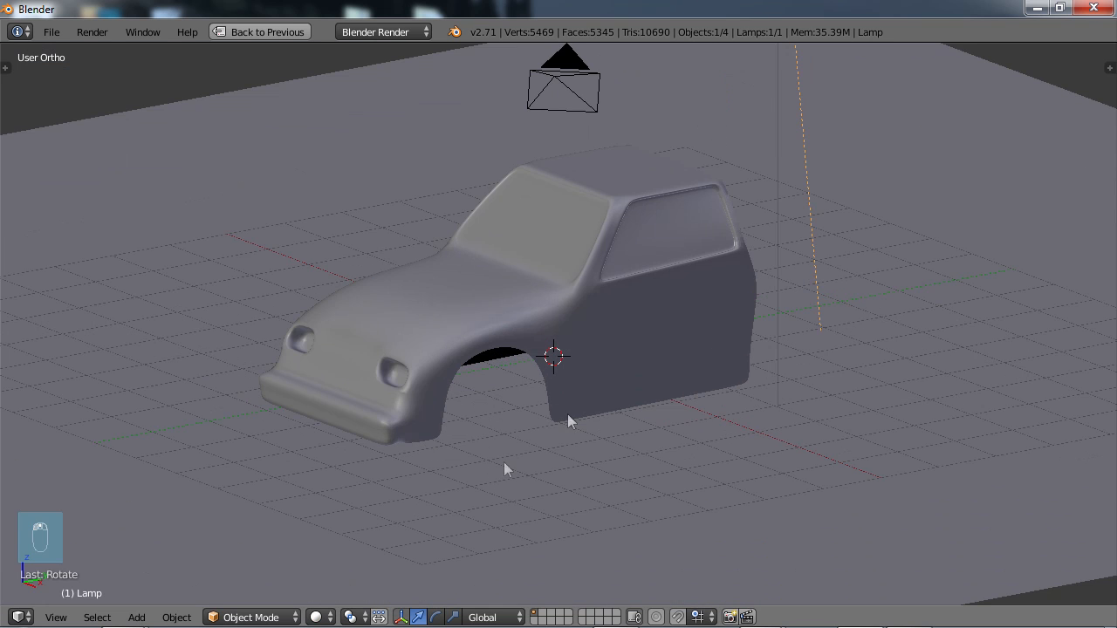
key("Tab")
scroll(530, 424, "up", 2)
middle_click_drag(531, 424, 623, 362, "shift")
scroll(617, 415, "up", 1)
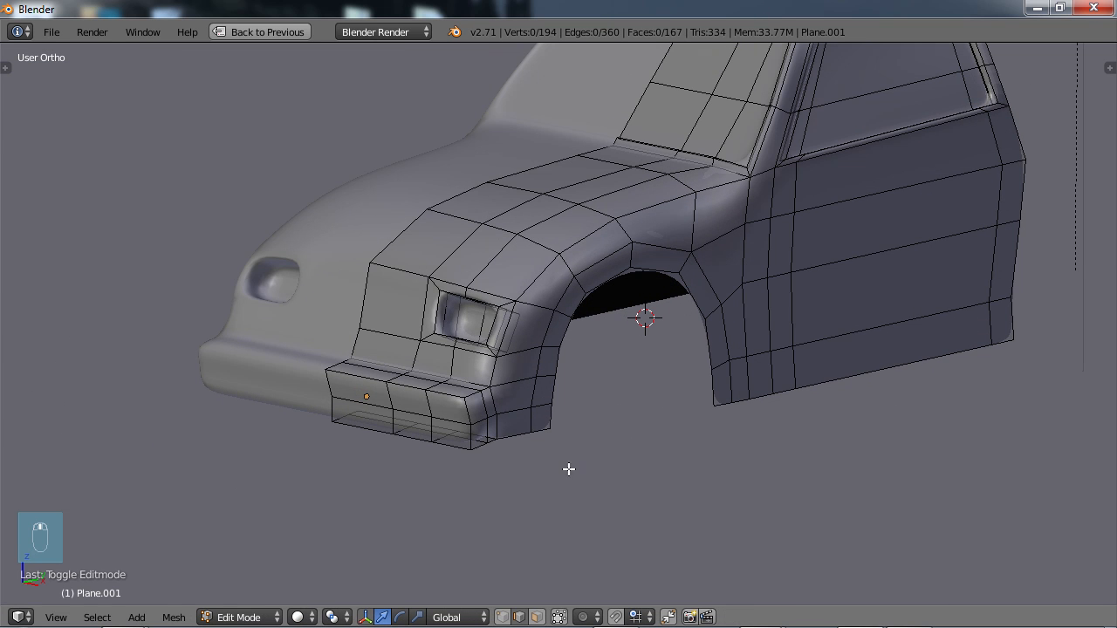